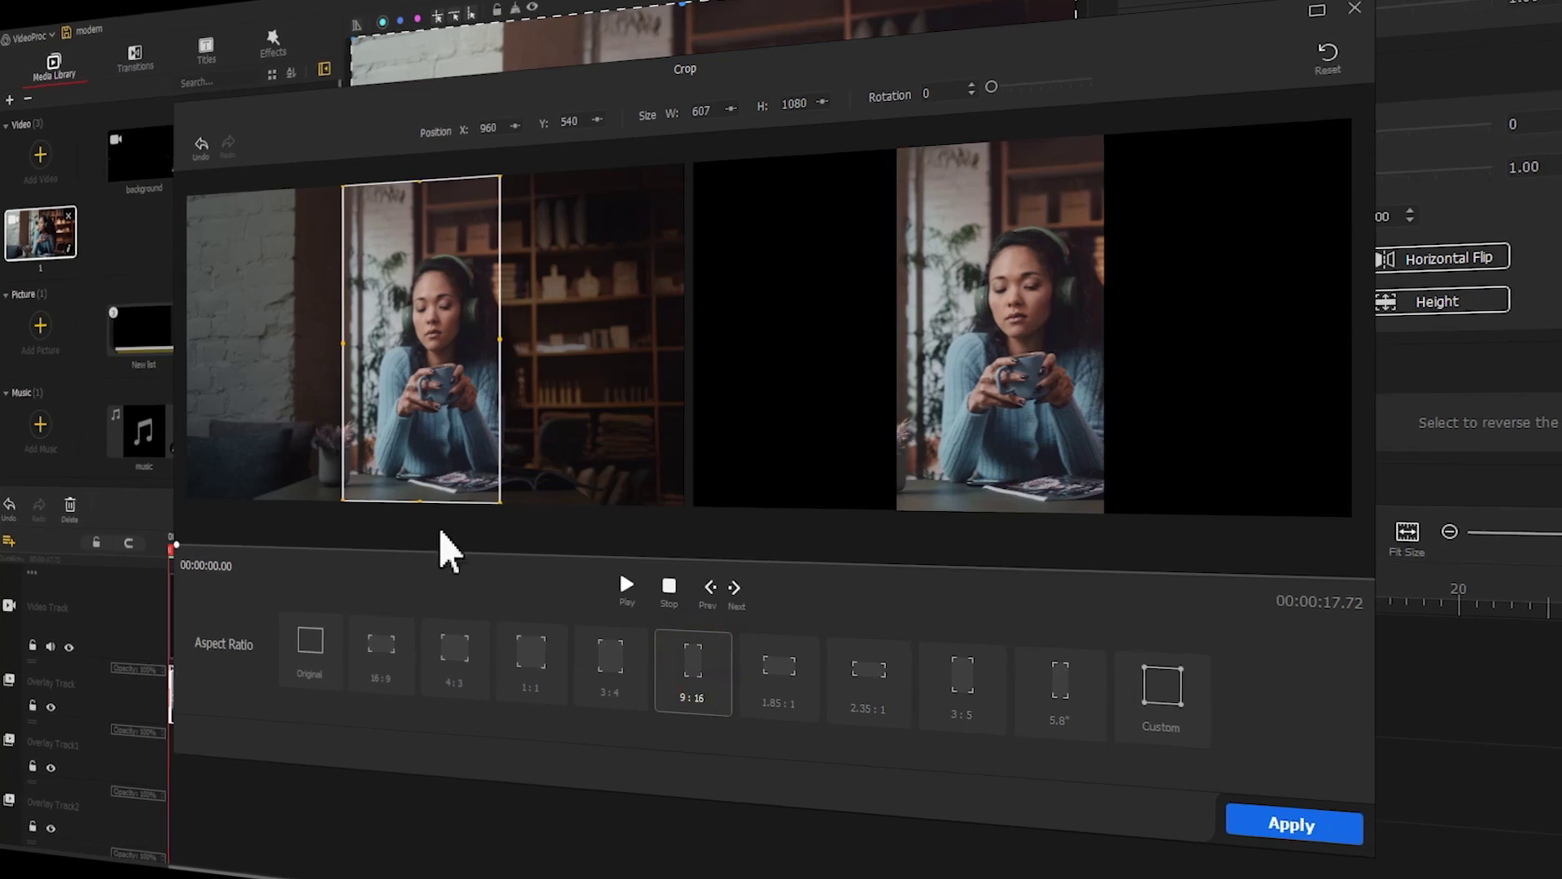
Step: Move the 9:16 crop frame to the video's far left edge (X 307) and apply the crop
left_click_drag(383, 426, 228, 429)
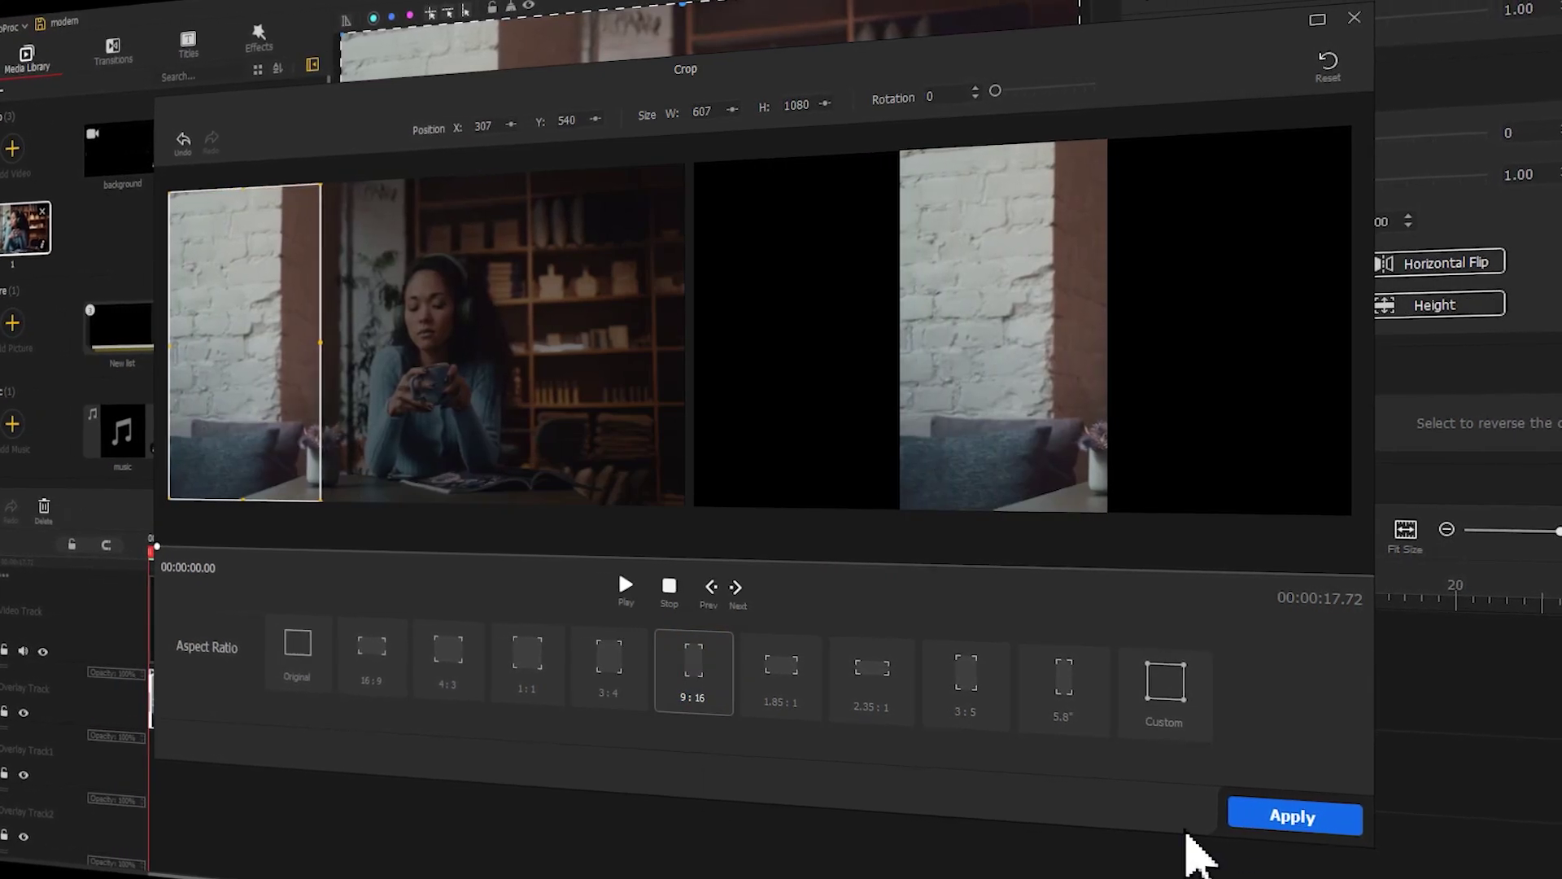
left_click(1293, 818)
Step: Copy the cropped clip and paste duplicates onto the overlay tracks below, aligning each with the timeline start
left_click(198, 726)
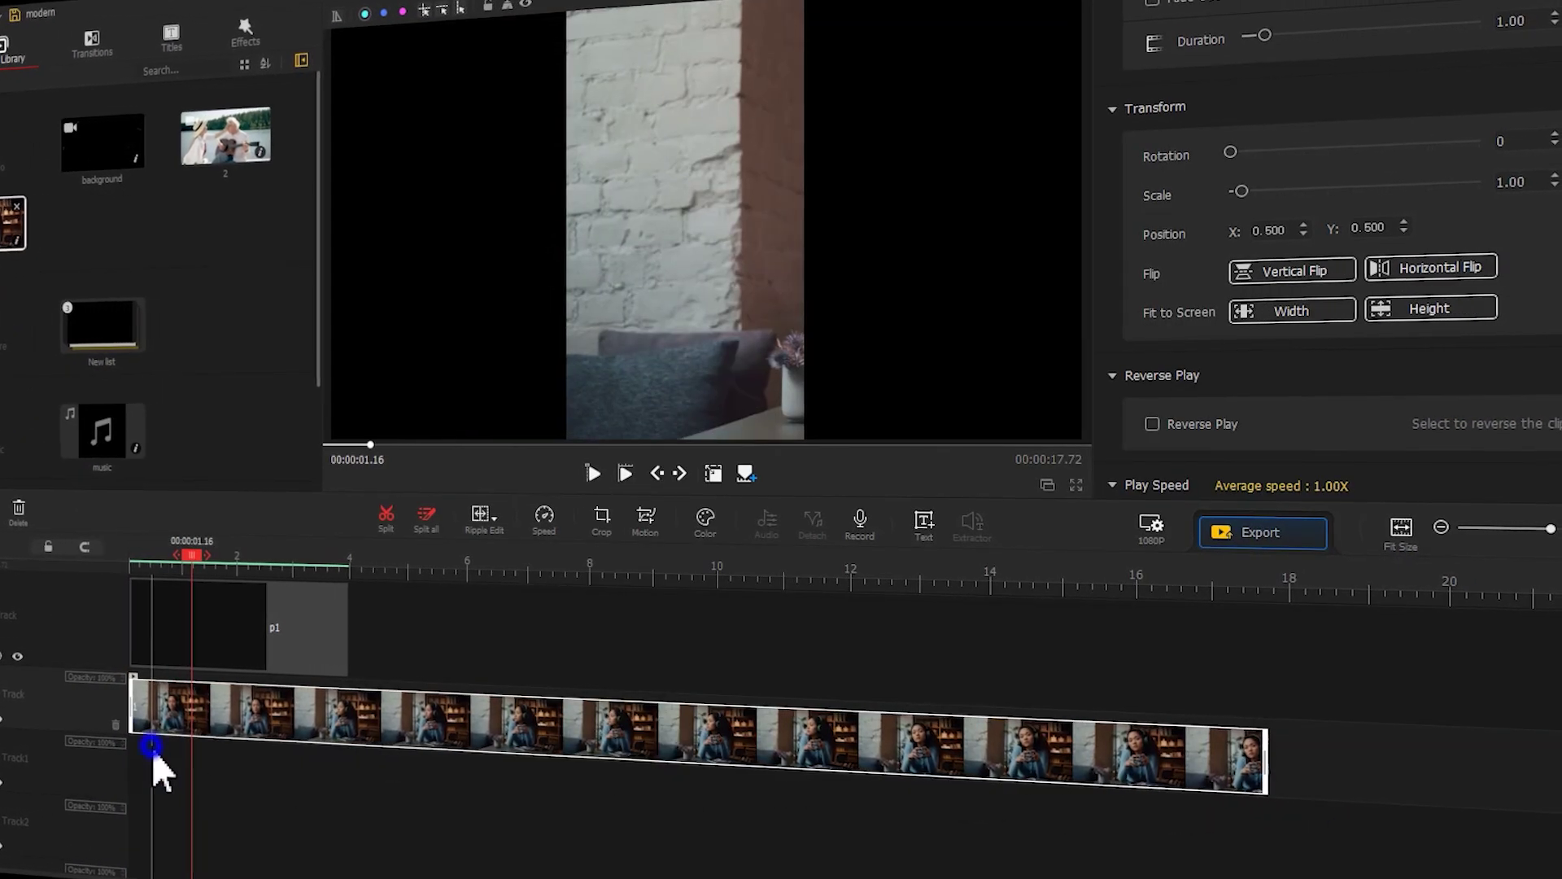
left_click(192, 786)
key("ctrl+v")
right_click(171, 813)
left_click(191, 859)
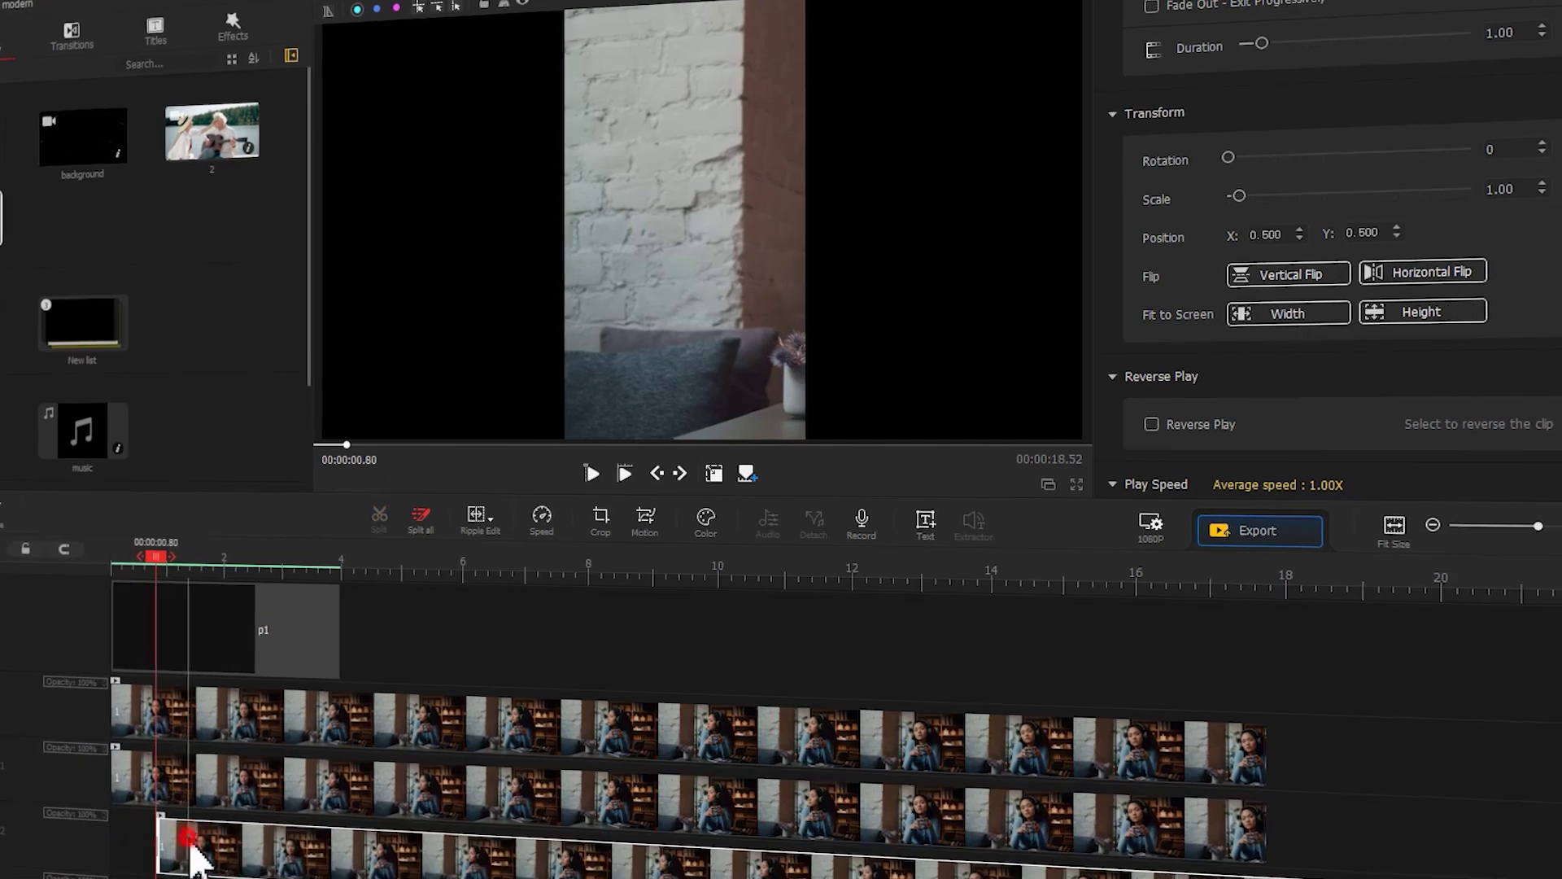
scroll(139, 803, "down", 2)
right_click(139, 803)
left_click(222, 813)
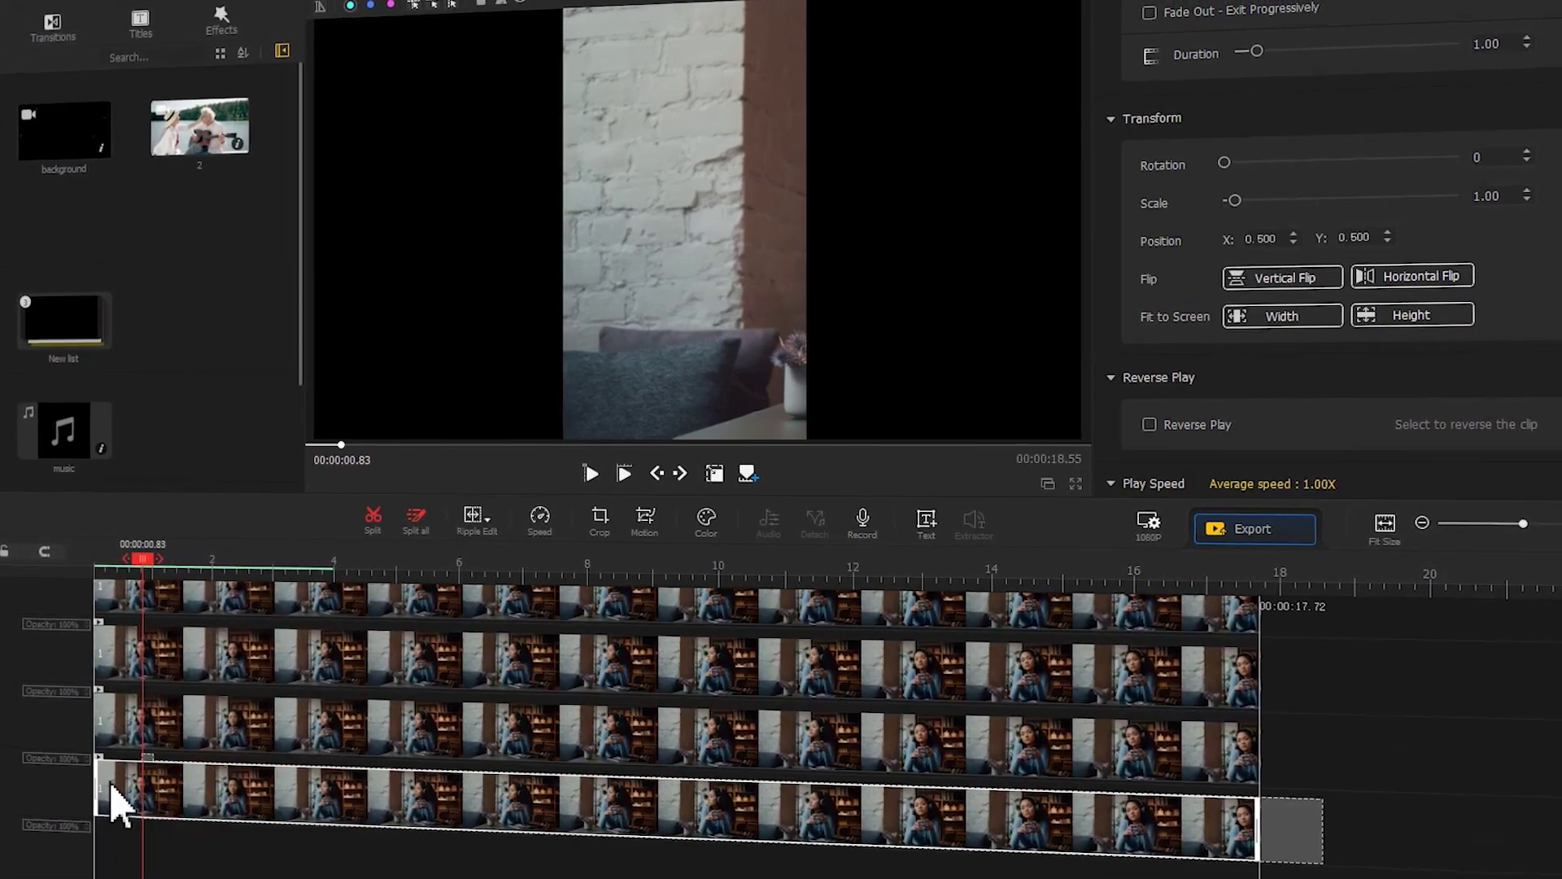
Step: Open the crop settings of the first duplicate clip
left_click(440, 664)
left_click(600, 518)
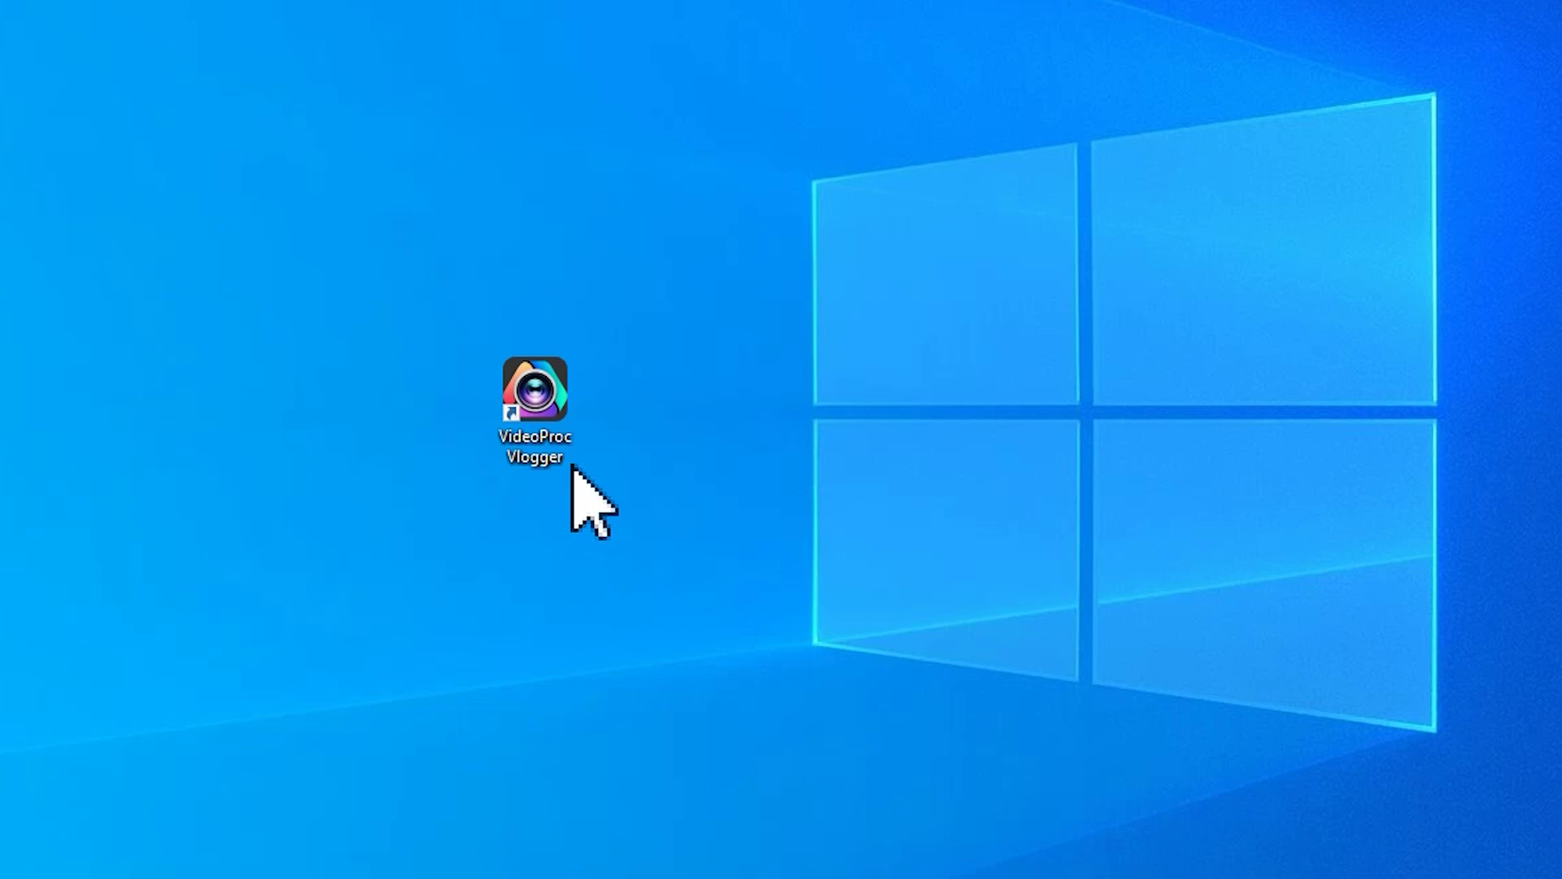
Step: Launch VideoProc Vlogger, create a new project named "modern" and import the video, picture and music files into it
double_click(568, 394)
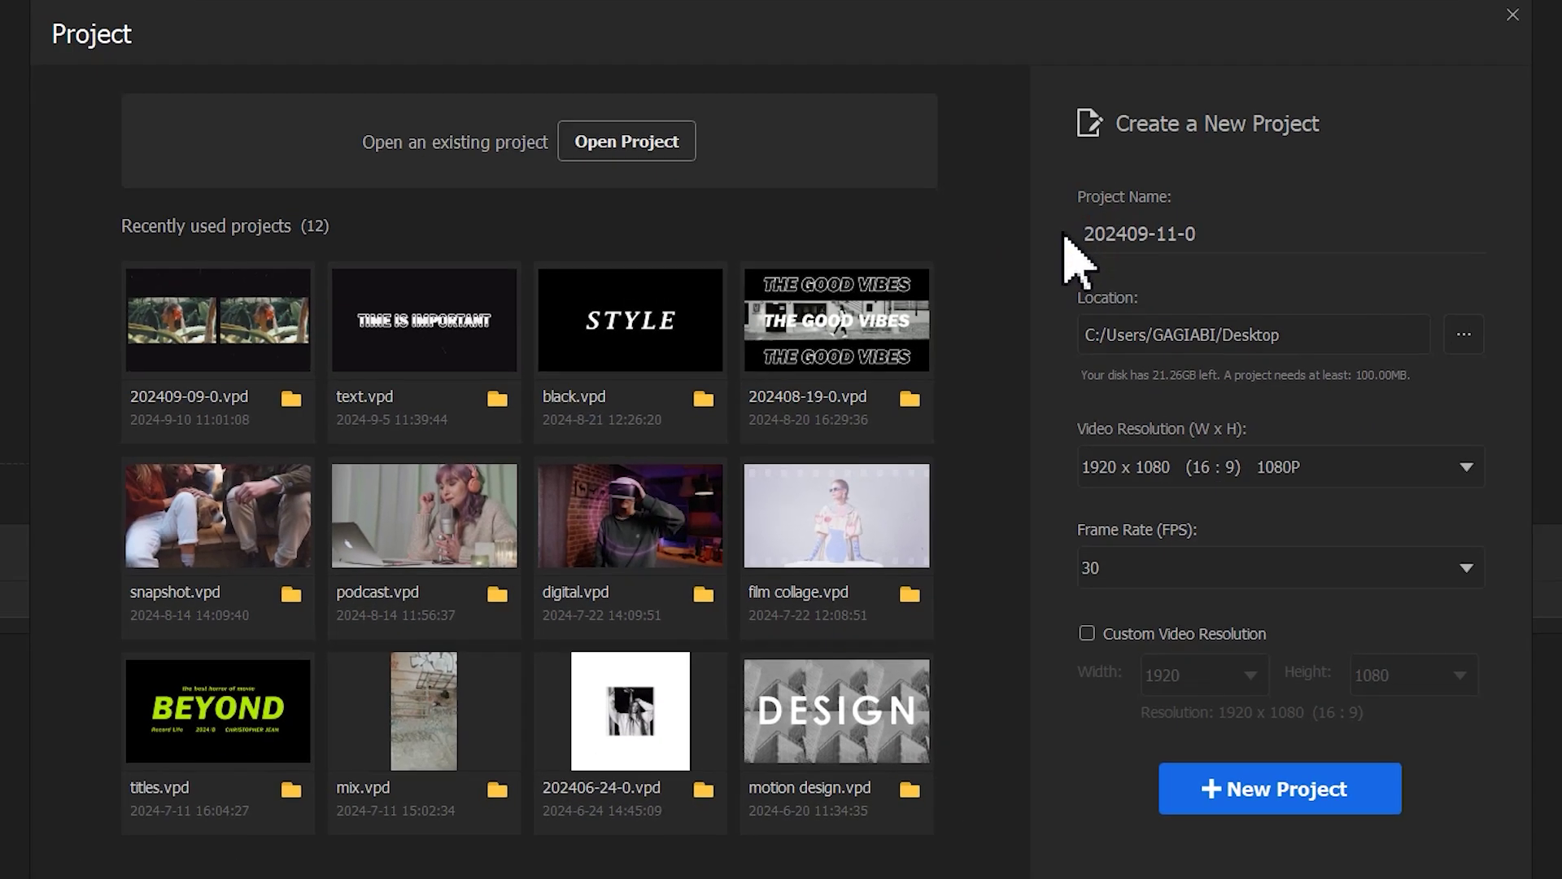
triple_click(1112, 236)
type("modern")
left_click(1277, 786)
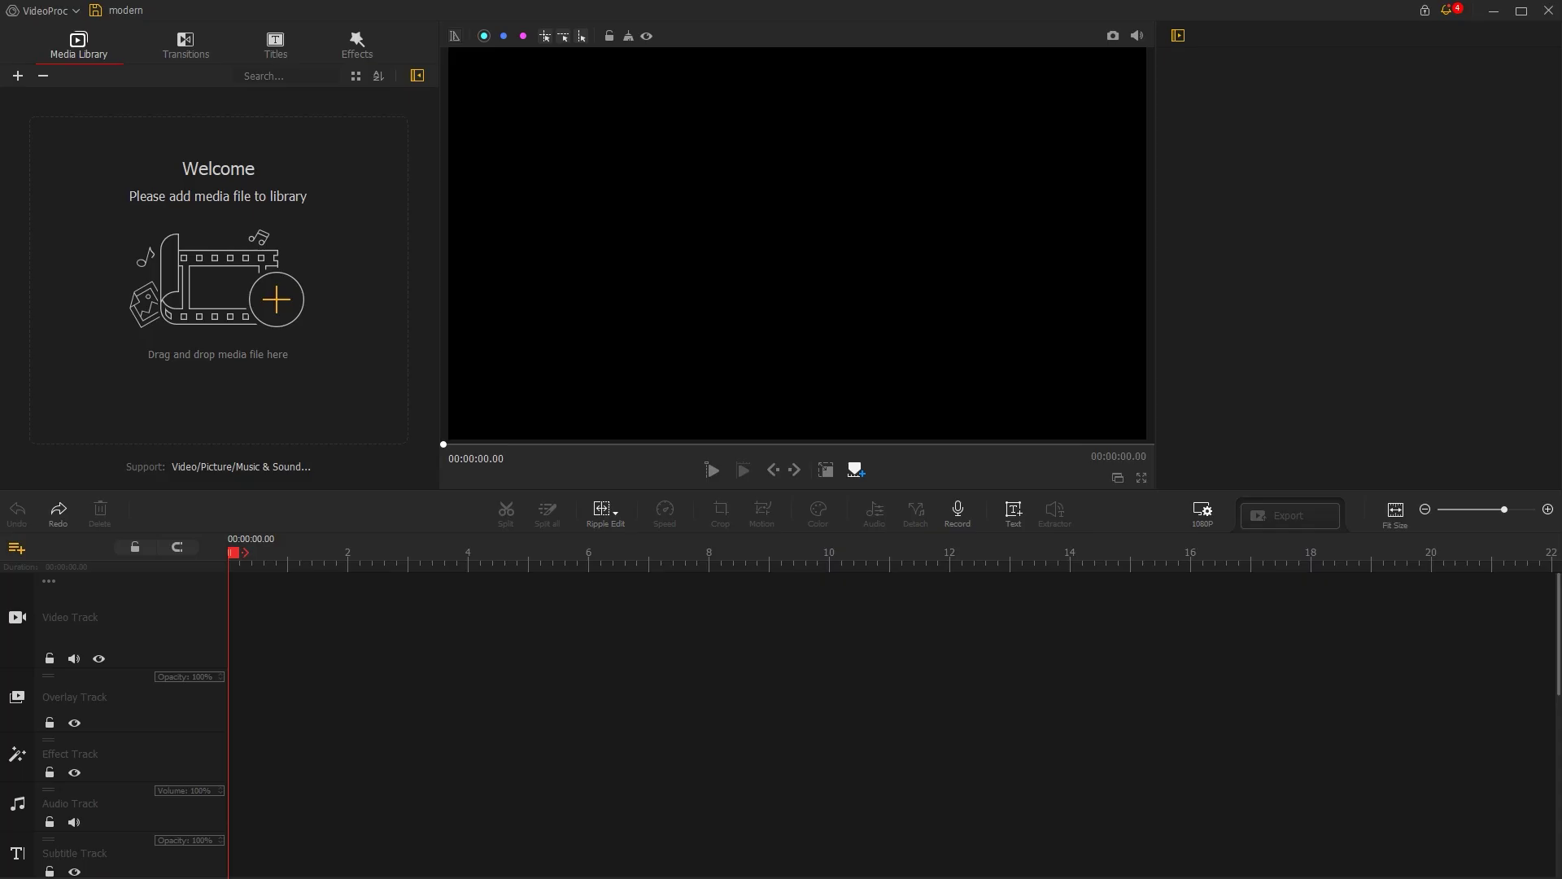
left_click_drag(276, 875, 258, 449)
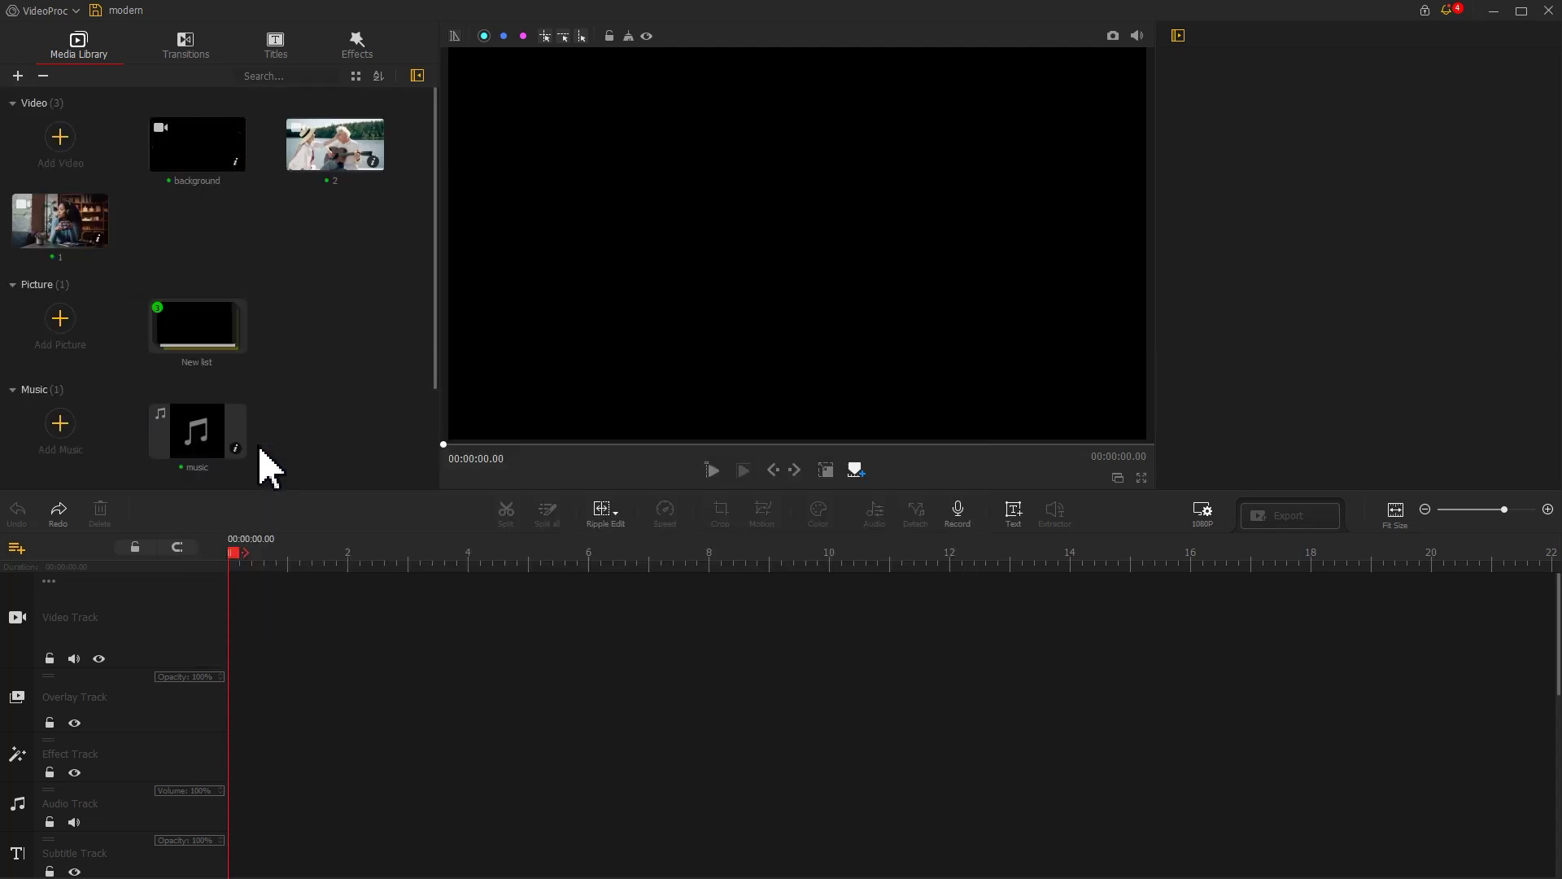
Step: Add several new overlay tracks to the timeline
left_click(16, 547)
left_click(24, 557)
left_click(16, 547)
left_click(32, 558)
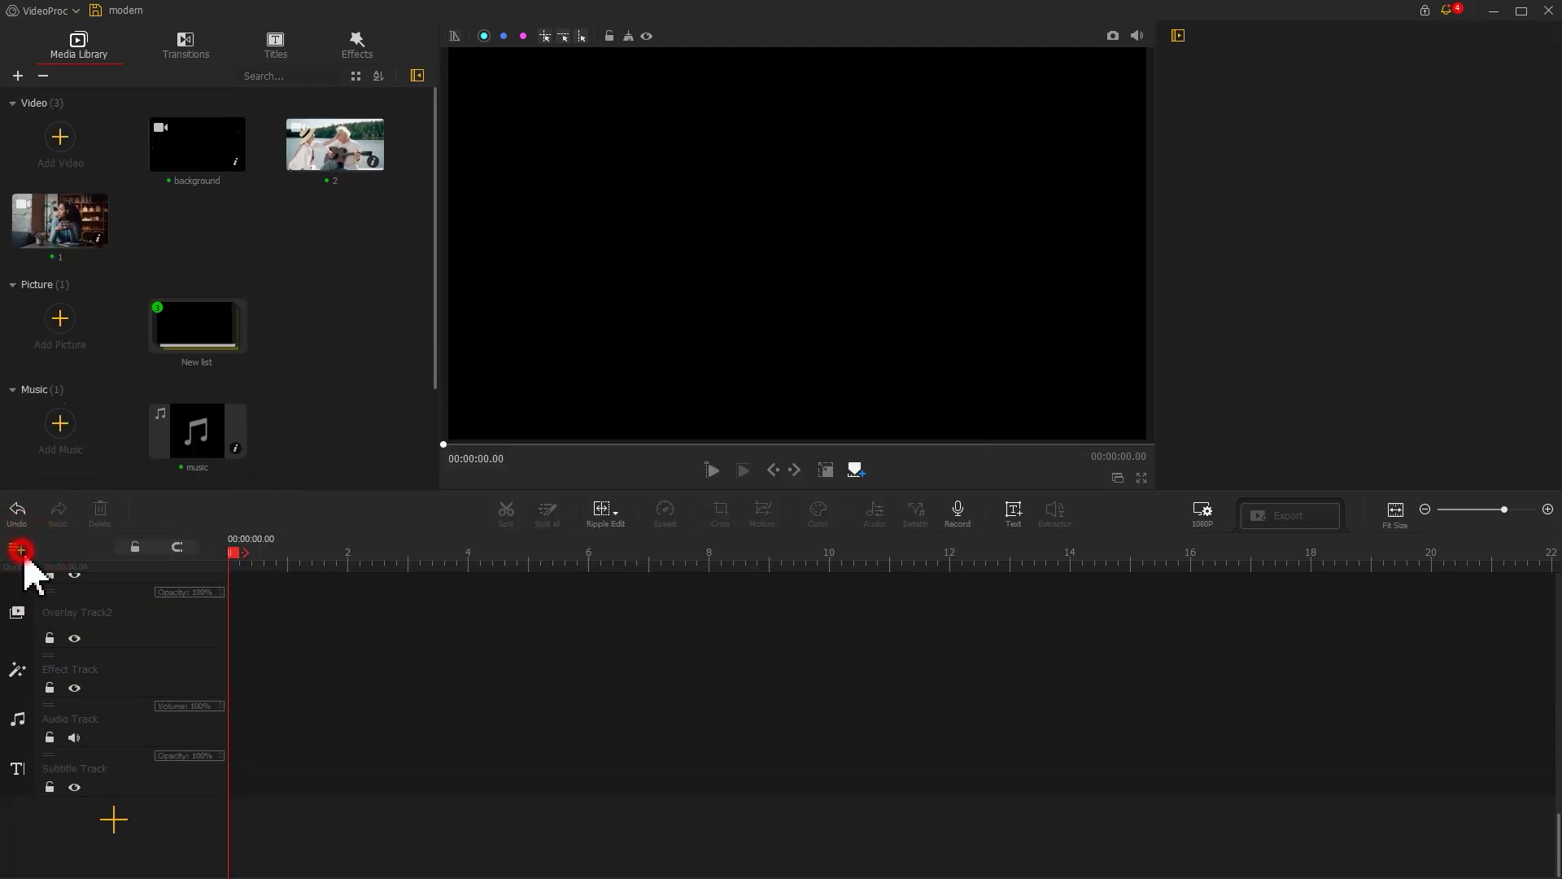
left_click(15, 546)
left_click(33, 558)
left_click(16, 547)
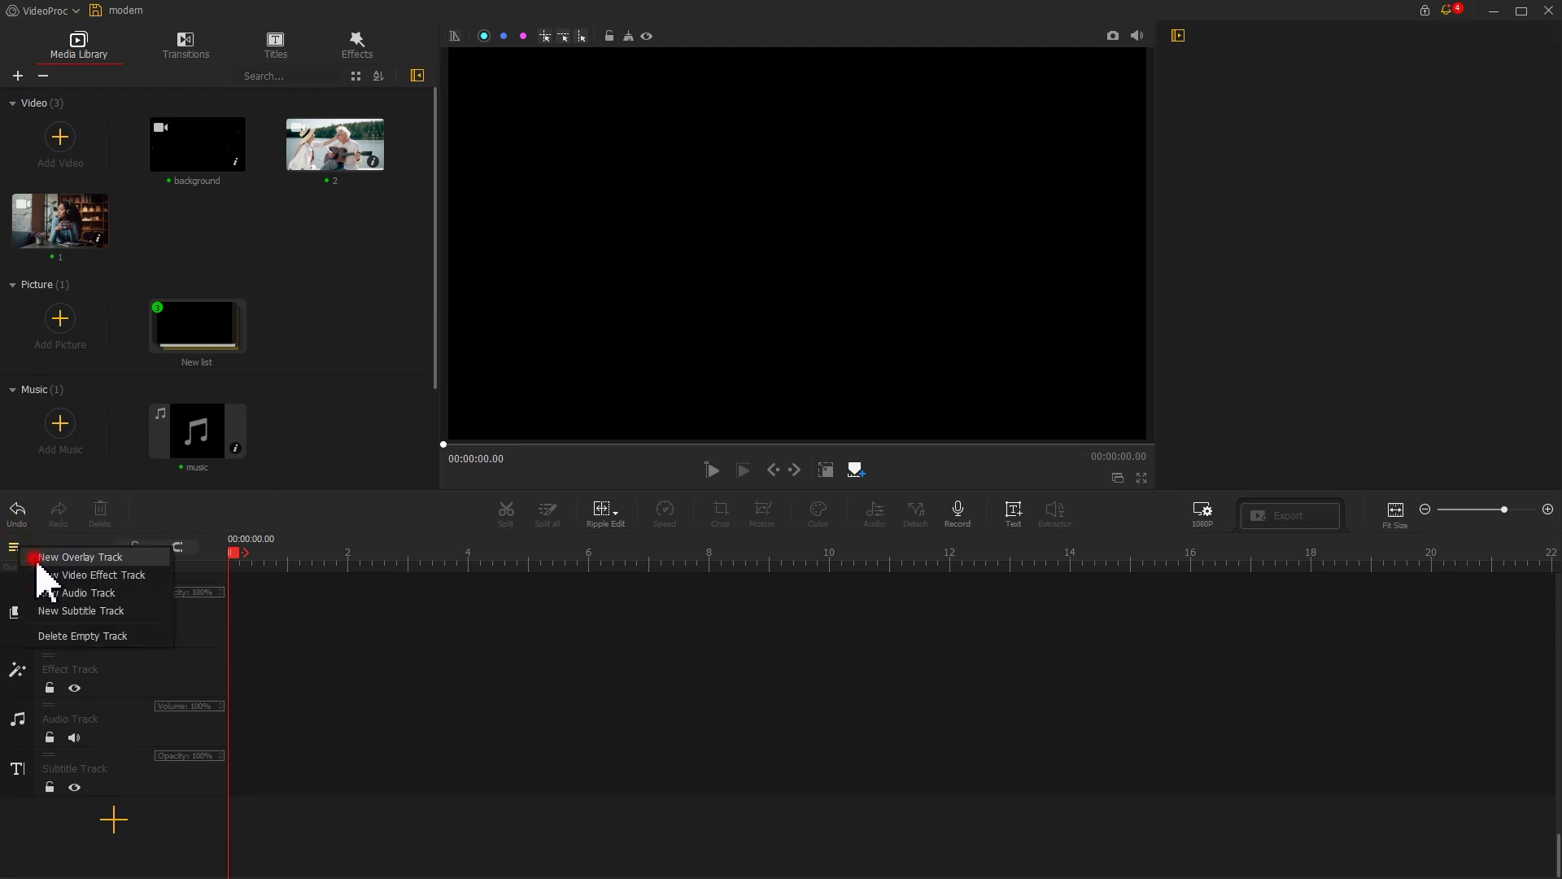
left_click(18, 550)
left_click(34, 562)
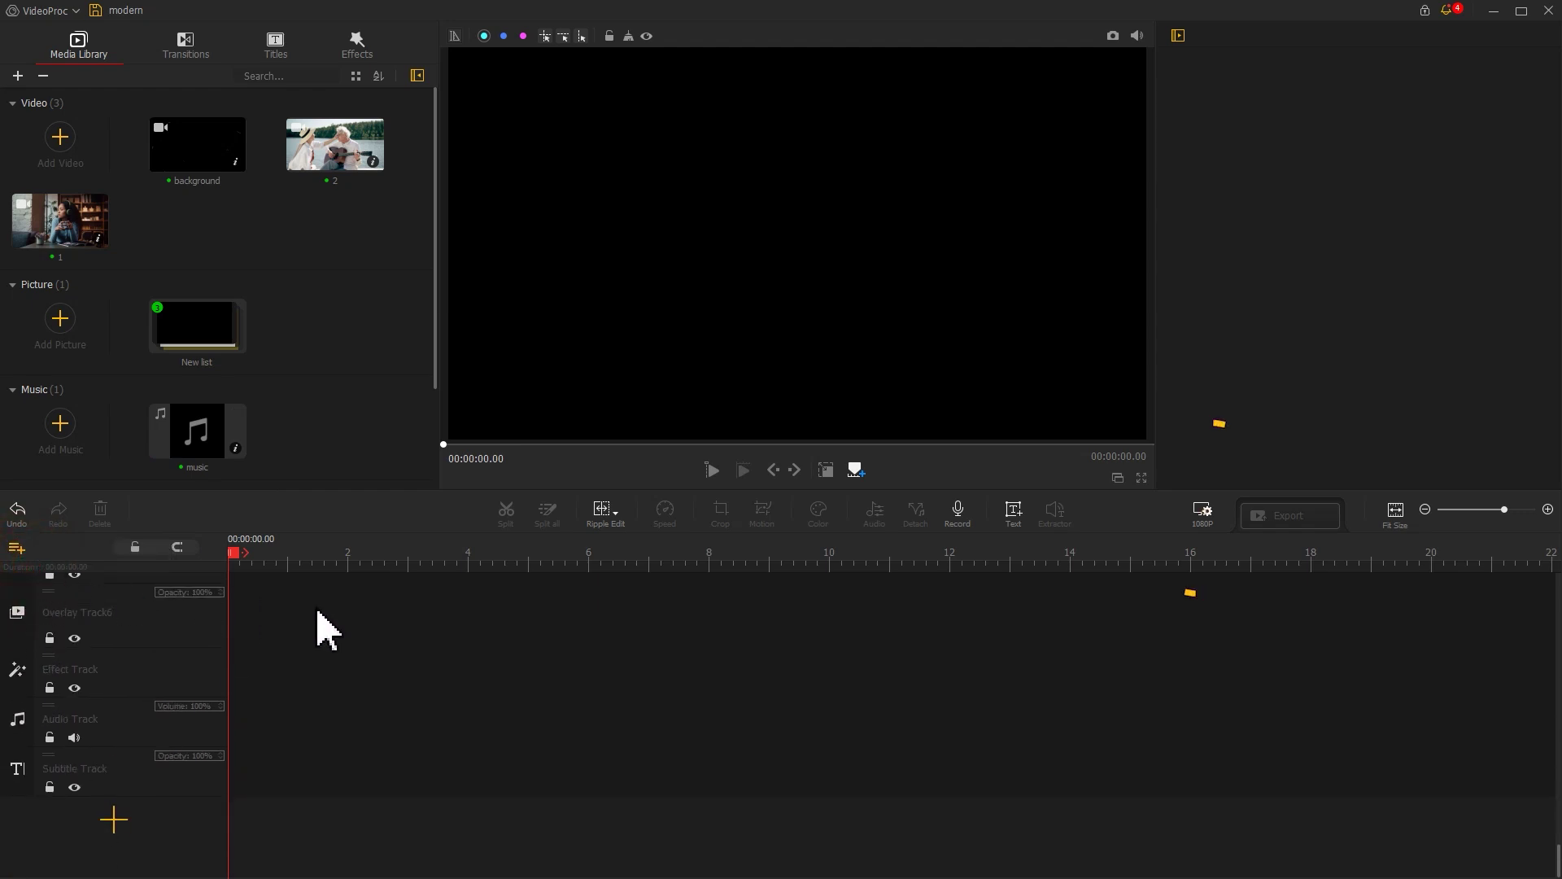
Step: Set the project's background color to White, keeping the 1920 x 1080 resolution
left_click(1206, 521)
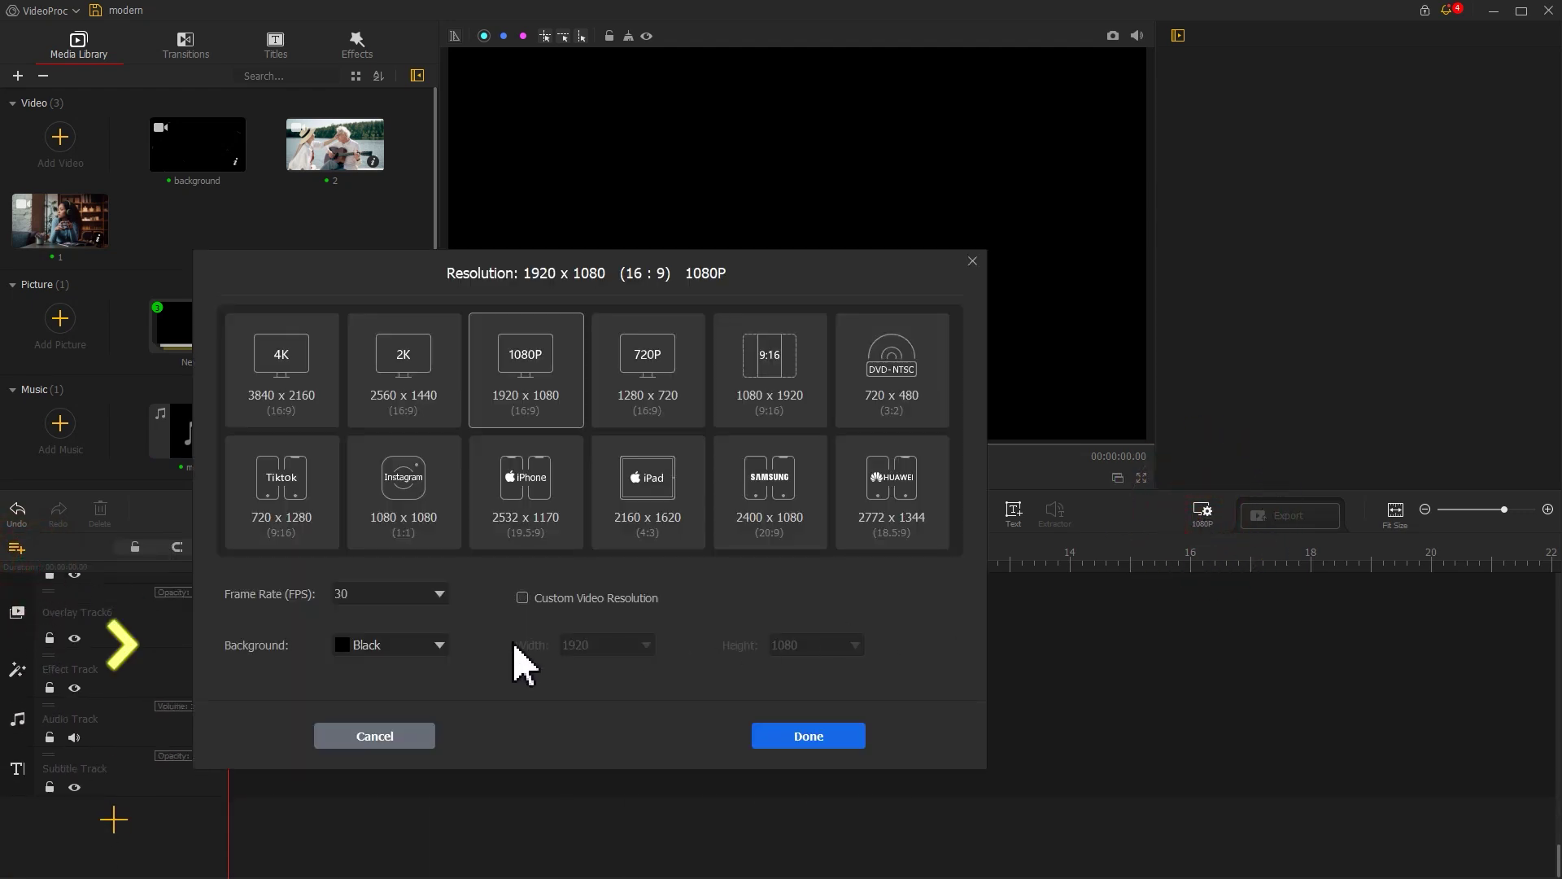
left_click(440, 646)
left_click(409, 782)
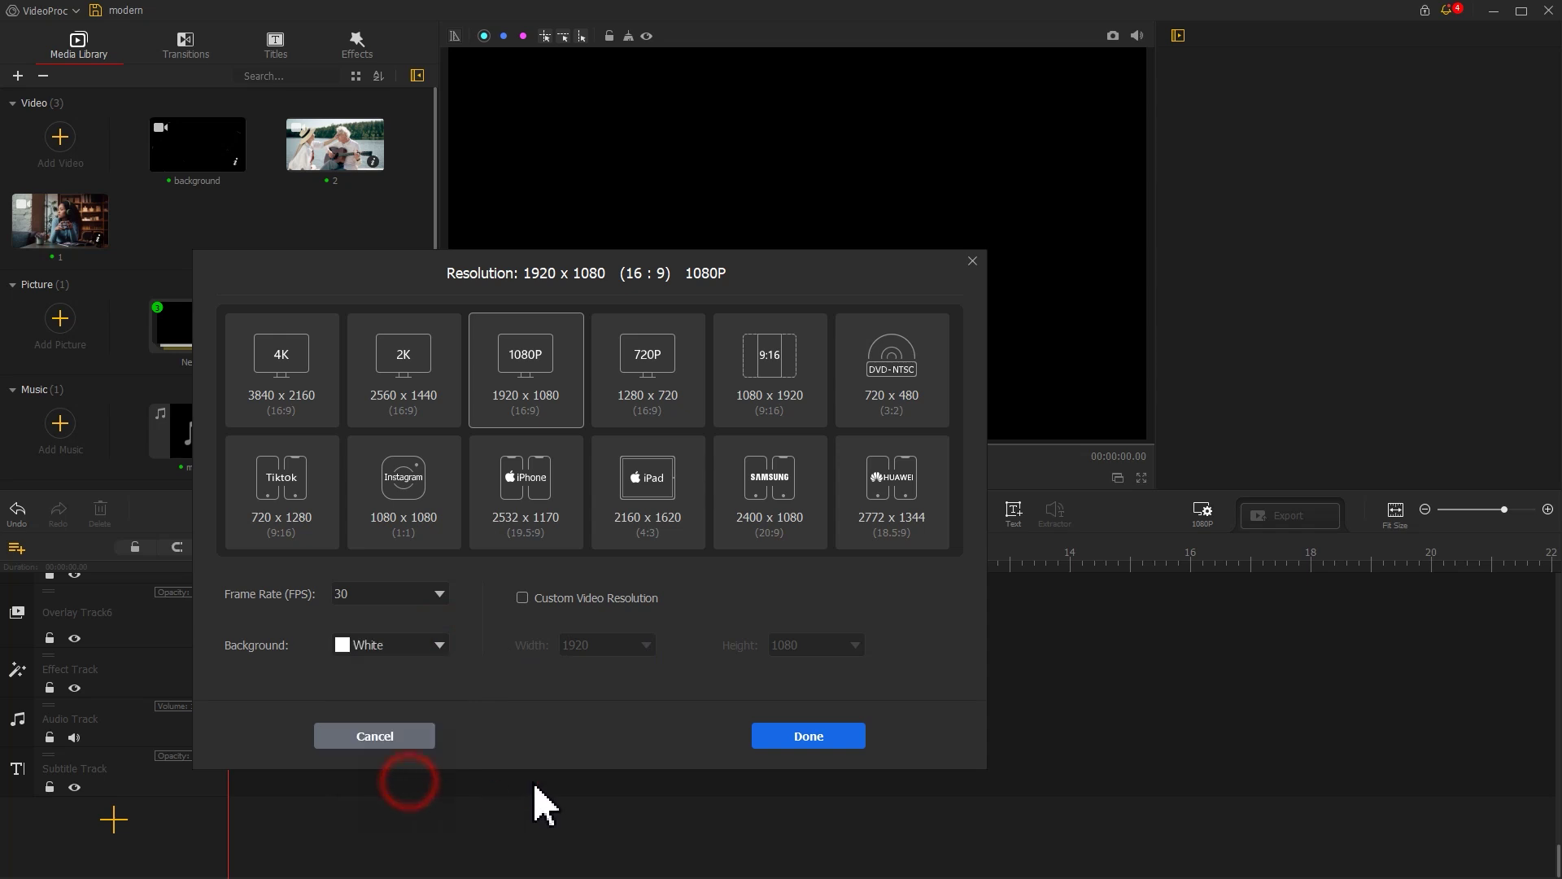
left_click(762, 741)
Step: Place the black picture p1 from the New list folder at the start of the Video Track
scroll(316, 702, "up", 5)
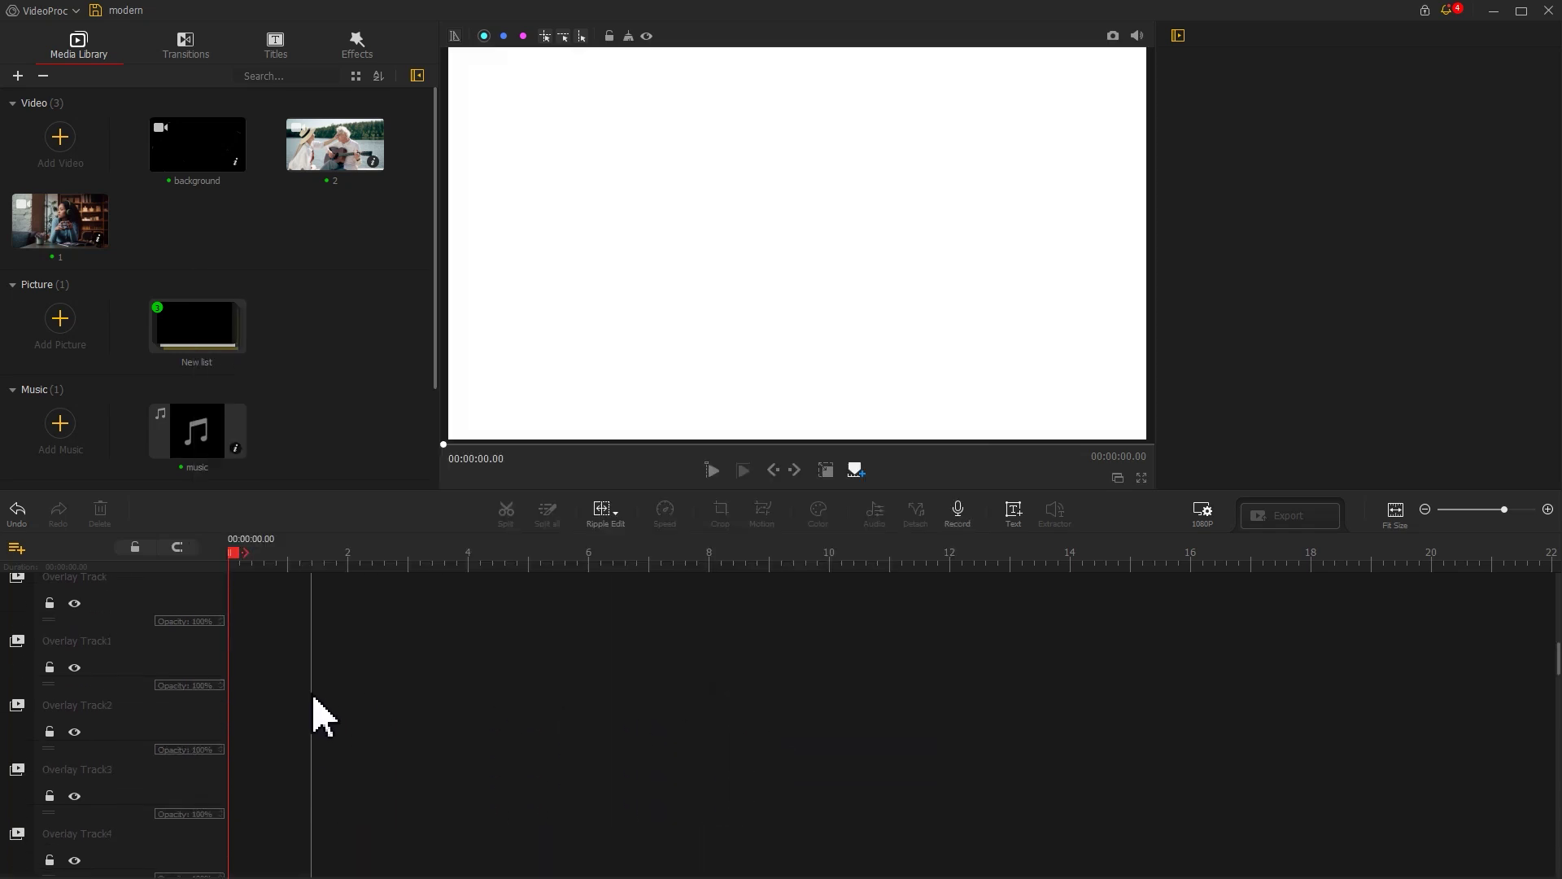
double_click(204, 335)
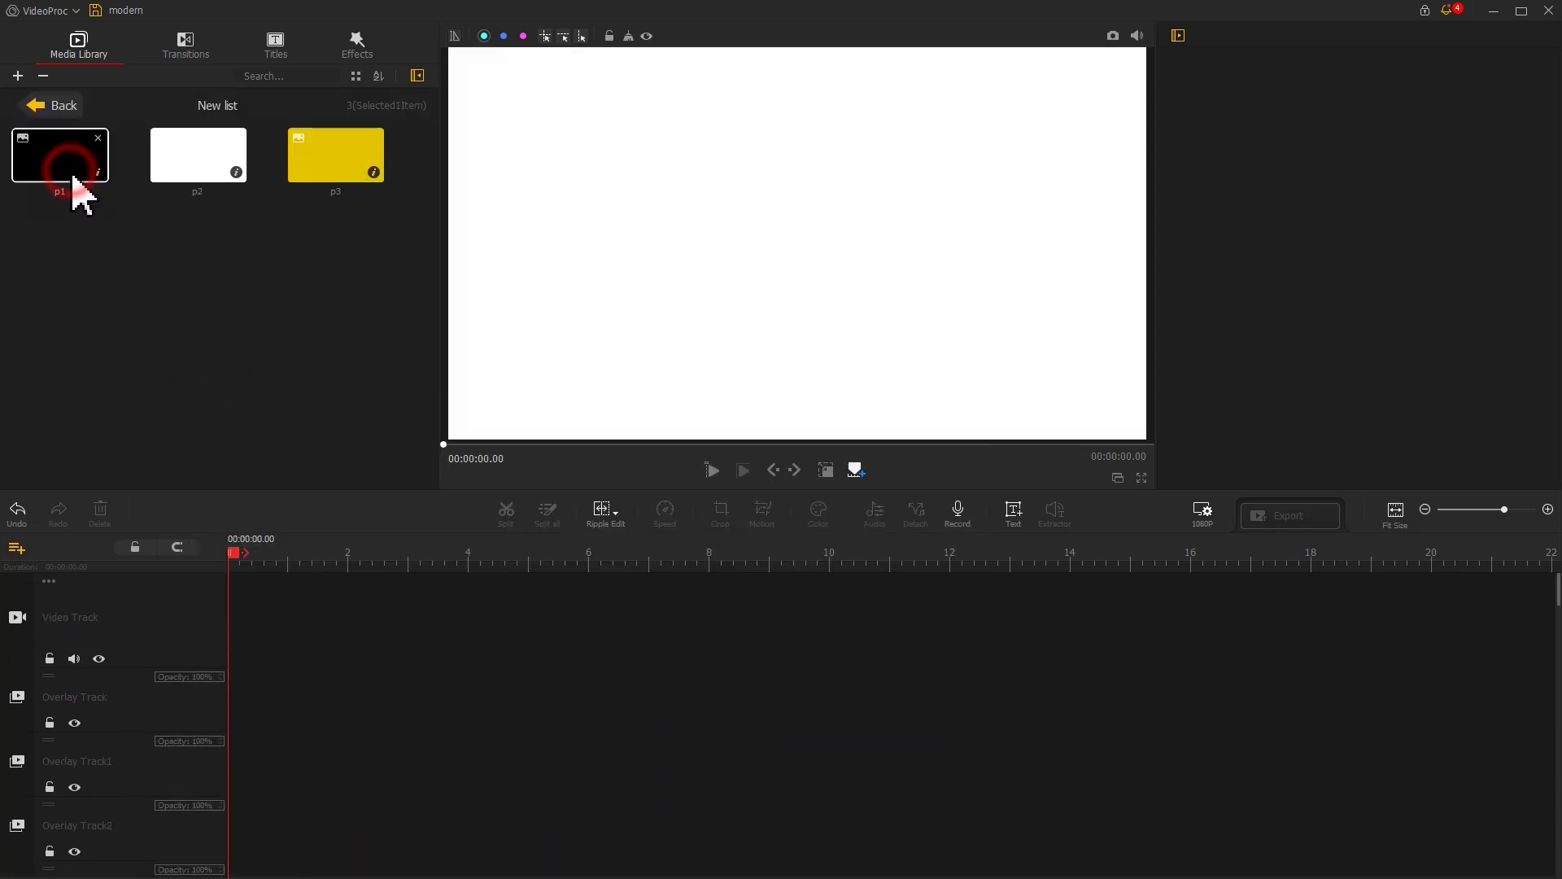
left_click_drag(72, 177, 466, 620)
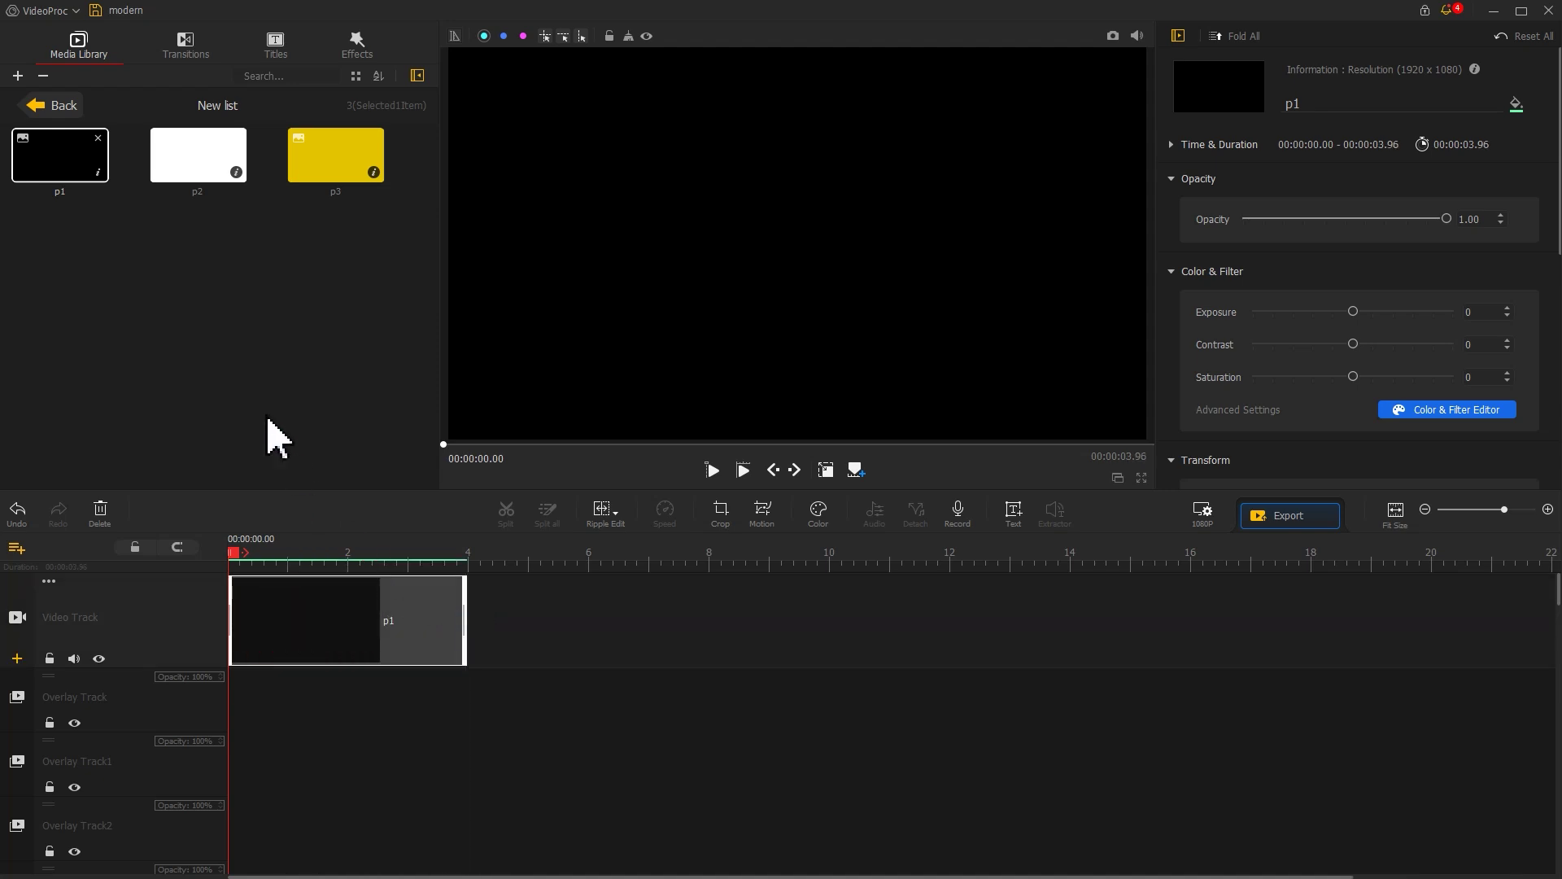
Step: Place video 1 at the start of the first Overlay Track and fit it to the screen height
left_click(77, 114)
left_click_drag(69, 240, 244, 732)
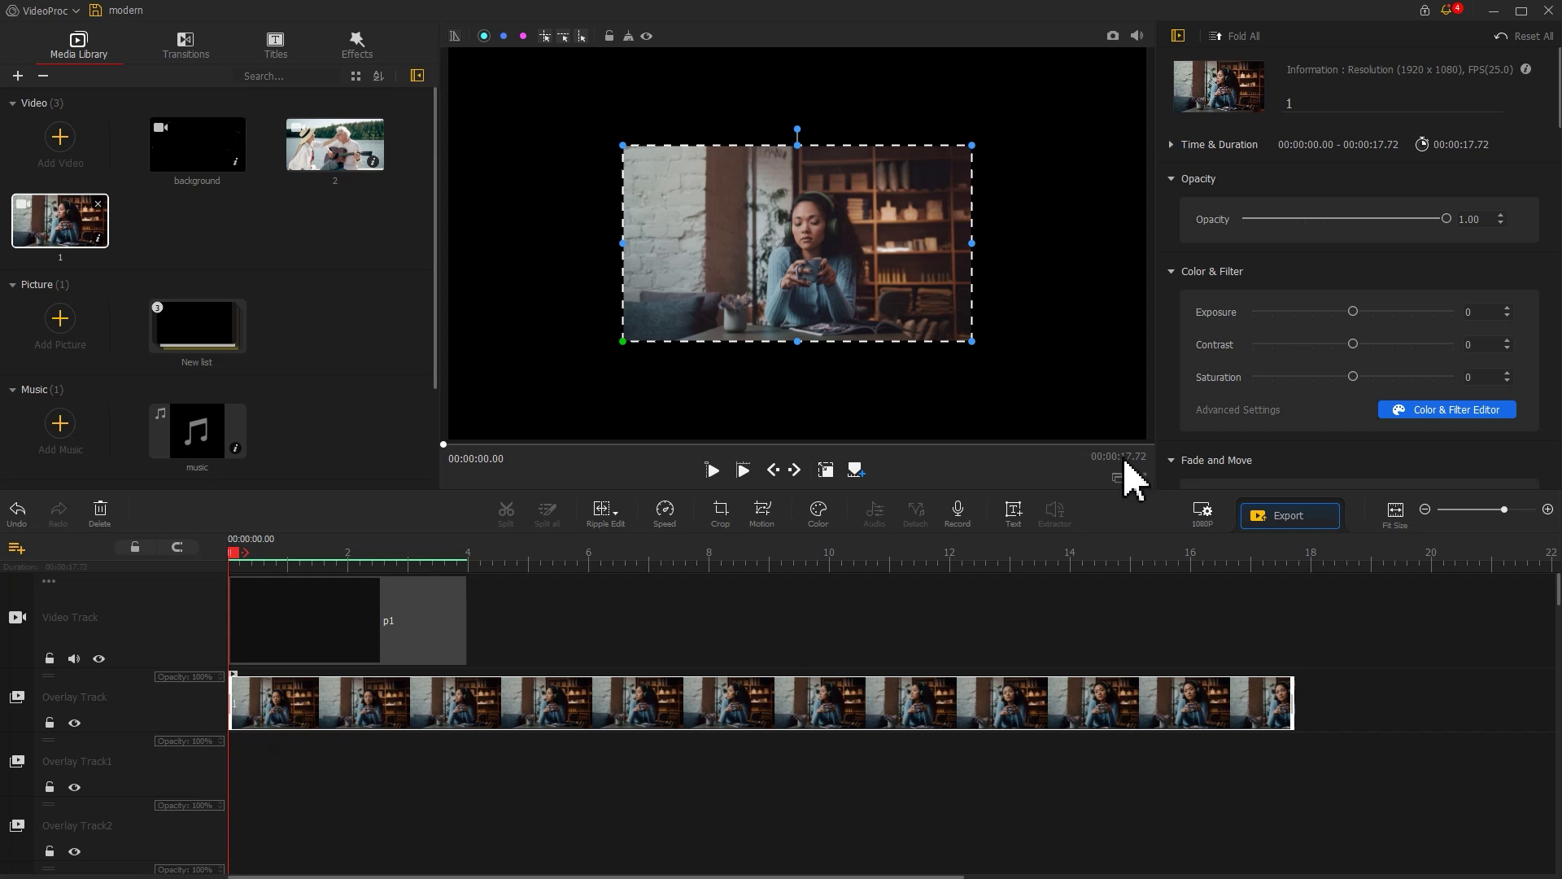
scroll(1555, 102, "down", 5)
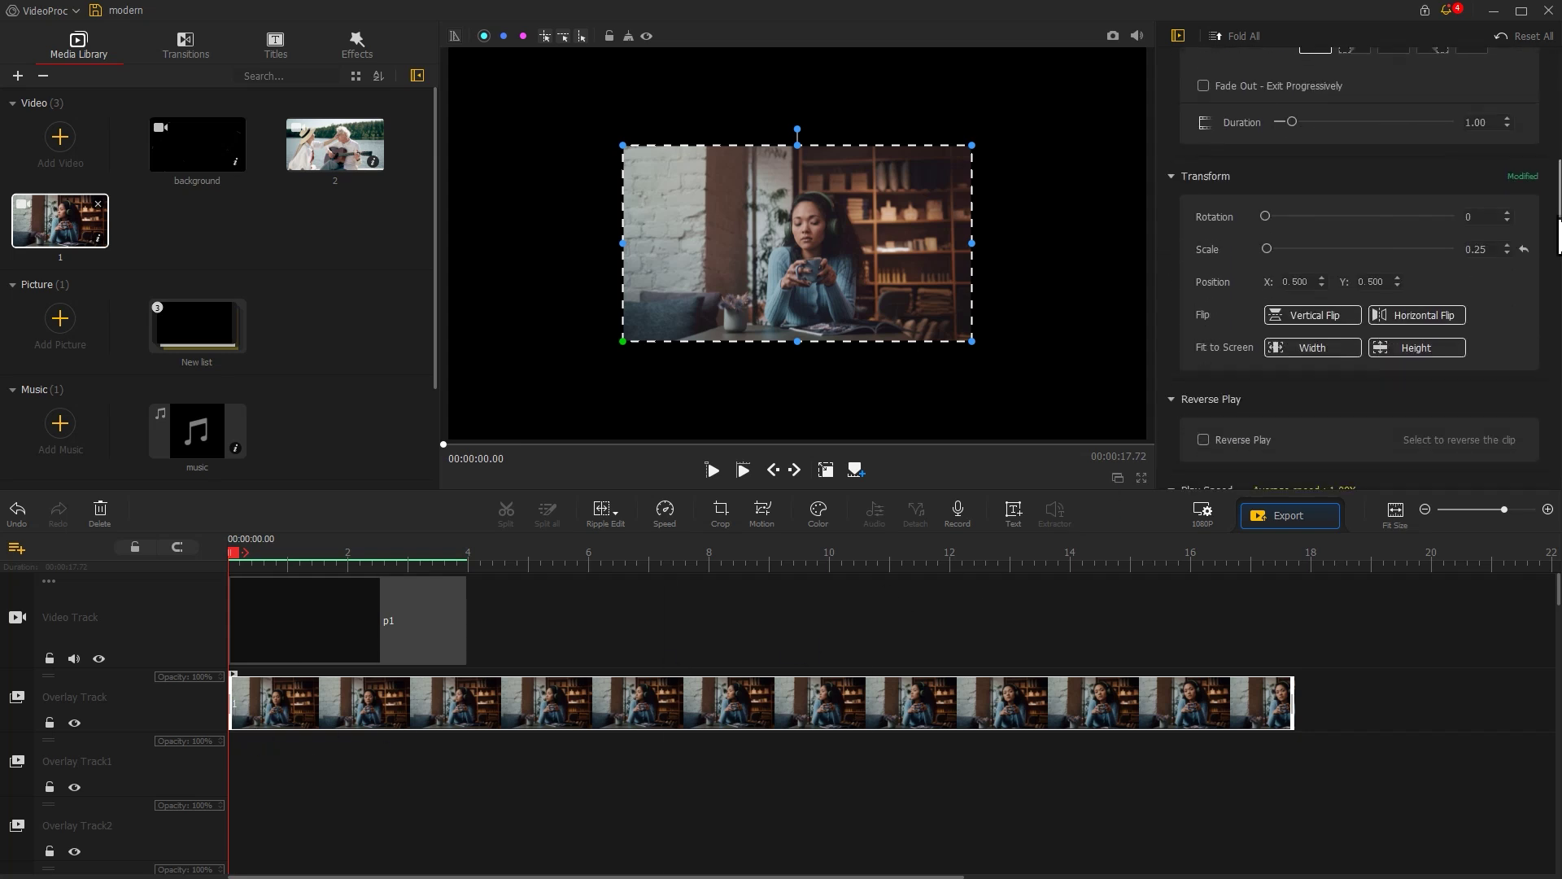
left_click(1430, 335)
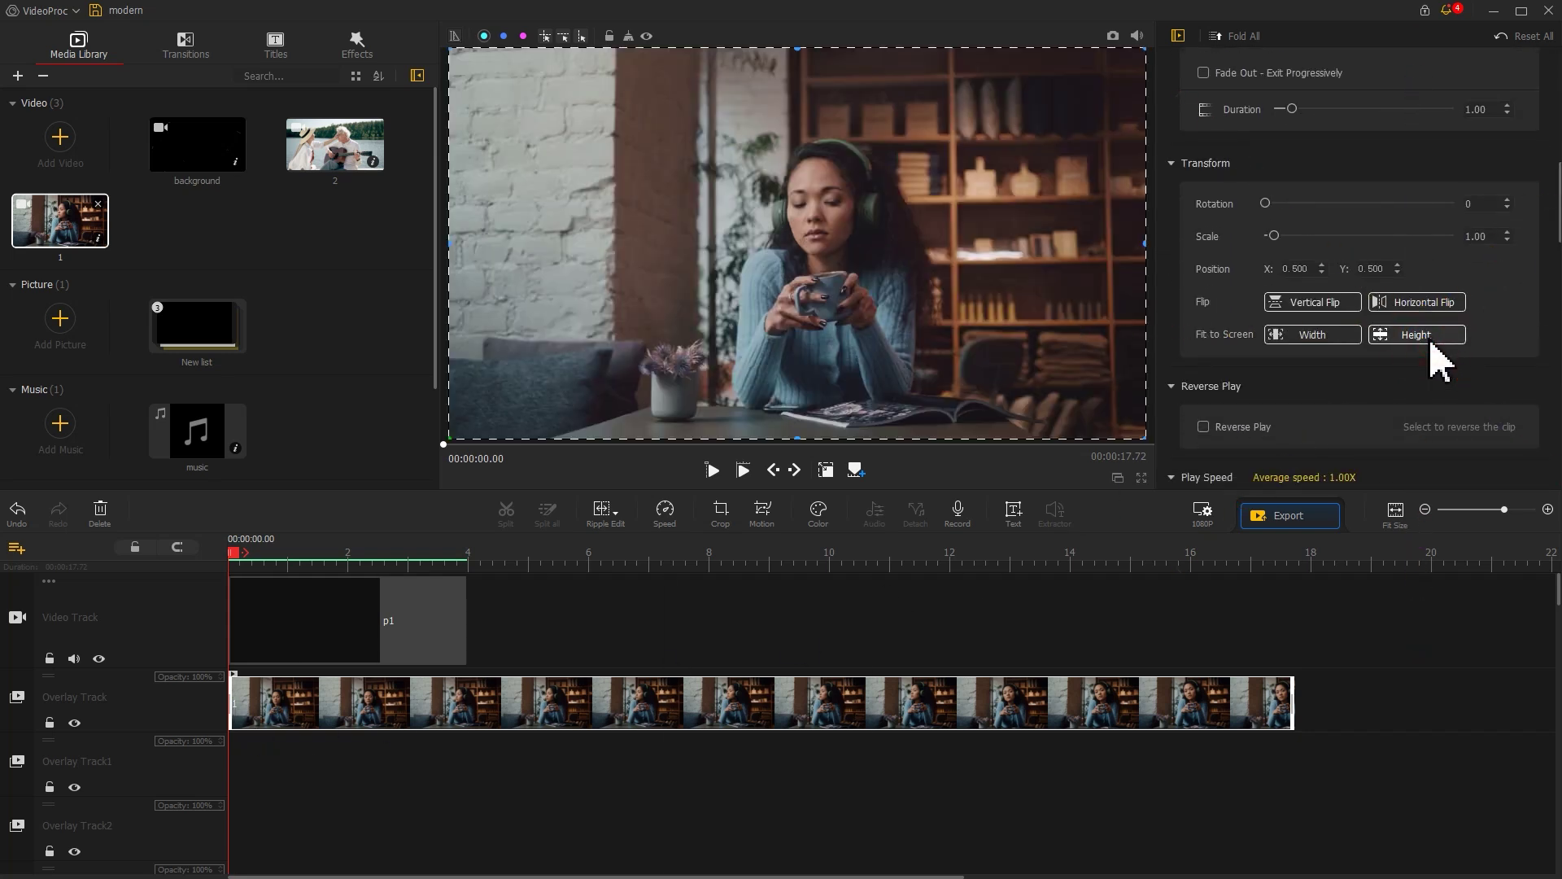
Step: Crop the overlay clip to a 9:16 frame positioned at the image's far left edge (X 307)
left_click(727, 535)
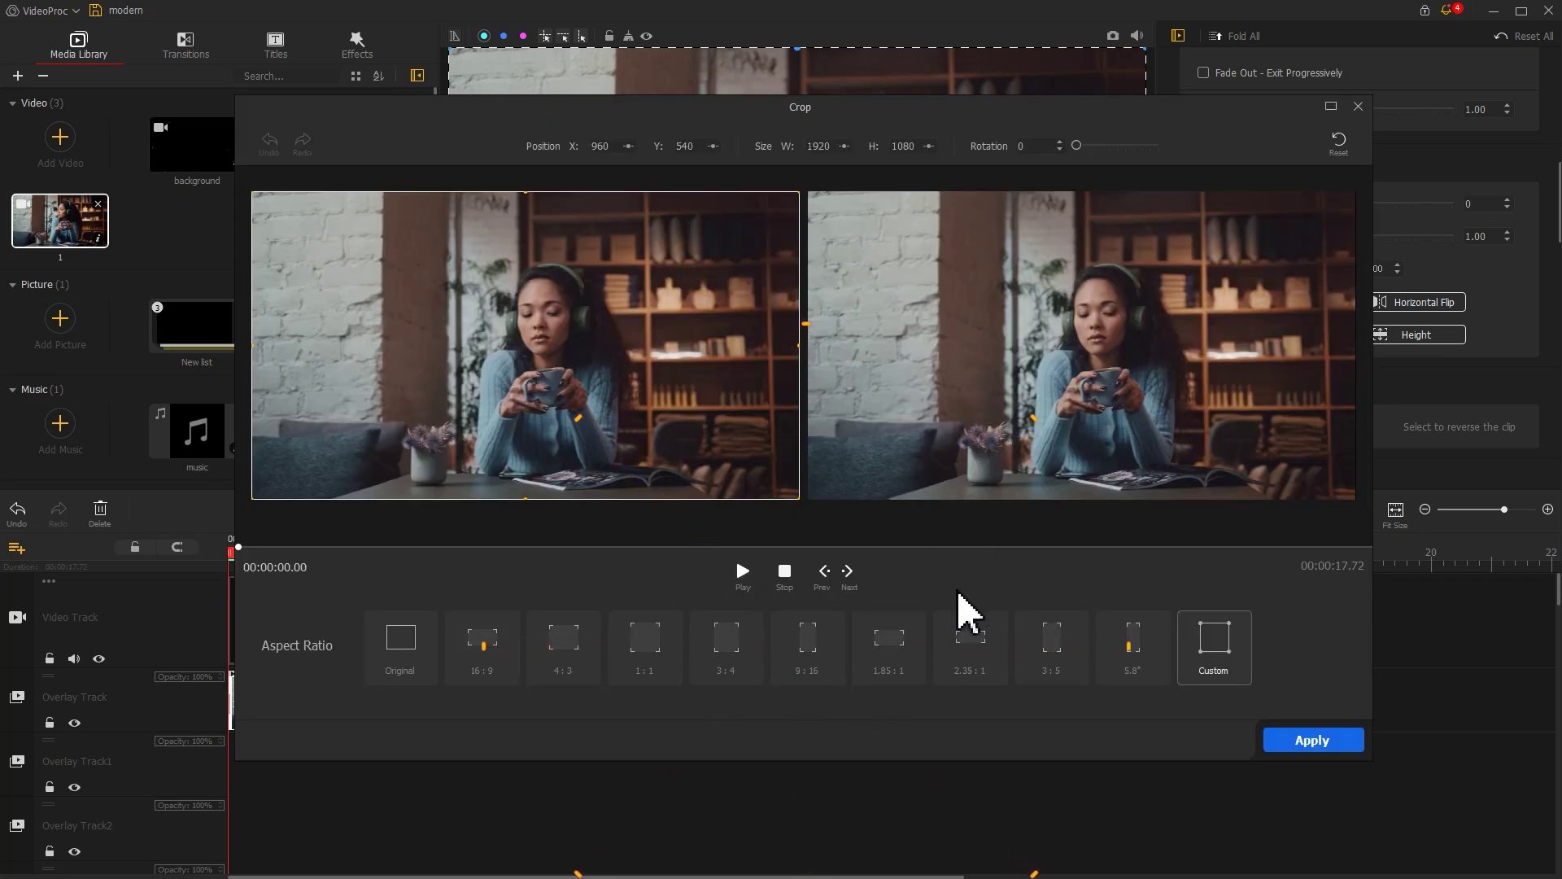
left_click(808, 647)
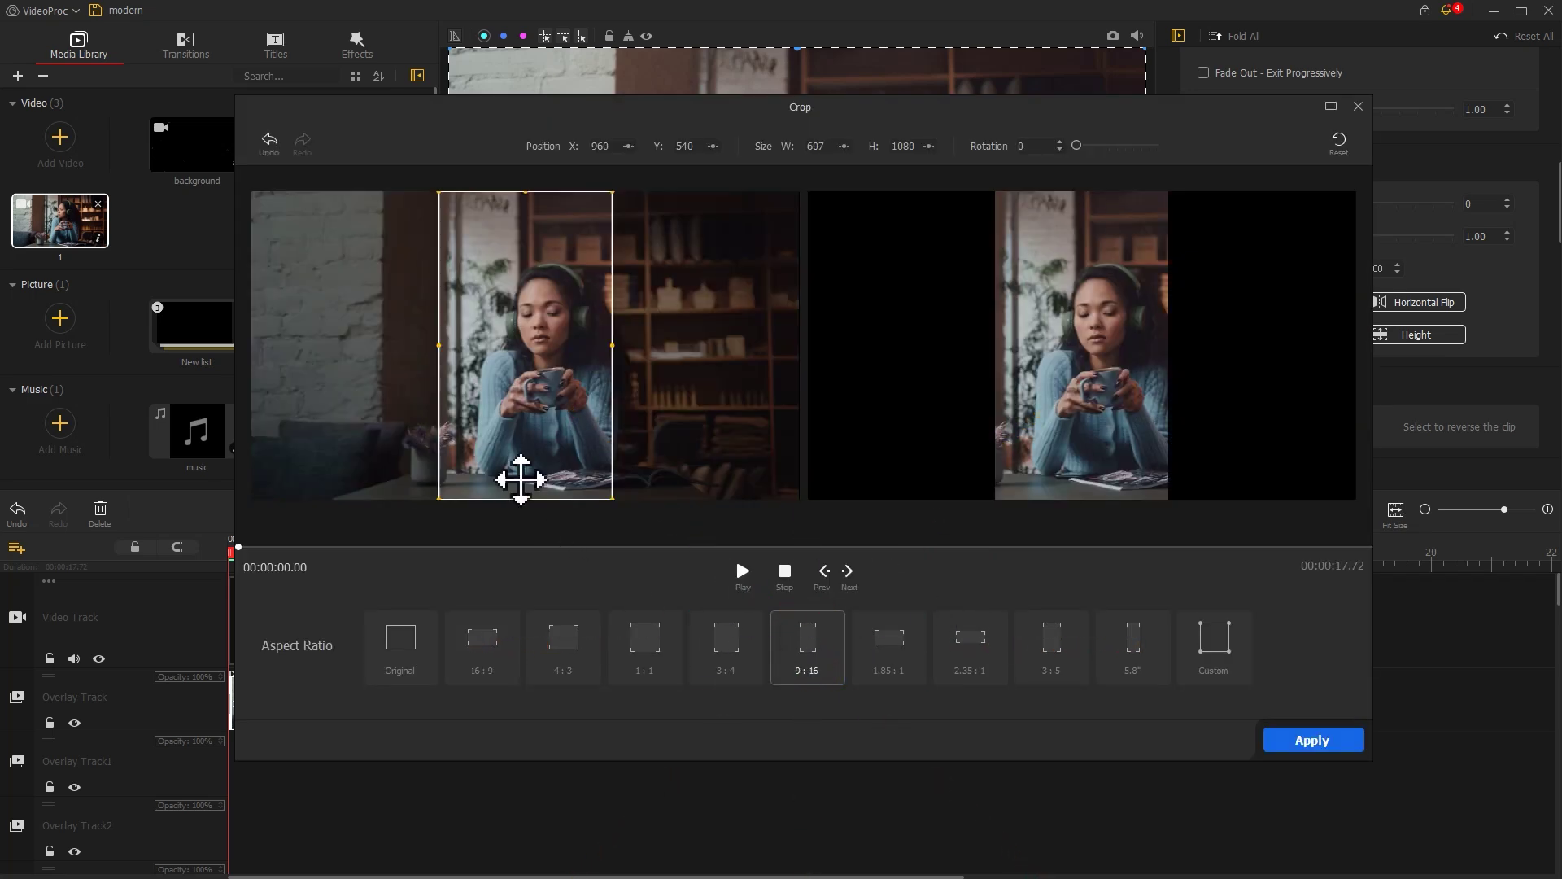
left_click_drag(516, 477, 318, 429)
left_click(1318, 742)
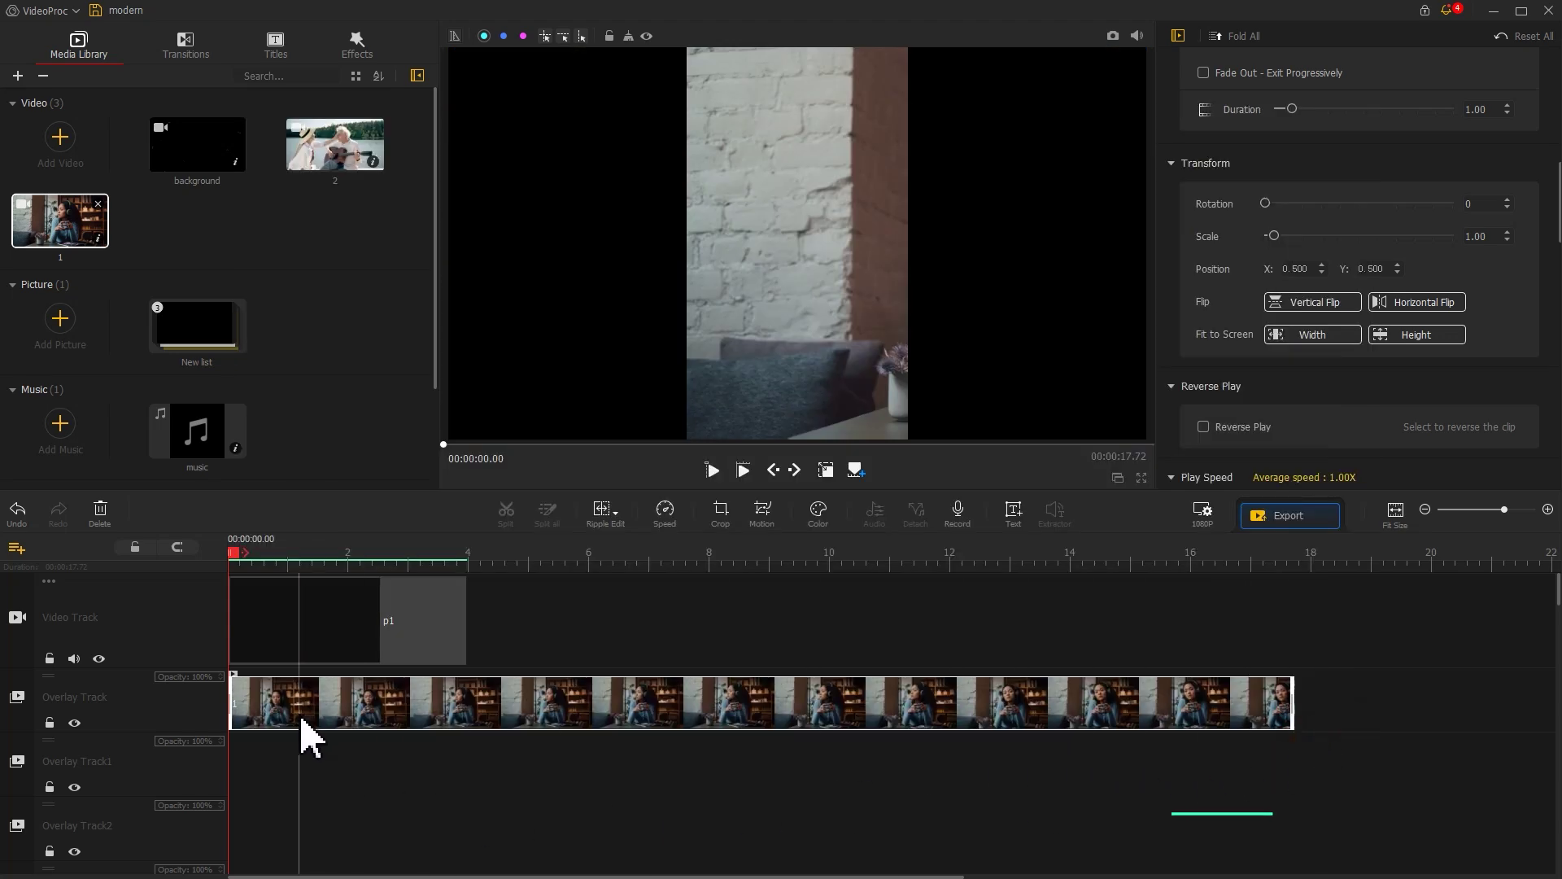
Step: Paste copies of the cropped clip onto Overlay Track1, Track2 and Track3, each aligned with the timeline start
key("ctrl+c")
right_click(264, 744)
left_click(308, 777)
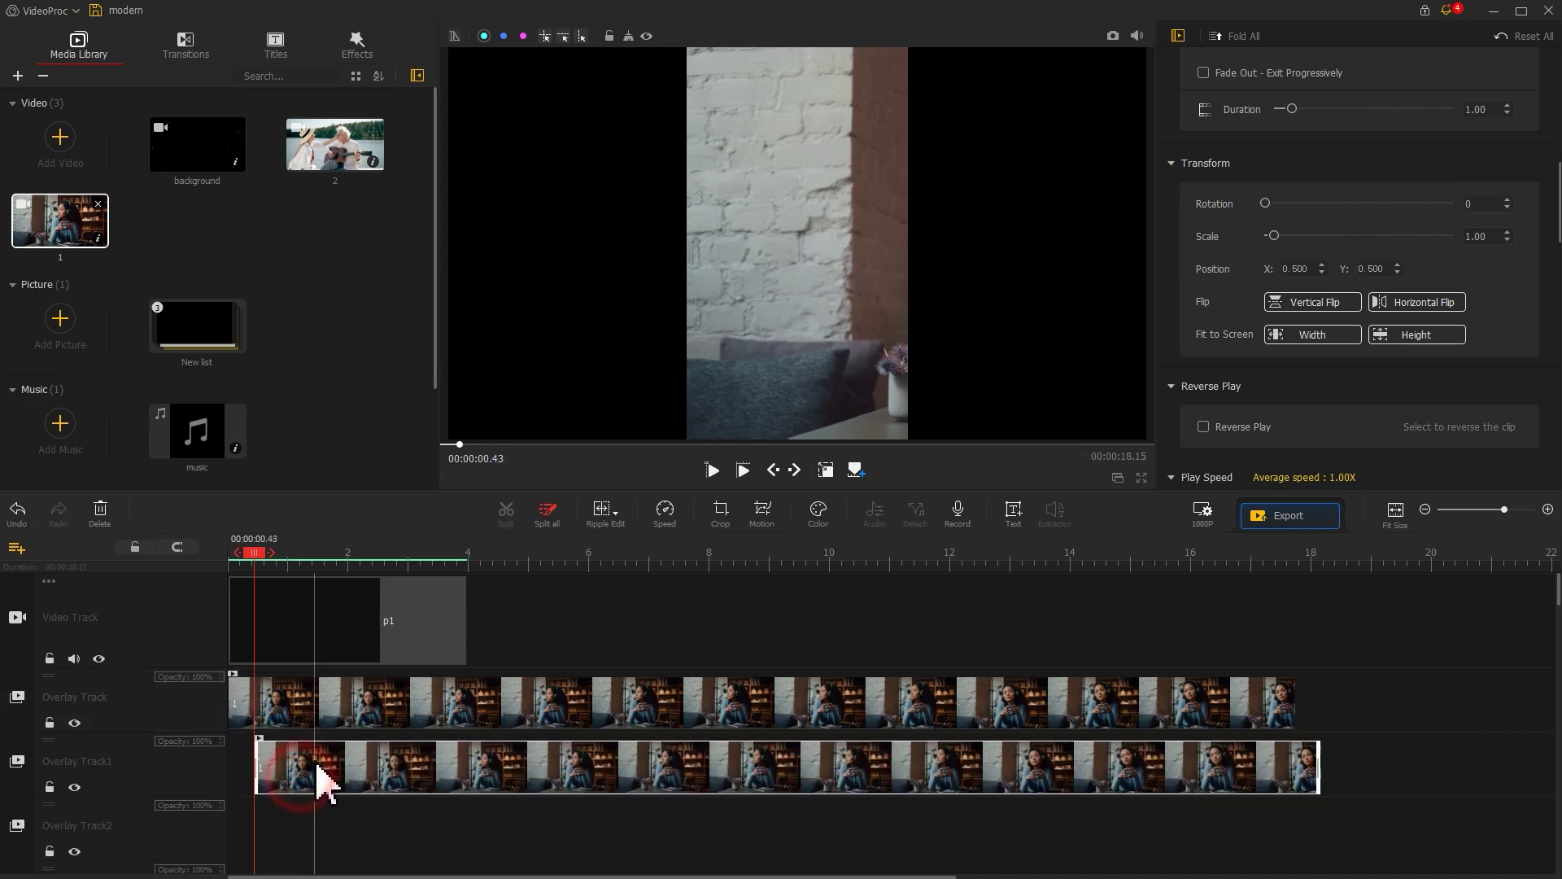
left_click_drag(321, 781, 279, 775)
right_click(285, 810)
left_click(297, 853)
left_click_drag(314, 838, 252, 785)
right_click(284, 767)
left_click(306, 808)
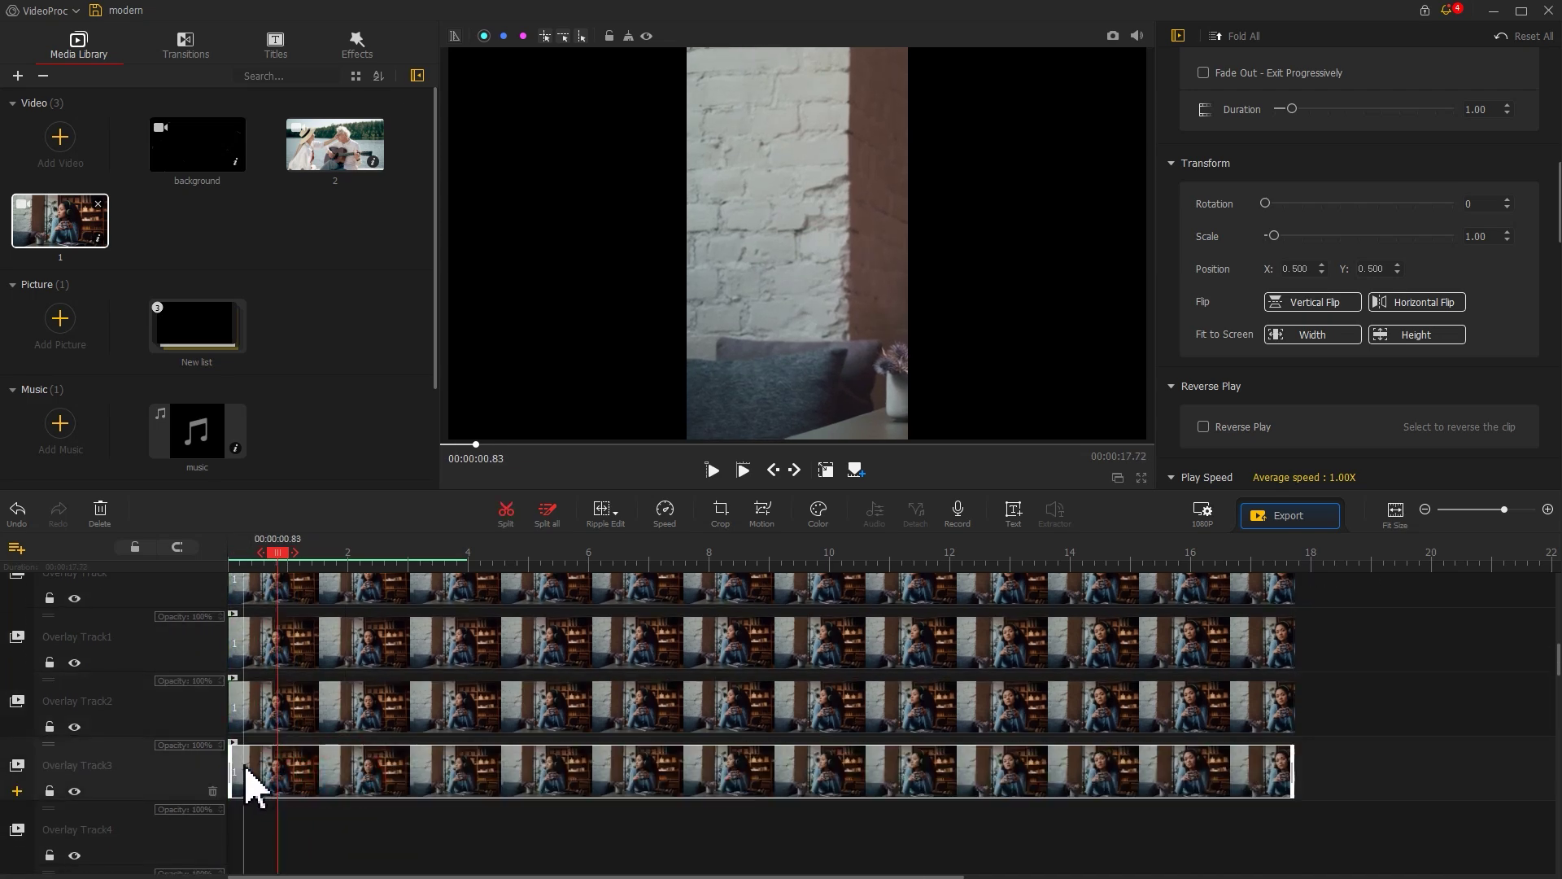
Step: Re-crop the Overlay Track1 clip with a Custom ratio, extending the frame's right edge to a width of about 927
left_click(270, 643)
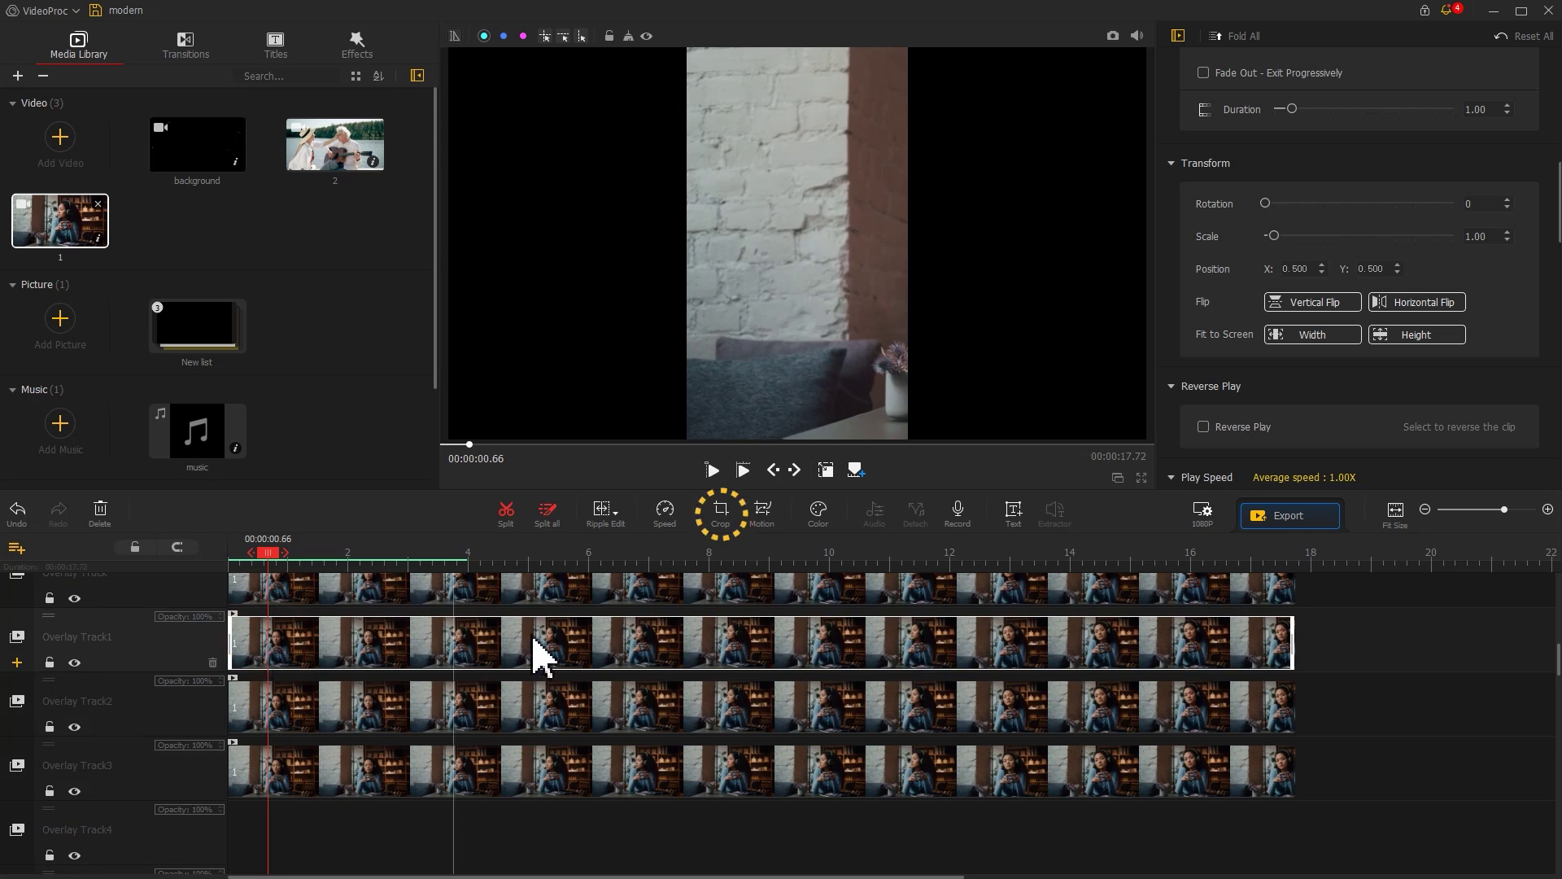
left_click(717, 519)
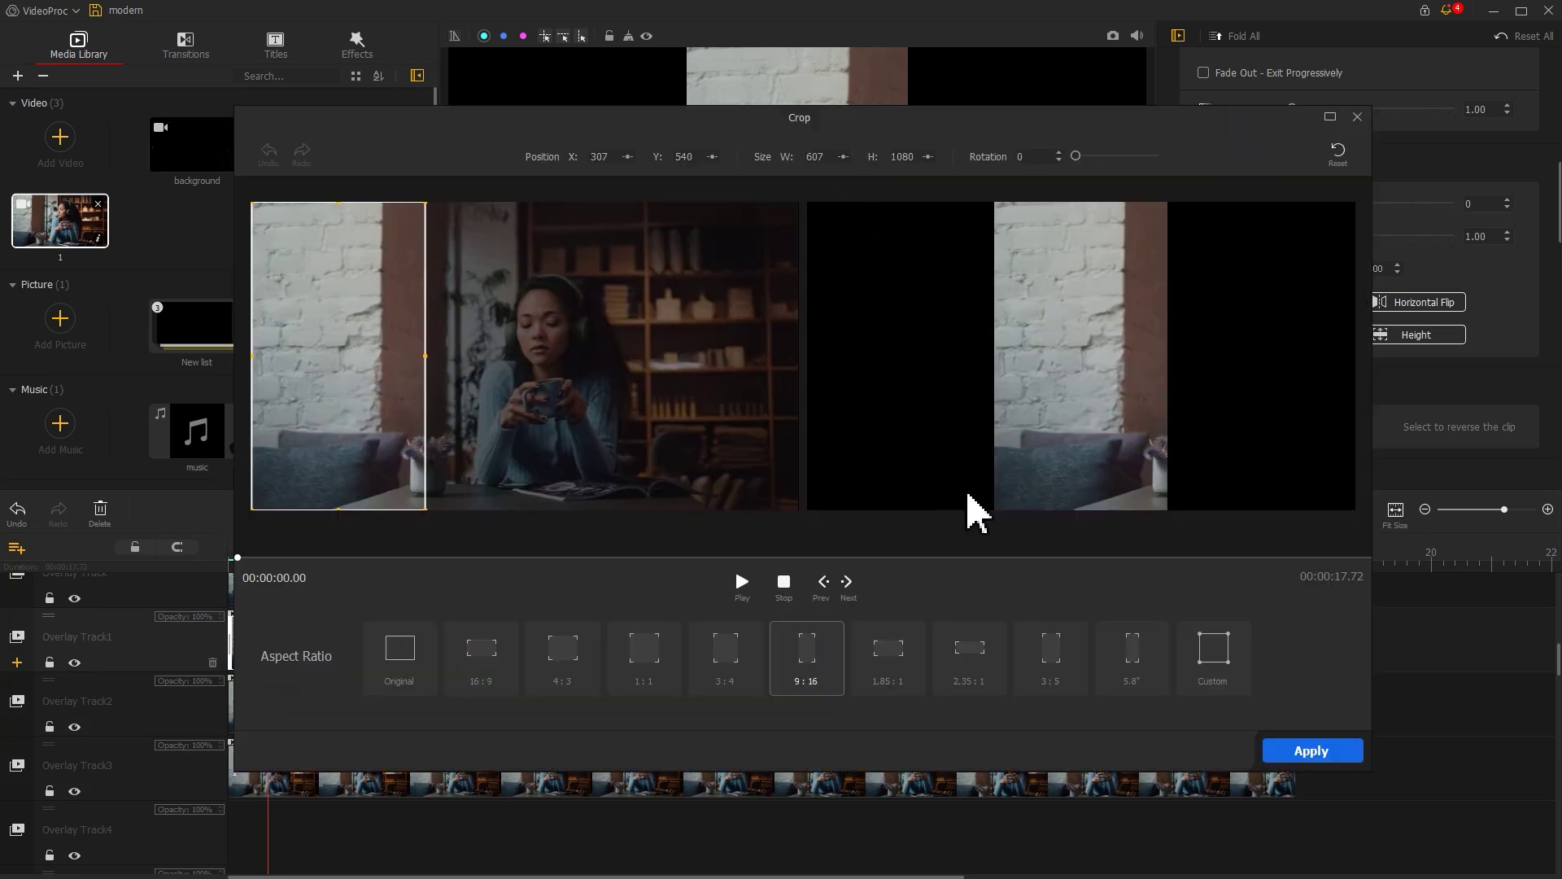
left_click(1213, 659)
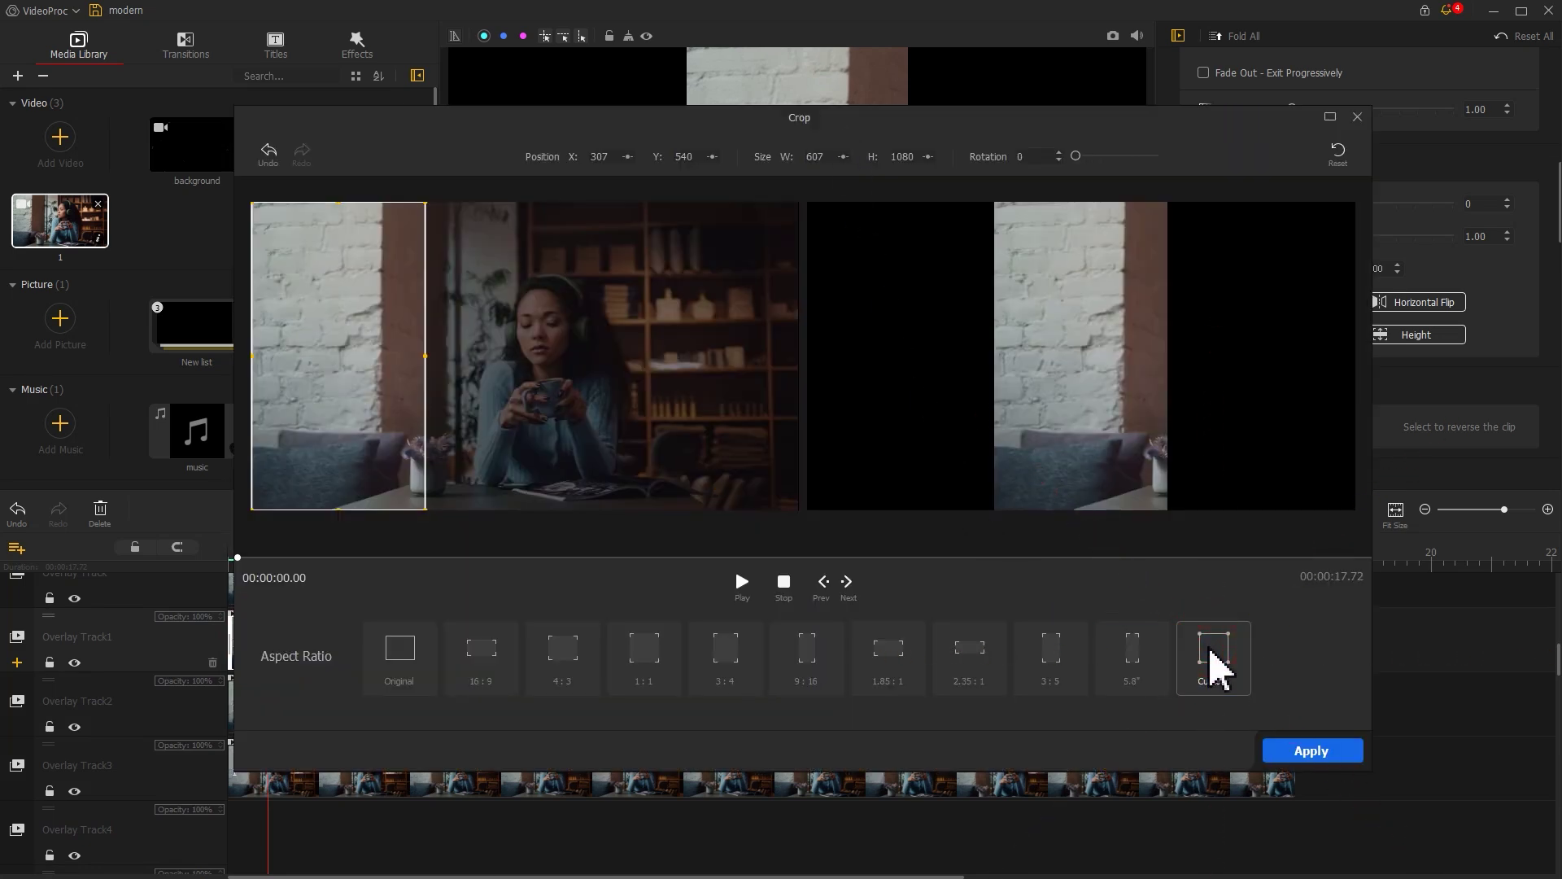
left_click(426, 358)
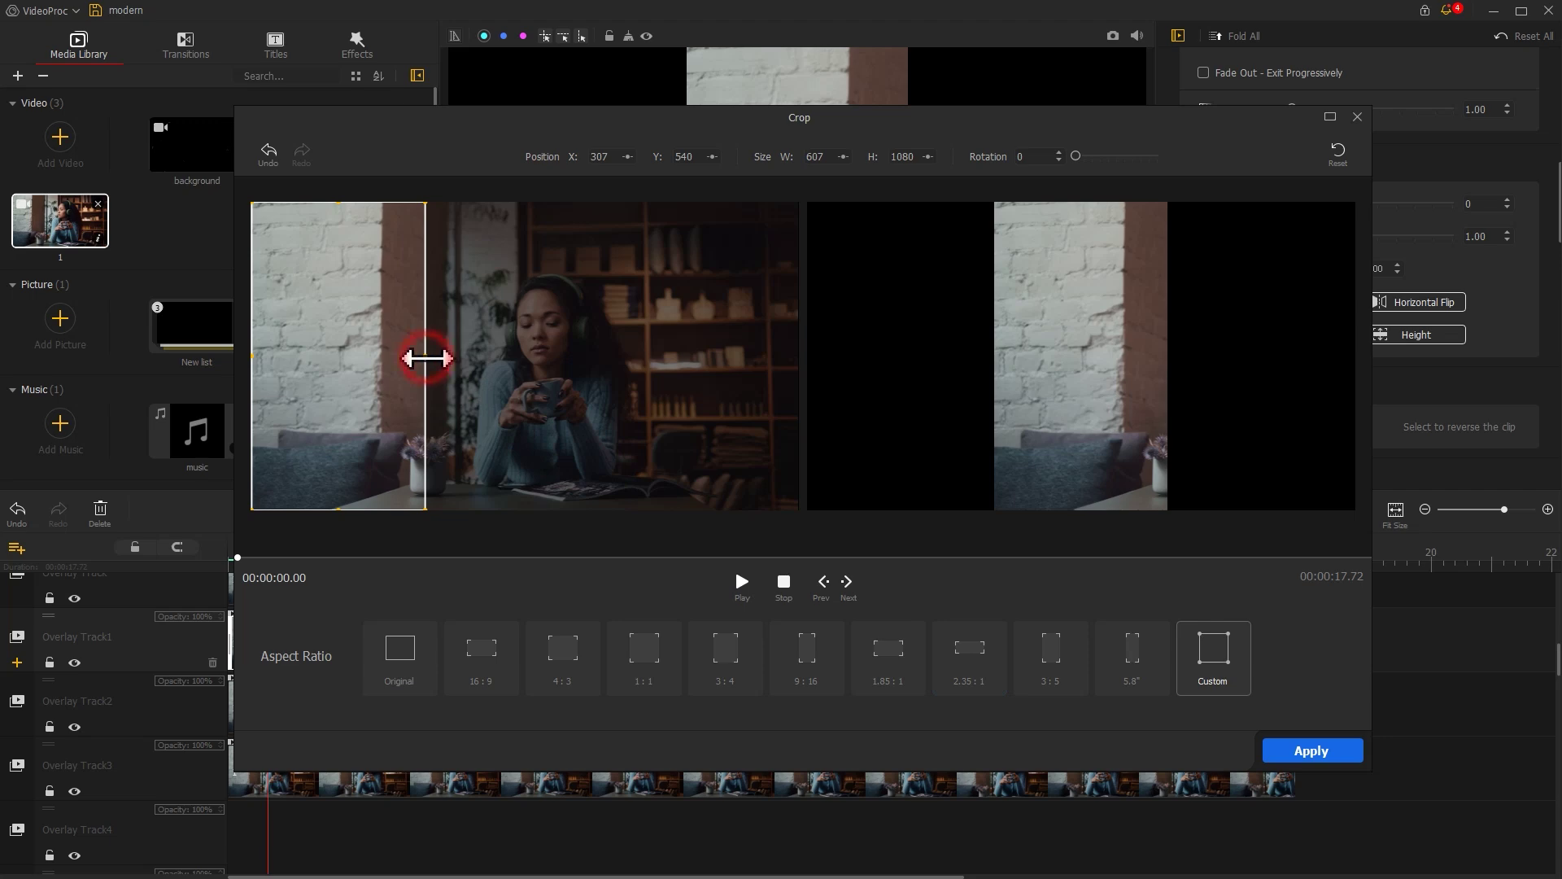
left_click_drag(427, 358, 516, 346)
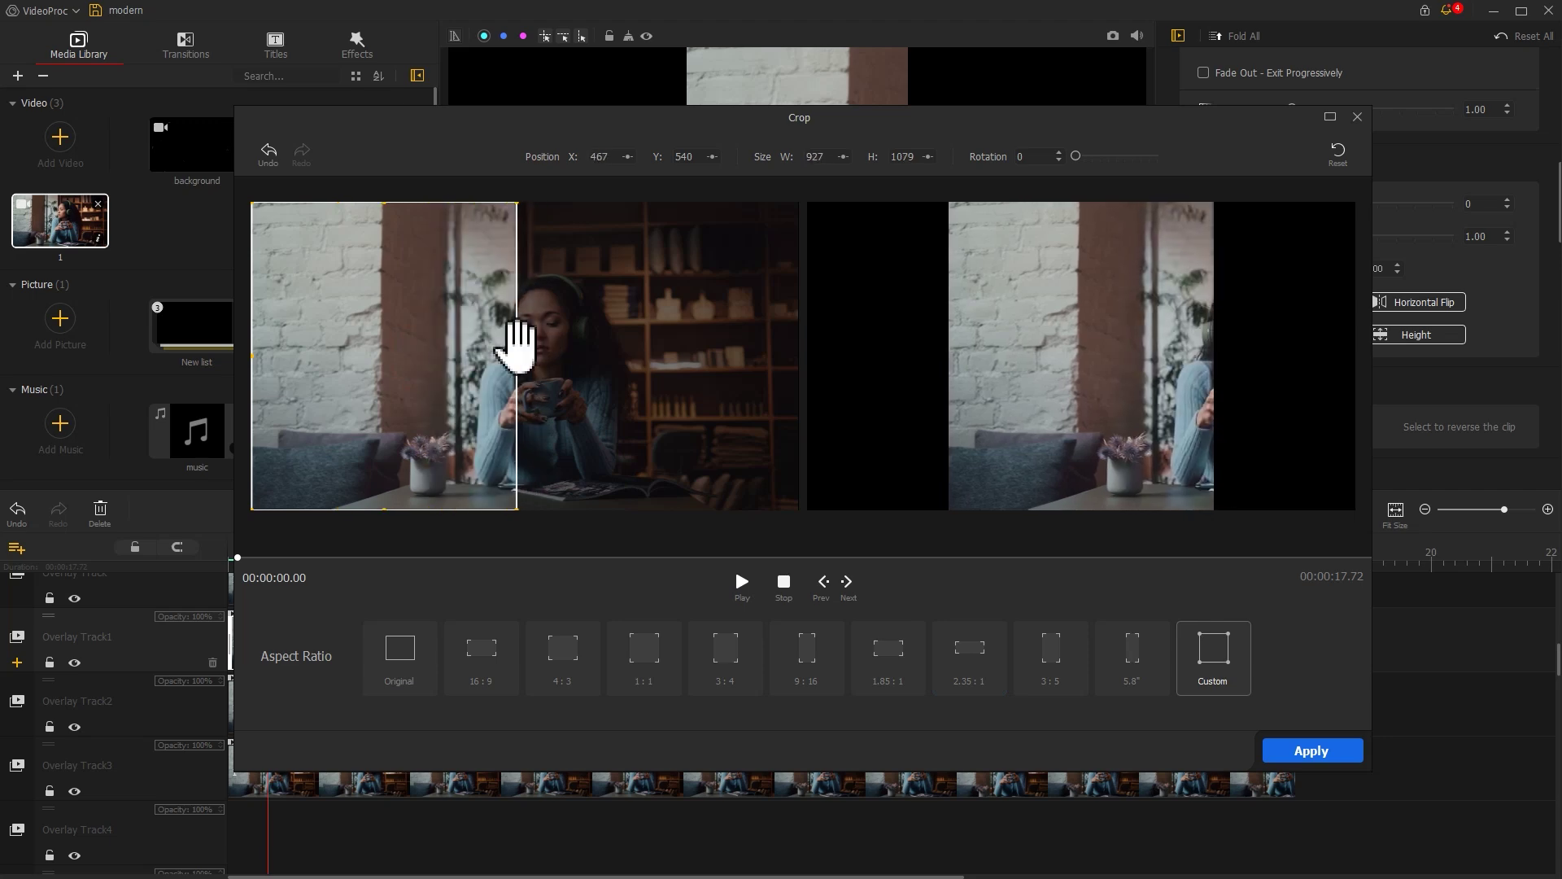
left_click(1334, 755)
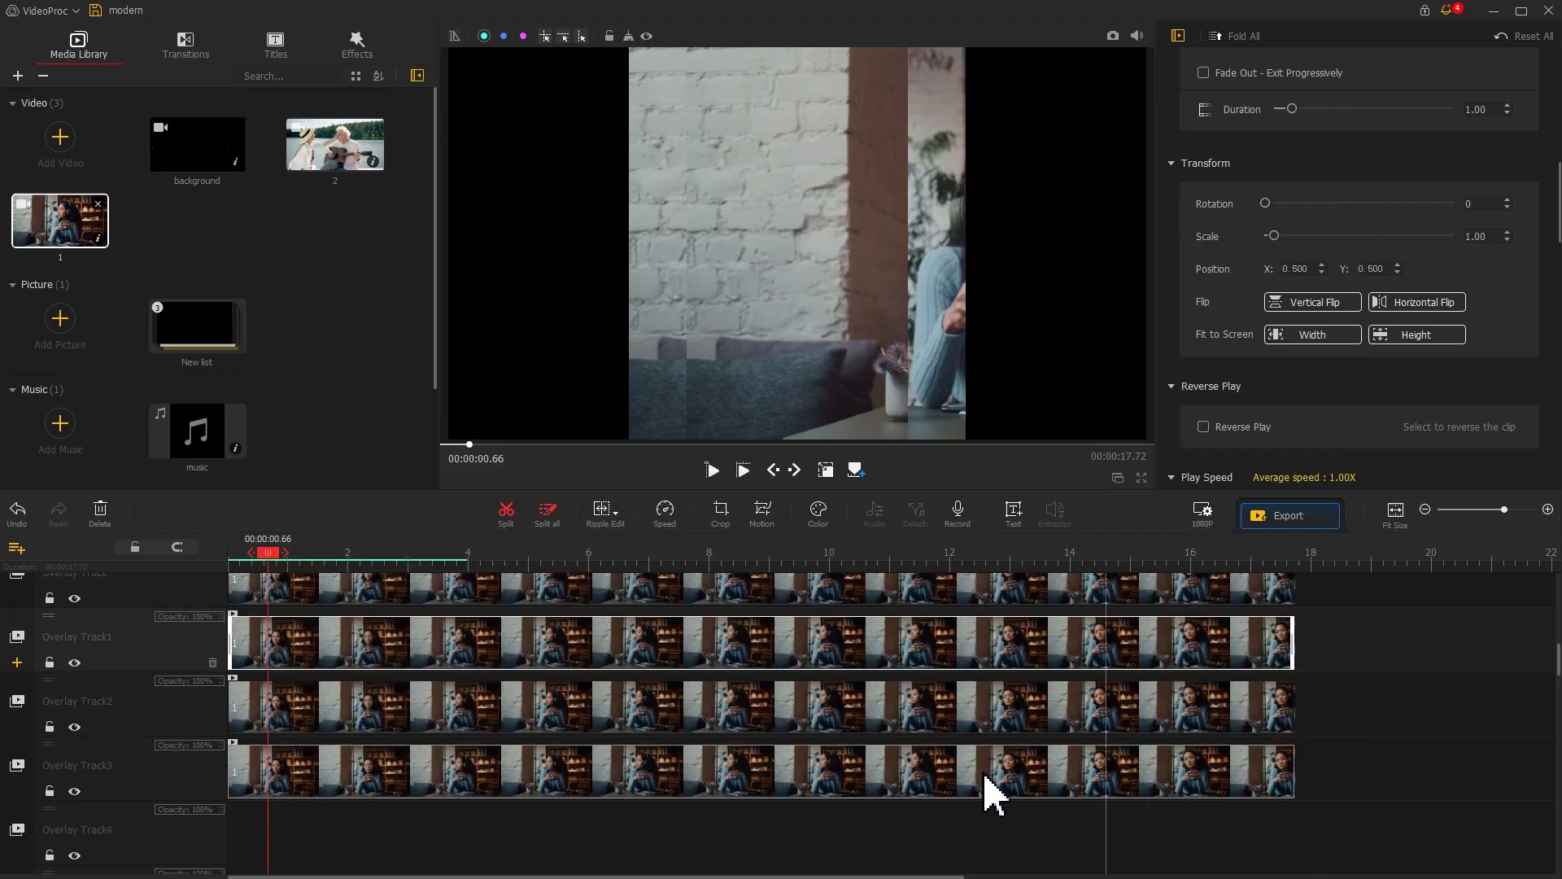
Step: Re-crop the Overlay Track2 clip with a Custom ratio, extending the frame's right edge to a width of about 1386
left_click(383, 708)
left_click(724, 527)
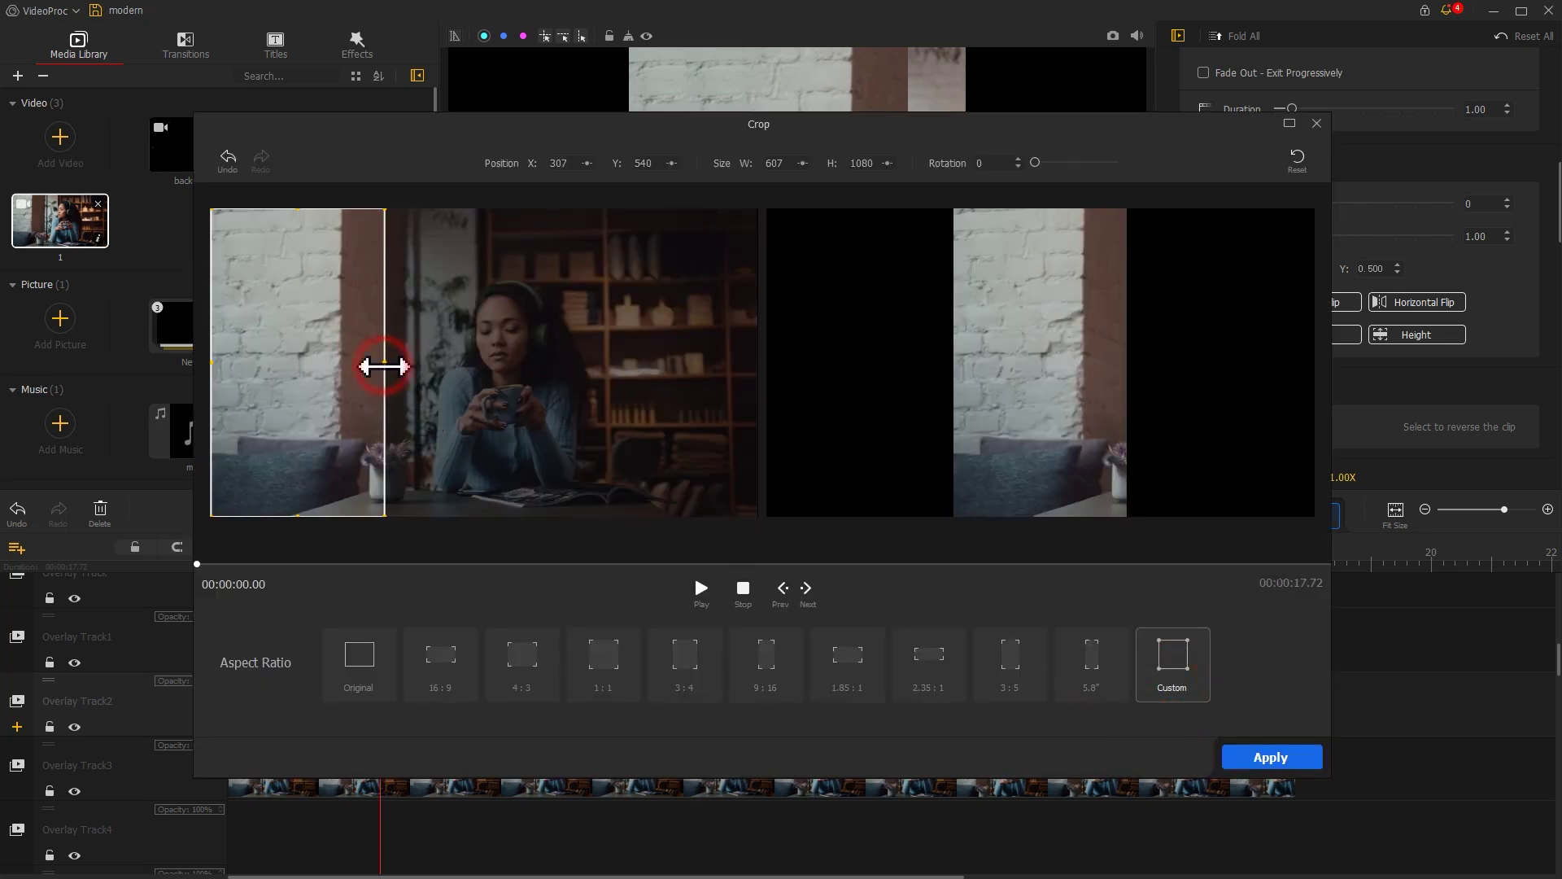
left_click_drag(383, 366, 609, 366)
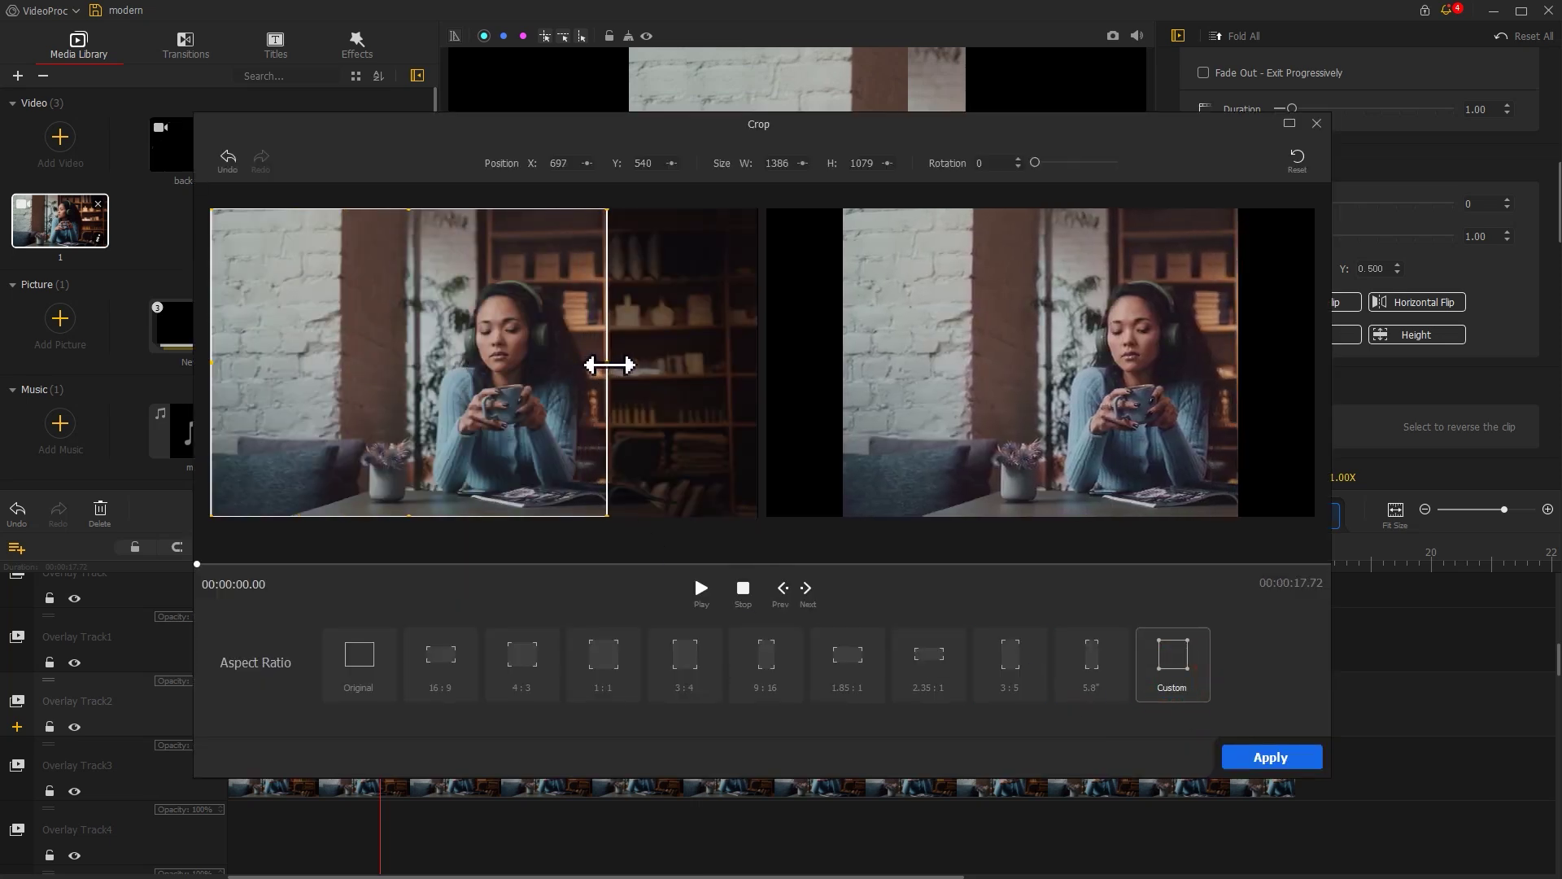
left_click(1233, 756)
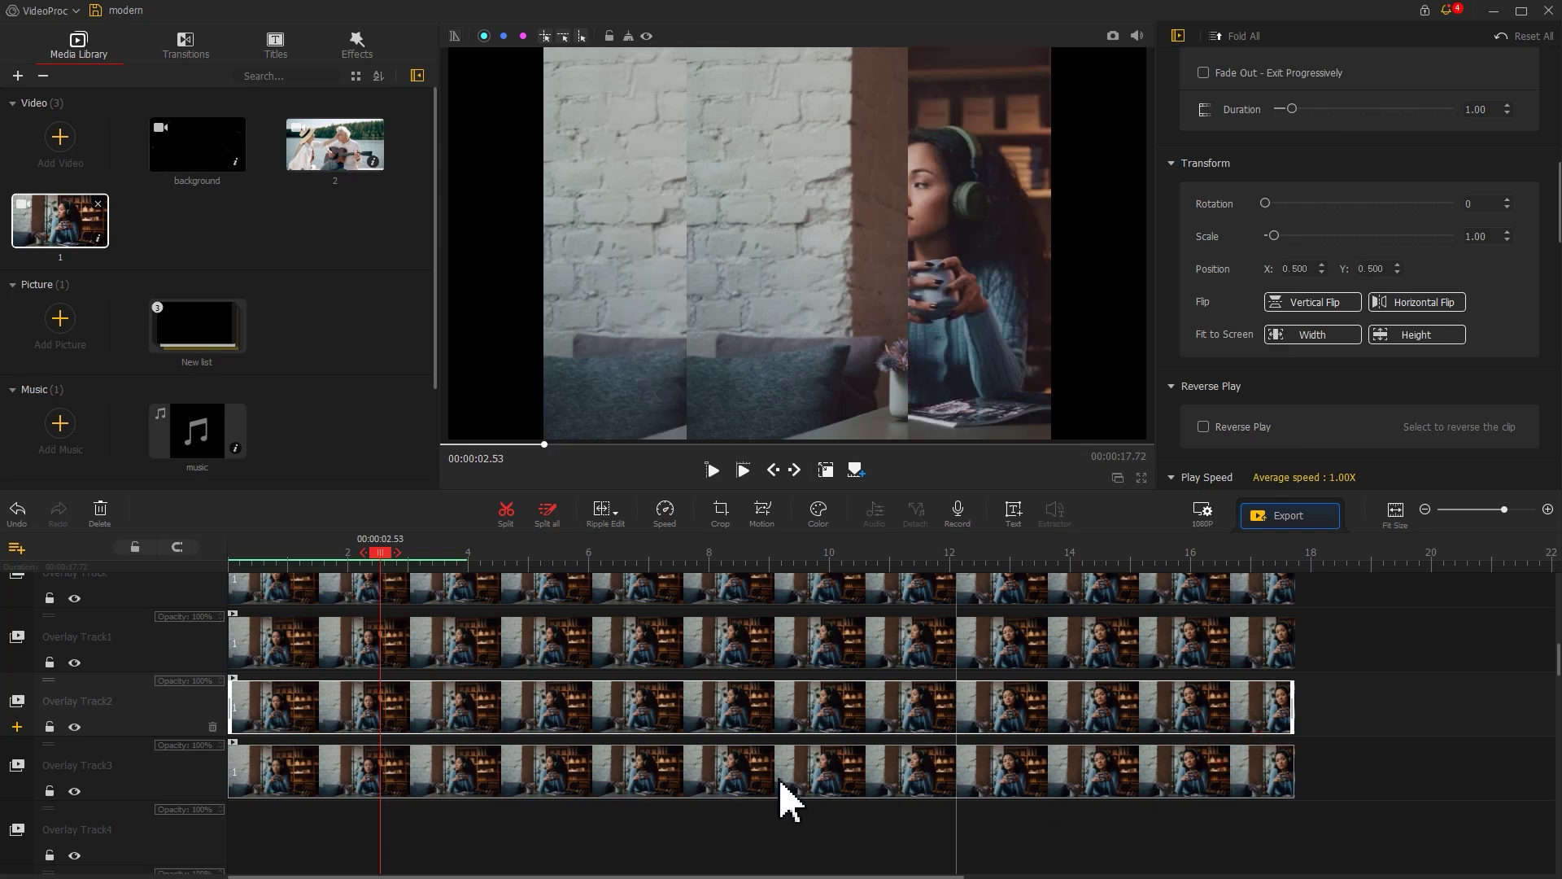
Step: Reset the crop of the Overlay Track3 clip to the full 1920 × 1080 frame
left_click(454, 777)
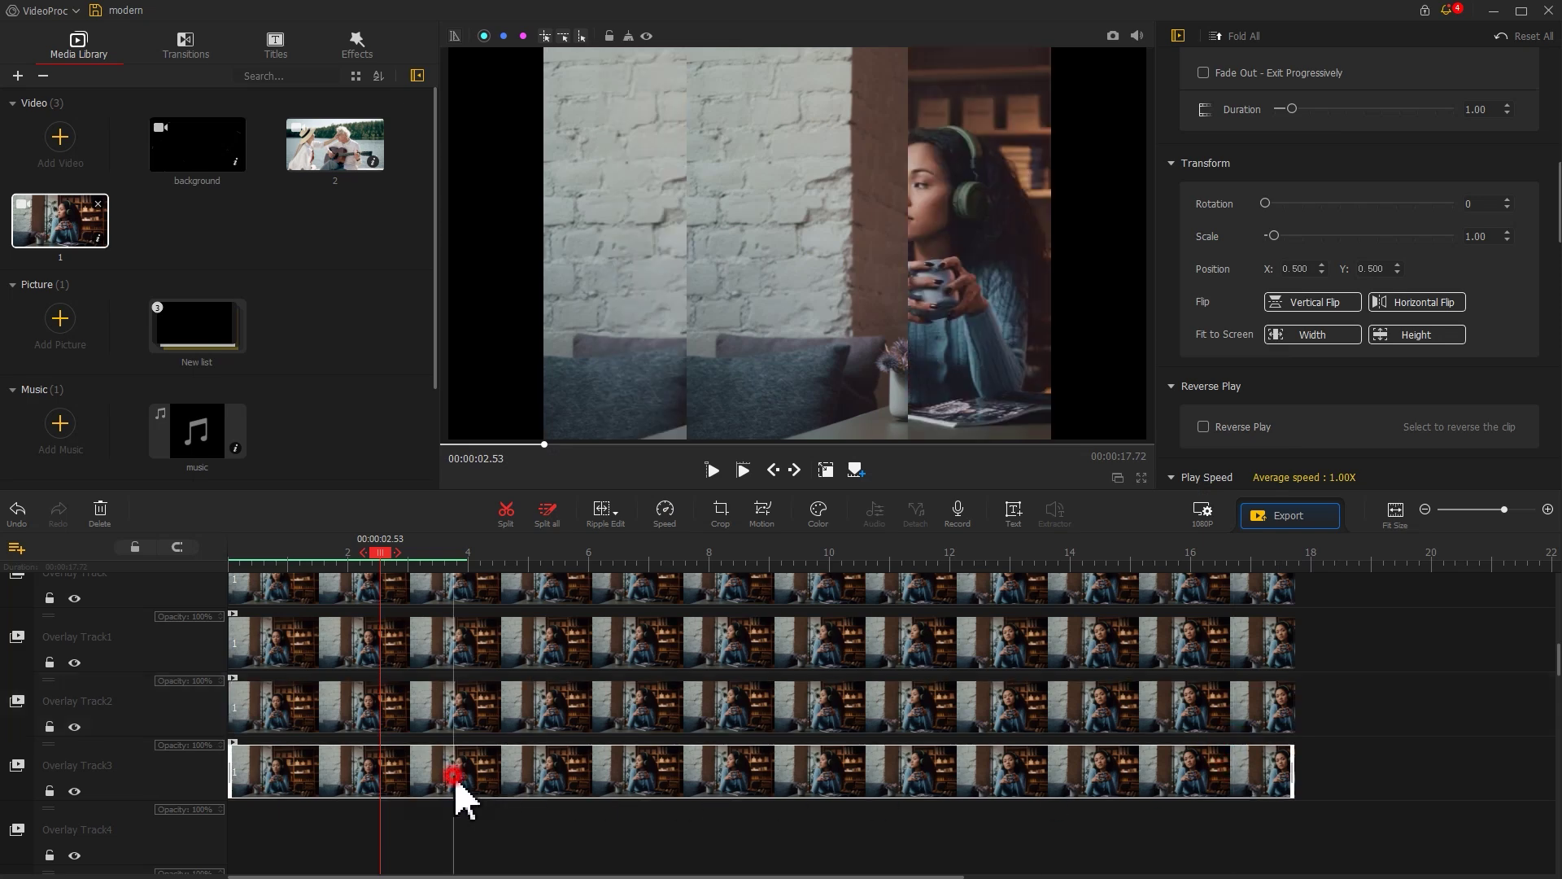
left_click(720, 513)
left_click(1284, 139)
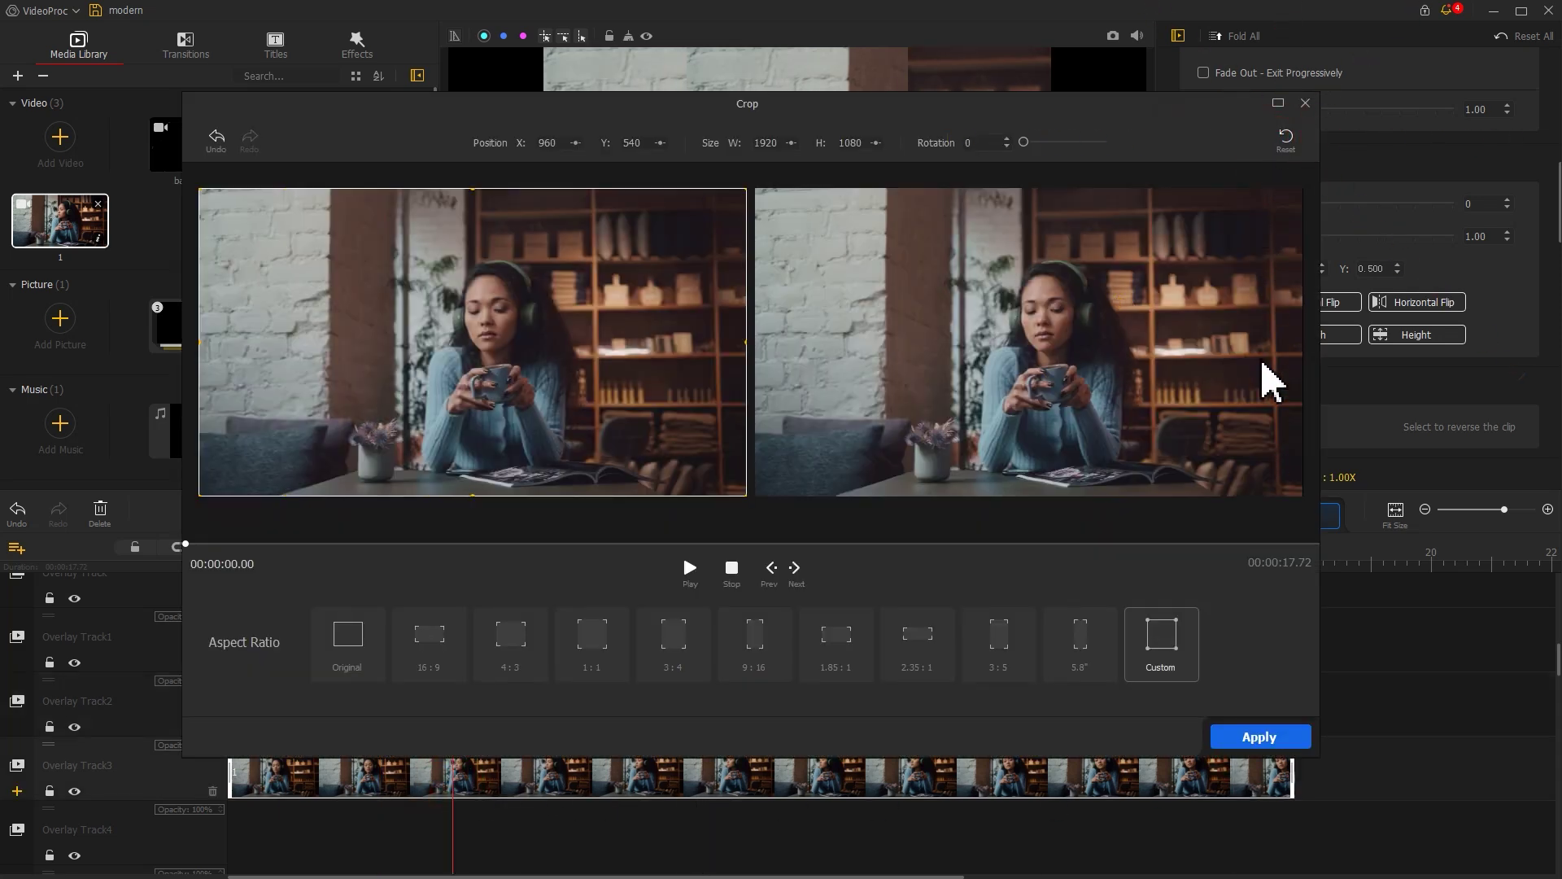
left_click(1276, 735)
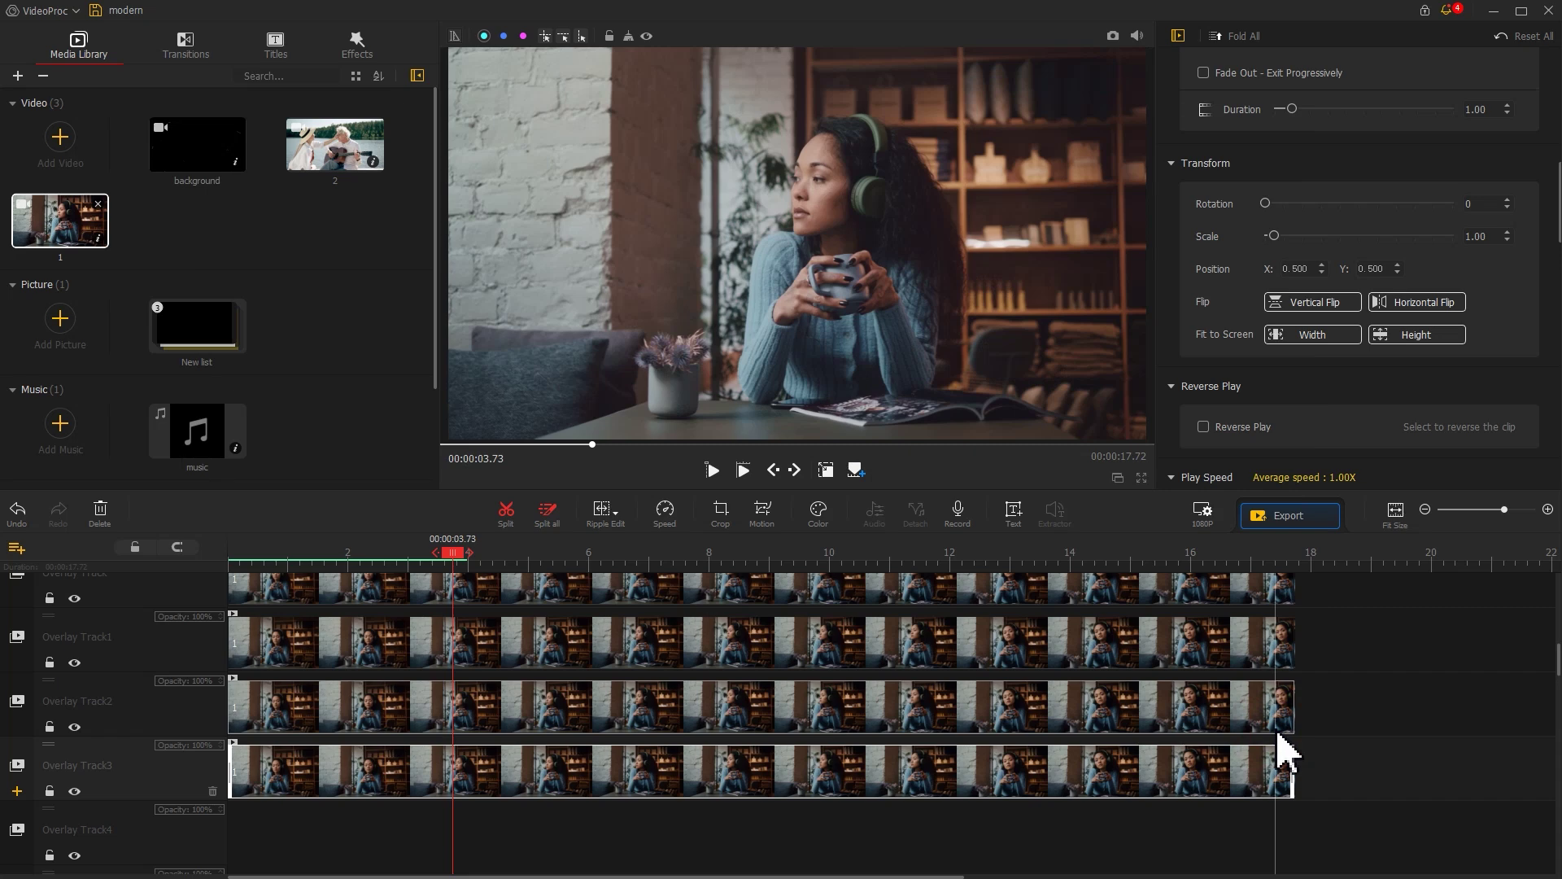
Step: Trim the clips on all four overlay tracks to end at about 1.1 s, and start the Overlay Track1 clip at about 0.5 s
scroll(1286, 753, "up", 2)
left_click_drag(1283, 663, 295, 688)
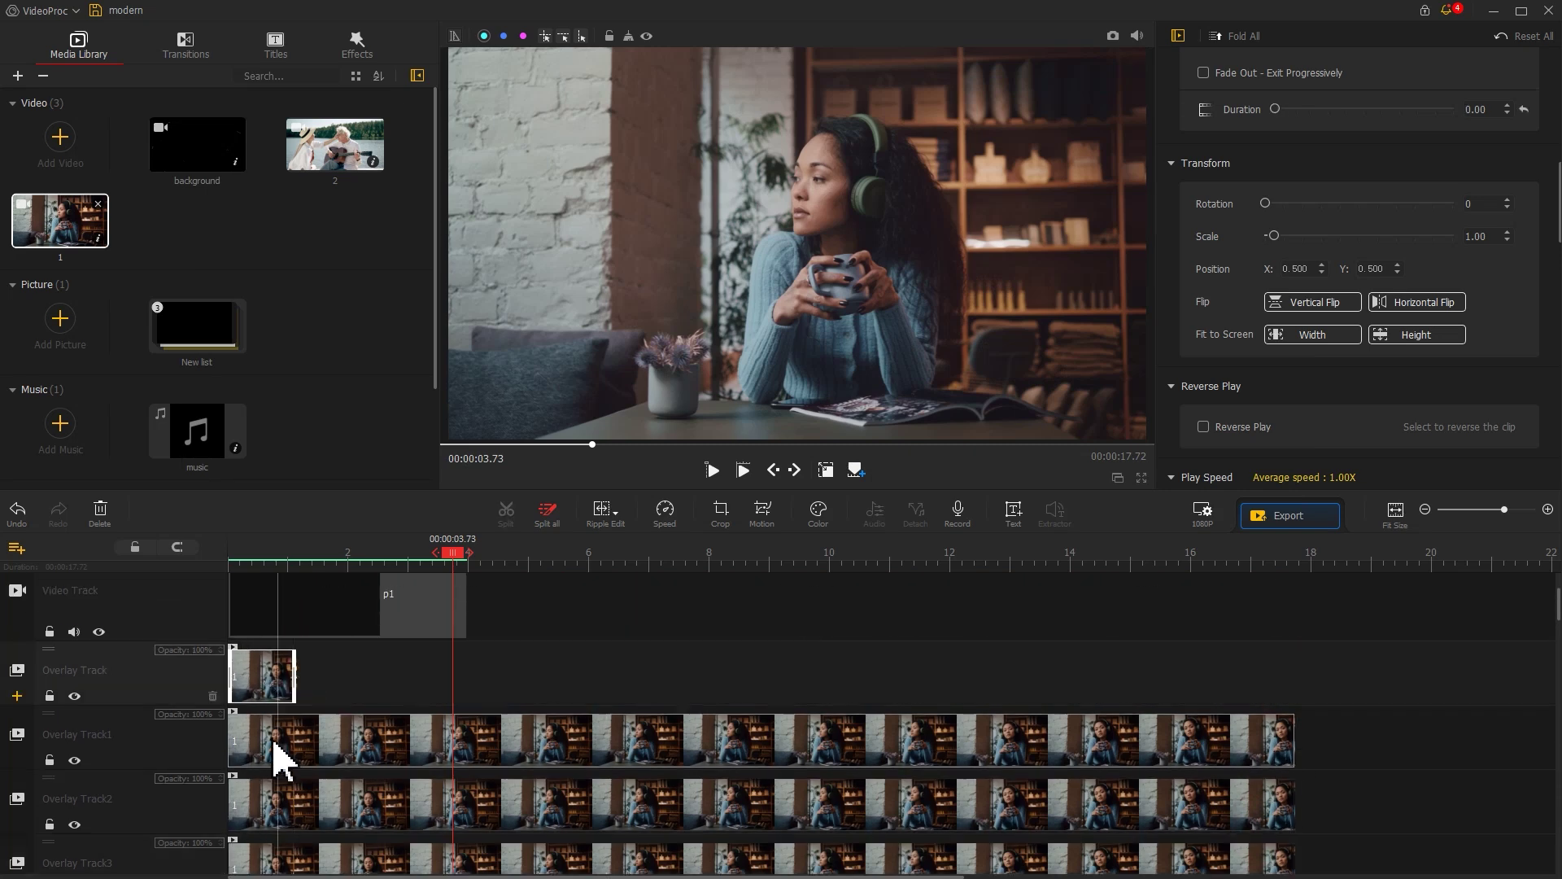
left_click(277, 756)
left_click_drag(229, 744, 259, 750)
left_click_drag(1292, 742, 296, 742)
left_click_drag(1292, 809, 296, 777)
scroll(453, 773, "down", 2)
left_click_drag(1292, 781, 294, 765)
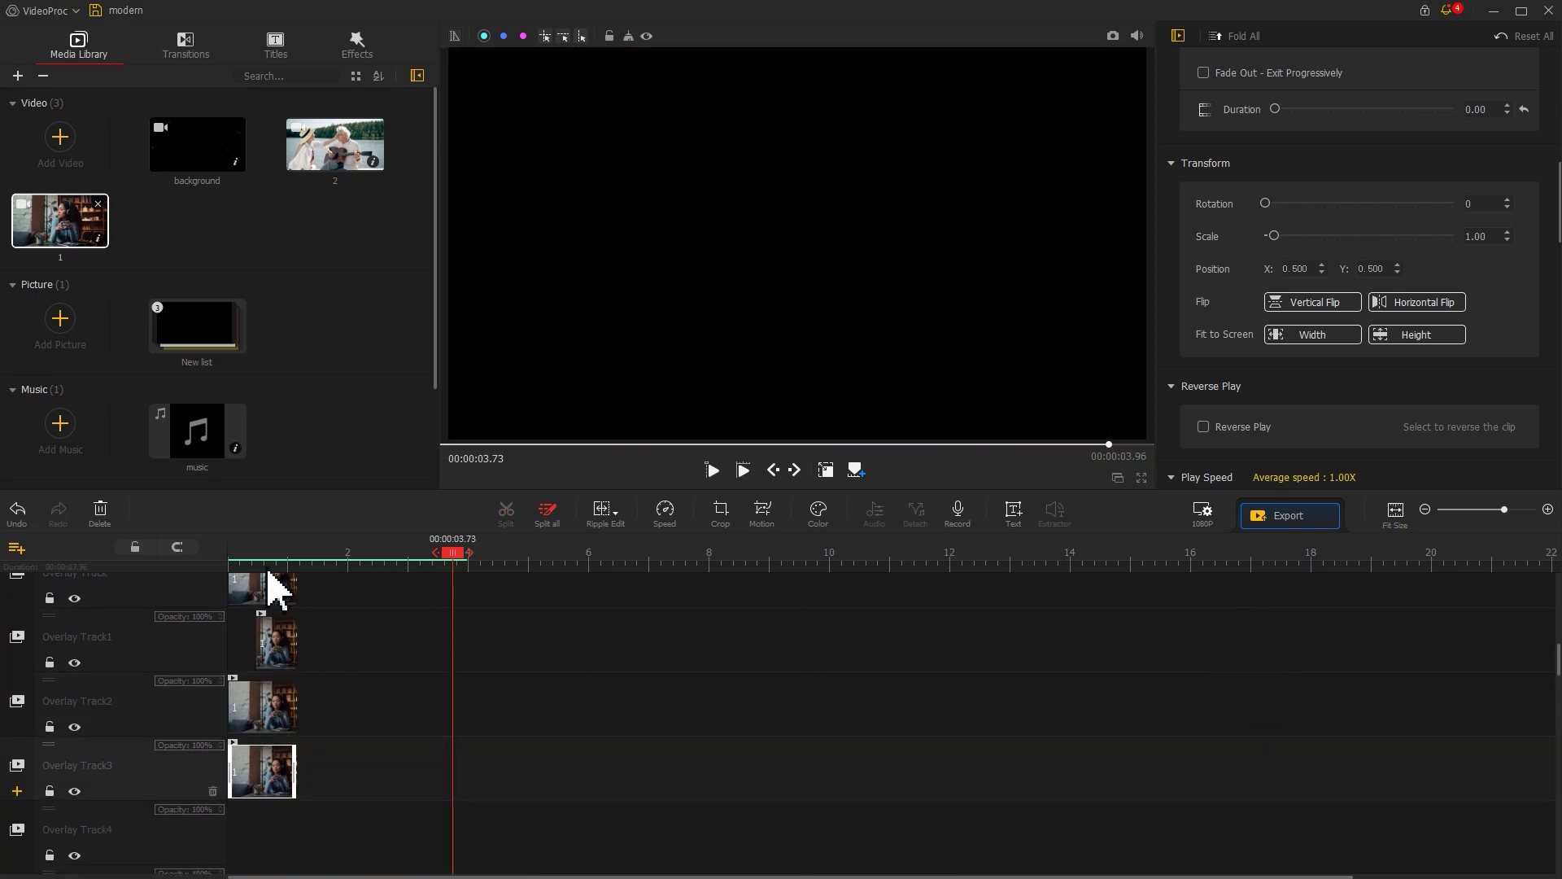
Step: Trim the Overlay Track2 clip's start to 0.66 s and make the Overlay Track3 clip run from about 1 s to 3.96 s
left_click(271, 573)
left_click_drag(229, 707, 271, 712)
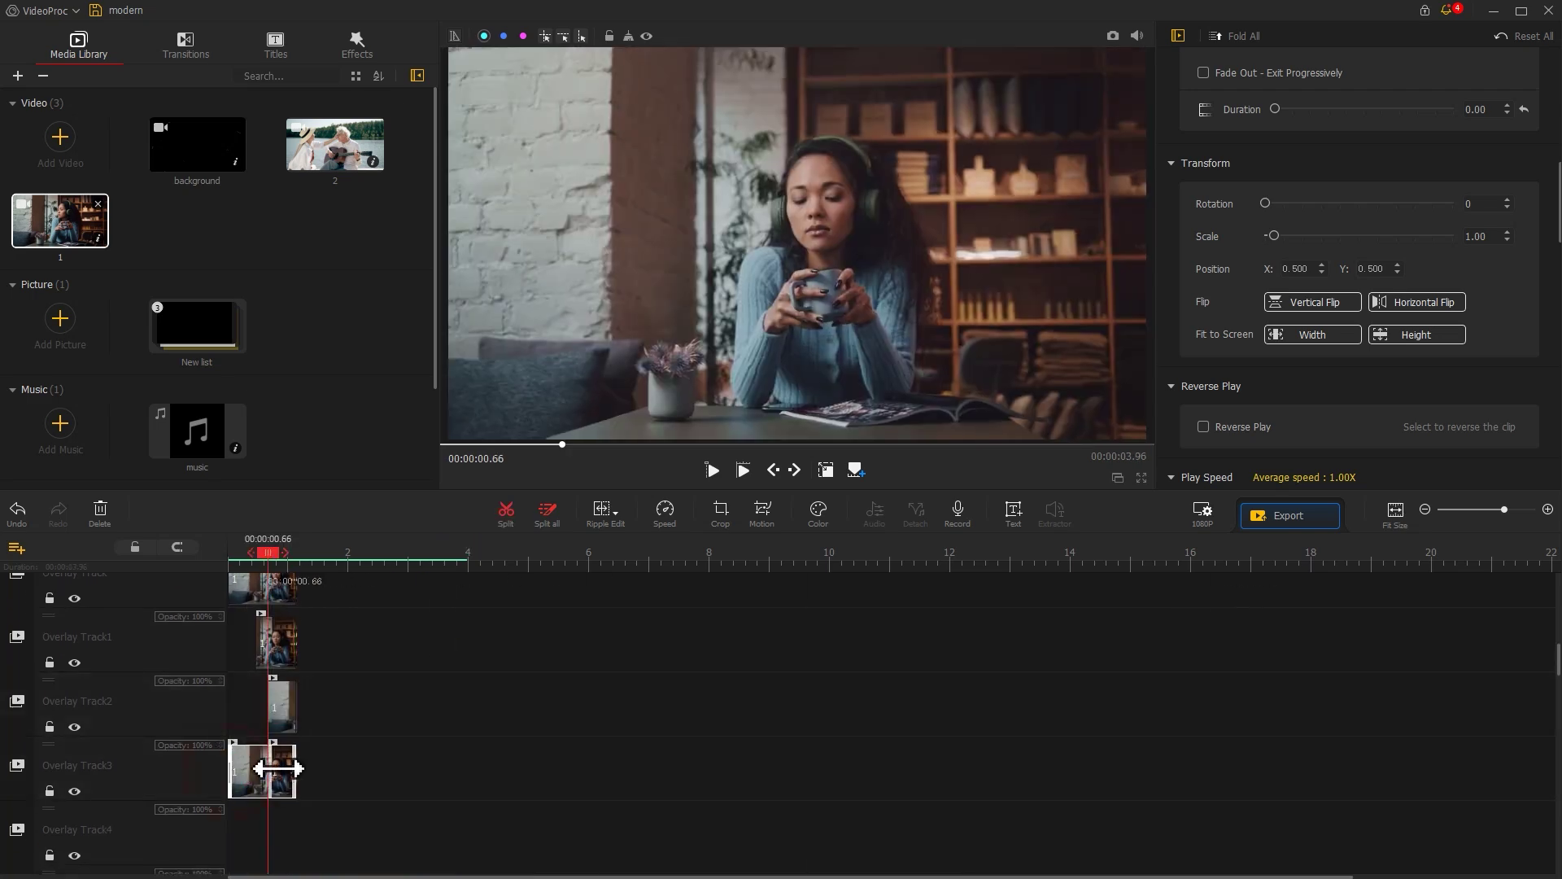
left_click_drag(276, 768, 463, 784)
Step: Fit the Overlay Track3 clip to the screen height, and shift the Overlay Track2 clip to the left side of the frame
left_click(388, 783)
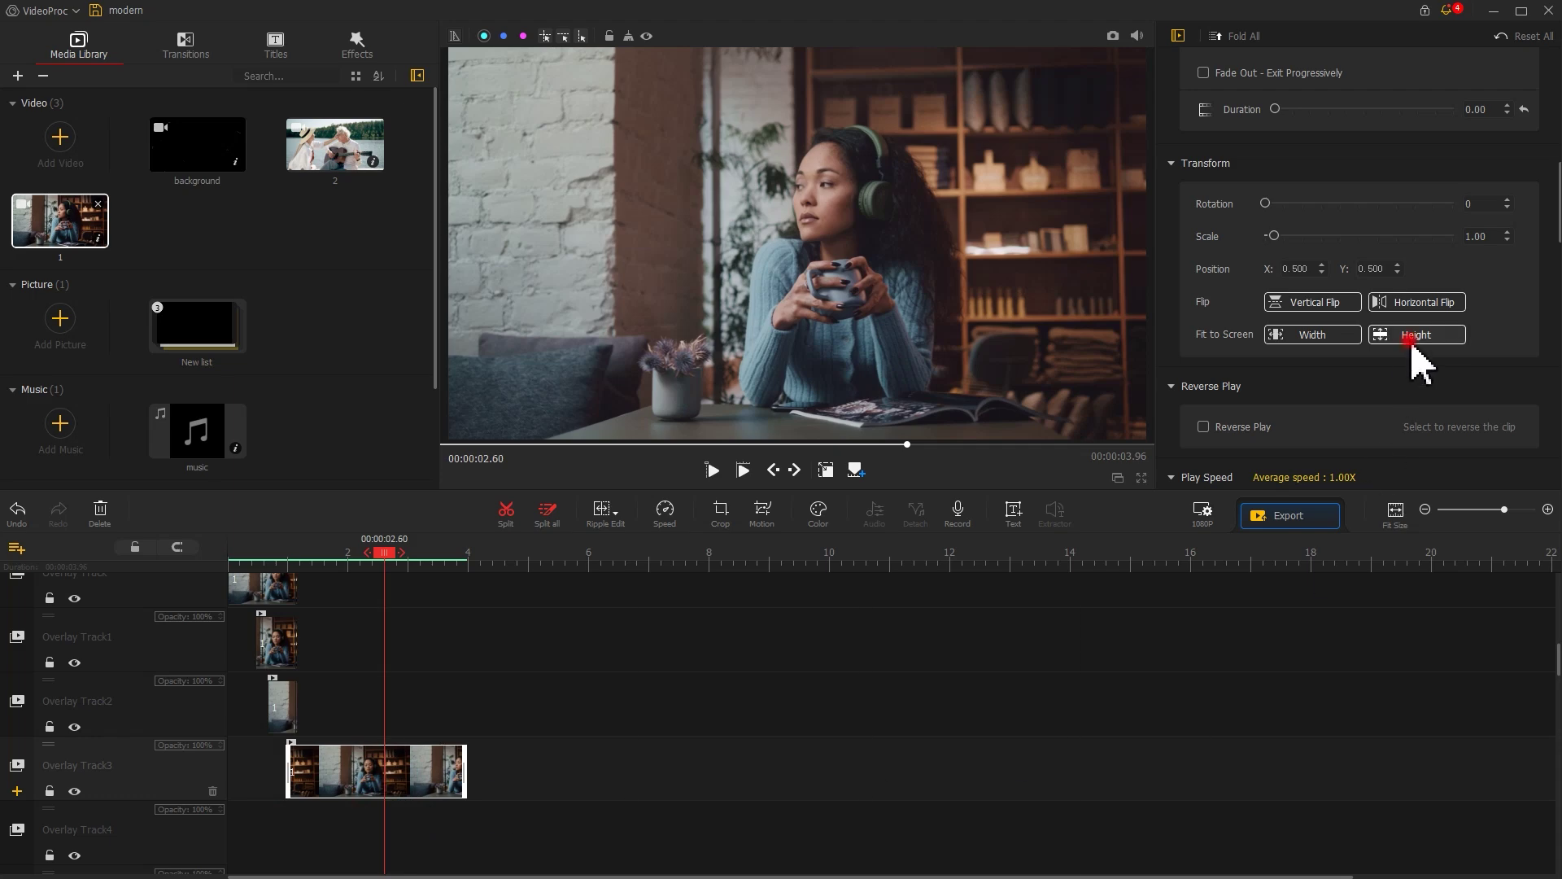
left_click(279, 715)
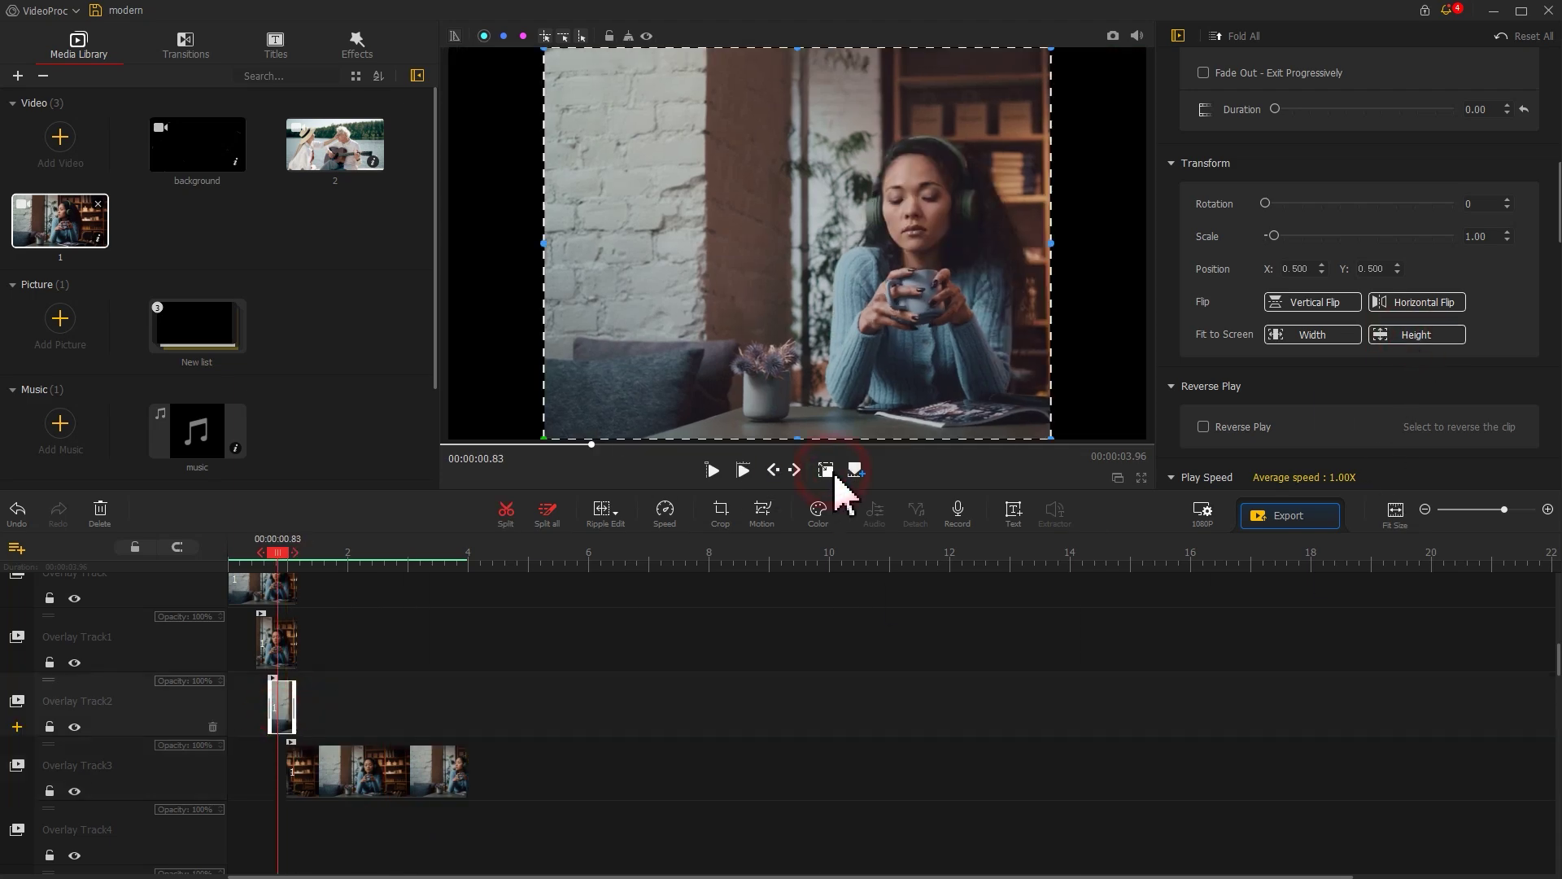
left_click_drag(838, 326, 712, 326)
Step: Add a first motion keyframe to the Overlay Track3 clip at 0.95 s, keeping the full 1920x1080 frame
left_click(340, 781)
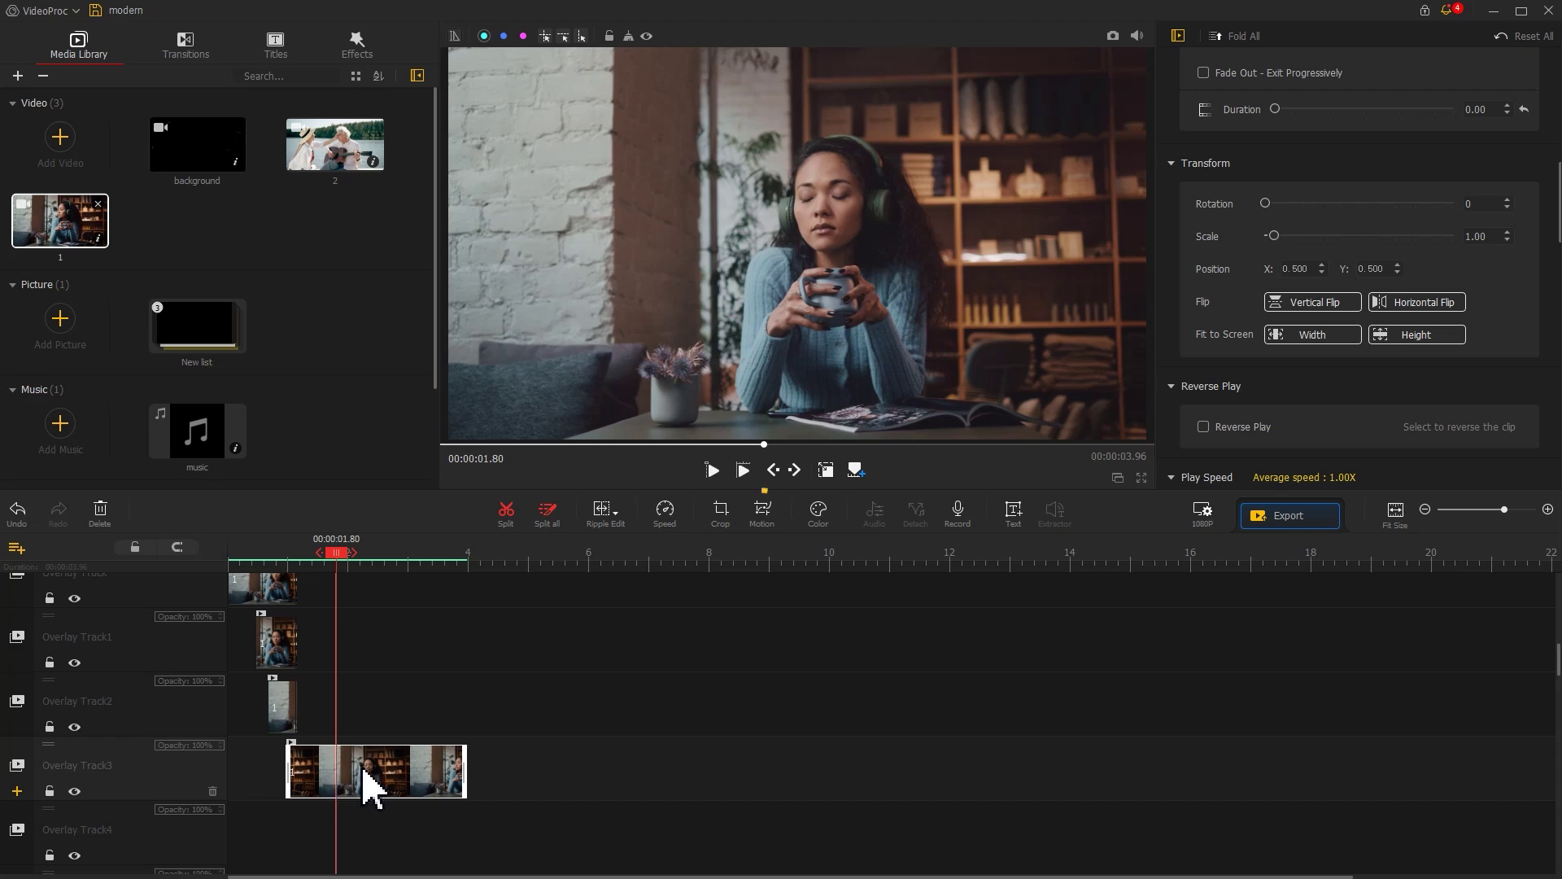
left_click(768, 527)
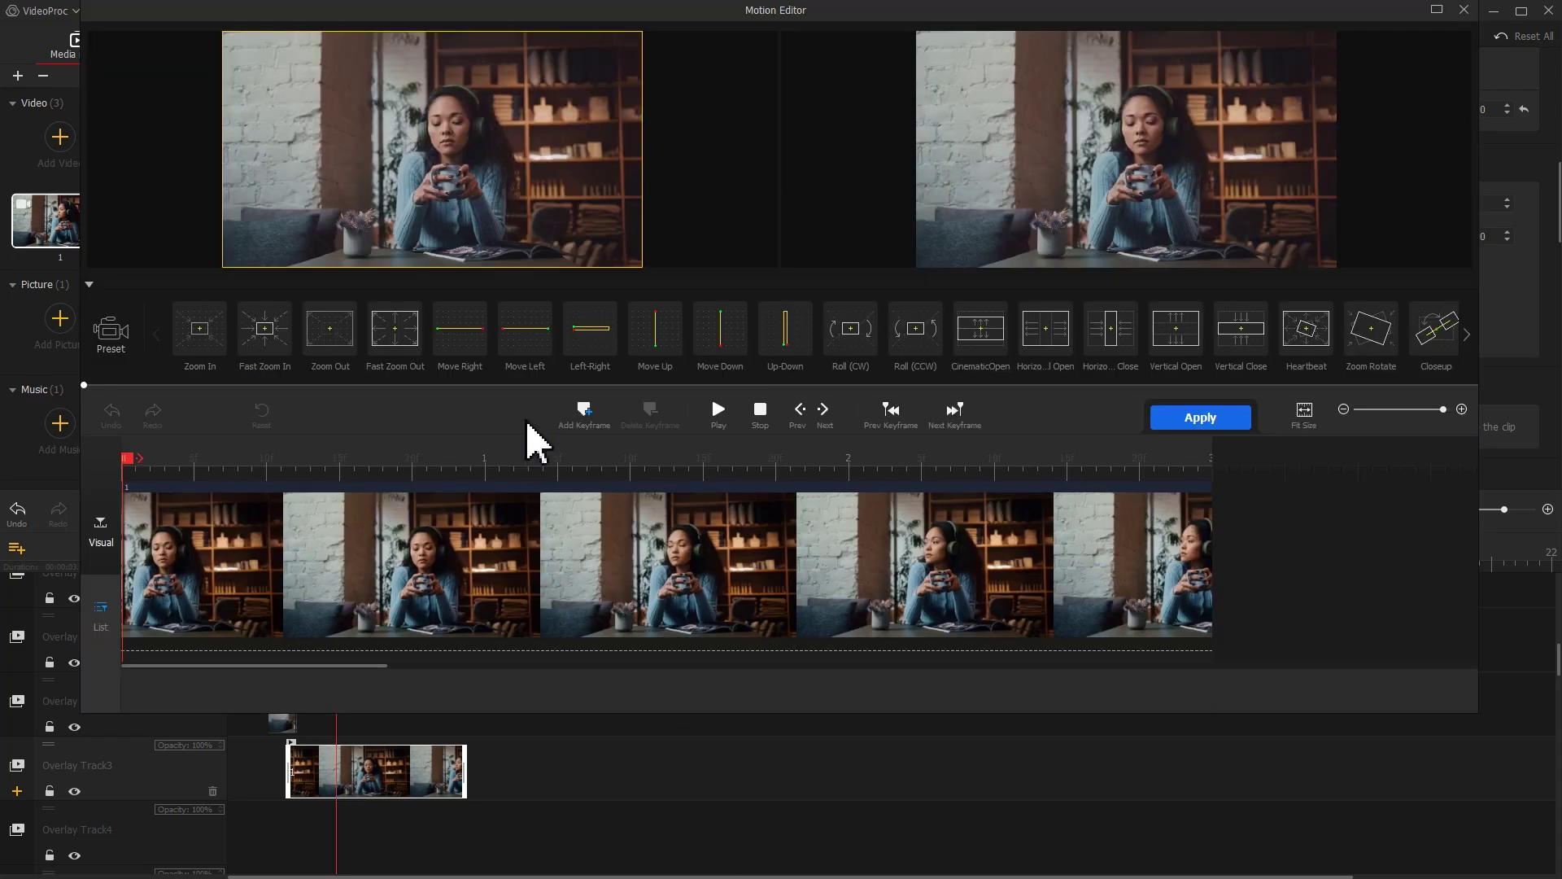
left_click(429, 457)
left_click_drag(433, 463, 471, 463)
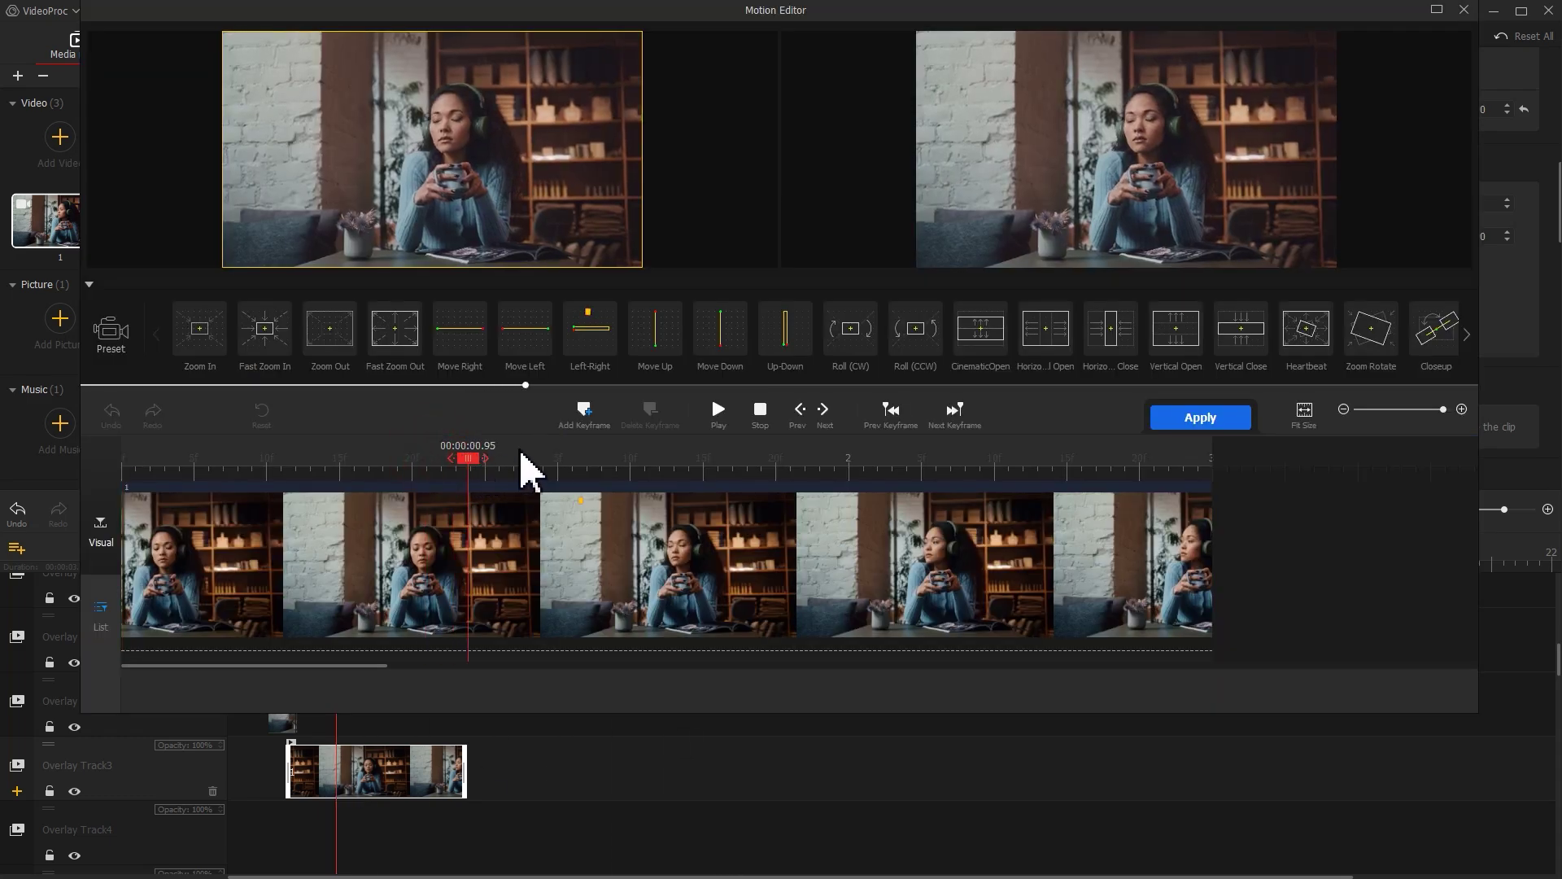
left_click(583, 409)
left_click_drag(328, 209, 261, 263)
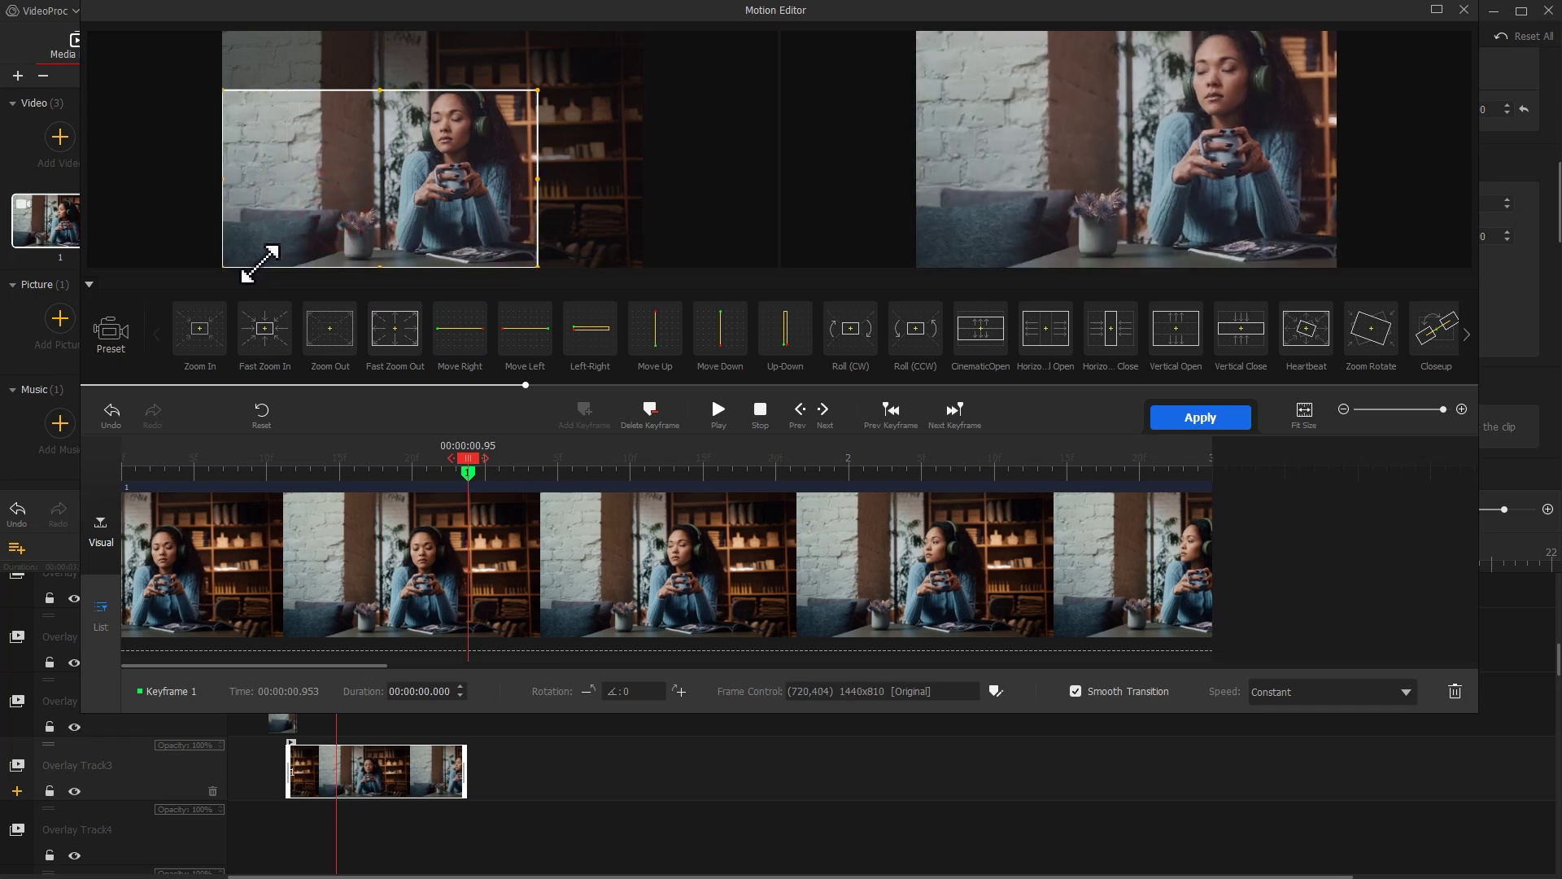
left_click_drag(537, 91, 631, 52)
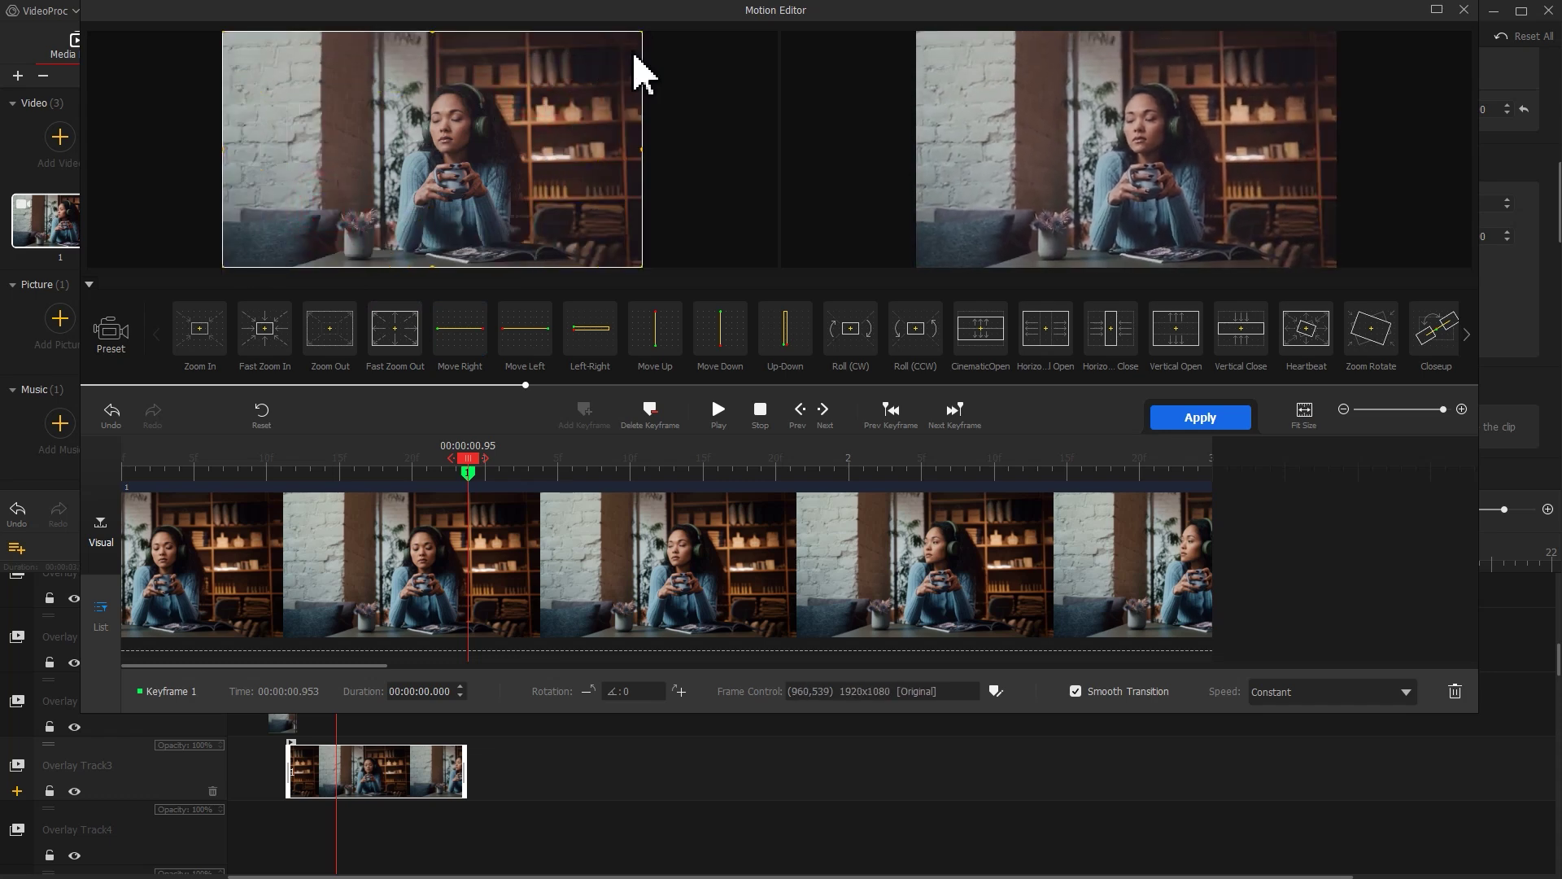
Step: Add a second motion keyframe at 1.67 s with the frame shifted left to about X 651 and speed set to Smooth Speed Down 1
left_click(729, 459)
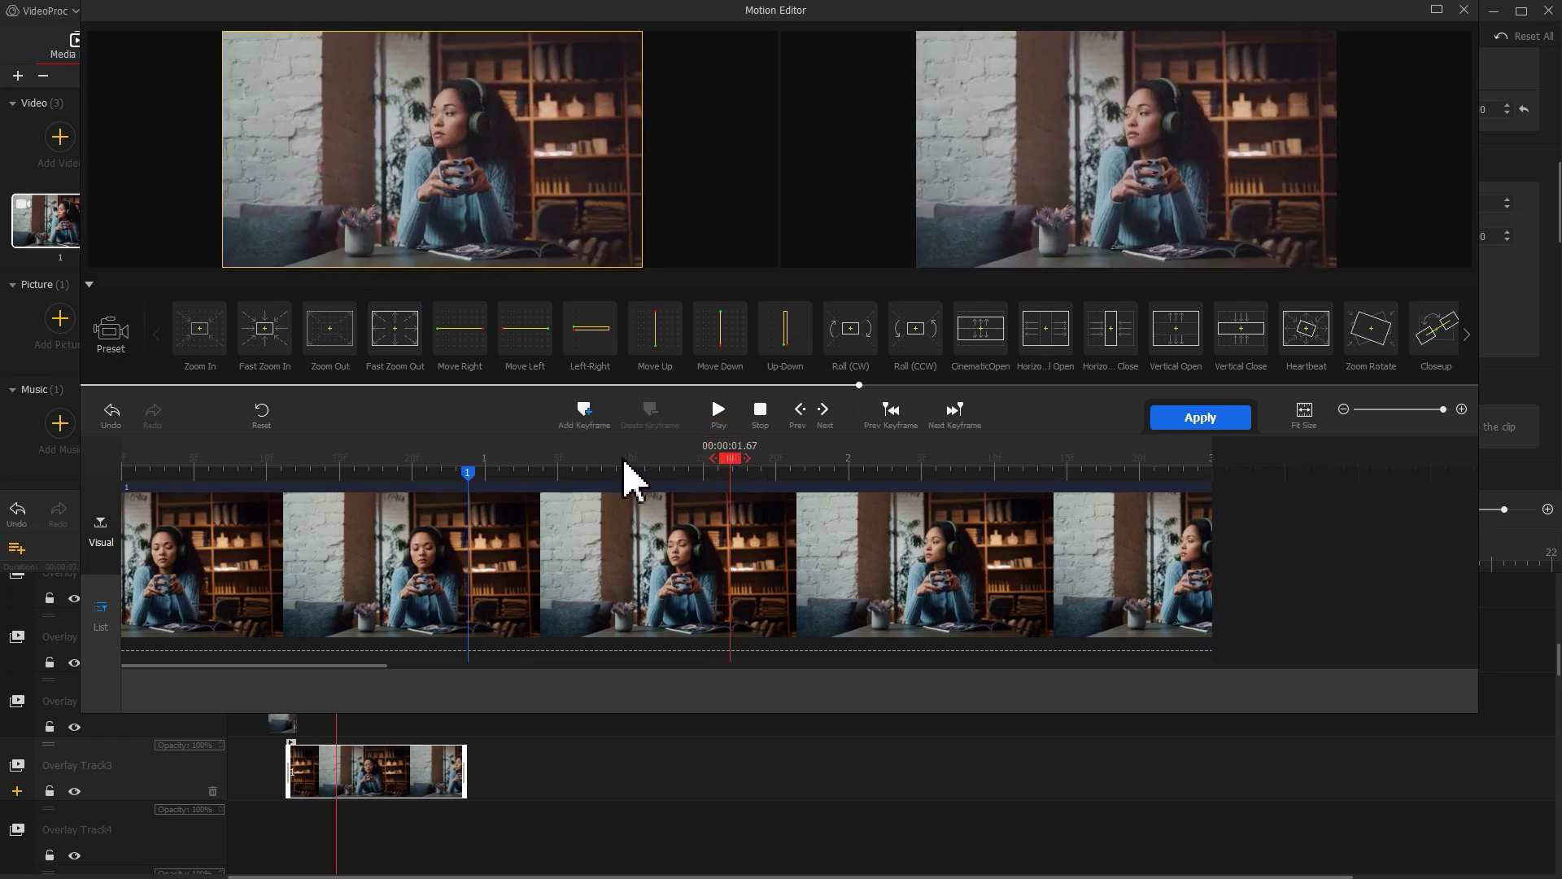
left_click(584, 411)
left_click_drag(551, 185, 488, 185)
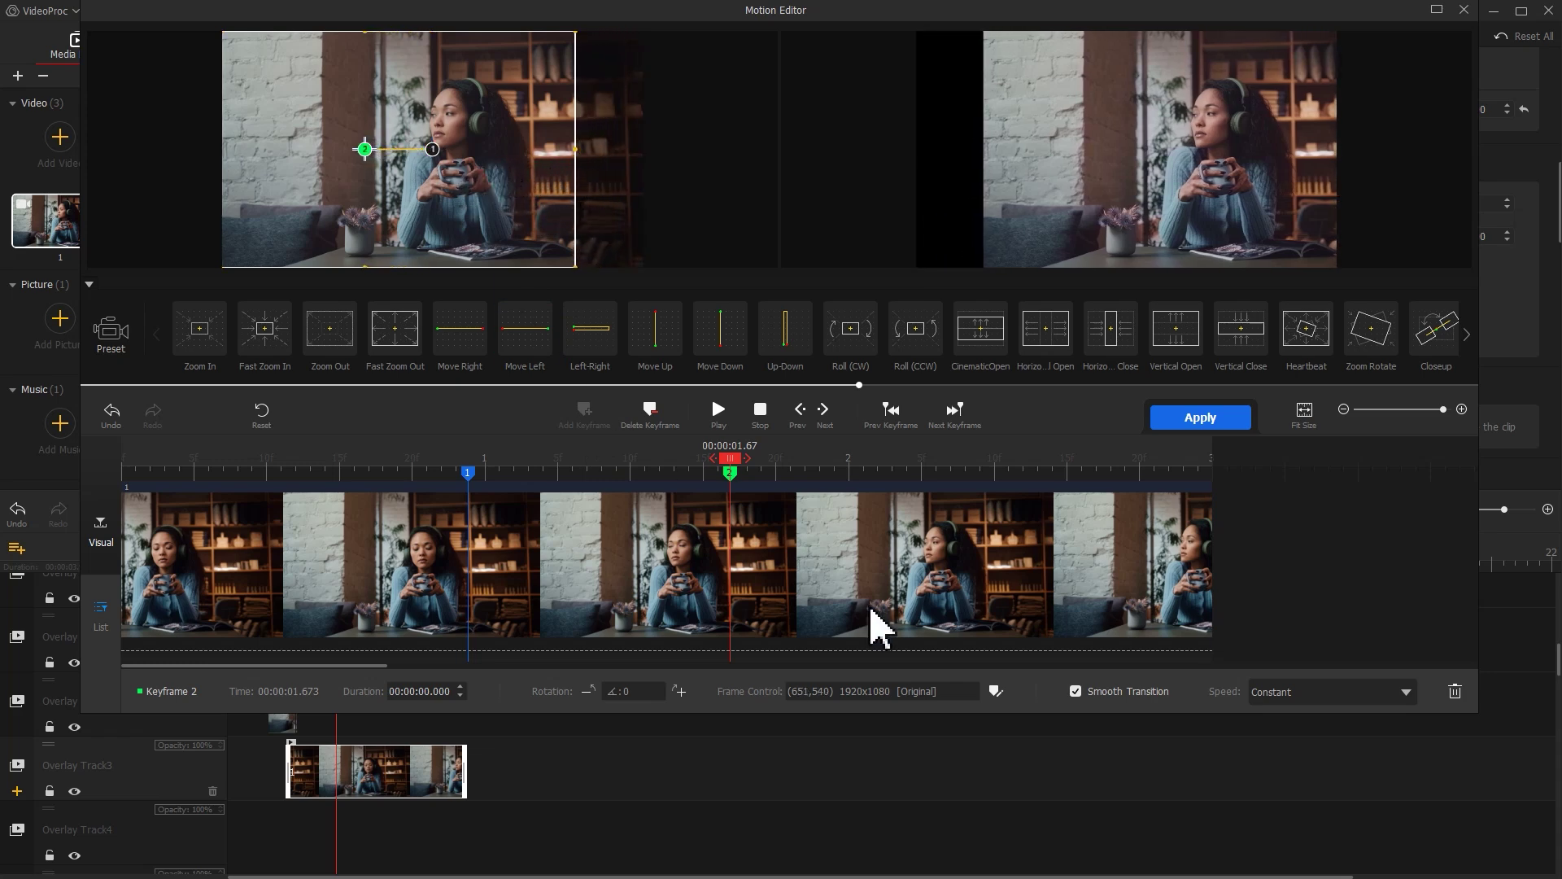
left_click(1340, 702)
left_click(1372, 844)
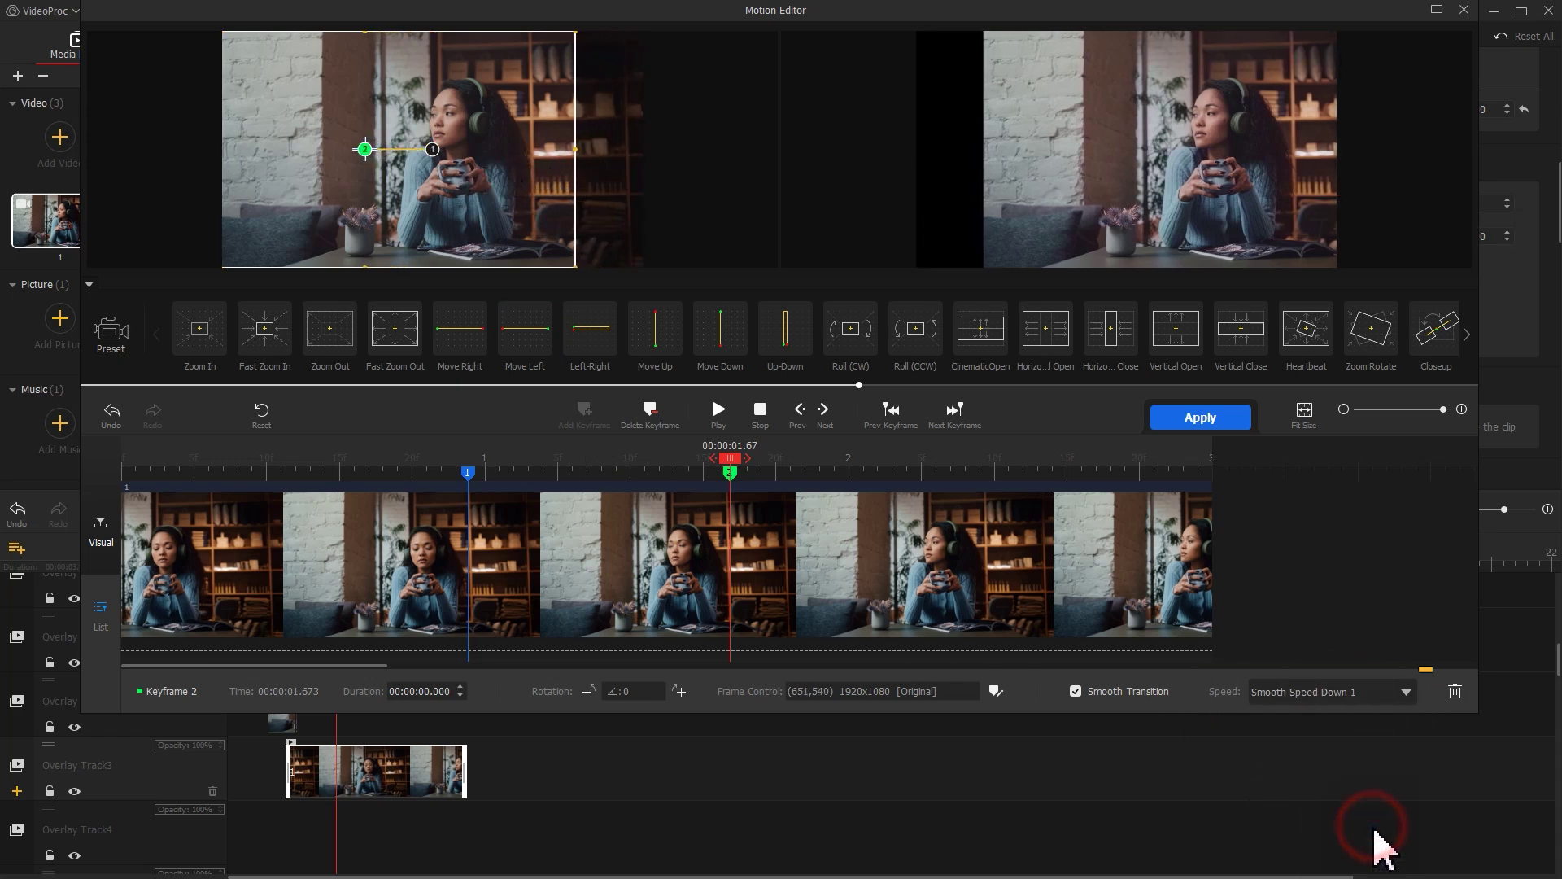
Step: Add a third motion keyframe with the same frame position at the end of the Overlay Track3 clip and apply the motion
left_click_drag(731, 460, 1228, 509)
left_click(583, 415)
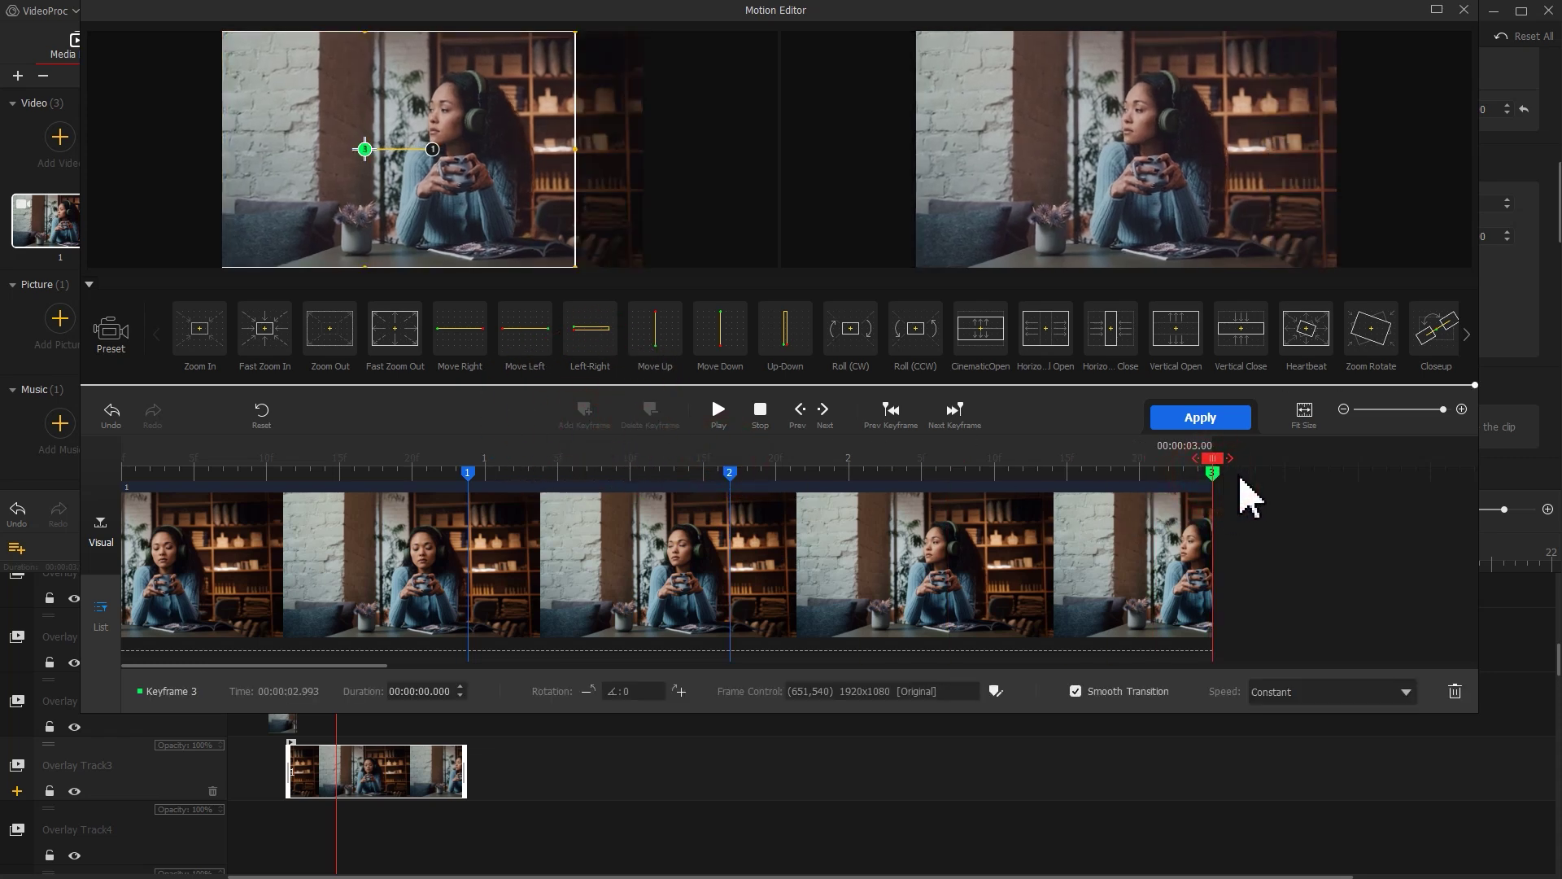
left_click(1223, 418)
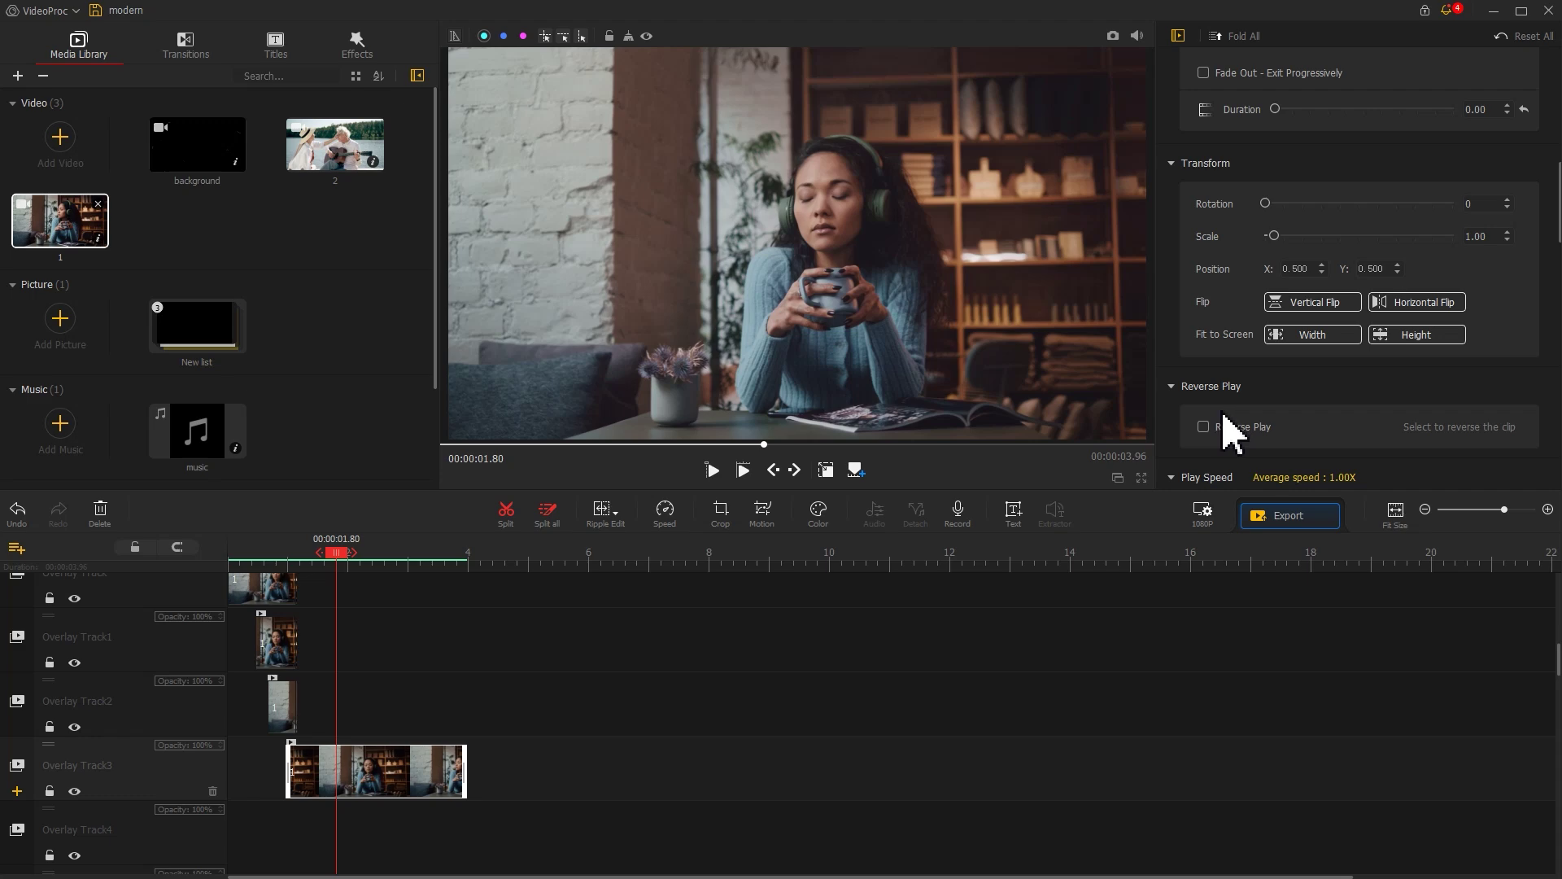
Step: Split the black p1 background at 1.86 s and move its second part onto Overlay Track4
scroll(325, 695, "up", 2)
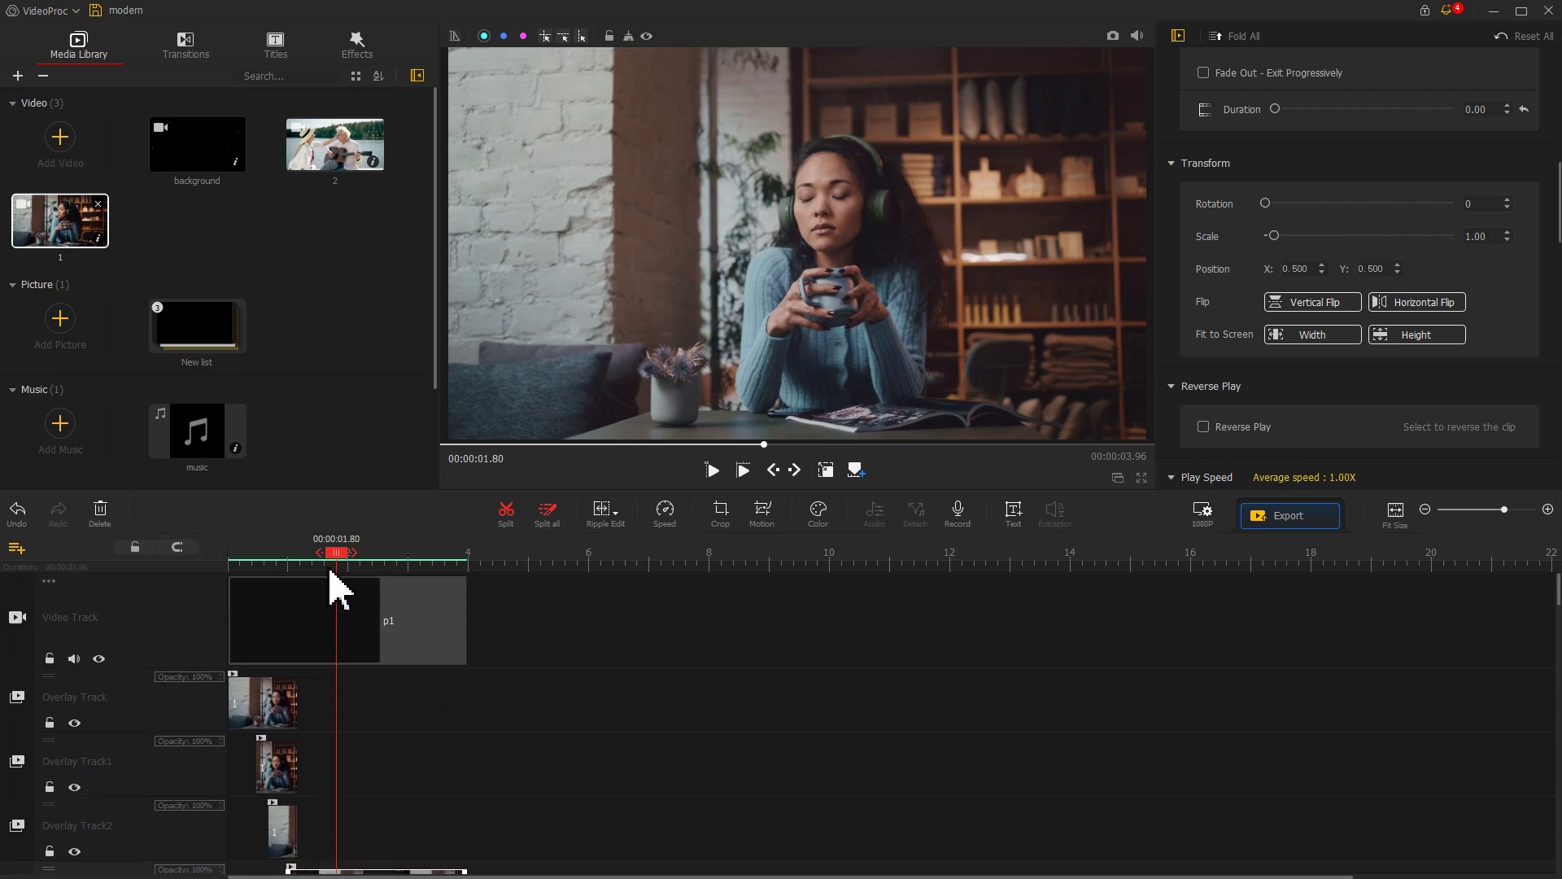
left_click_drag(342, 561, 346, 560)
left_click(342, 612)
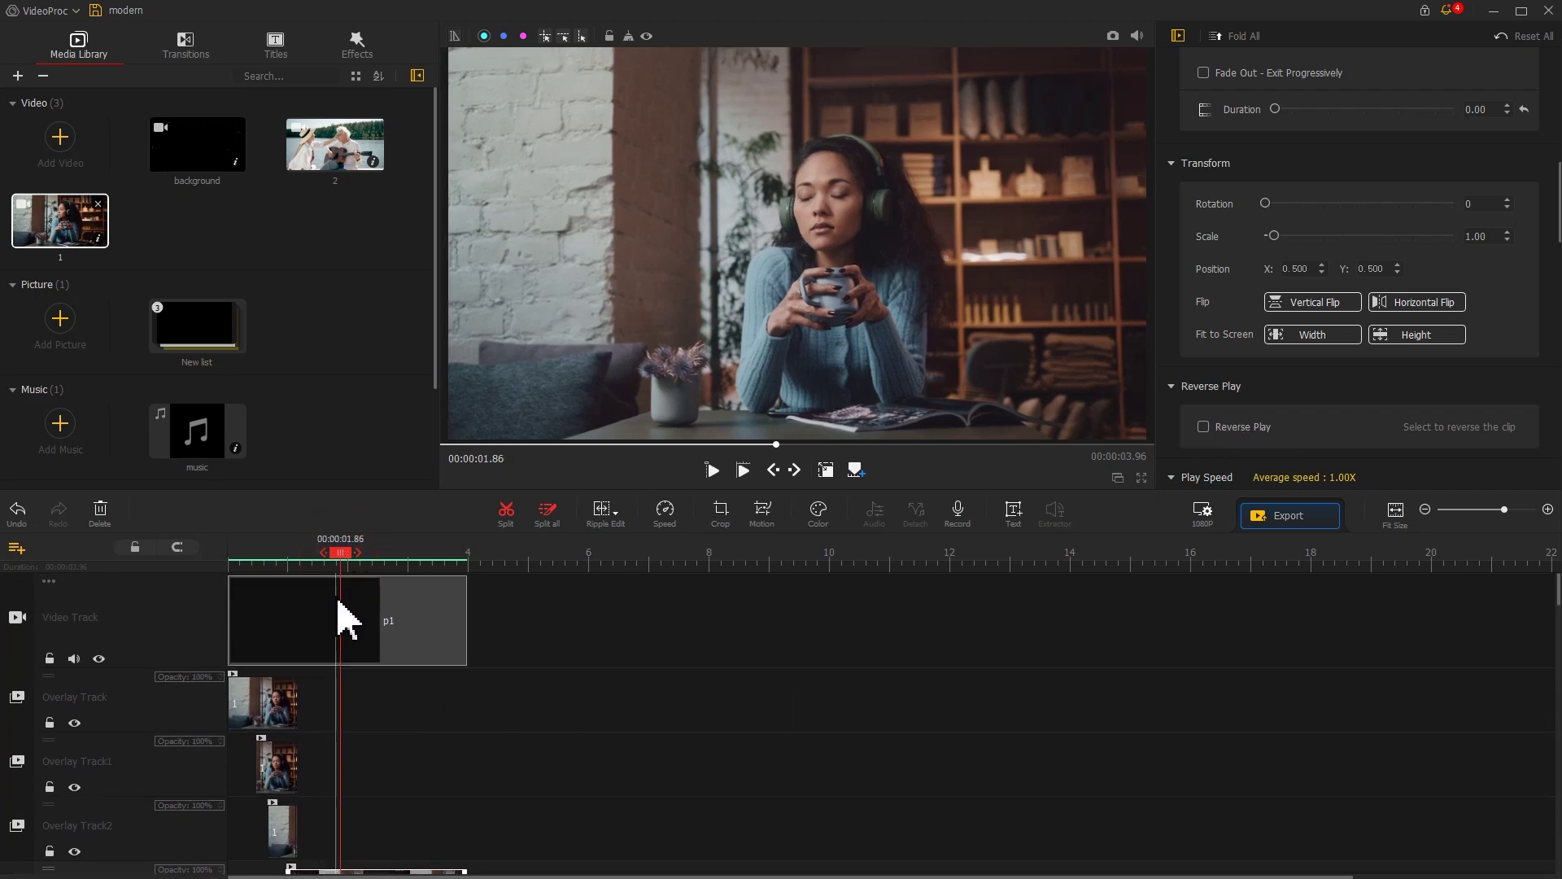
left_click(508, 513)
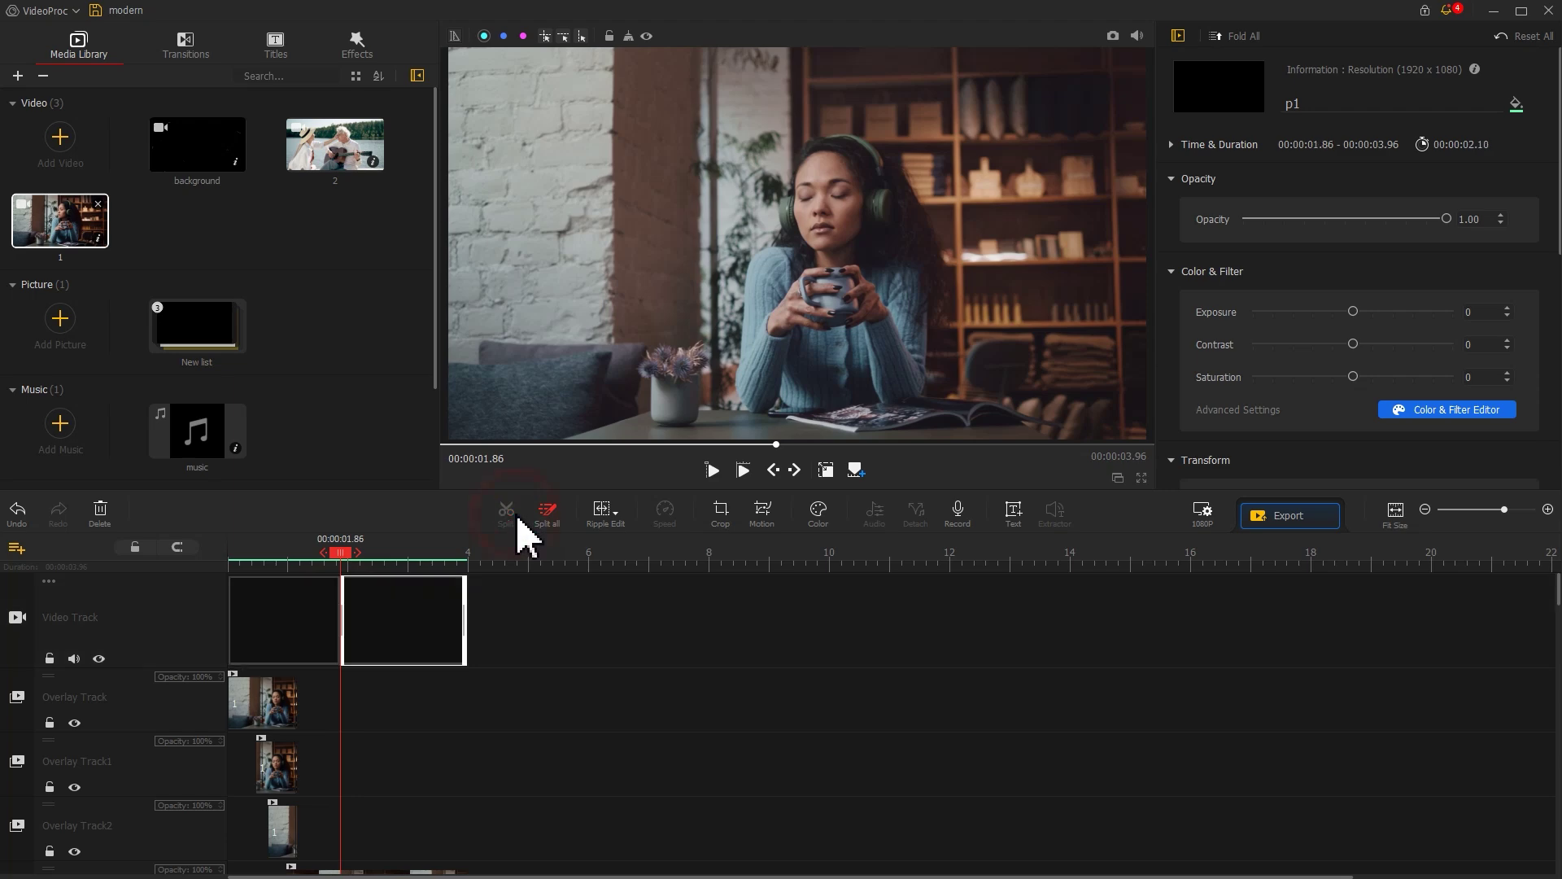
left_click_drag(370, 651, 381, 853)
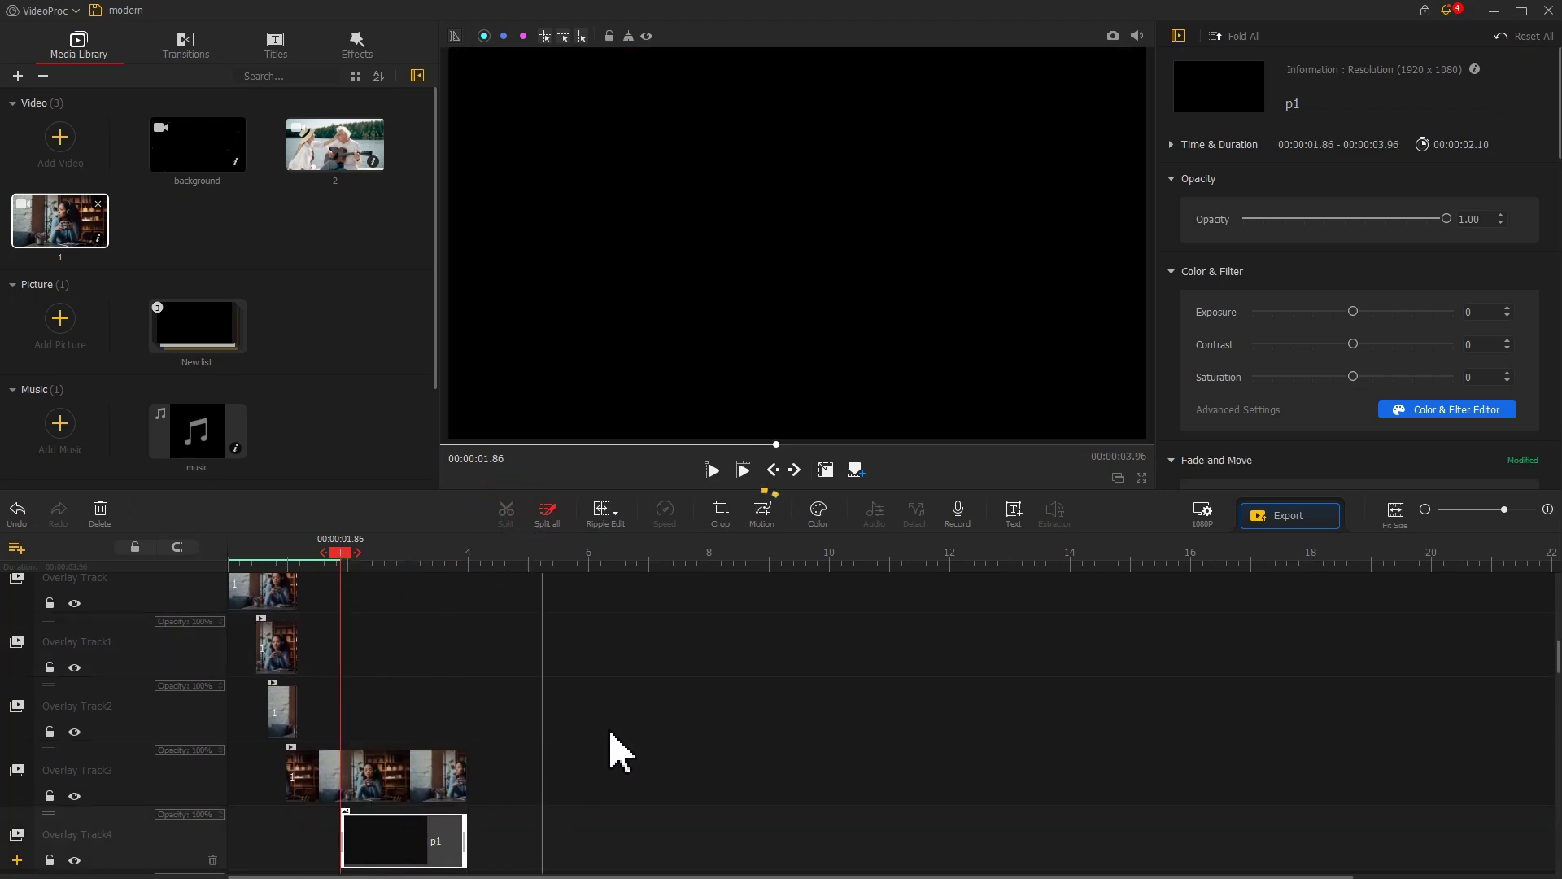
Step: Add a motion keyframe at the start of the Overlay Track4 p1 clip with X 2880 and a frame width of 1920
left_click(762, 520)
left_click(591, 415)
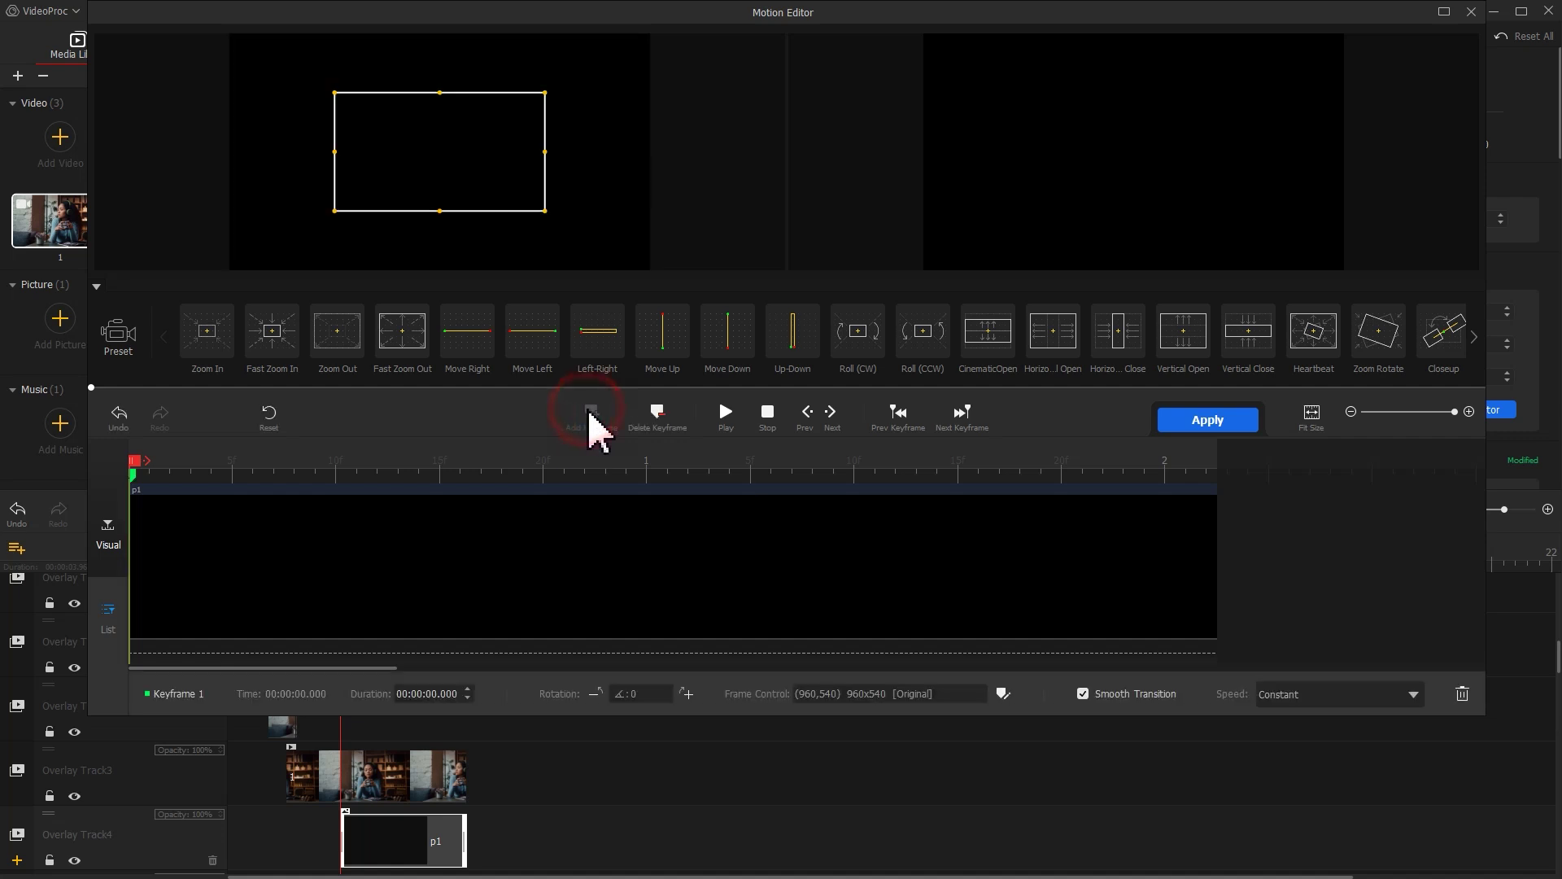
left_click(1002, 693)
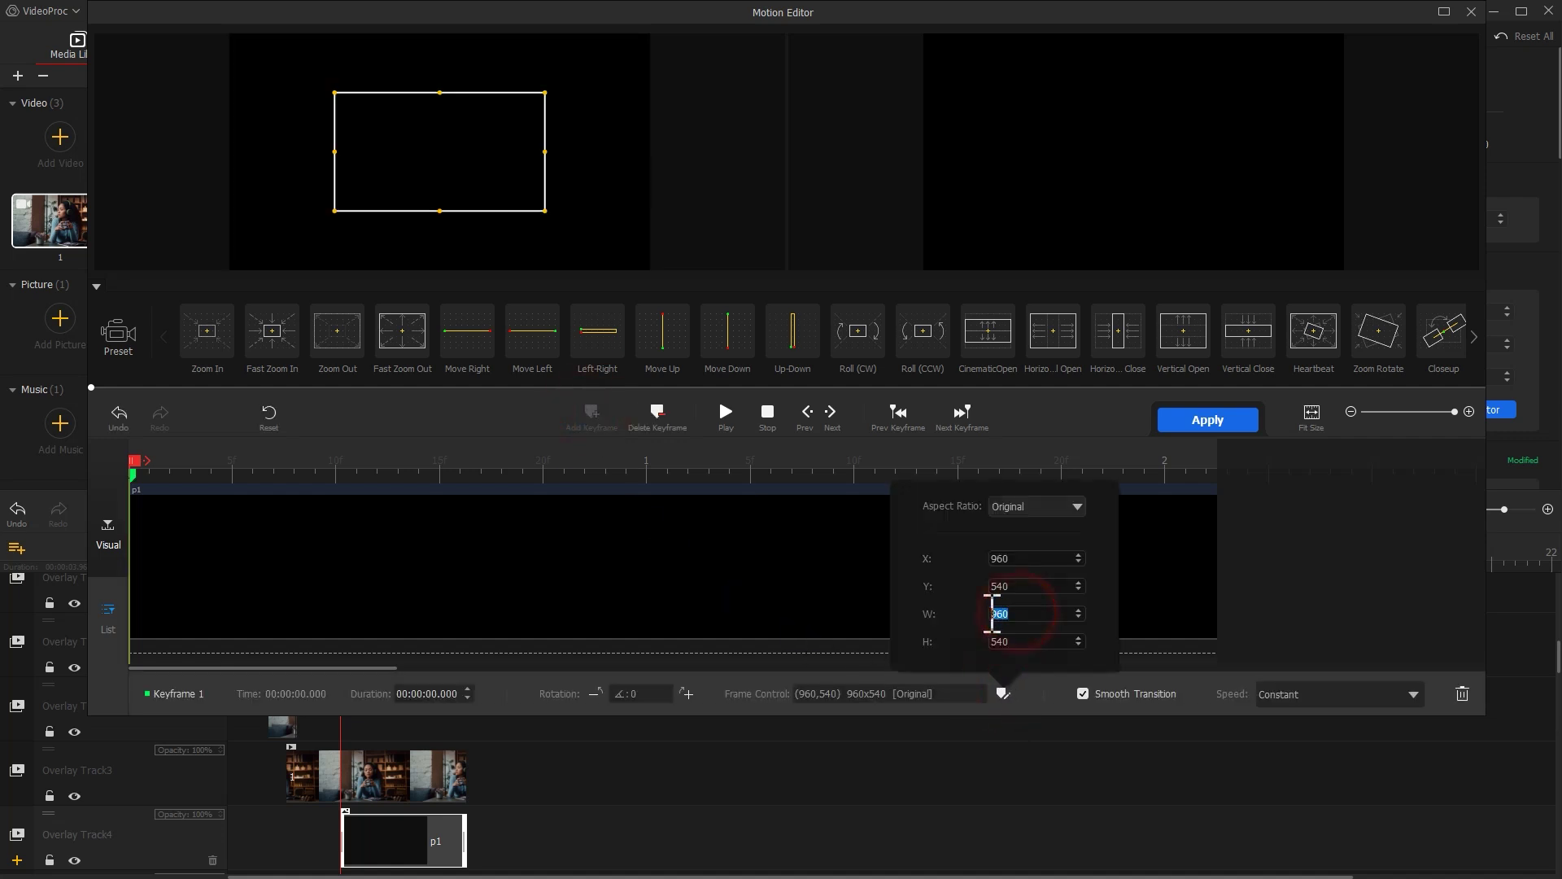
type("1920")
key("Return")
Step: Add a second motion keyframe at 0.68 s with the frame's X set to 2172, and choose its transition speed
left_click_drag(598, 460, 498, 461)
left_click(592, 415)
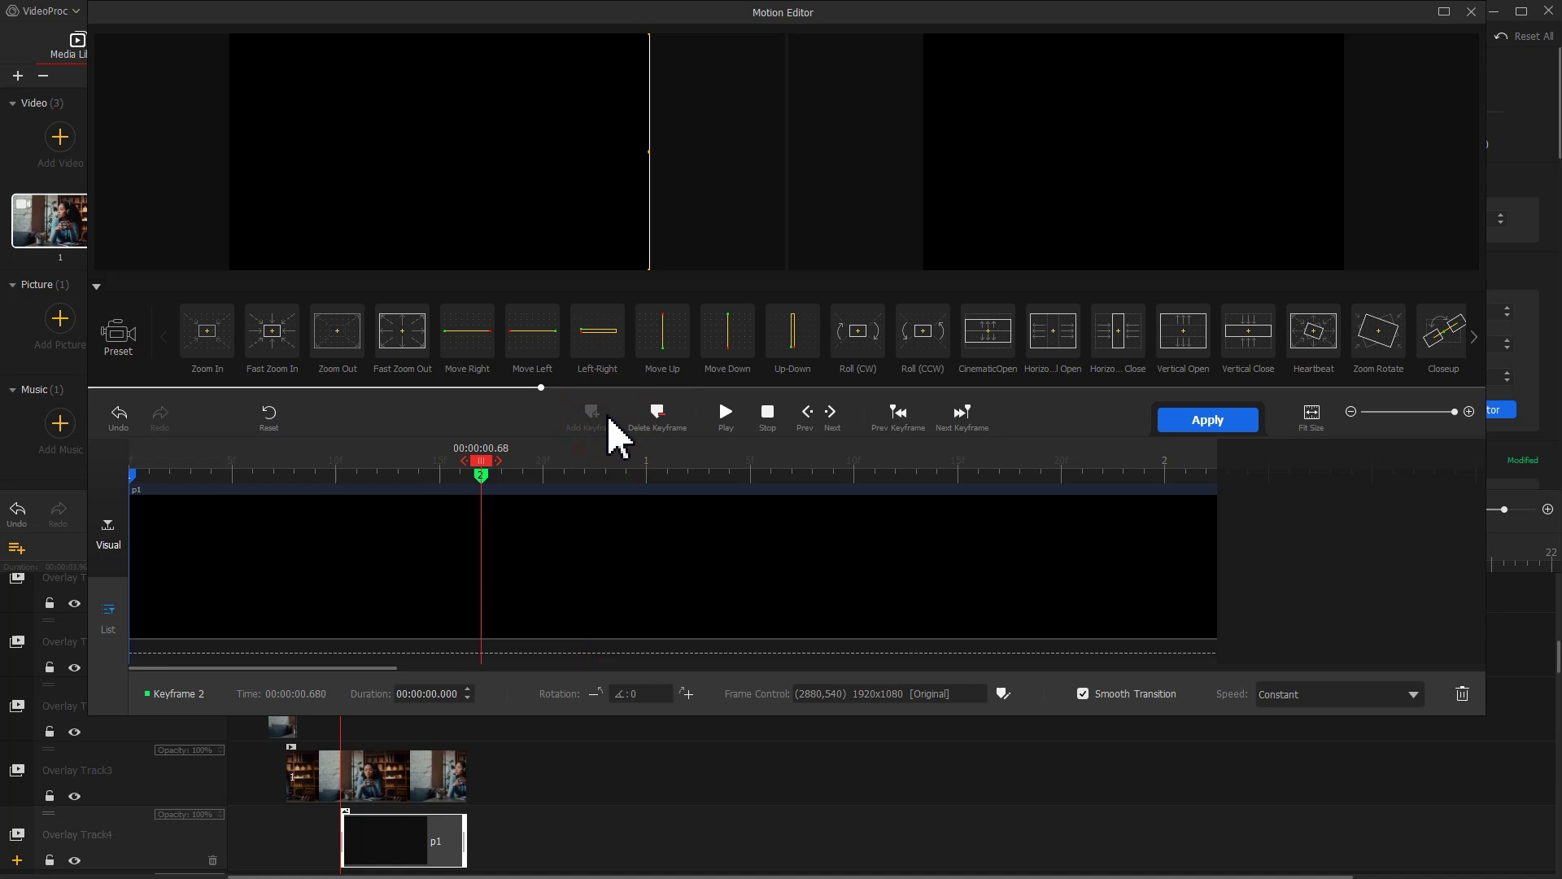
left_click(1003, 694)
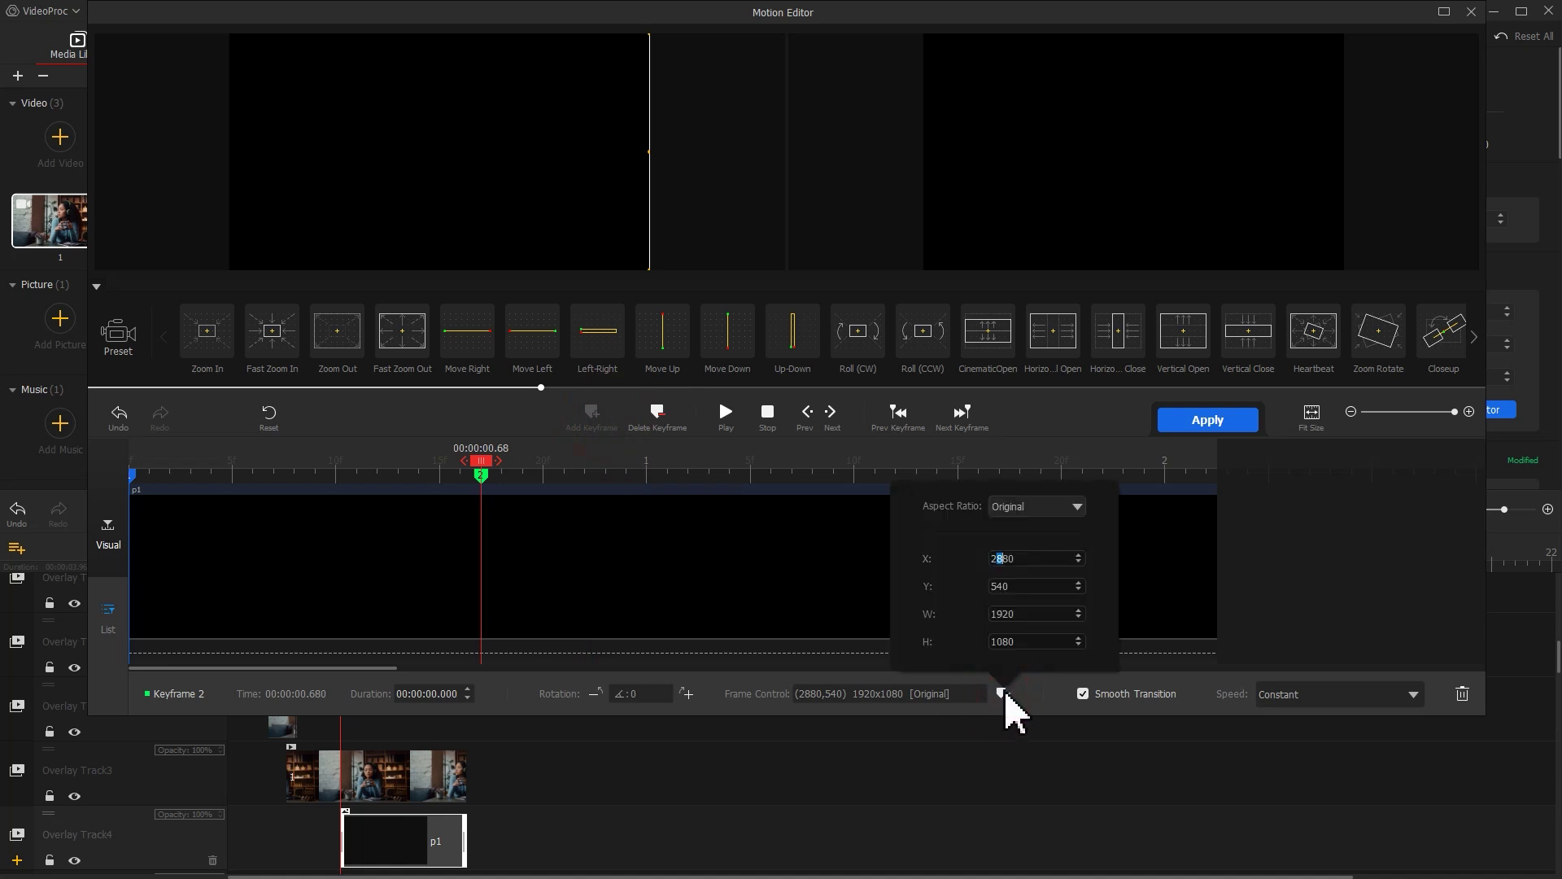
left_click(1294, 695)
left_click(1374, 833)
Step: Add a third motion keyframe at the end of the p1 clip, 2.10 s, and apply the motion
left_click_drag(1204, 476, 1278, 493)
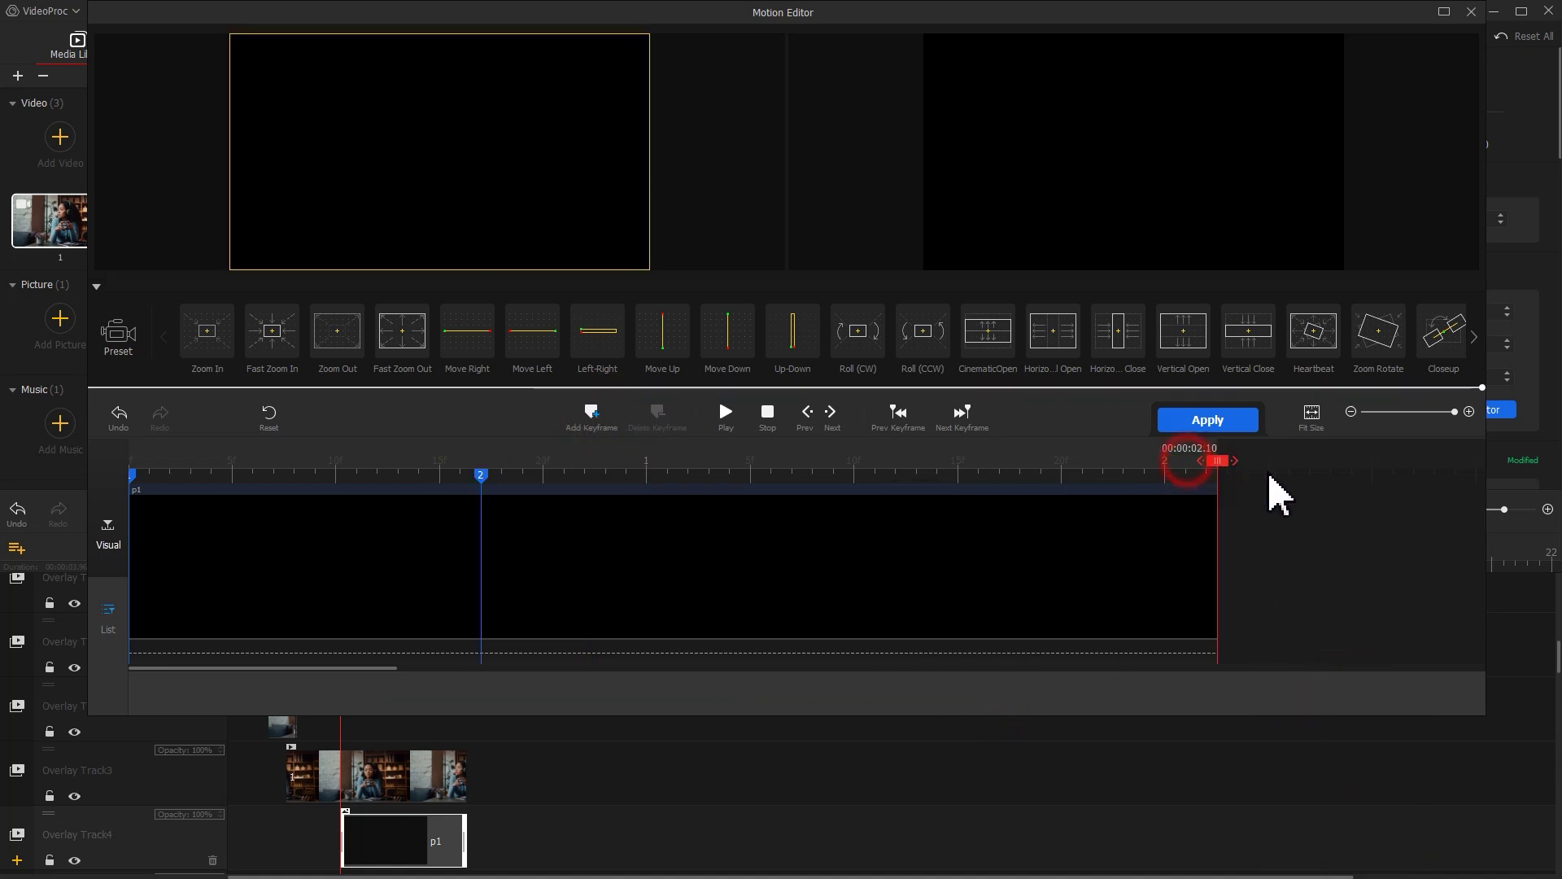
left_click(576, 423)
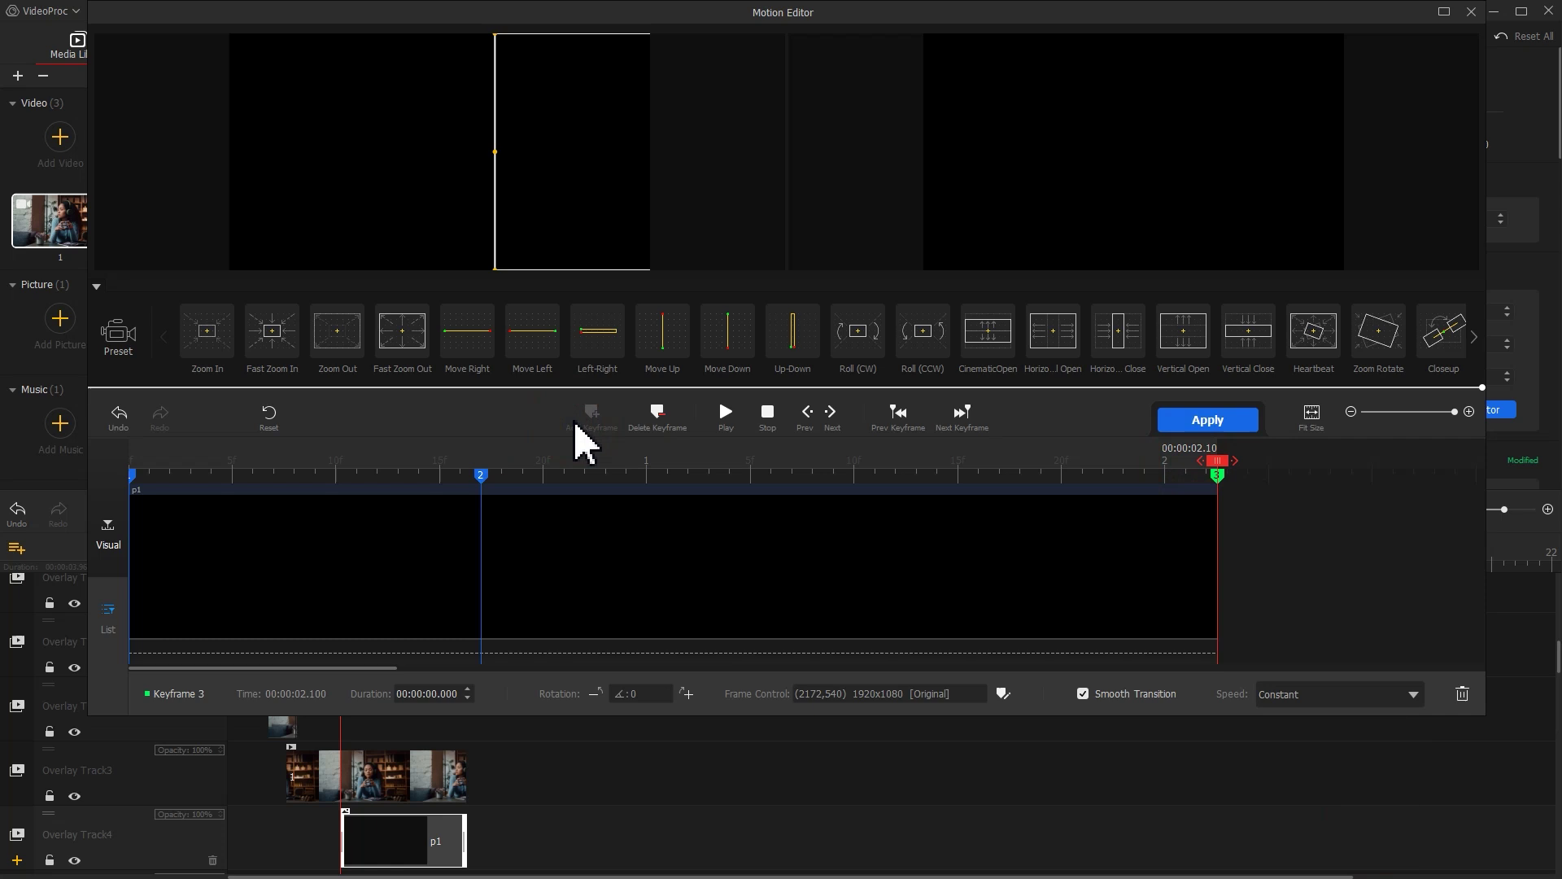
left_click(1181, 421)
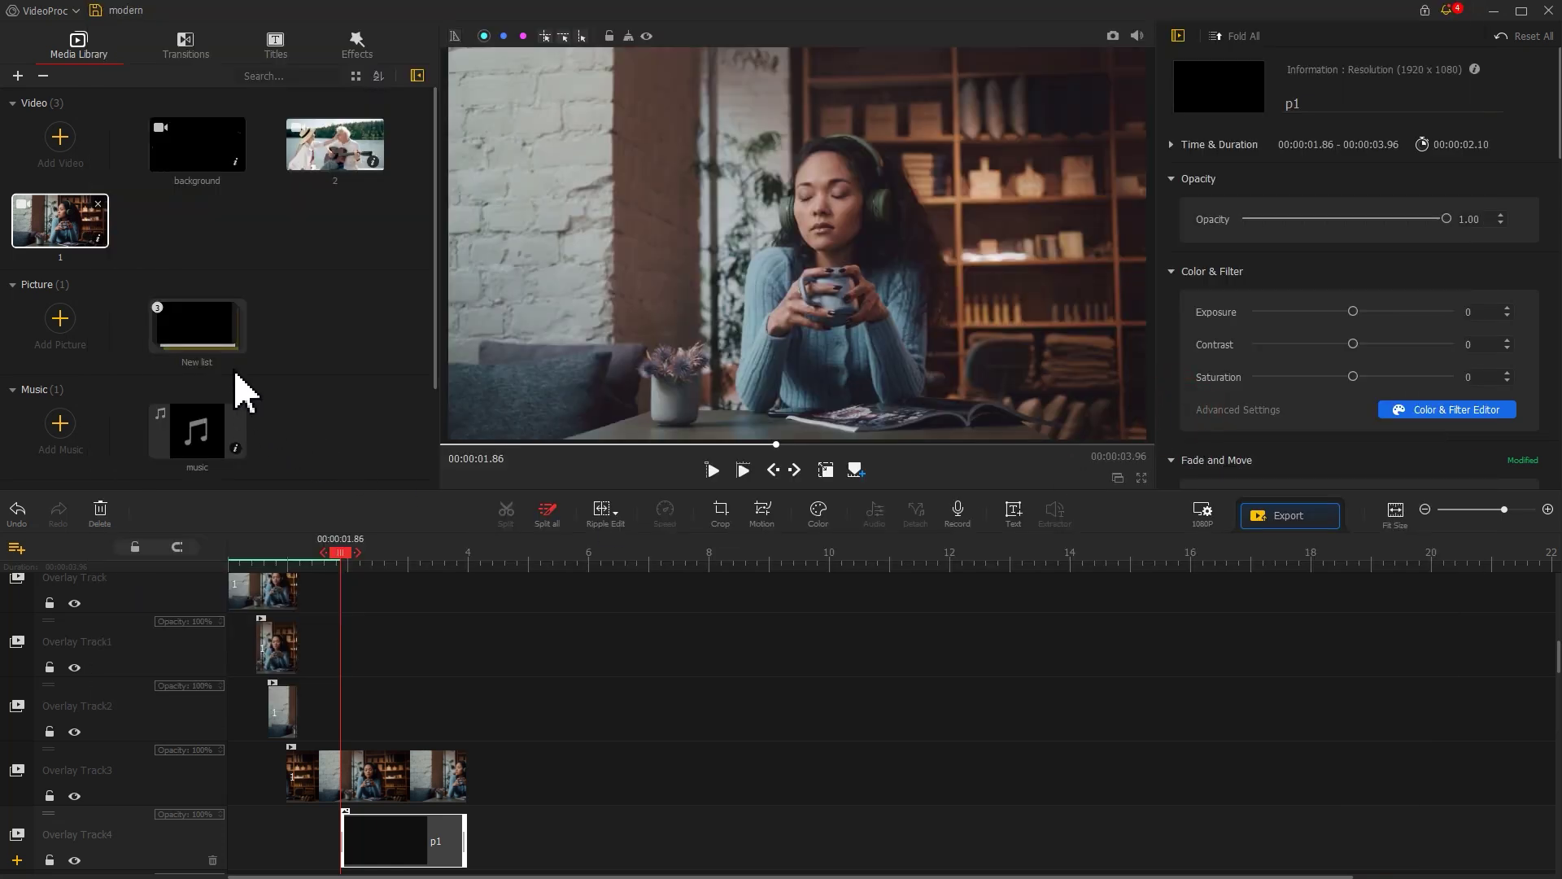
Step: Place the white p2 image on Overlay Track5 from 3.36 to 4.93 s and split it at 4.23, 4.46 and 4.70 s
double_click(225, 341)
left_click_drag(190, 176, 434, 780)
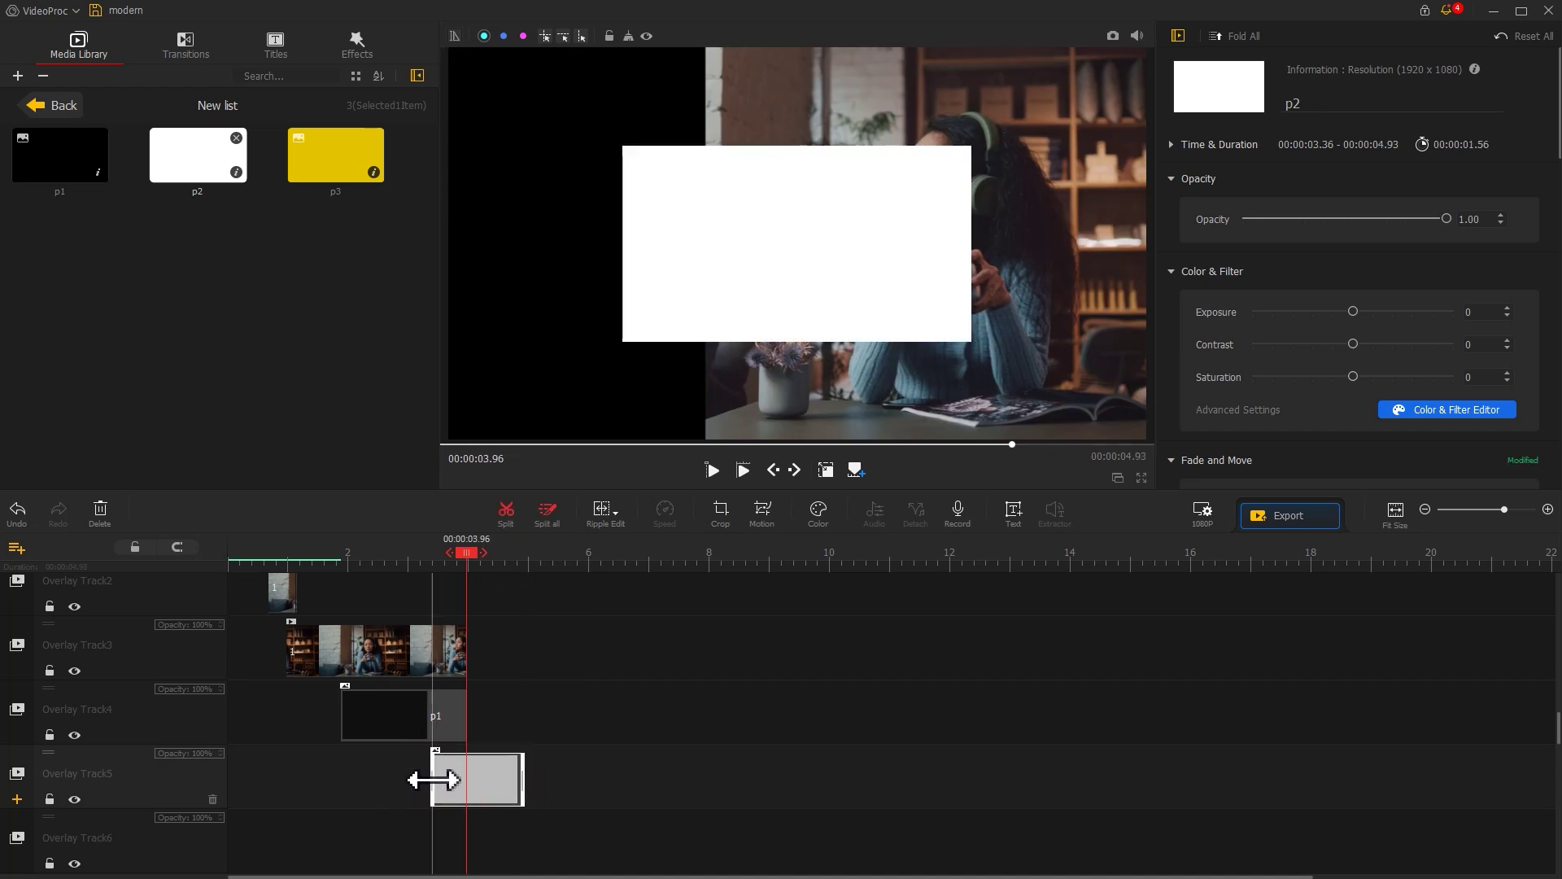
left_click_drag(475, 563, 489, 563)
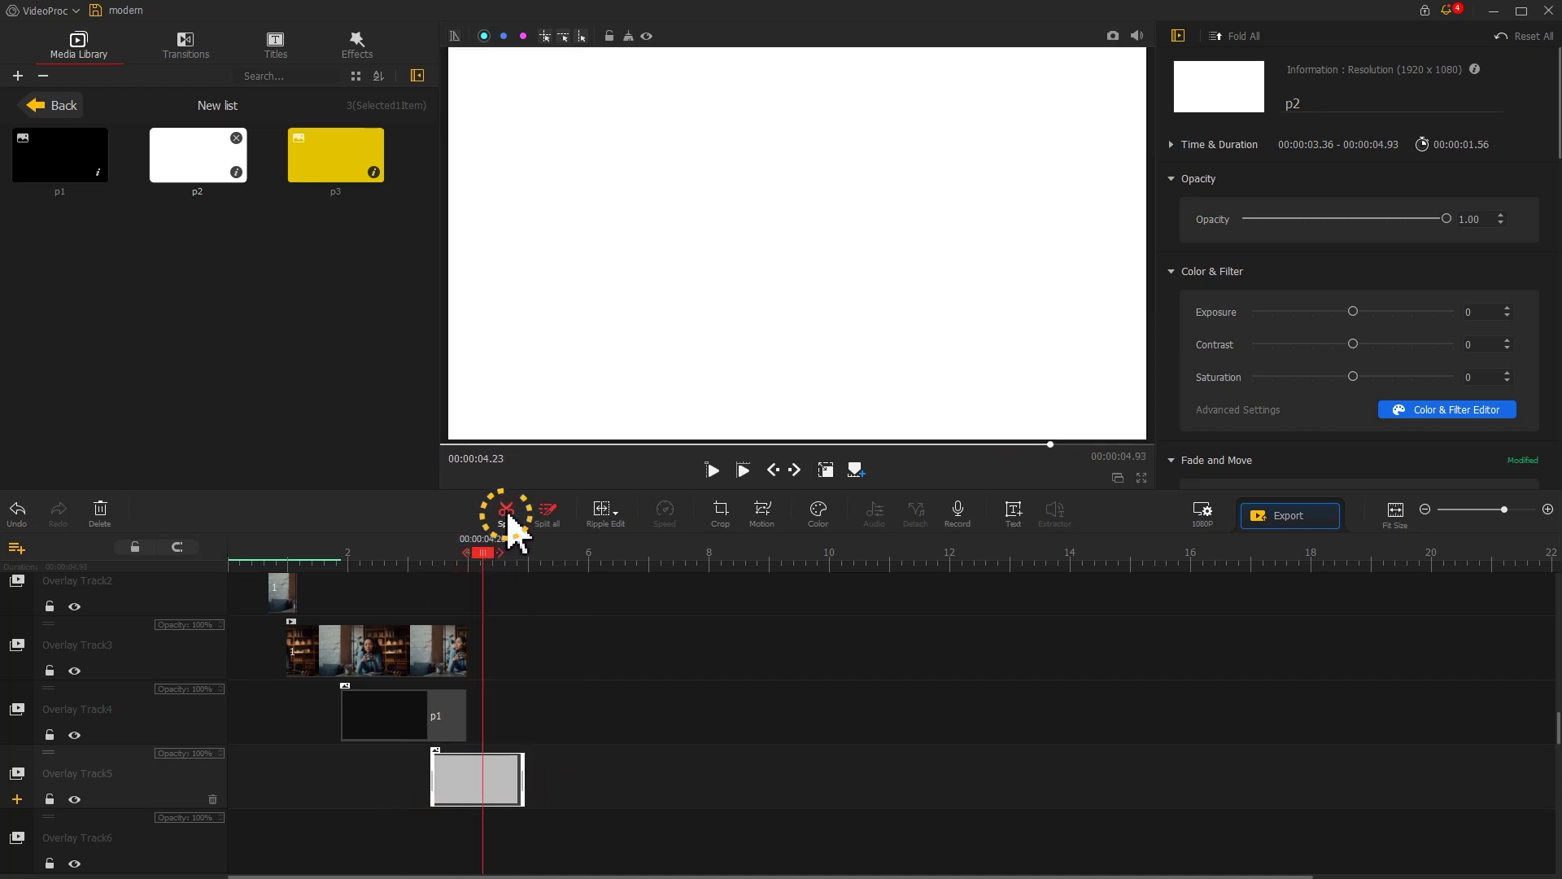
left_click(507, 514)
left_click(496, 560)
left_click_drag(509, 561, 518, 560)
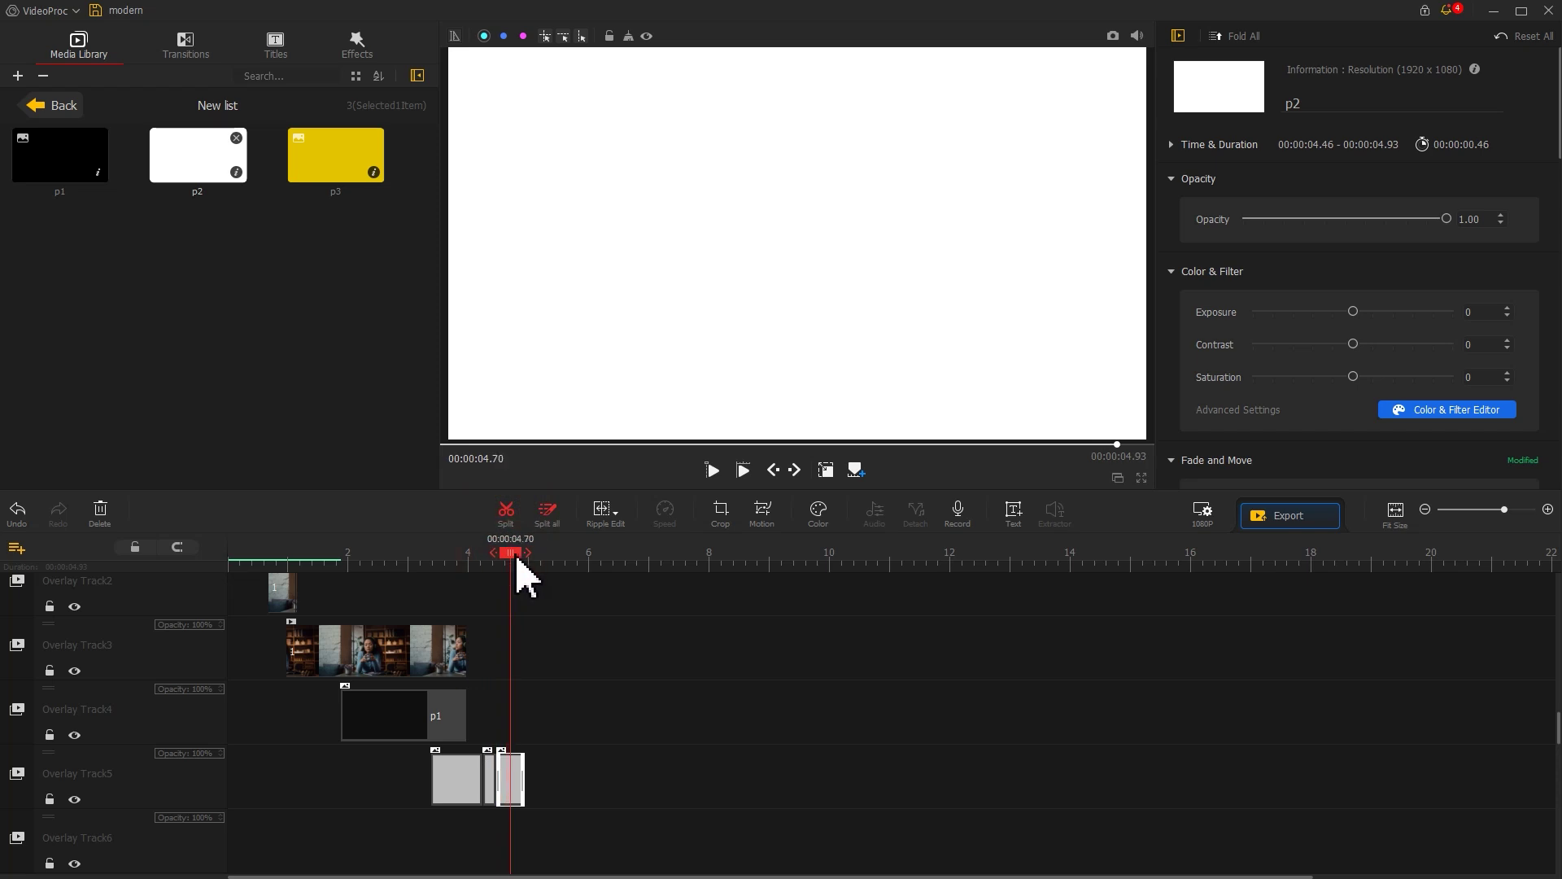
Step: Fit the first white p2 segment on Overlay Track5 to the screen height
left_click(460, 785)
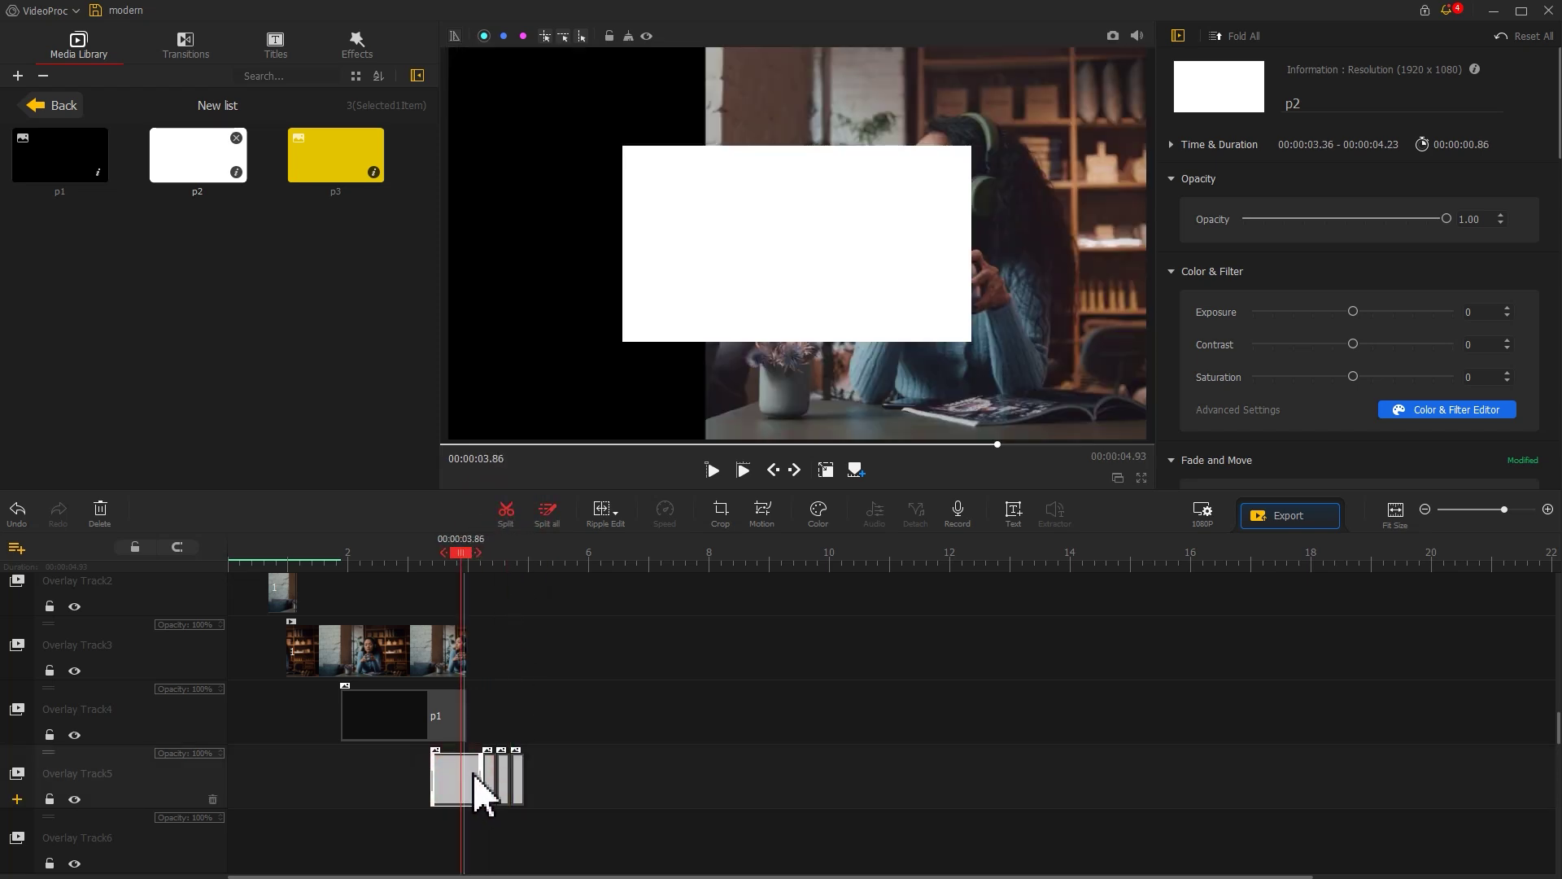
left_click_drag(1555, 103, 1554, 236)
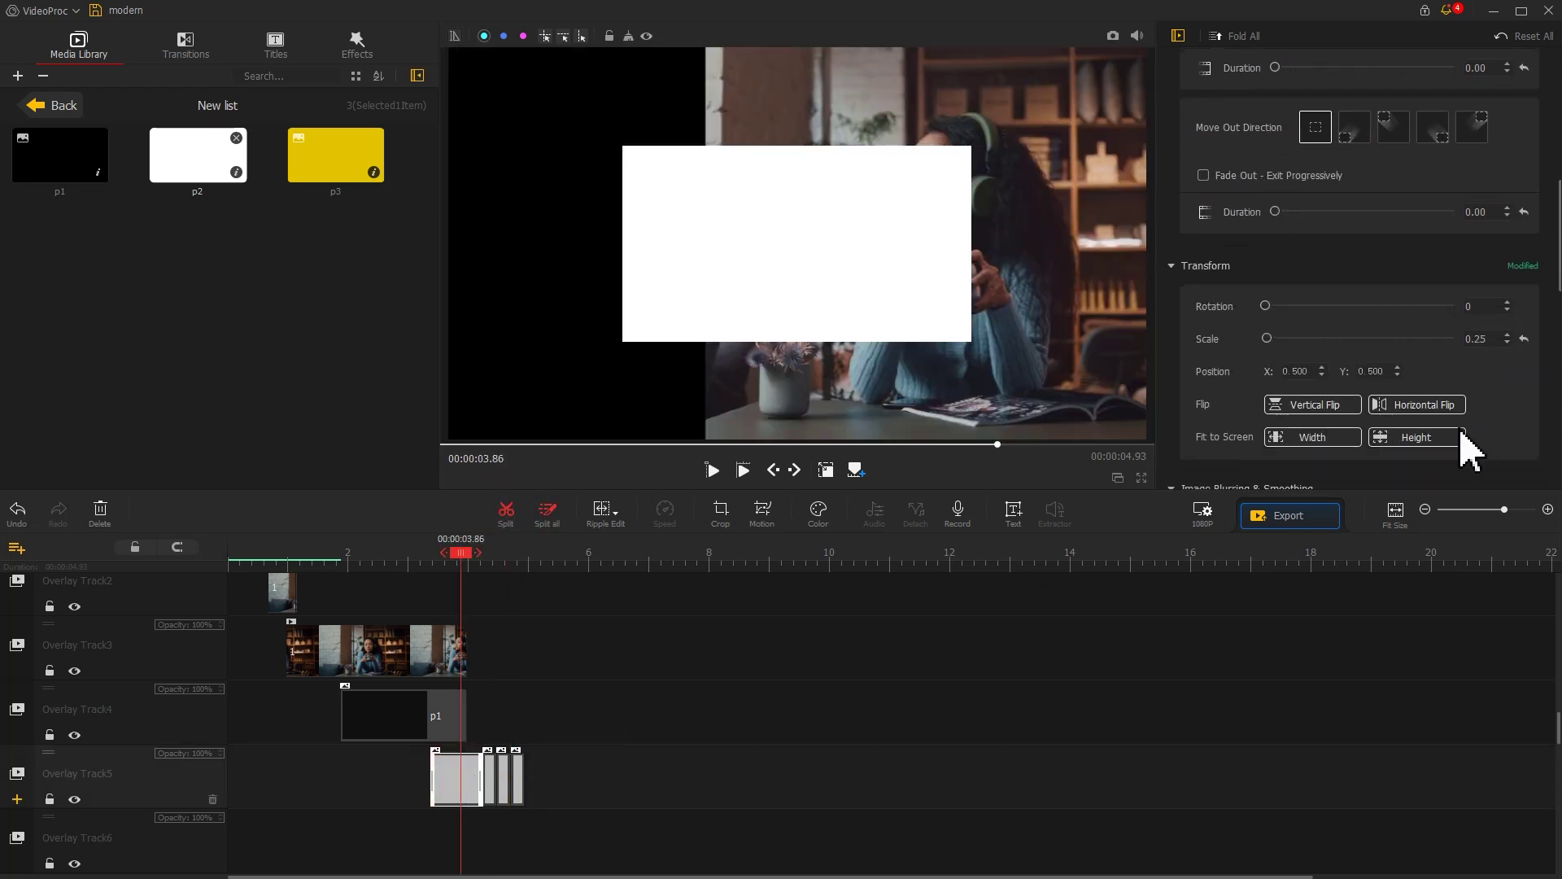
left_click(1456, 437)
Step: Scale the second white p2 segment on Overlay Track5 to about 1.47 and the last segment to 0.01
left_click(492, 785)
left_click_drag(1267, 338, 1274, 340)
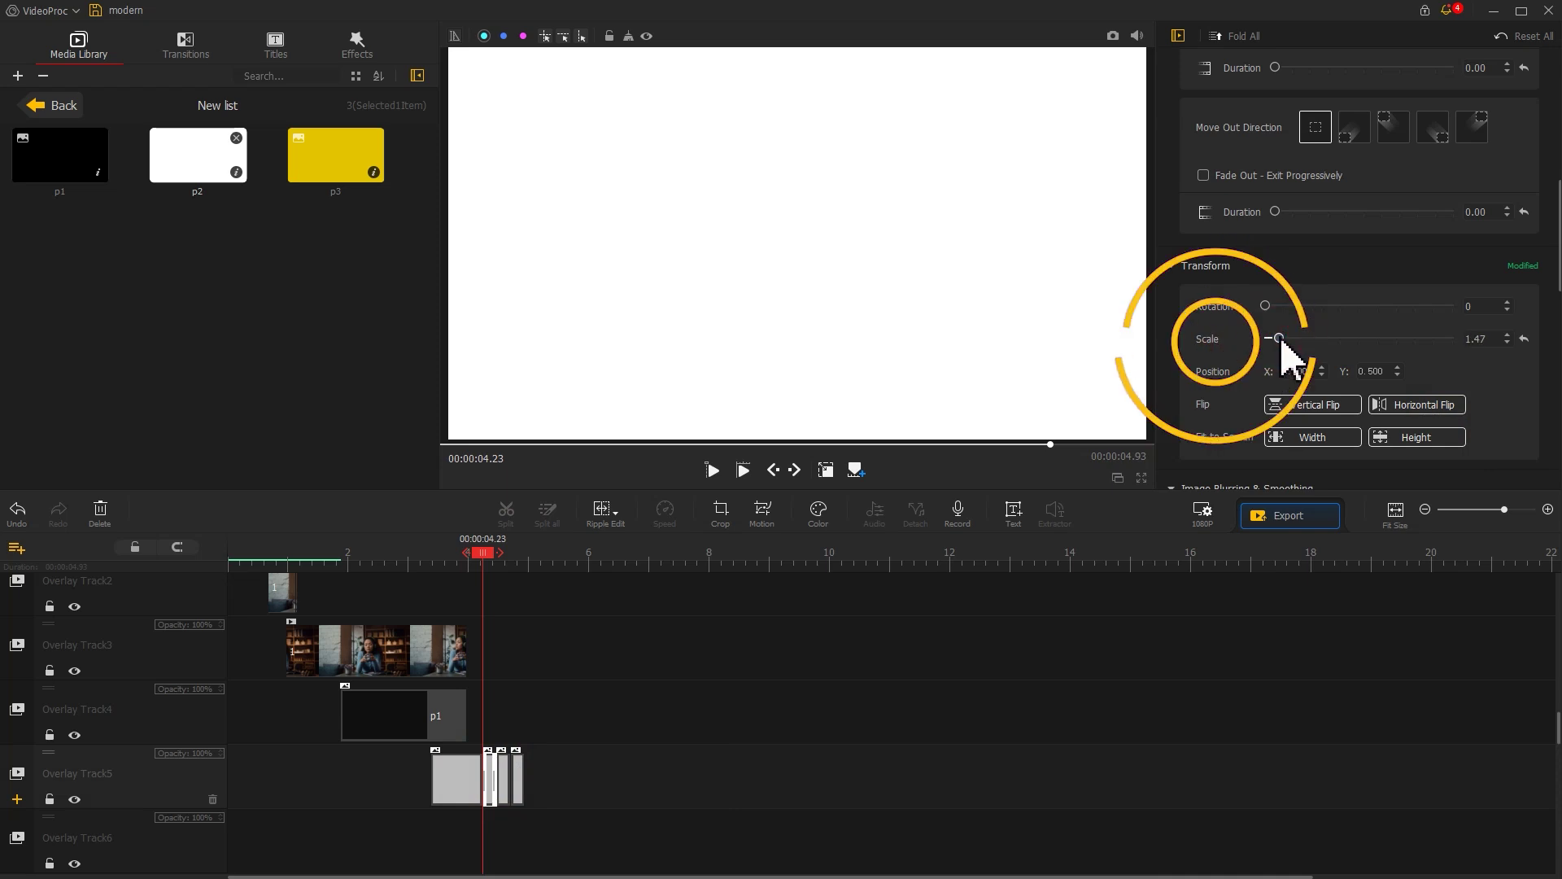
left_click(502, 789)
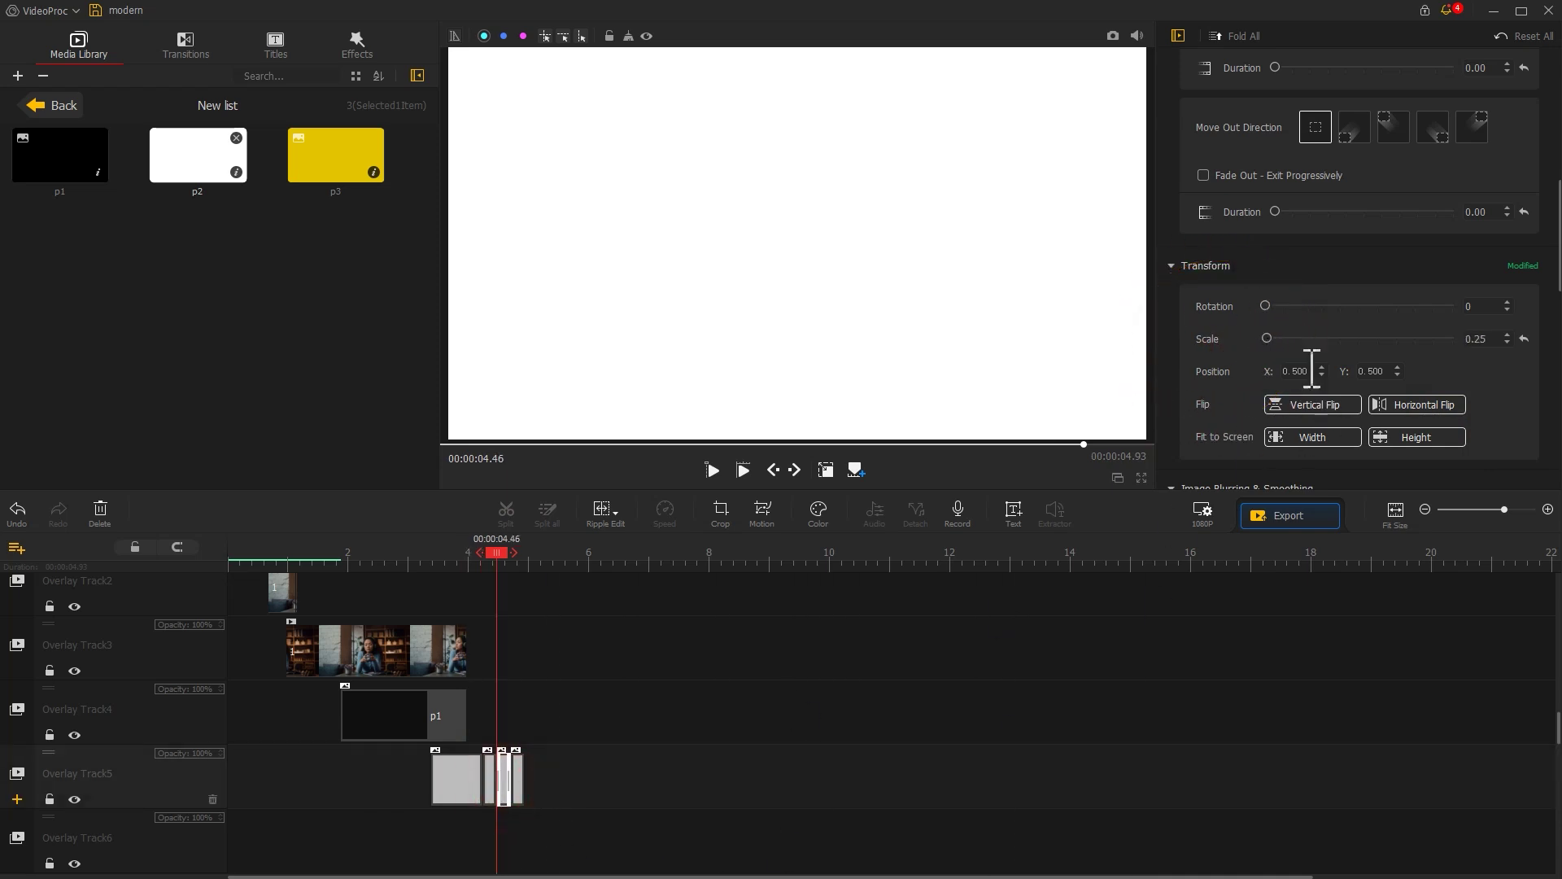
left_click(517, 781)
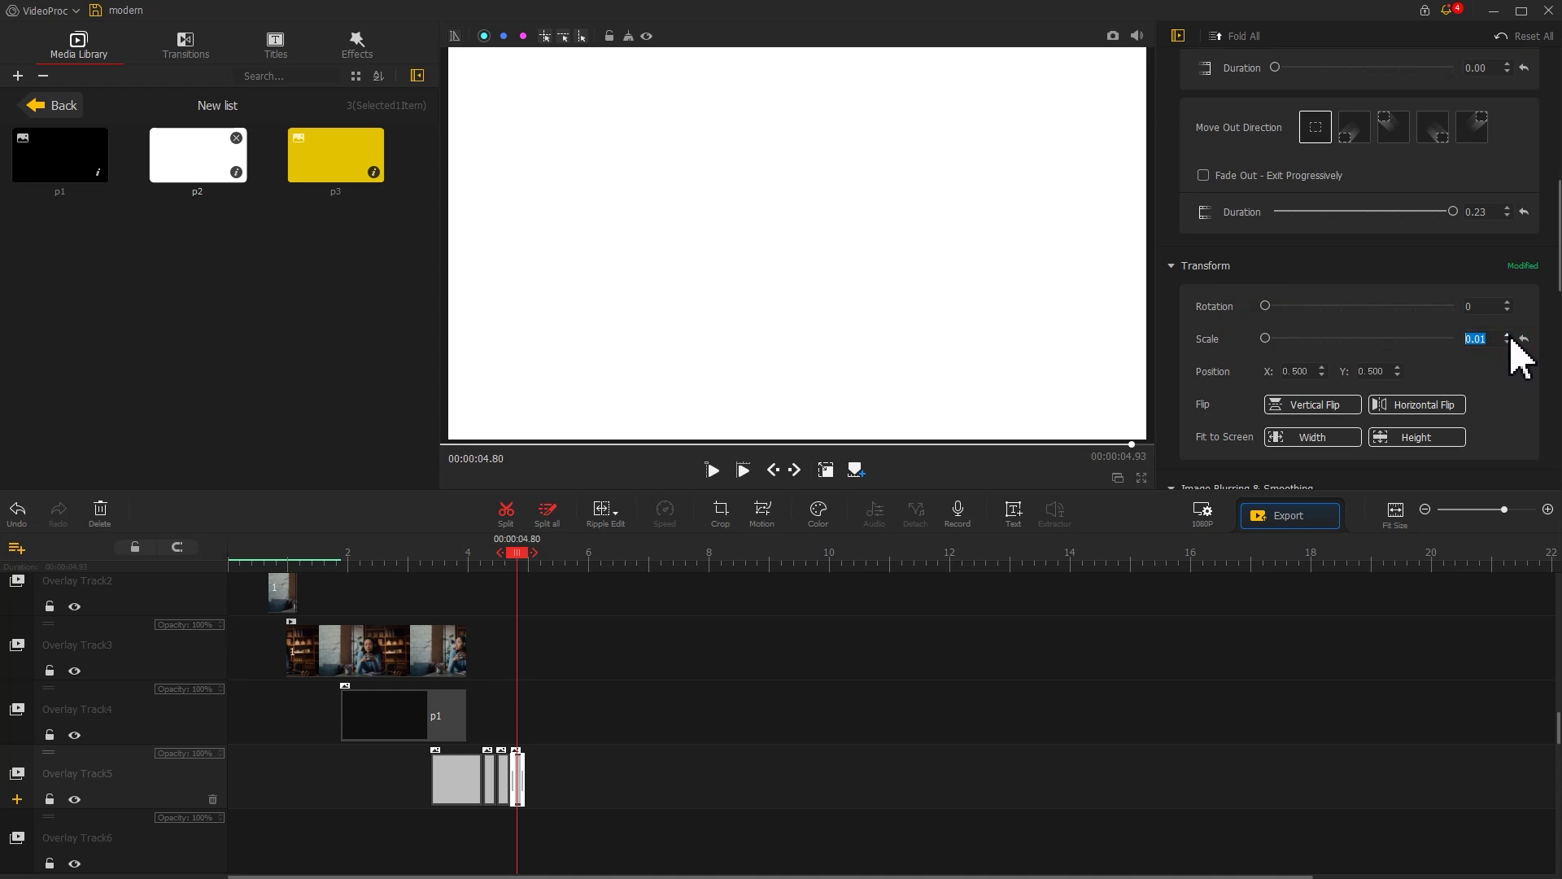
Step: Place the black p1 image on Overlay Track and the yellow p3 image on Overlay Track1, both from 3.96 to 12.96 s
left_click_drag(60, 157, 796, 682)
left_click_drag(317, 183, 733, 748)
left_click_drag(796, 682, 1008, 682)
left_click_drag(933, 749, 1005, 742)
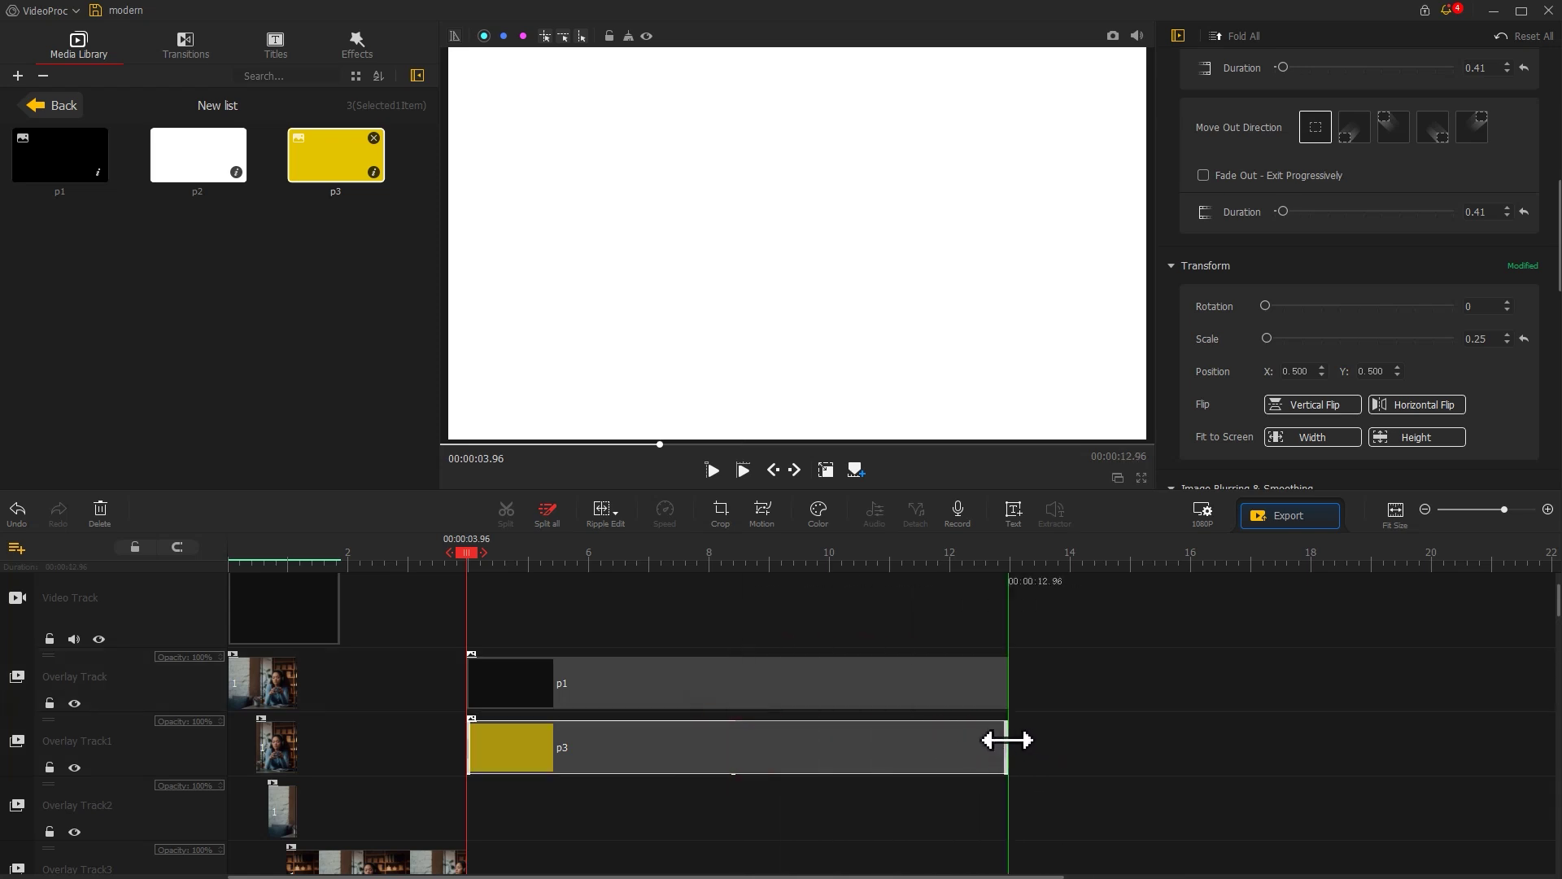
Step: Fit the new p3 and p1 images to the screen height
left_click(697, 758)
left_click(1402, 441)
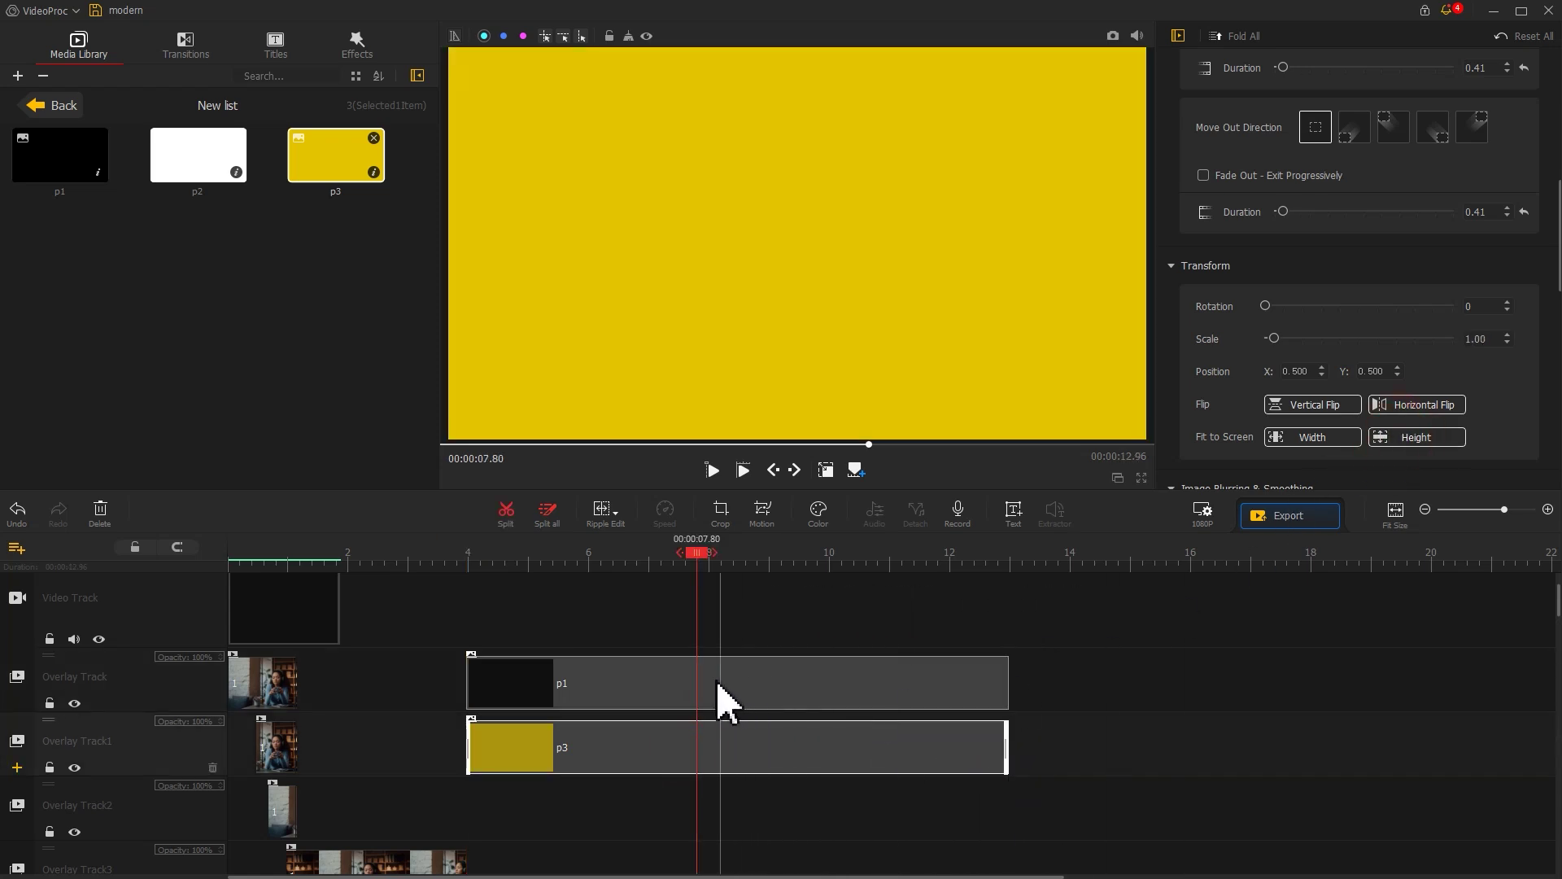
left_click(723, 691)
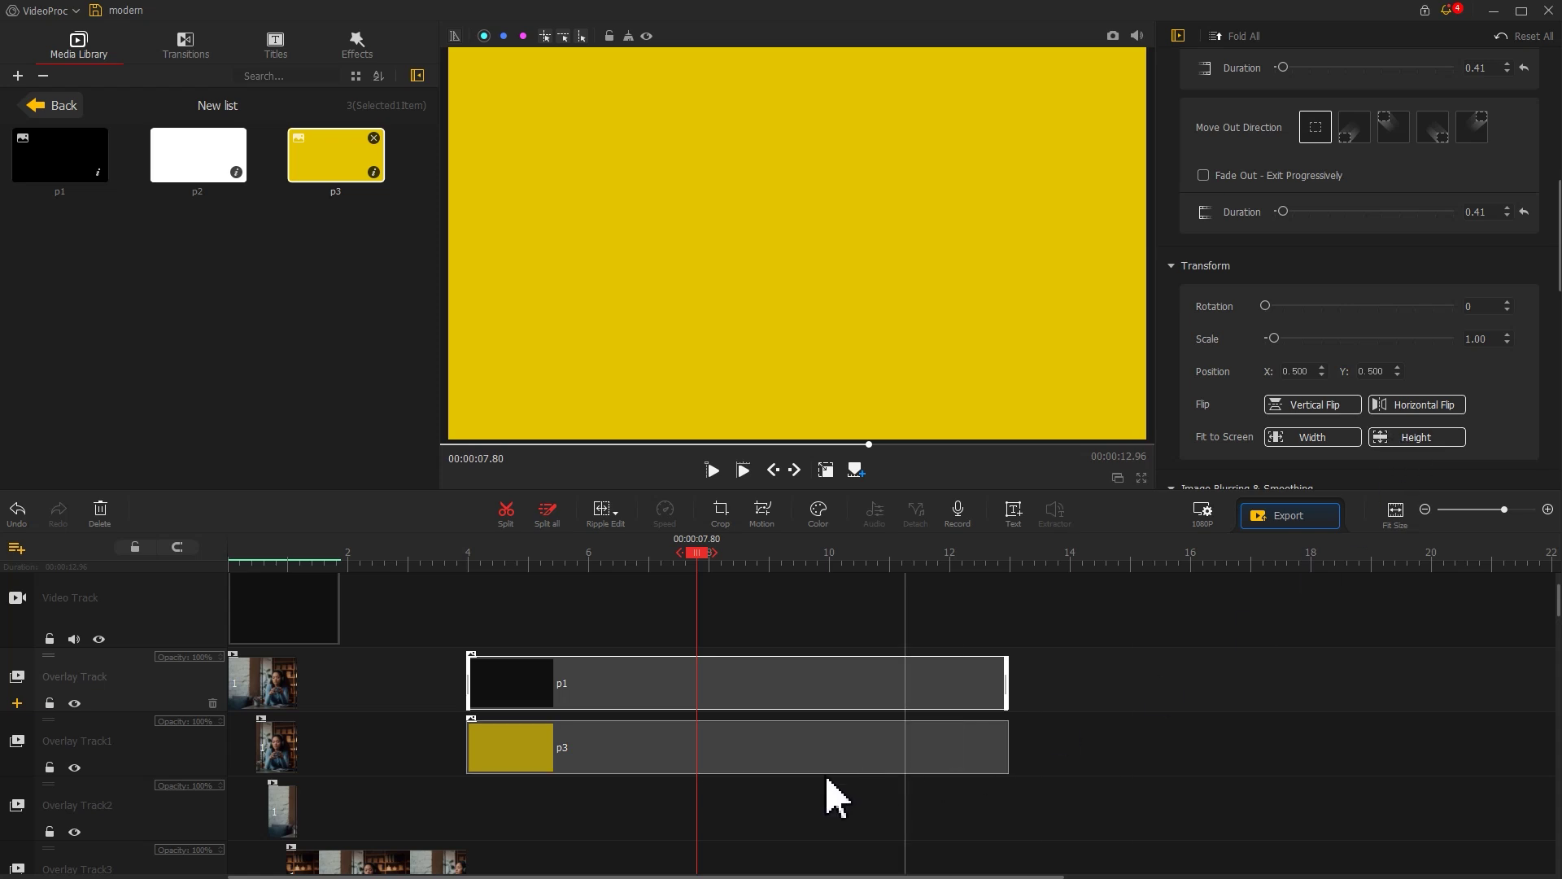
Step: Add a first motion keyframe to the p3 image at 1.20 s with the frame enlarged to the full 1920x1080
left_click(670, 746)
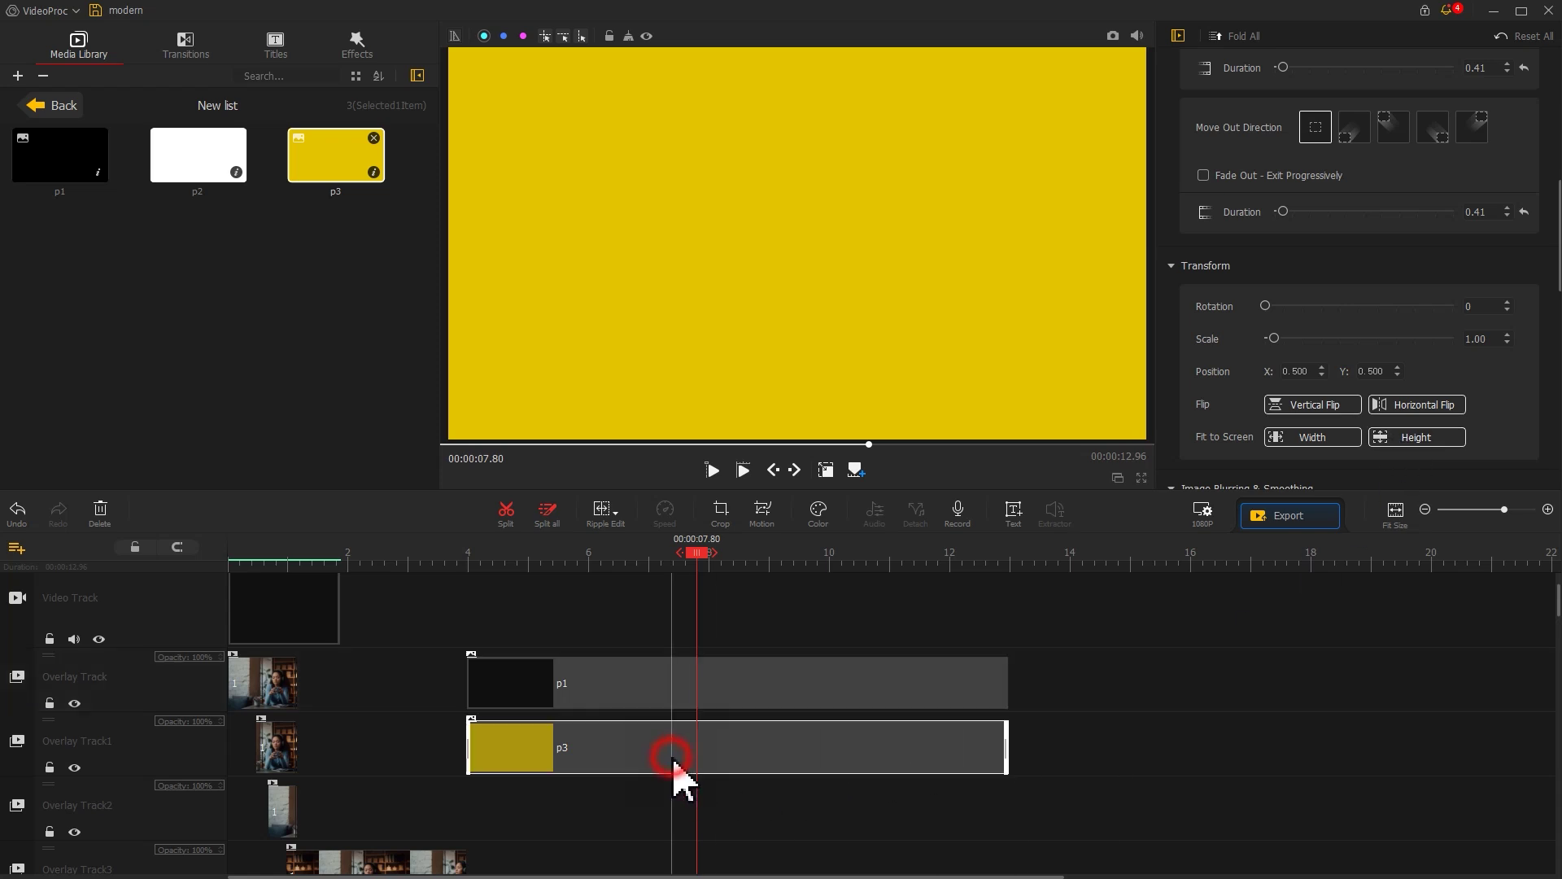
left_click(765, 516)
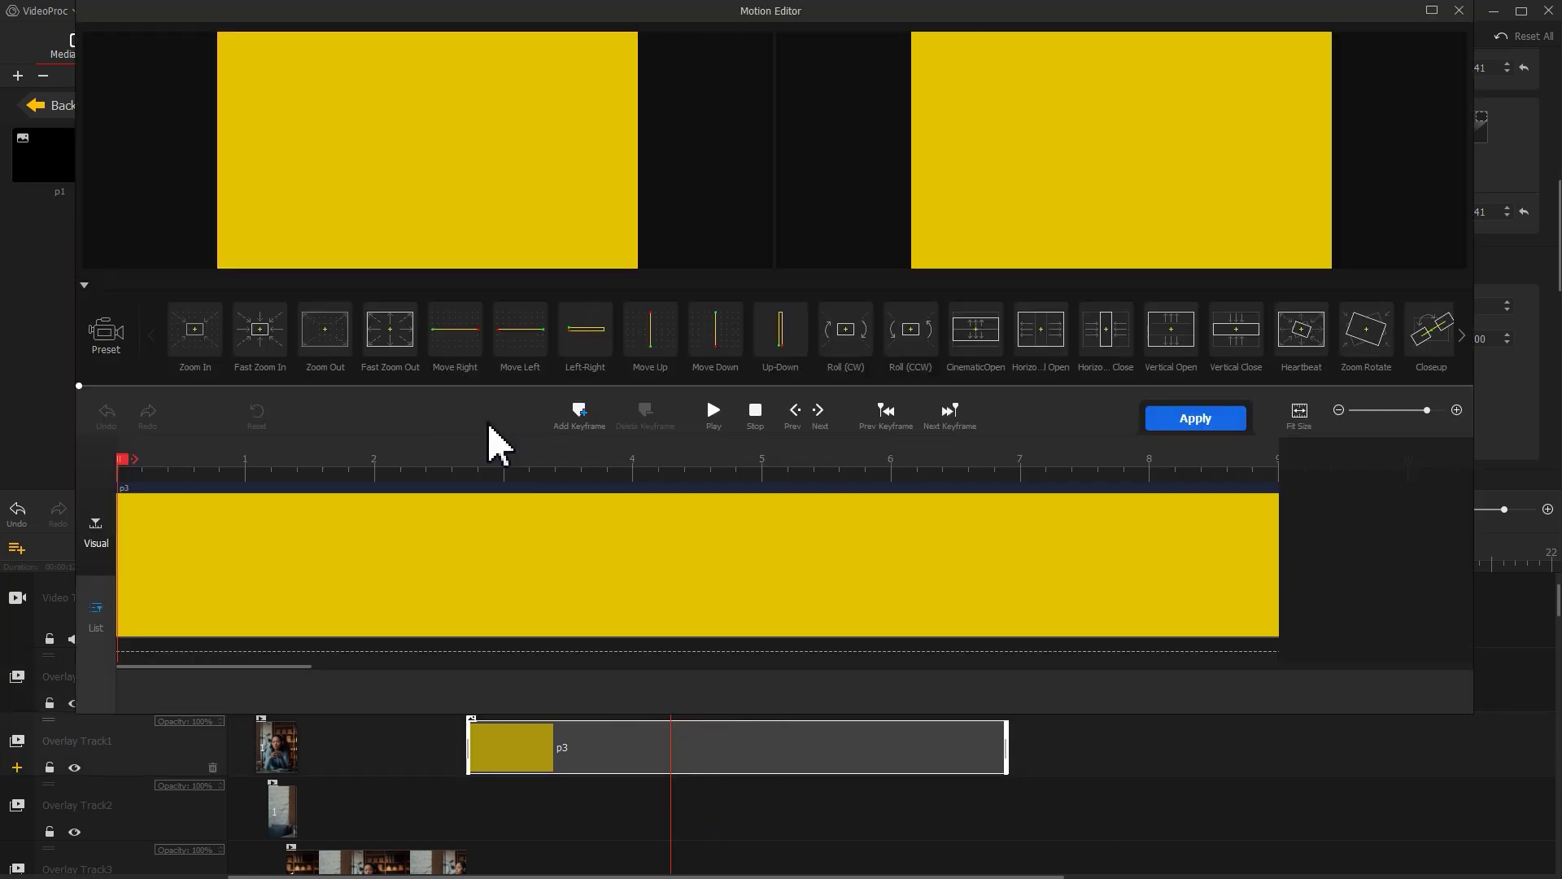
left_click(272, 464)
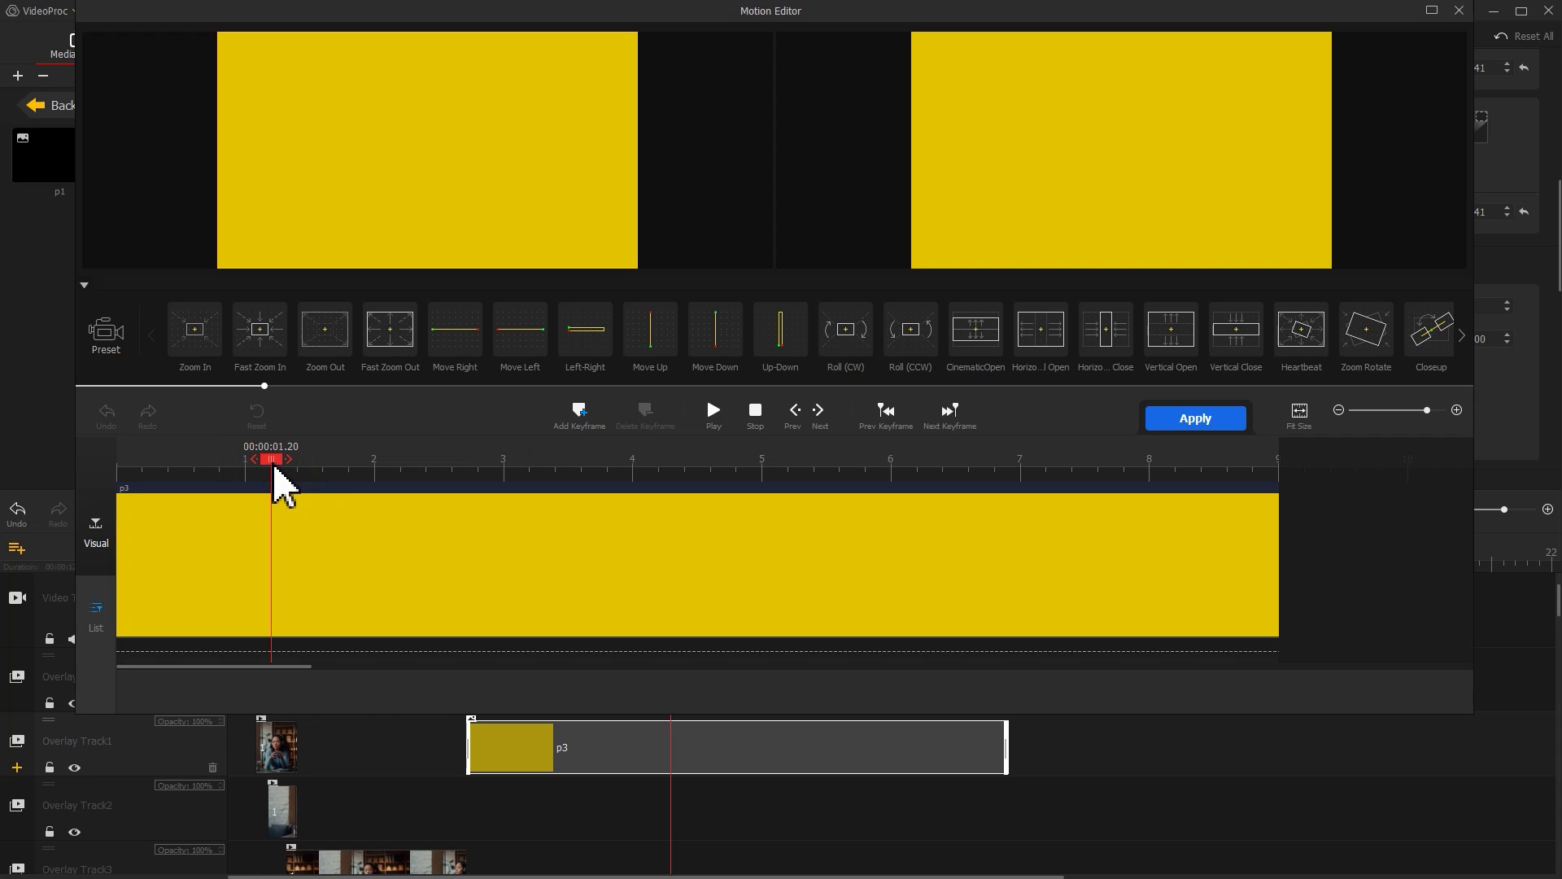
left_click(578, 415)
left_click_drag(323, 210, 219, 267)
left_click_drag(533, 91, 627, 46)
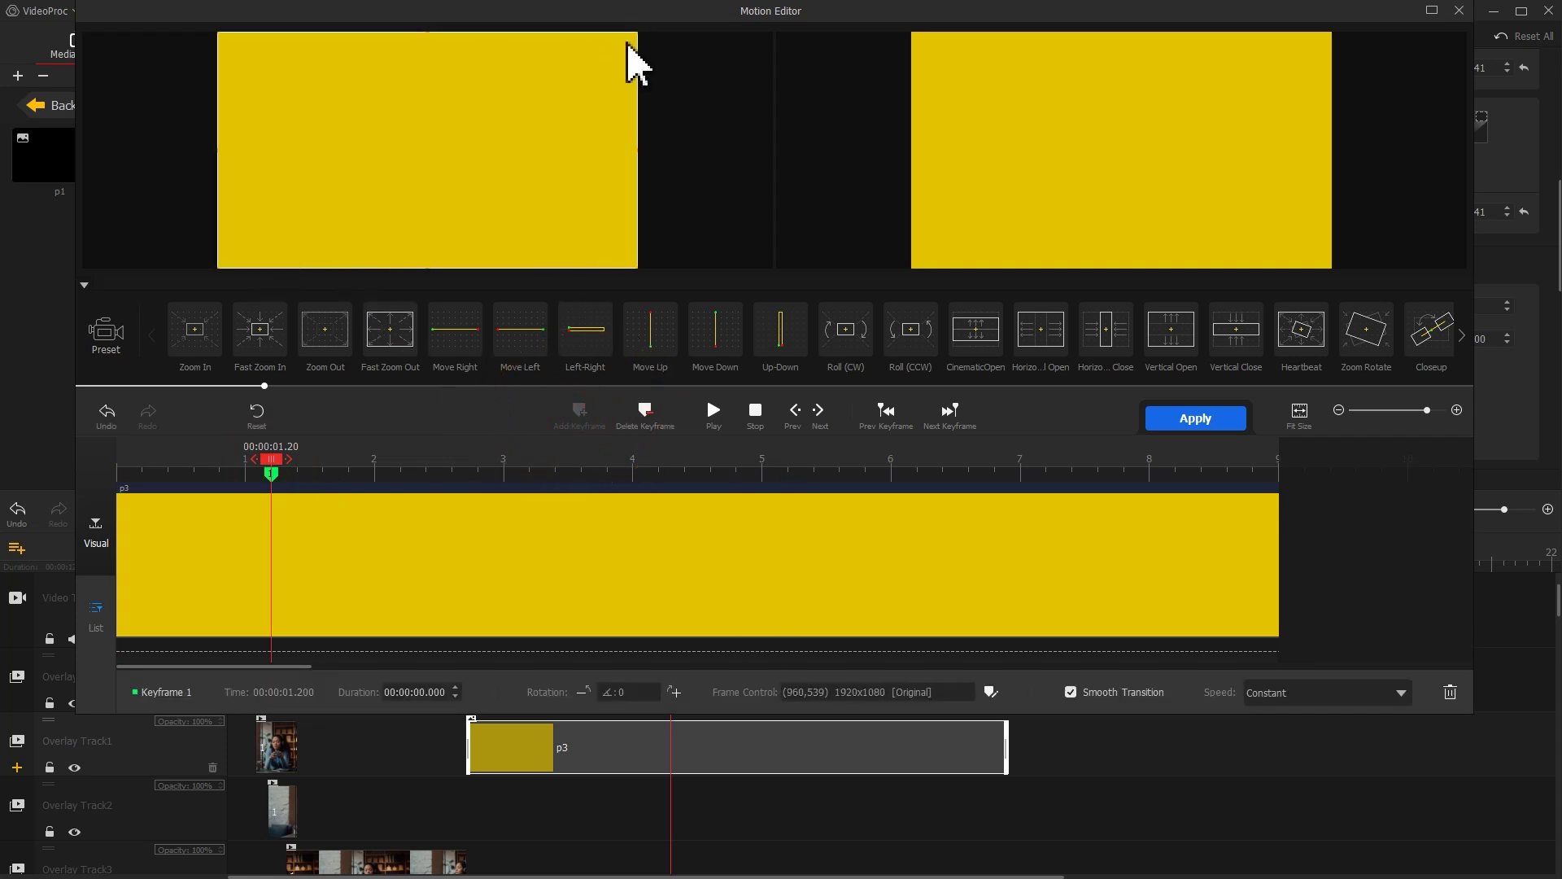
Step: Add a second p3 motion keyframe at 1.60 s with a frame width of 3300 and the Smooth Speed Down 1 transition speed
left_click(535, 461)
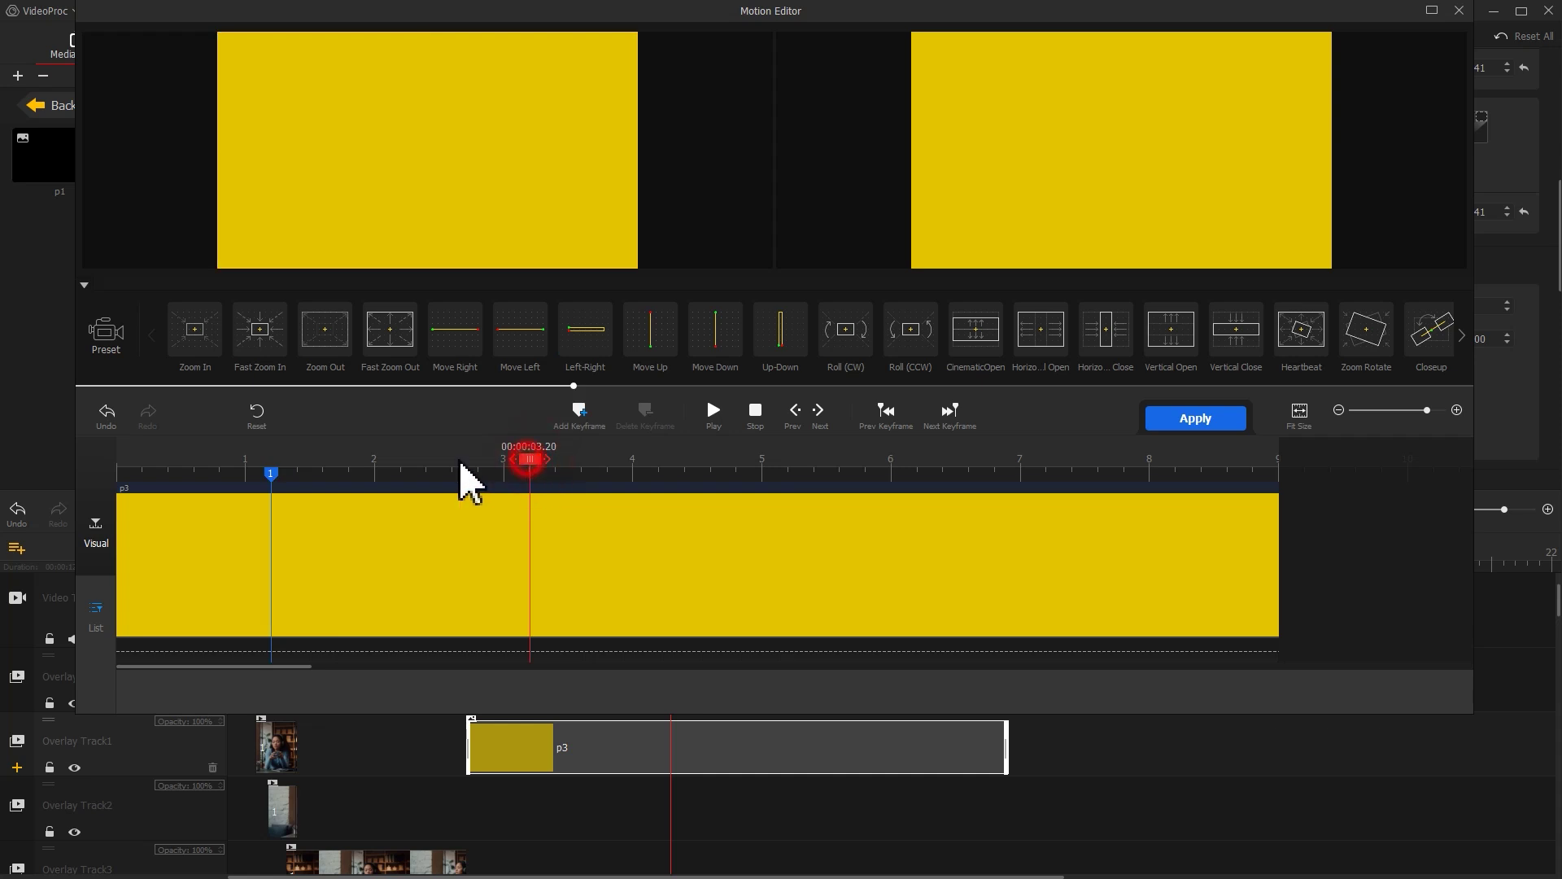
left_click_drag(370, 468, 336, 473)
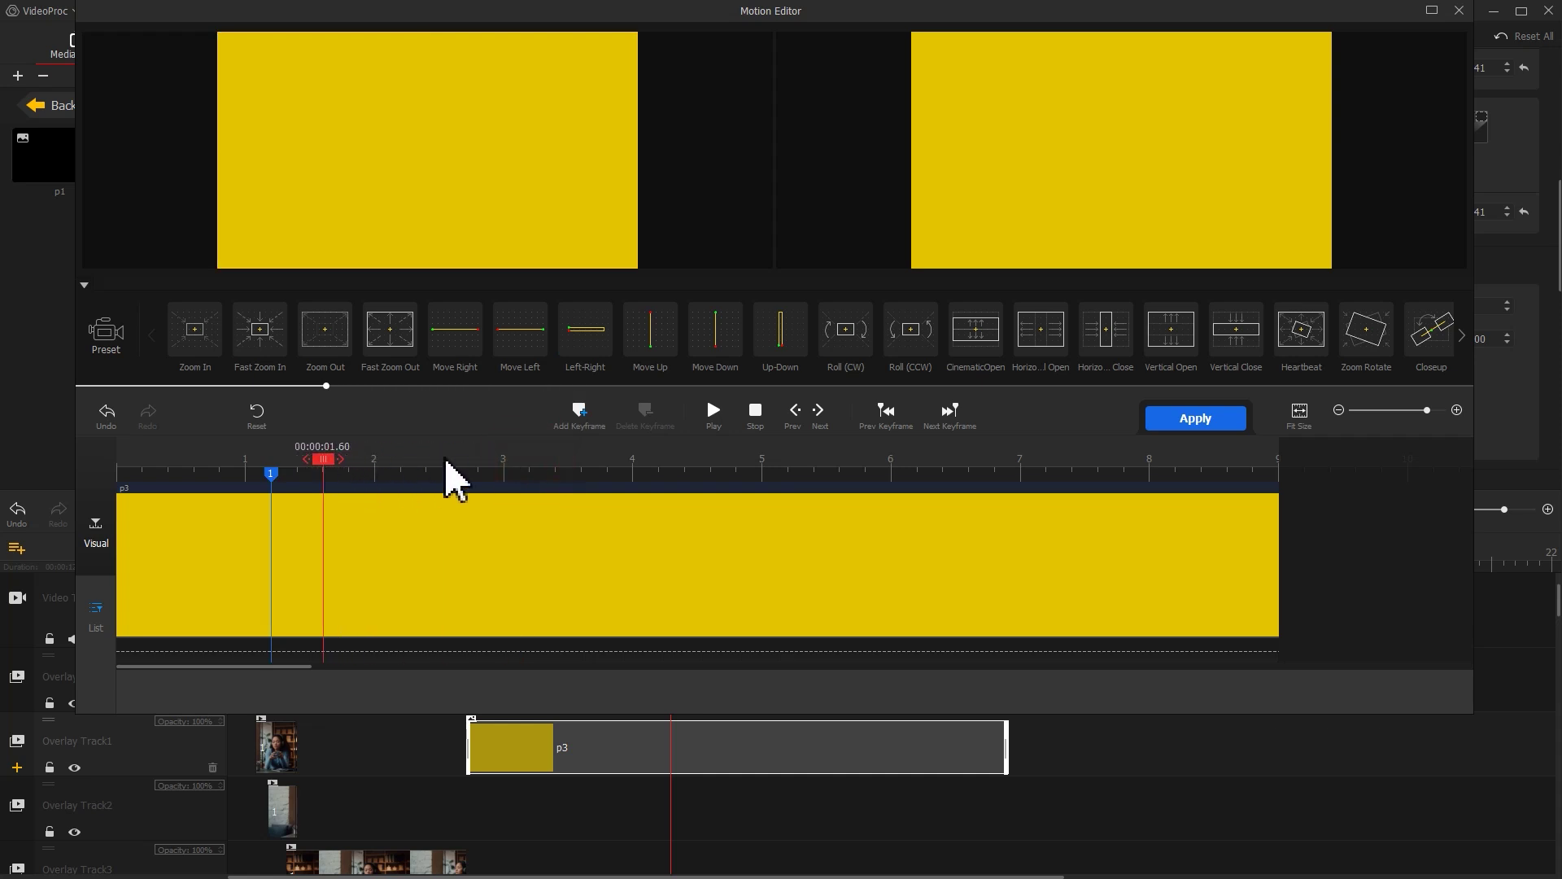
left_click(569, 427)
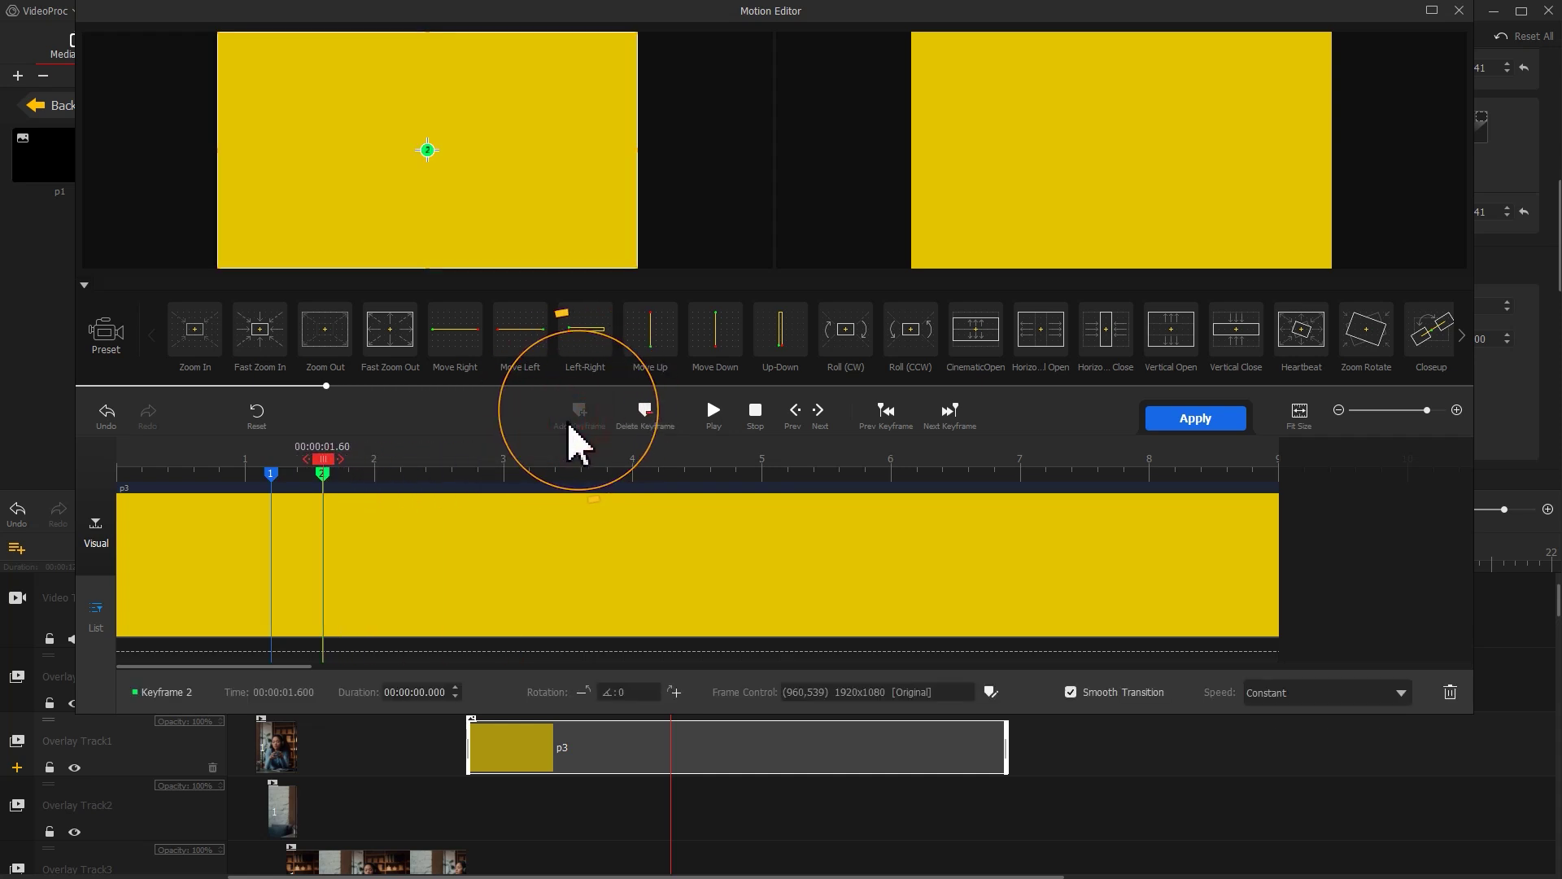
left_click(989, 693)
type("3300")
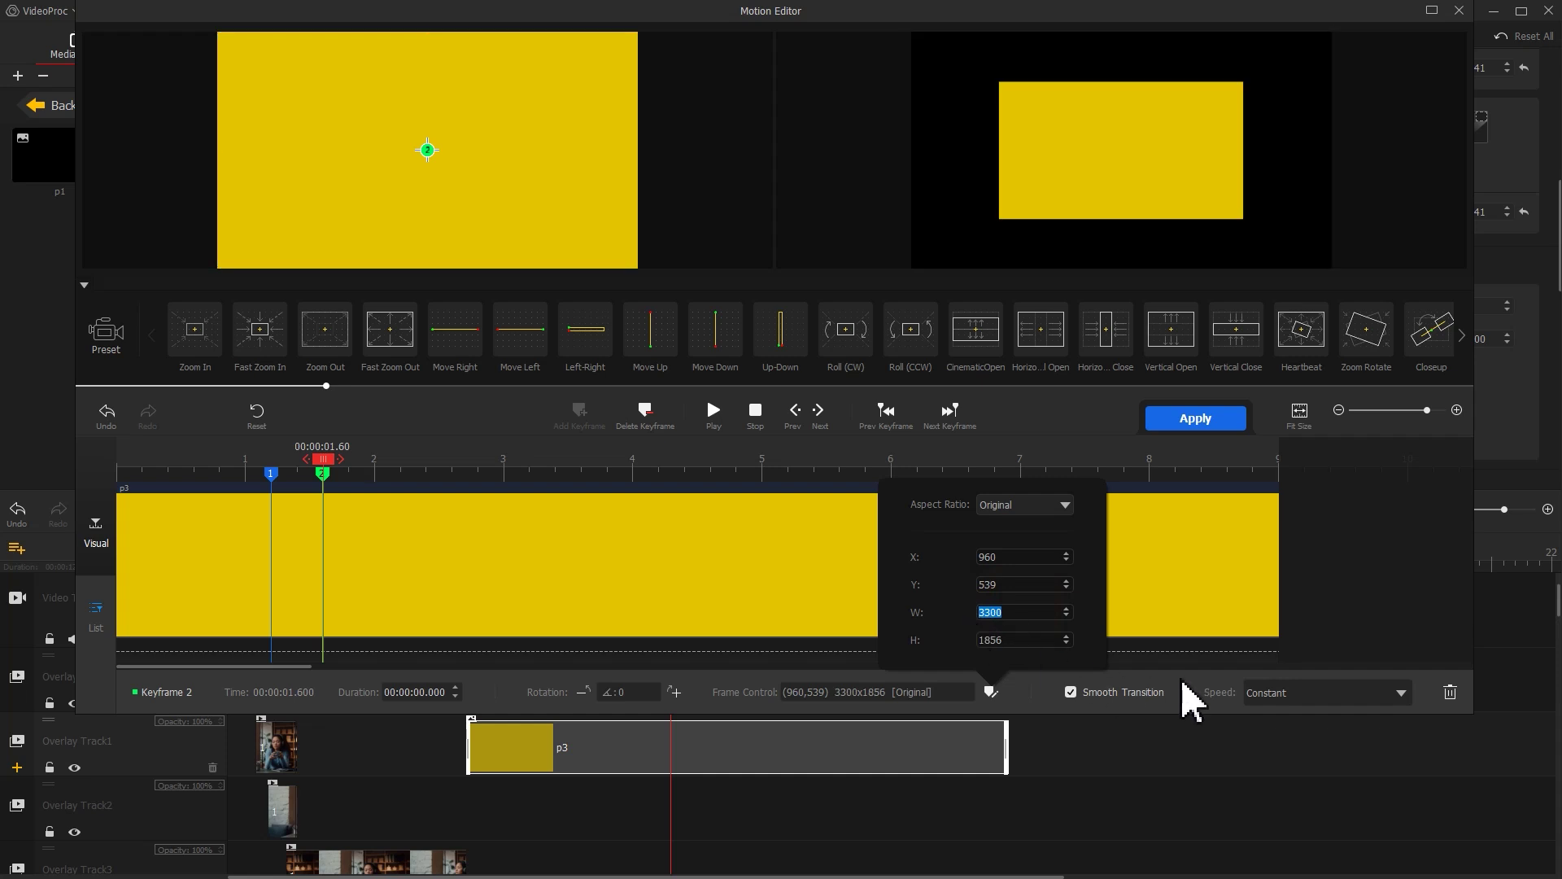
left_click(1323, 693)
left_click(1347, 825)
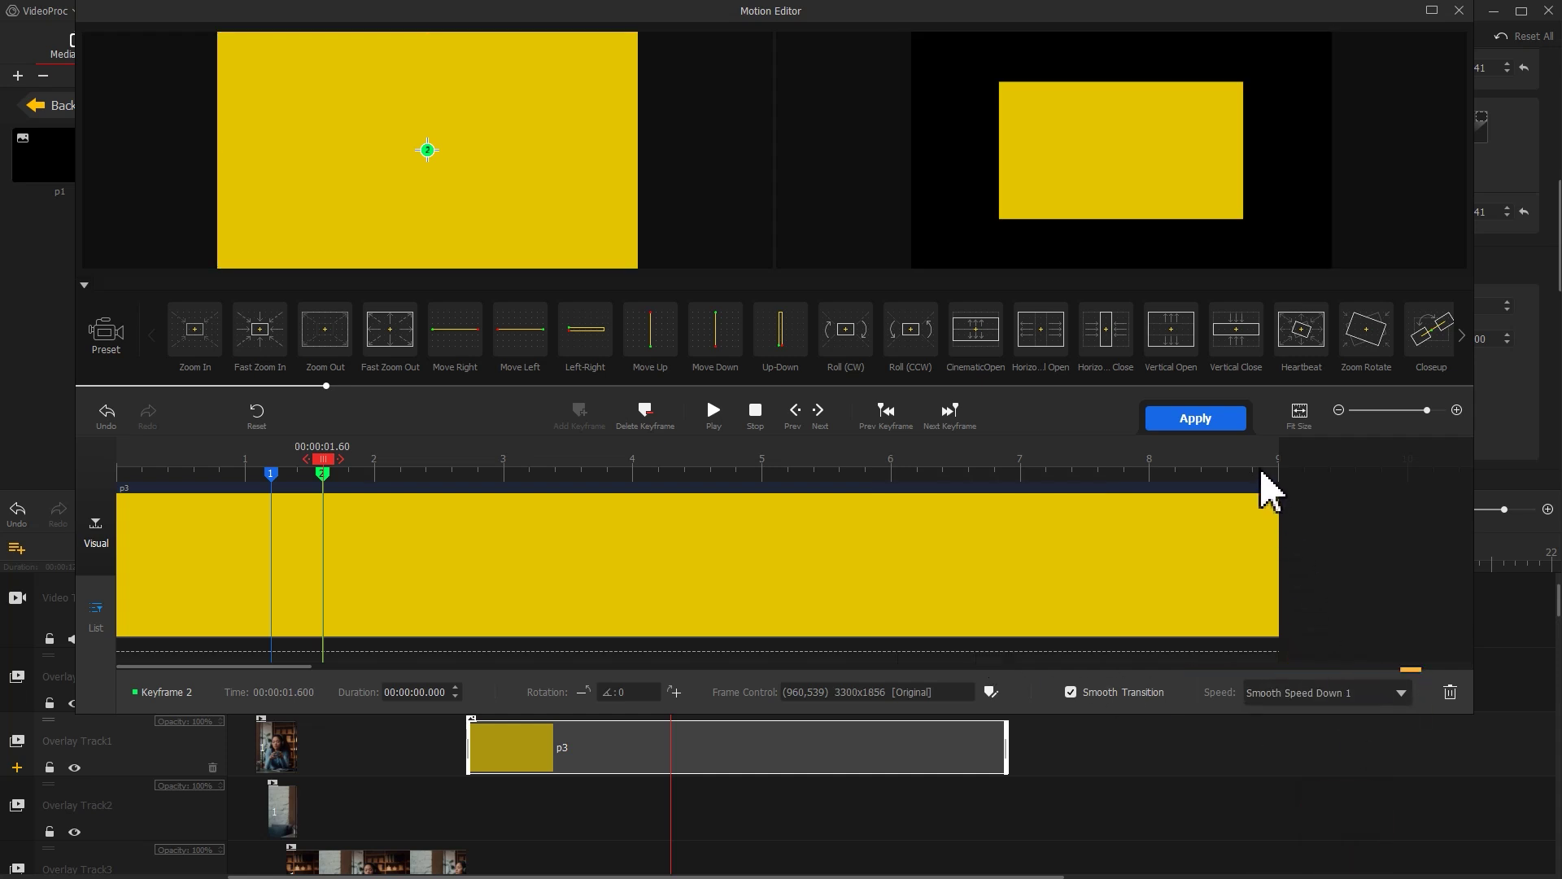
Step: Add a third motion keyframe at the end of the p3 clip, 8.99 s, and apply the motion
left_click_drag(1266, 487, 1334, 480)
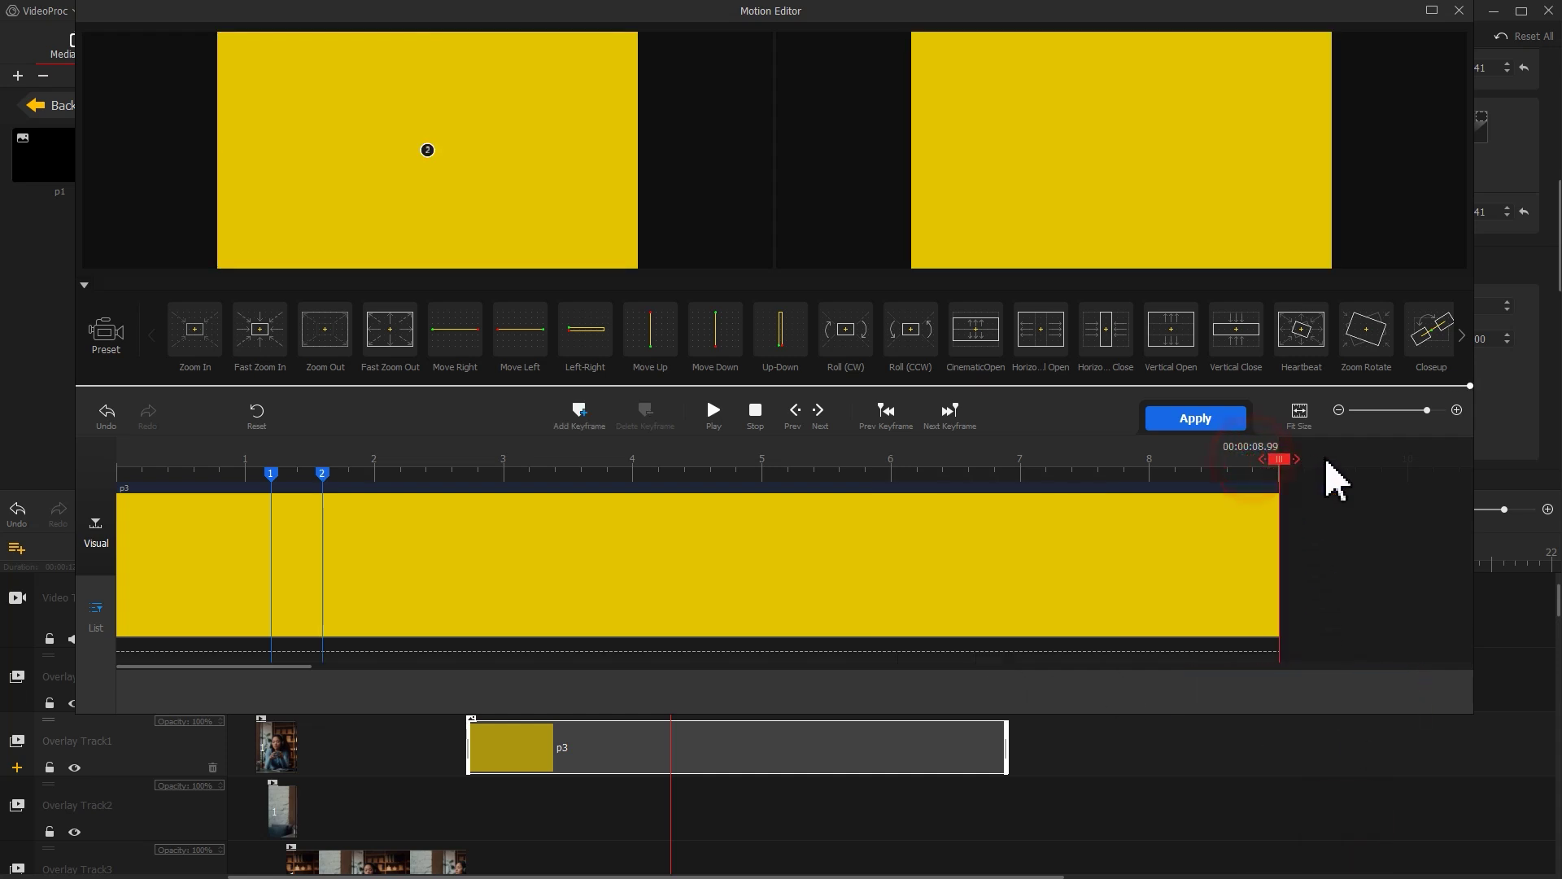
left_click(580, 410)
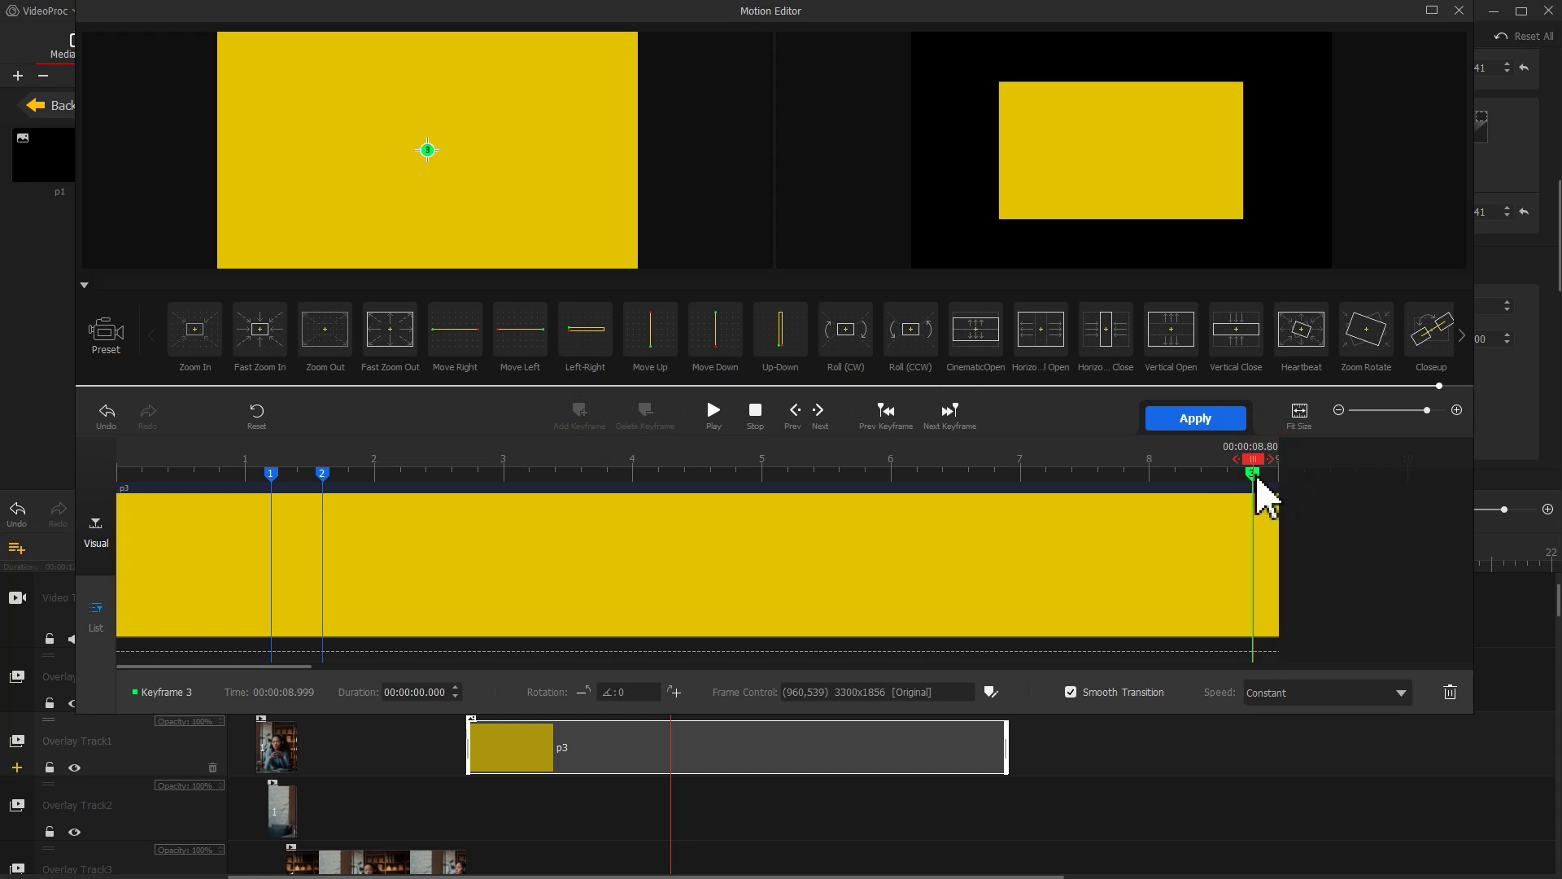
left_click(1193, 419)
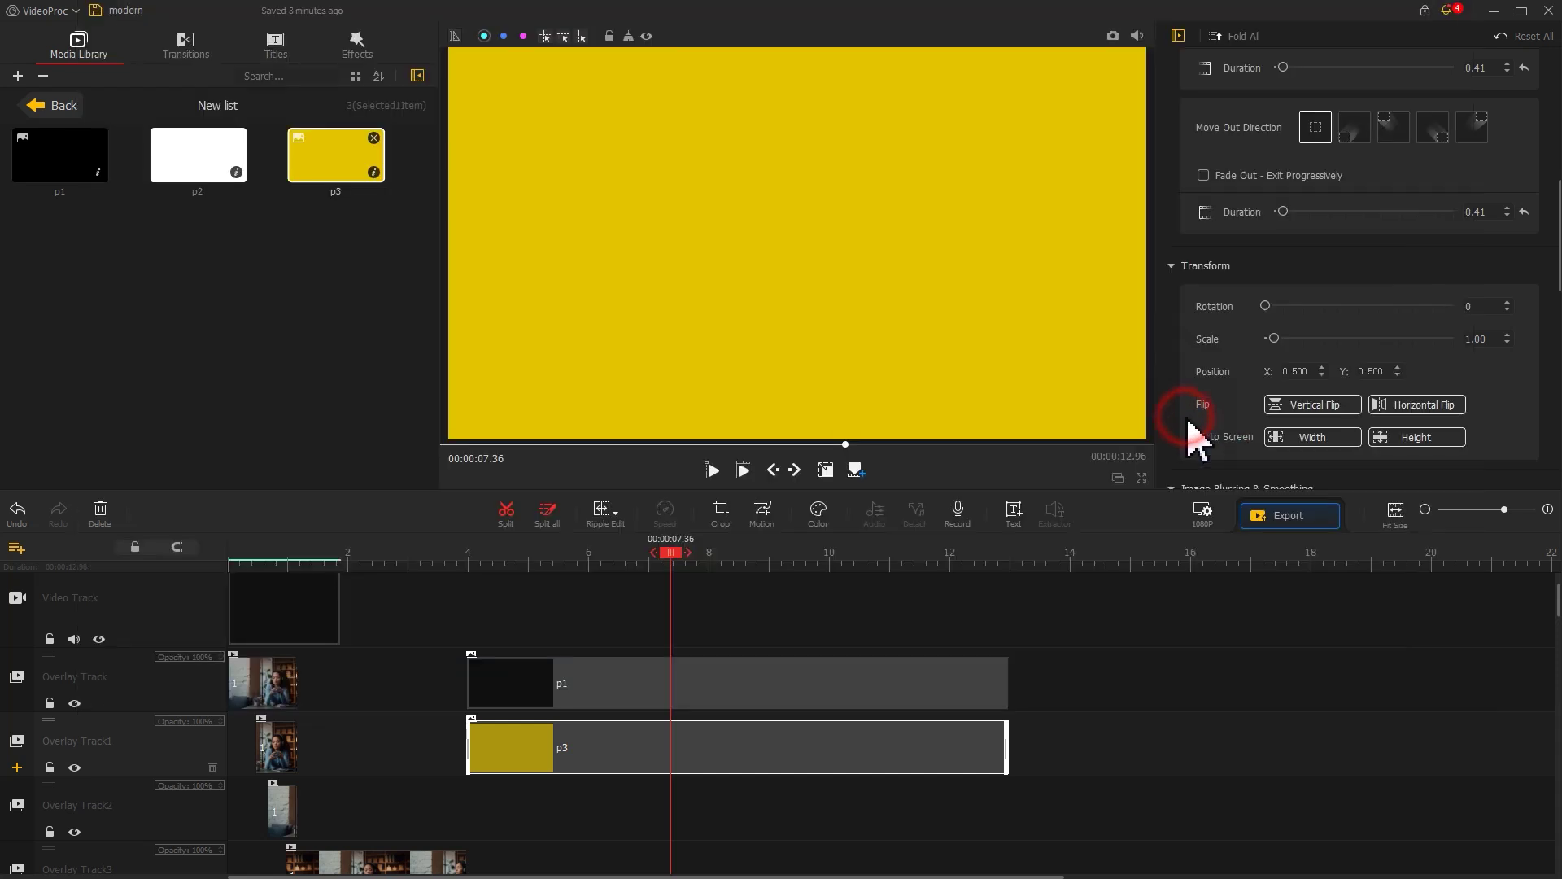
Step: Add a first motion keyframe at 1.08 s to the p1 image on Overlay Track, with the frame enlarged to the full 1920x1080
left_click(643, 682)
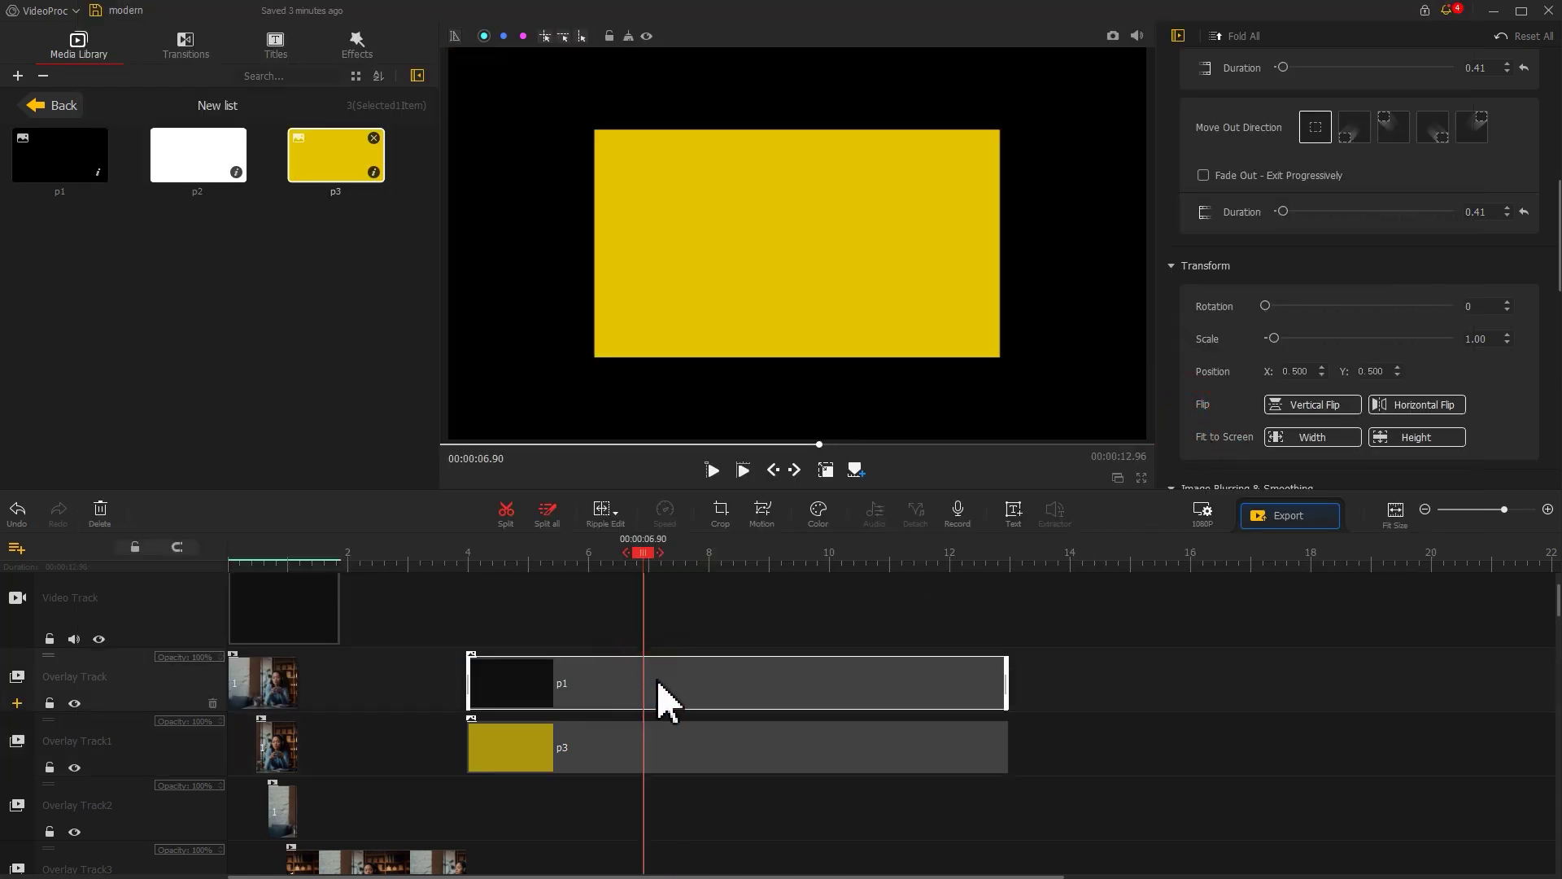
left_click(769, 521)
left_click(254, 460)
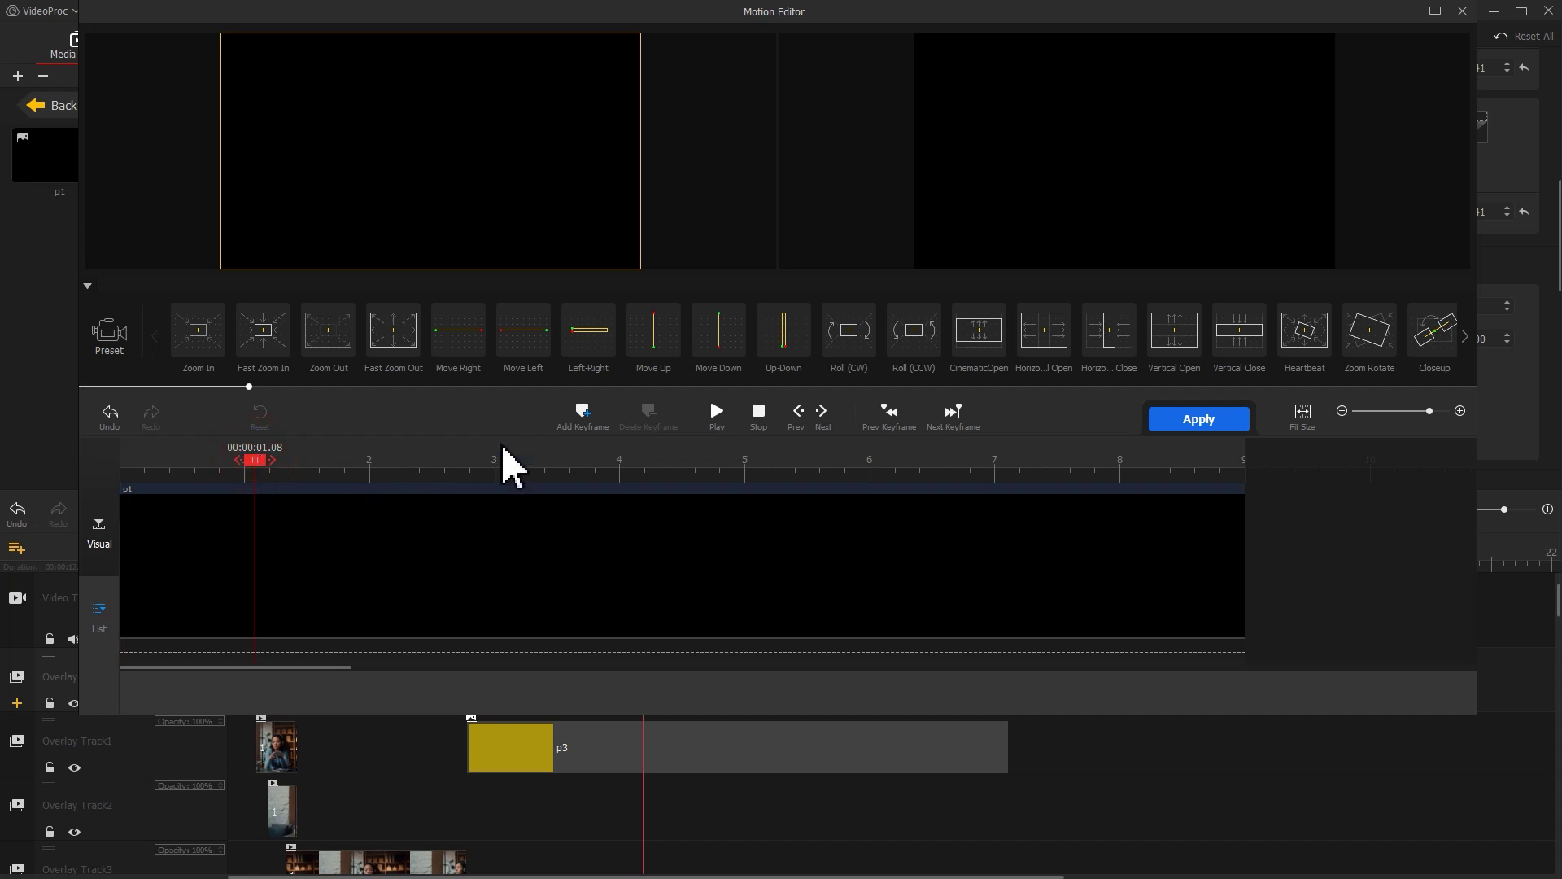
left_click(581, 413)
left_click_drag(325, 210, 249, 261)
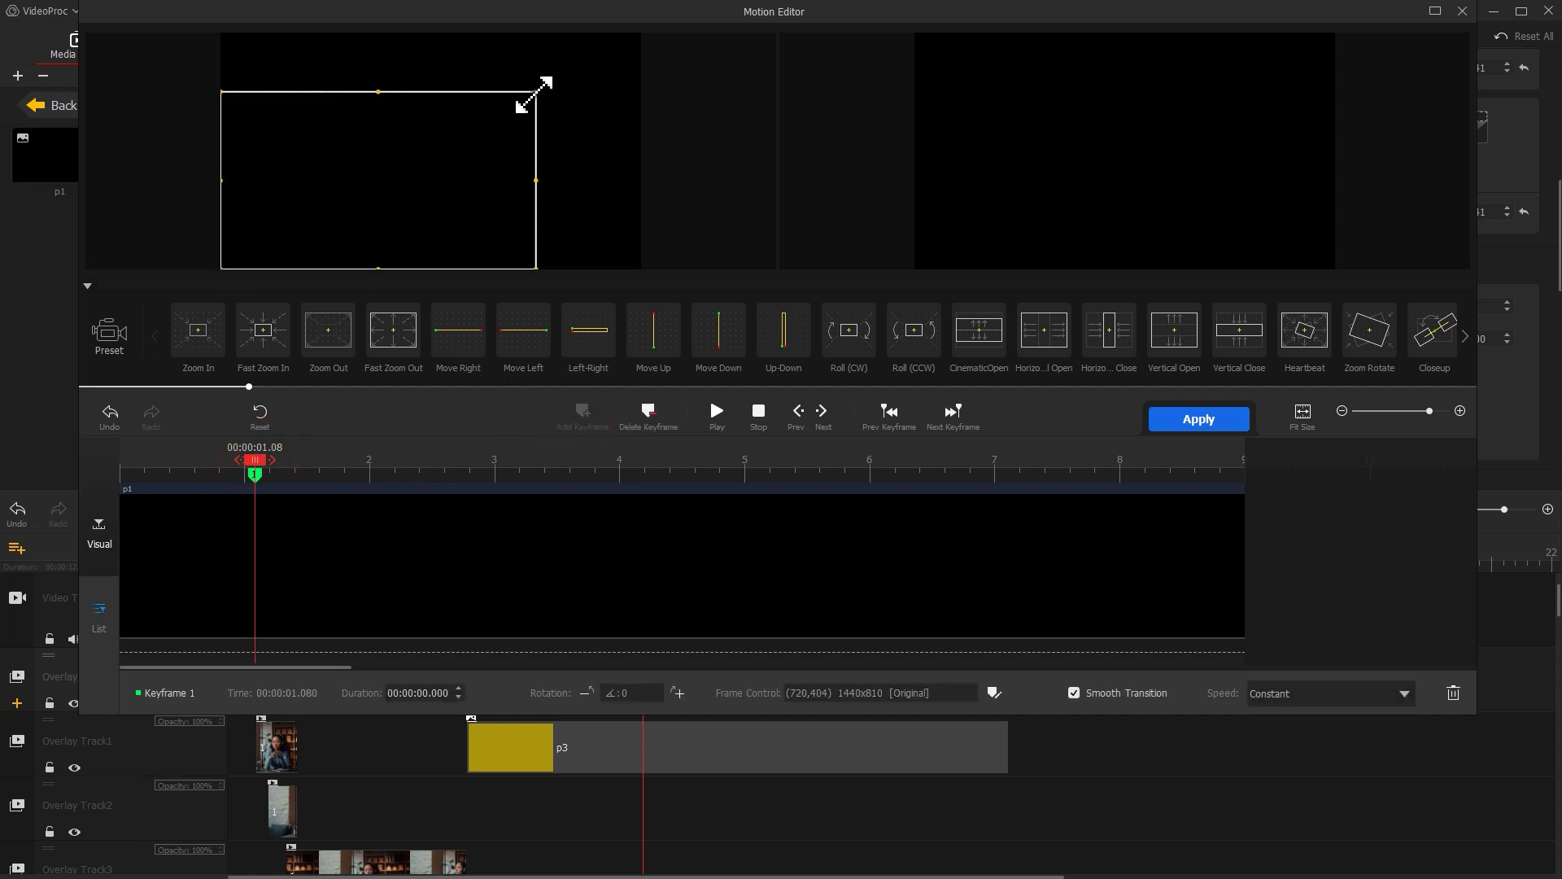
left_click_drag(535, 95, 646, 63)
Step: Add a second p1 motion keyframe at 1.36 s with a frame width of 2500 and the Smooth Speed Down 1 transition speed
left_click_drag(314, 461, 298, 468)
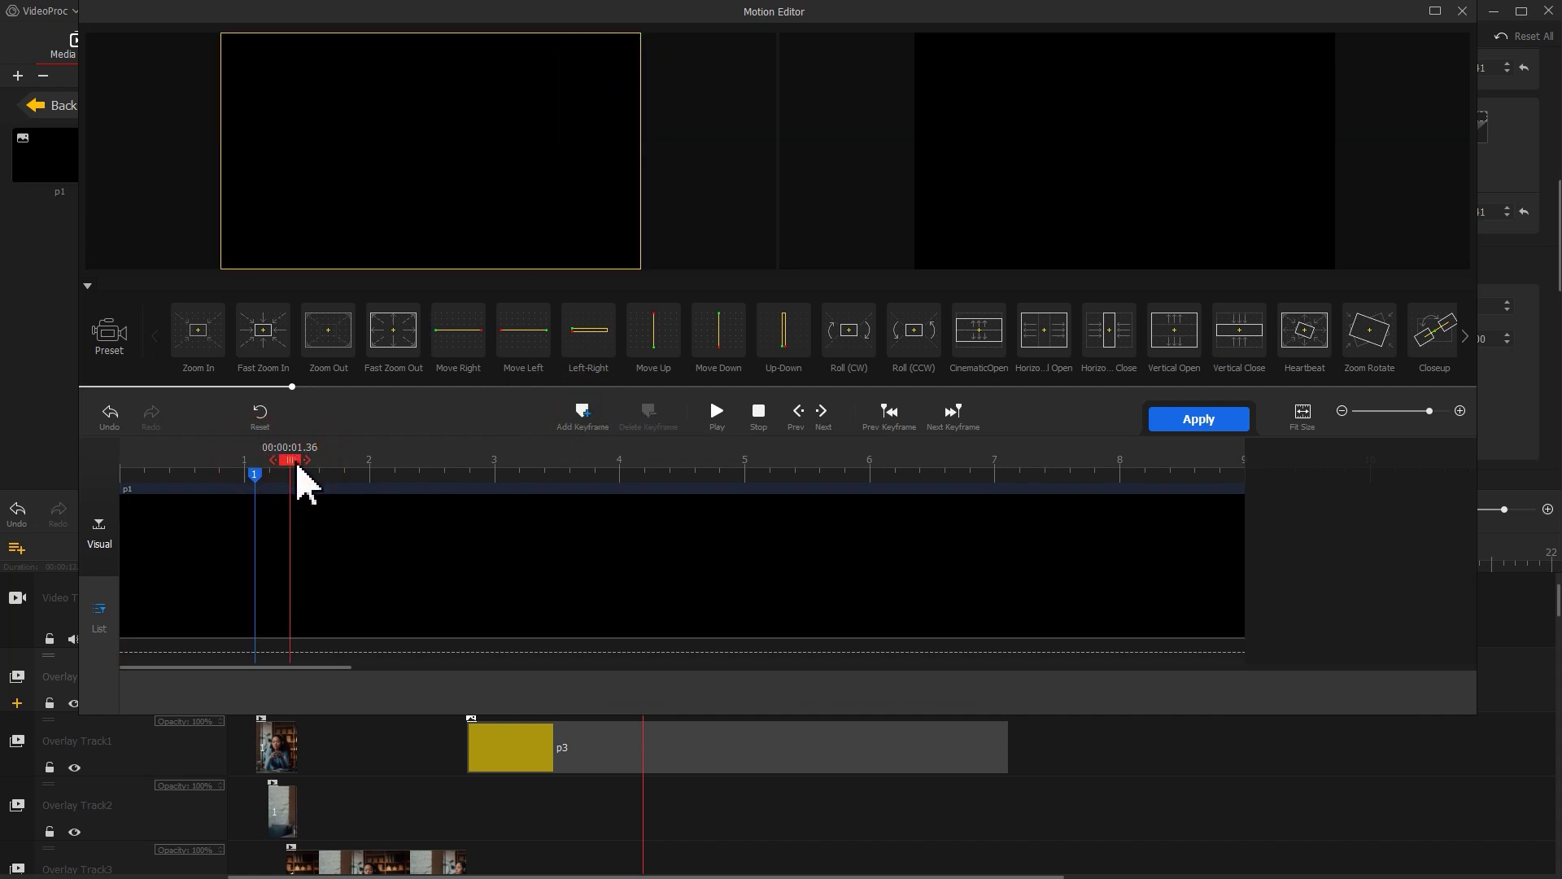
left_click(579, 416)
left_click(993, 693)
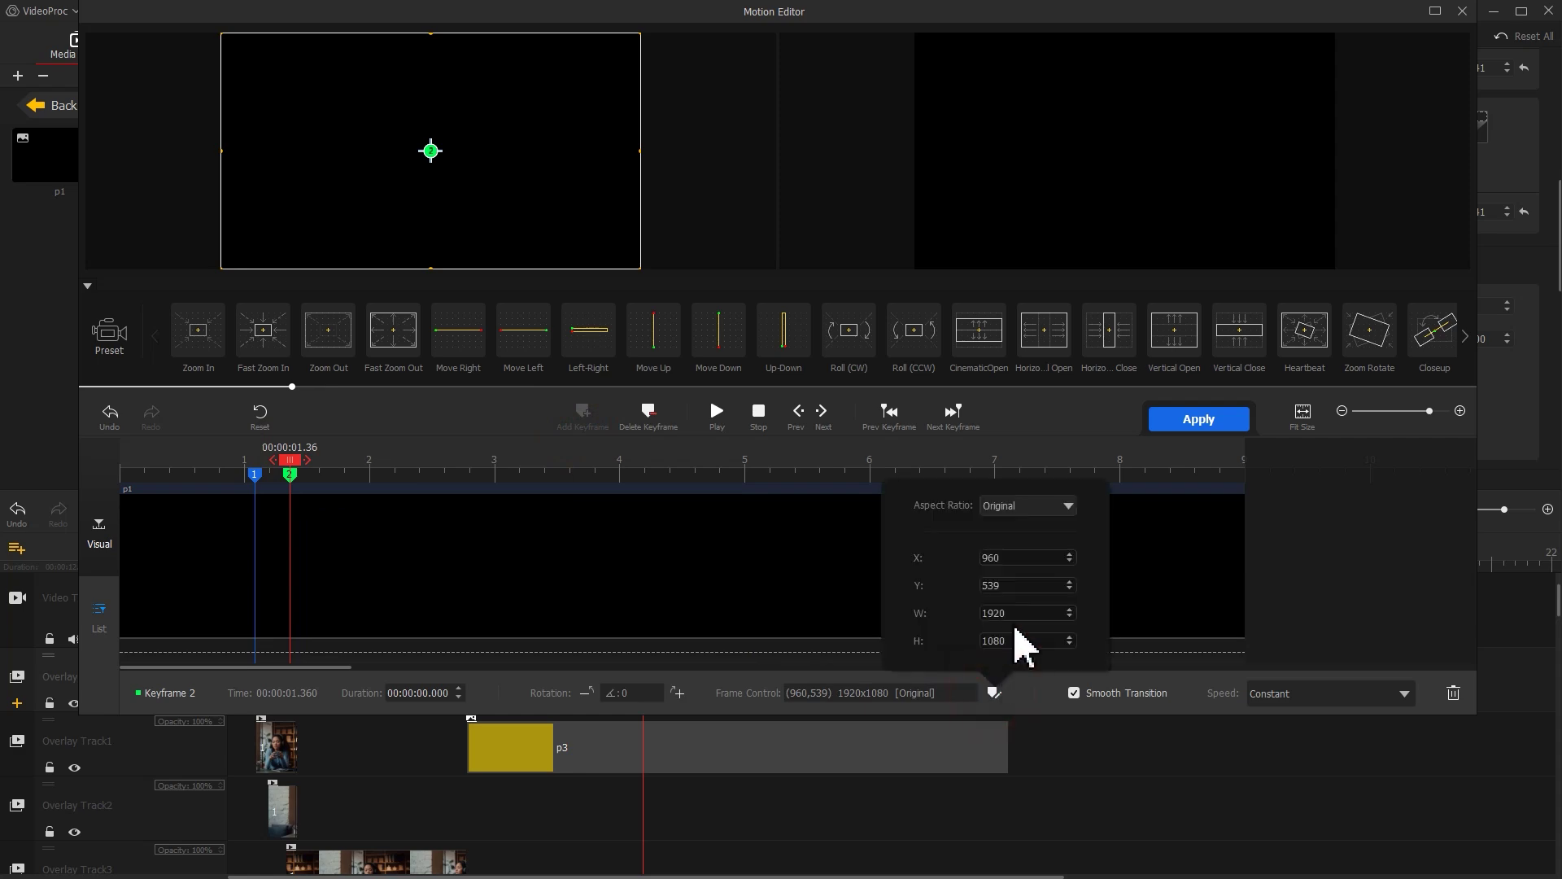
left_click(1322, 696)
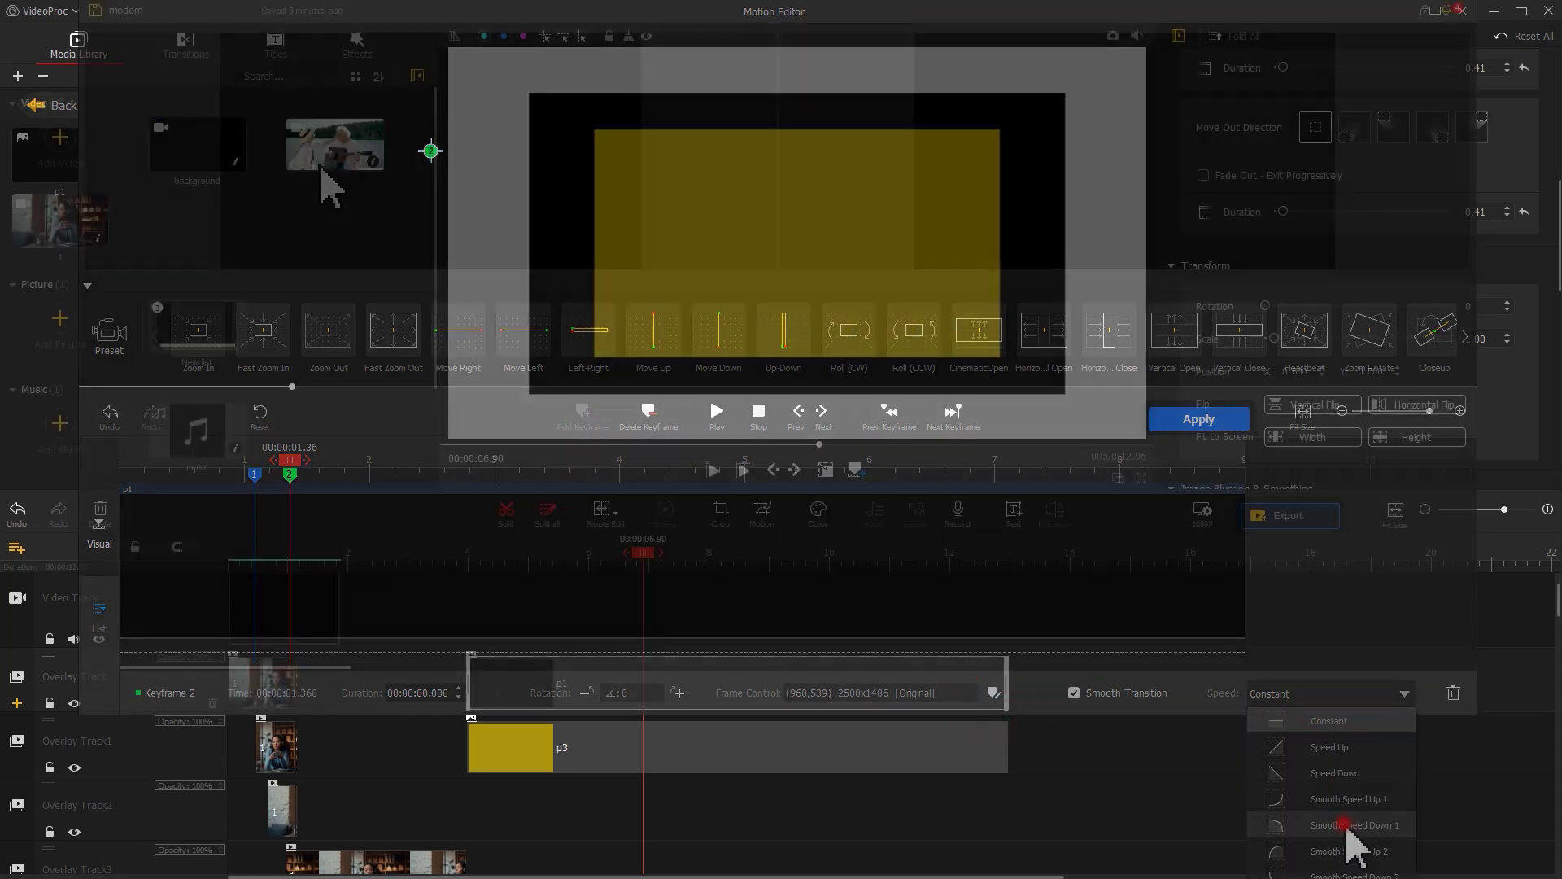
Step: Place video 2 on Overlay Track2 from about 6.8 s, trim it to end at 12.96 s, and fit it to the screen height
left_click_drag(333, 155, 691, 687)
left_click_drag(991, 557, 1010, 559)
left_click(1123, 673)
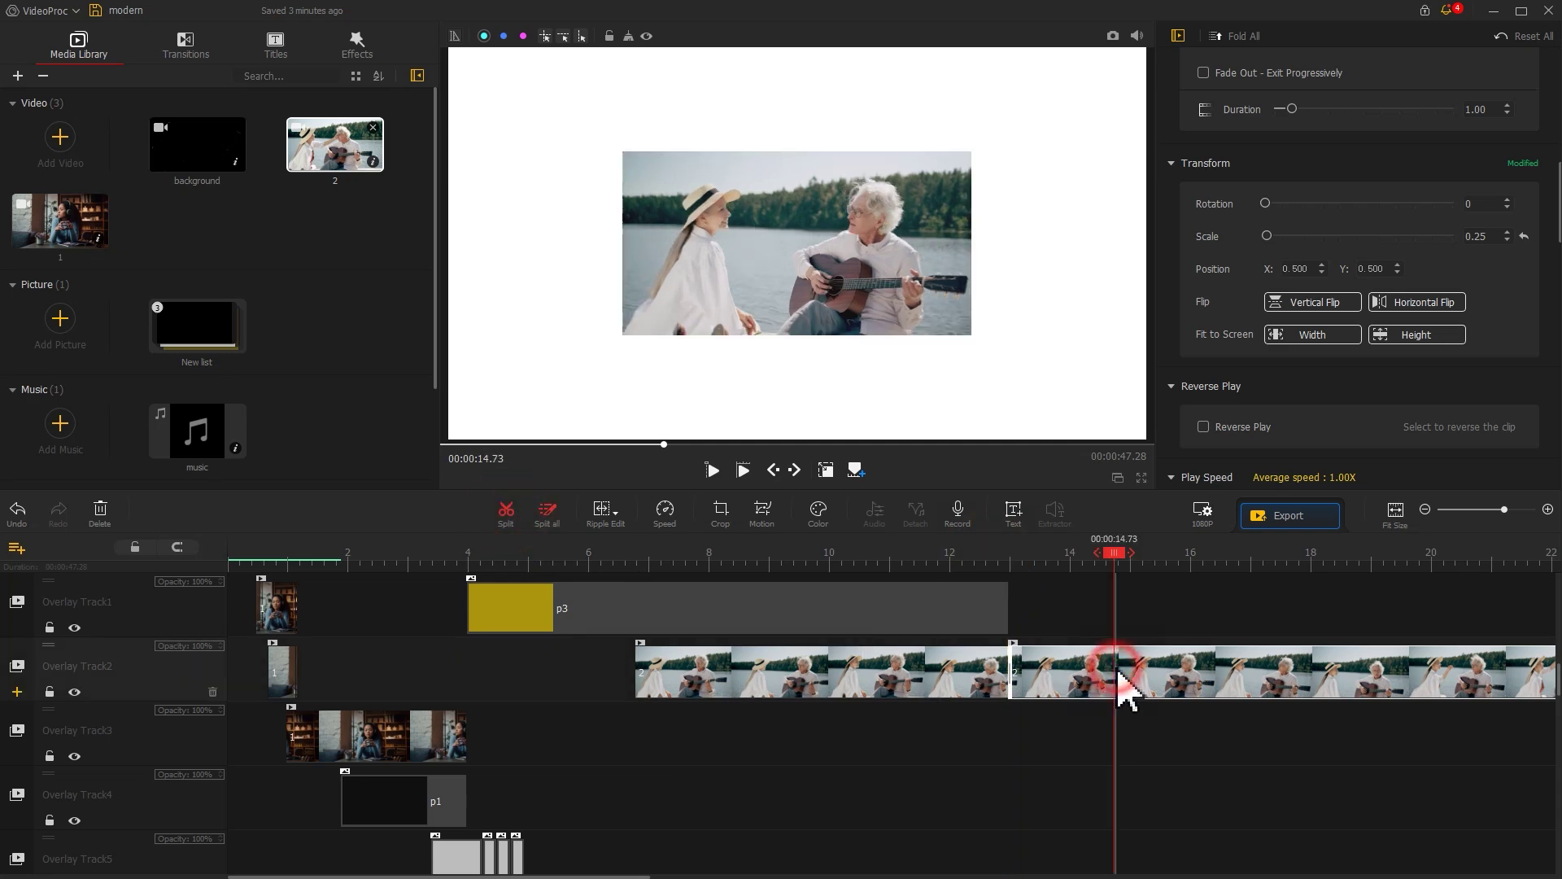
key("Delete")
left_click(850, 680)
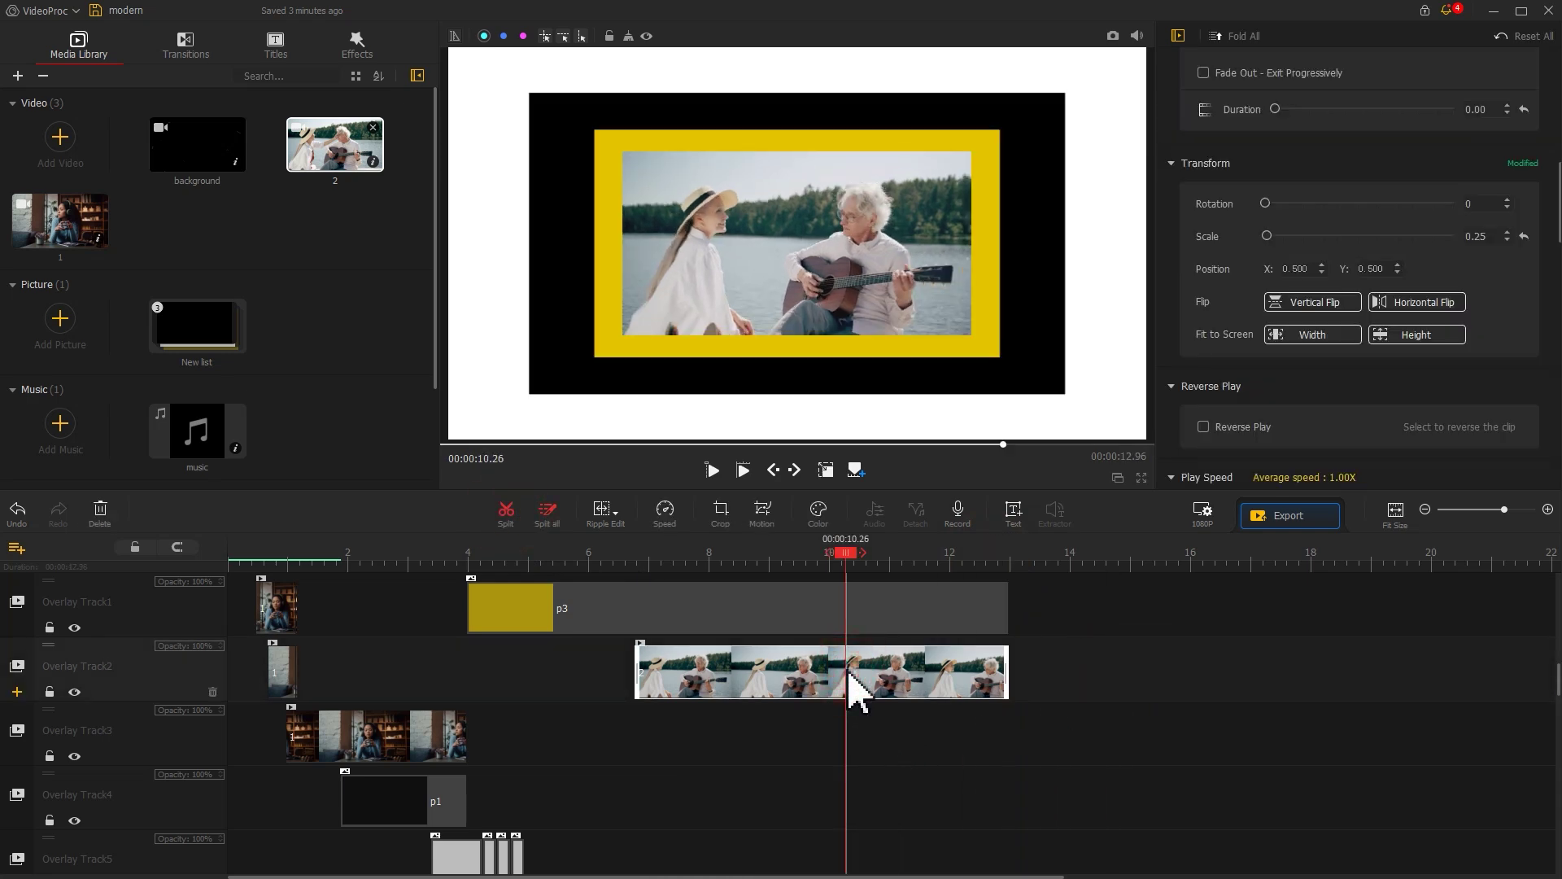
left_click(1385, 340)
Step: Add a motion keyframe at the start of video 2 with a frame width of 4000, and a second keyframe at about 0.75 s
left_click(765, 513)
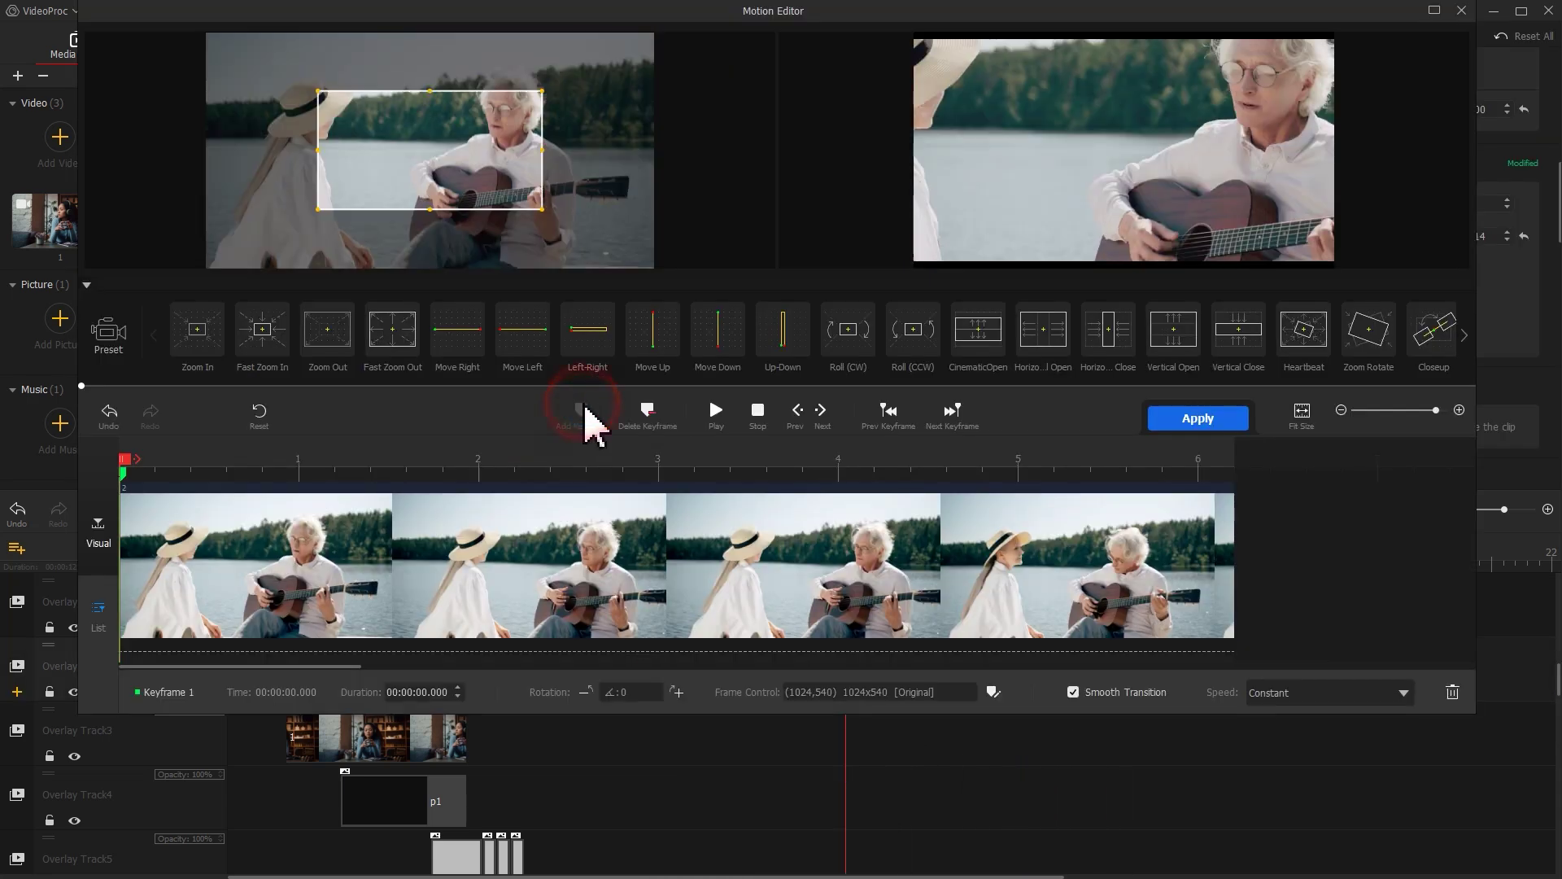
left_click(992, 692)
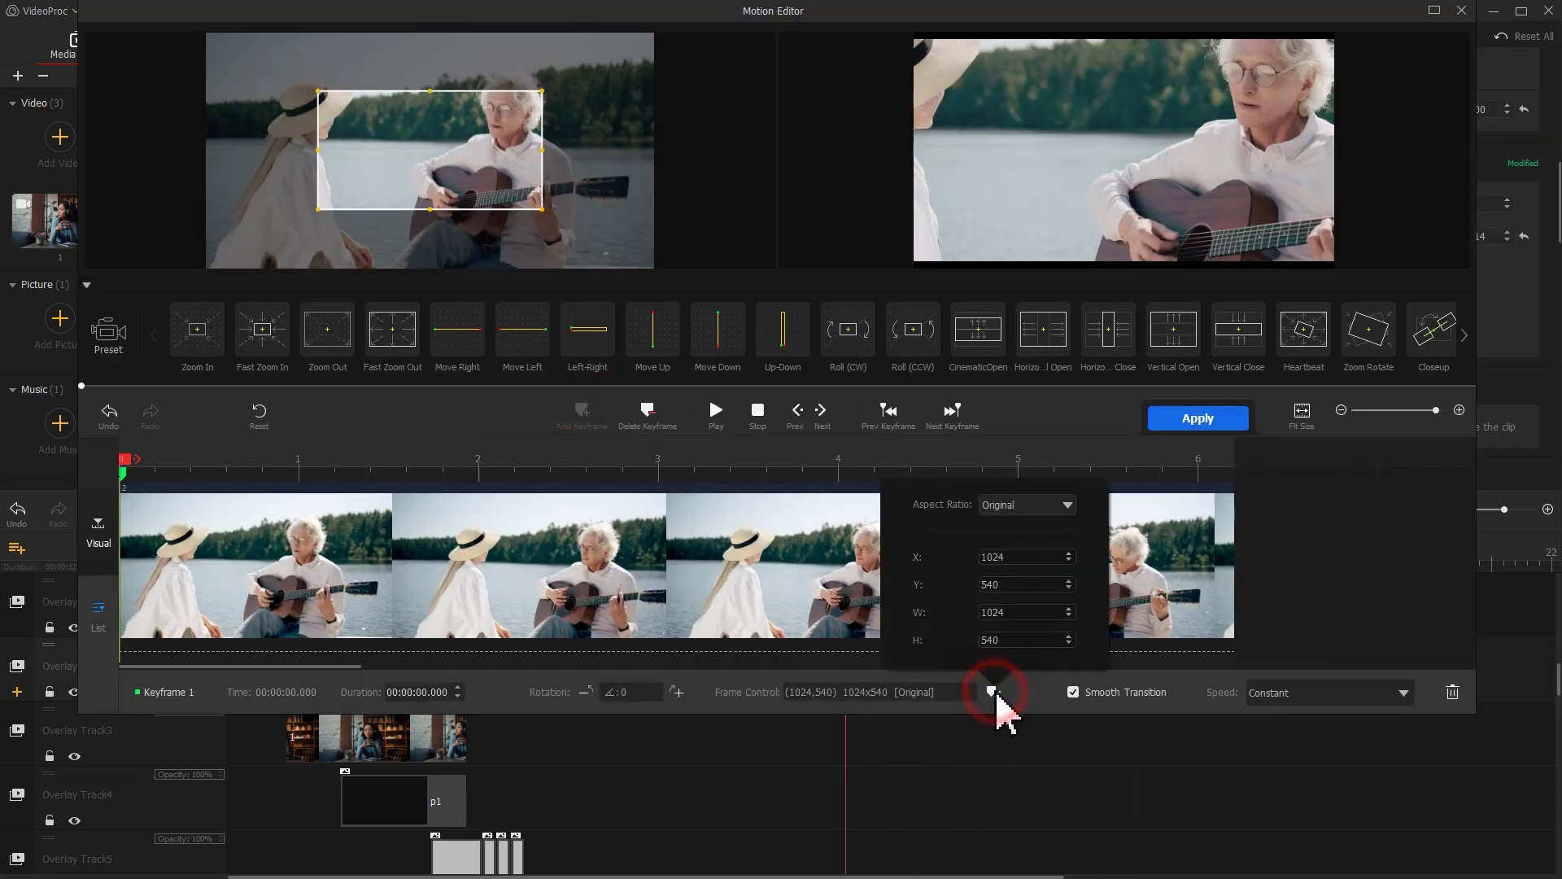
left_click(982, 612)
type("4000")
key("Return")
left_click_drag(226, 462, 253, 467)
left_click(580, 413)
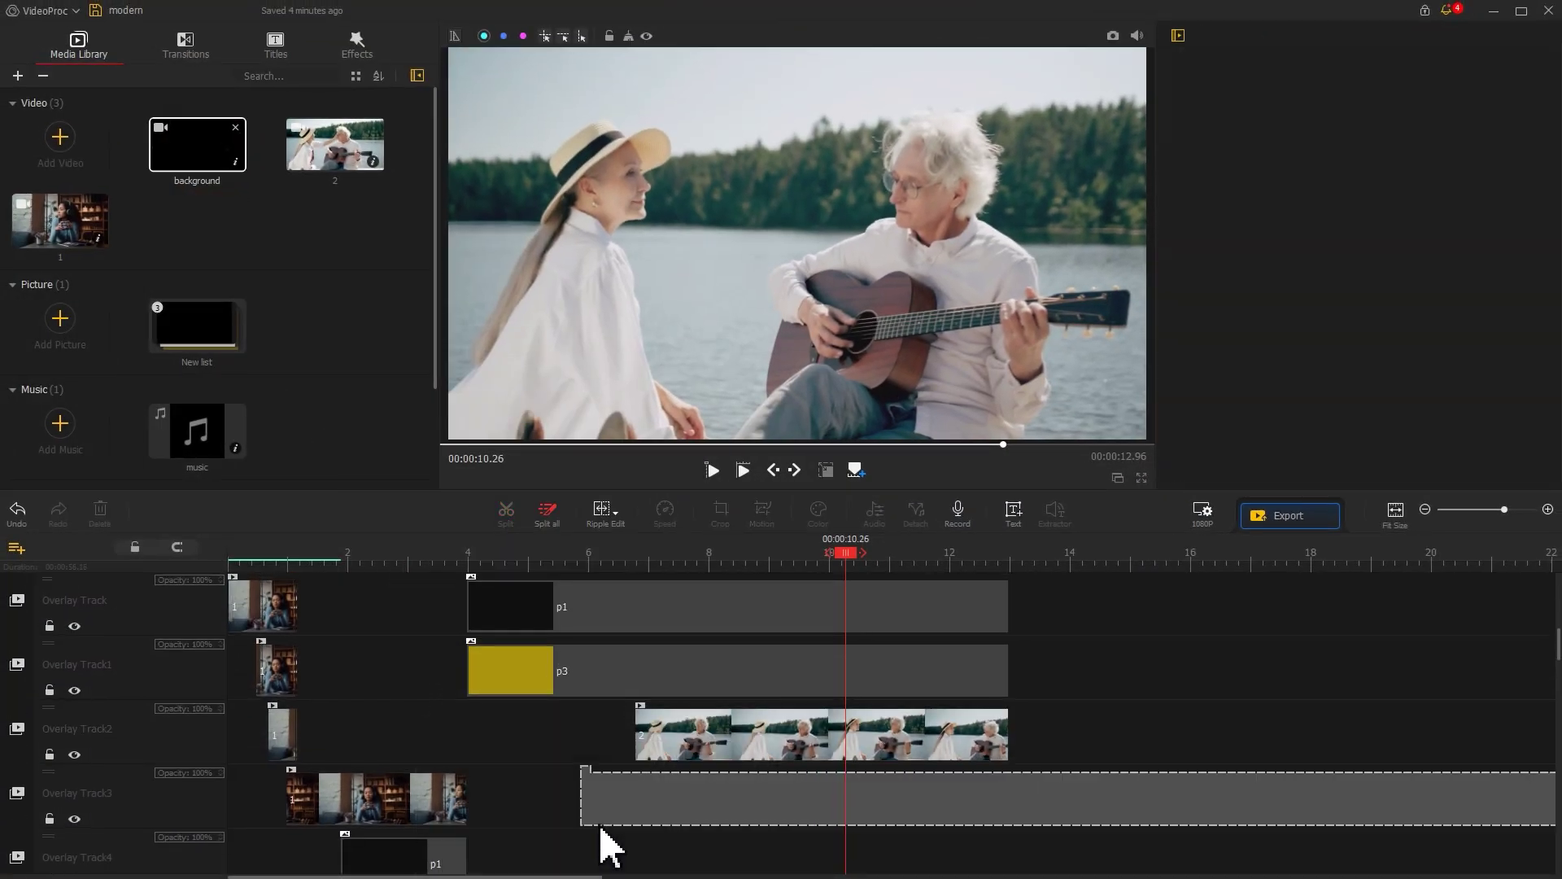
Step: Place the background video at the start of Overlay Track6, split it at 12.96 s, and delete the excess
left_click_drag(610, 846, 306, 814)
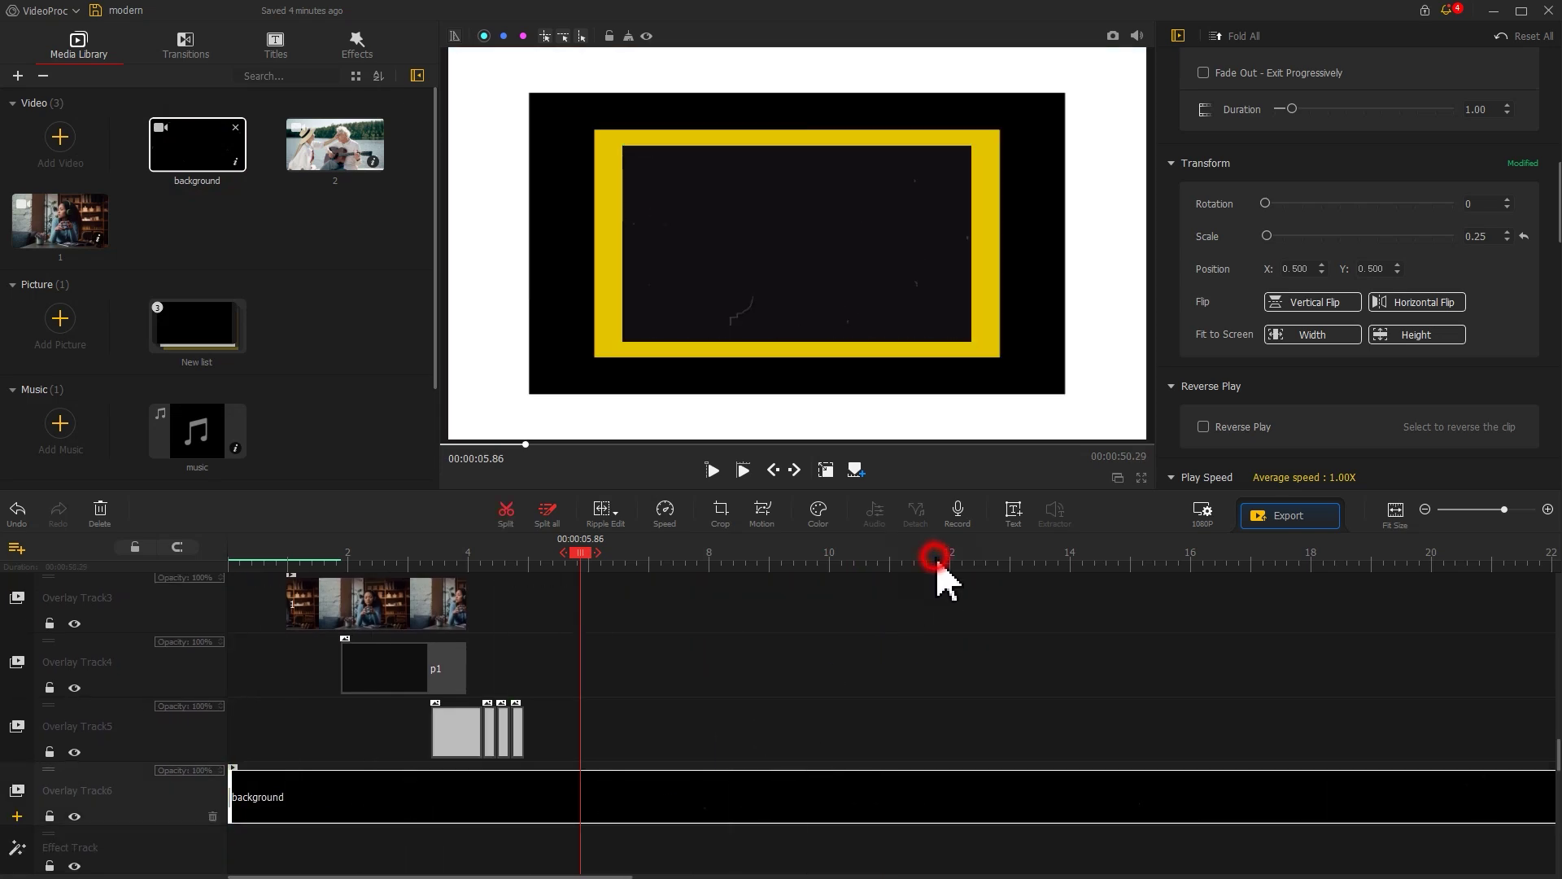
left_click_drag(936, 554, 1010, 561)
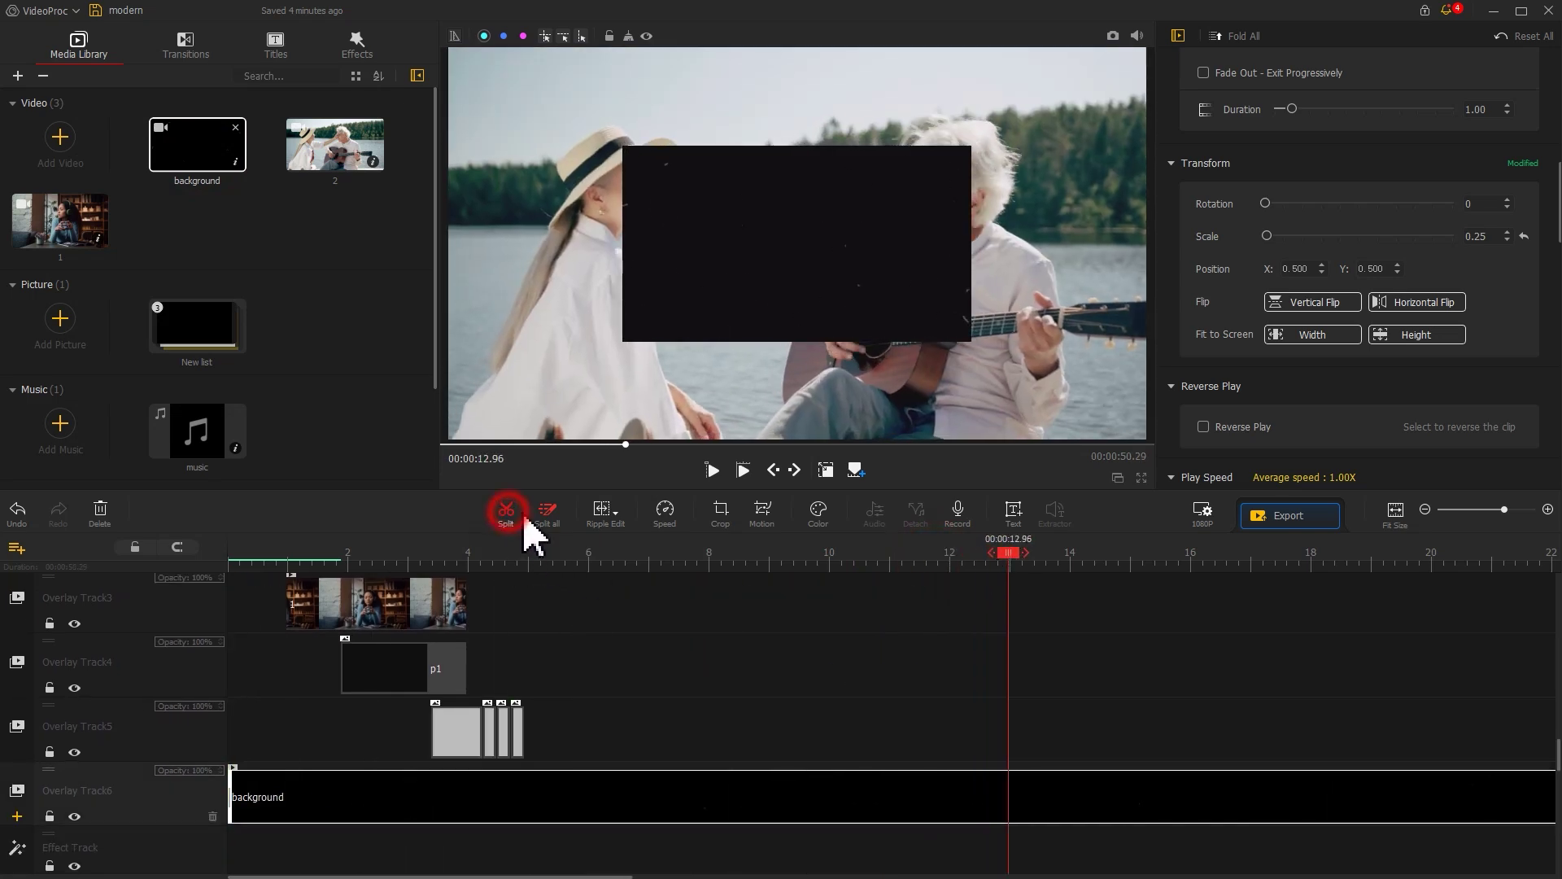
left_click(1057, 788)
key("Delete")
Step: Fit the background clip to the screen height and choose a blend mode that drops its black areas while keeping the specks
left_click(846, 800)
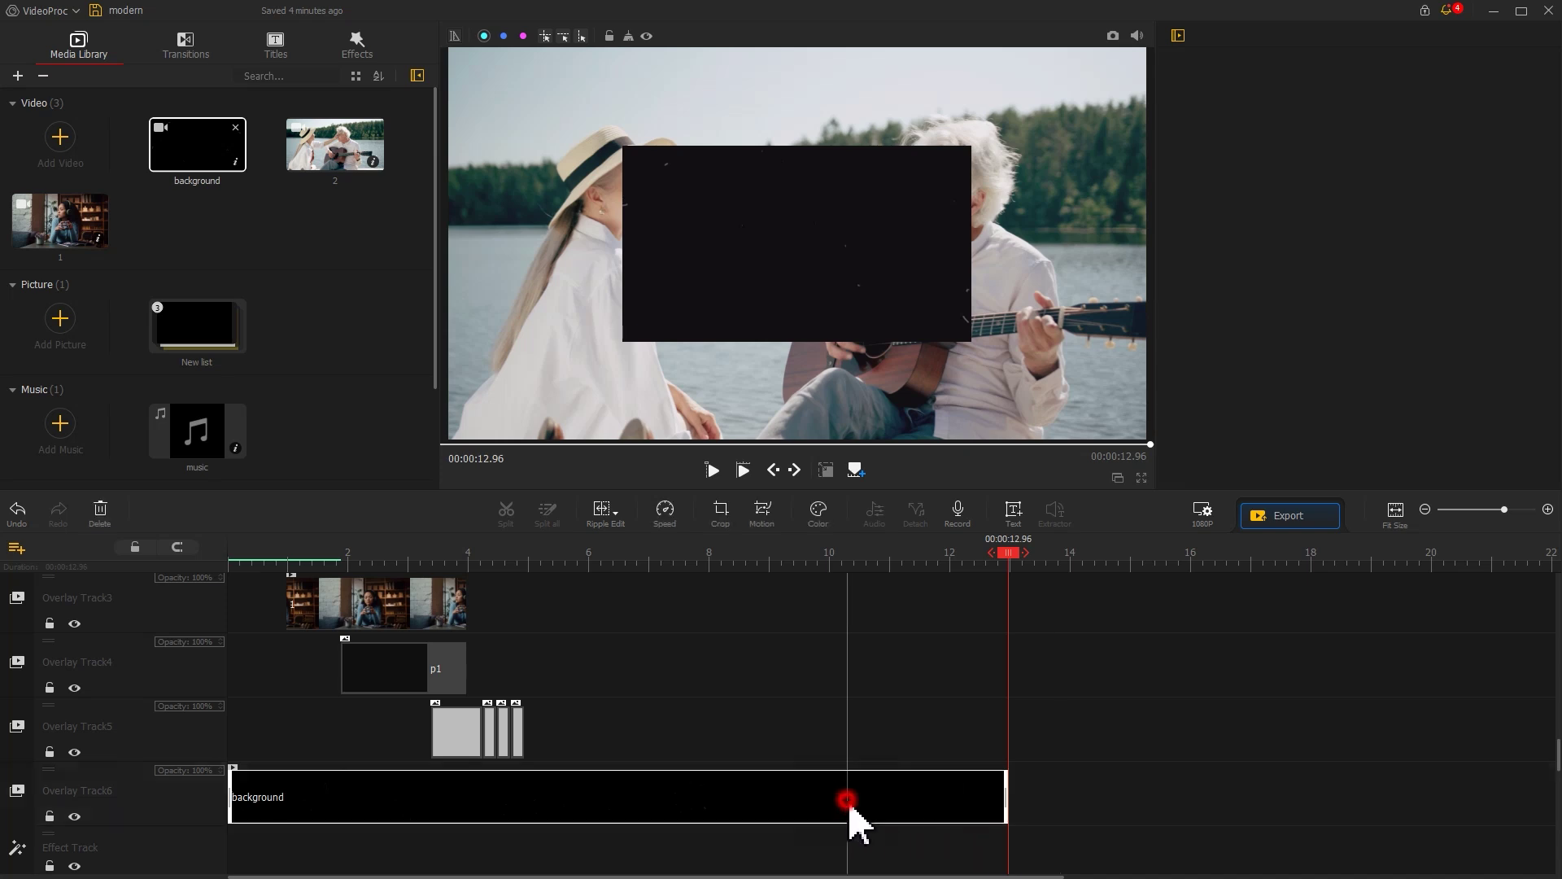
left_click(1393, 340)
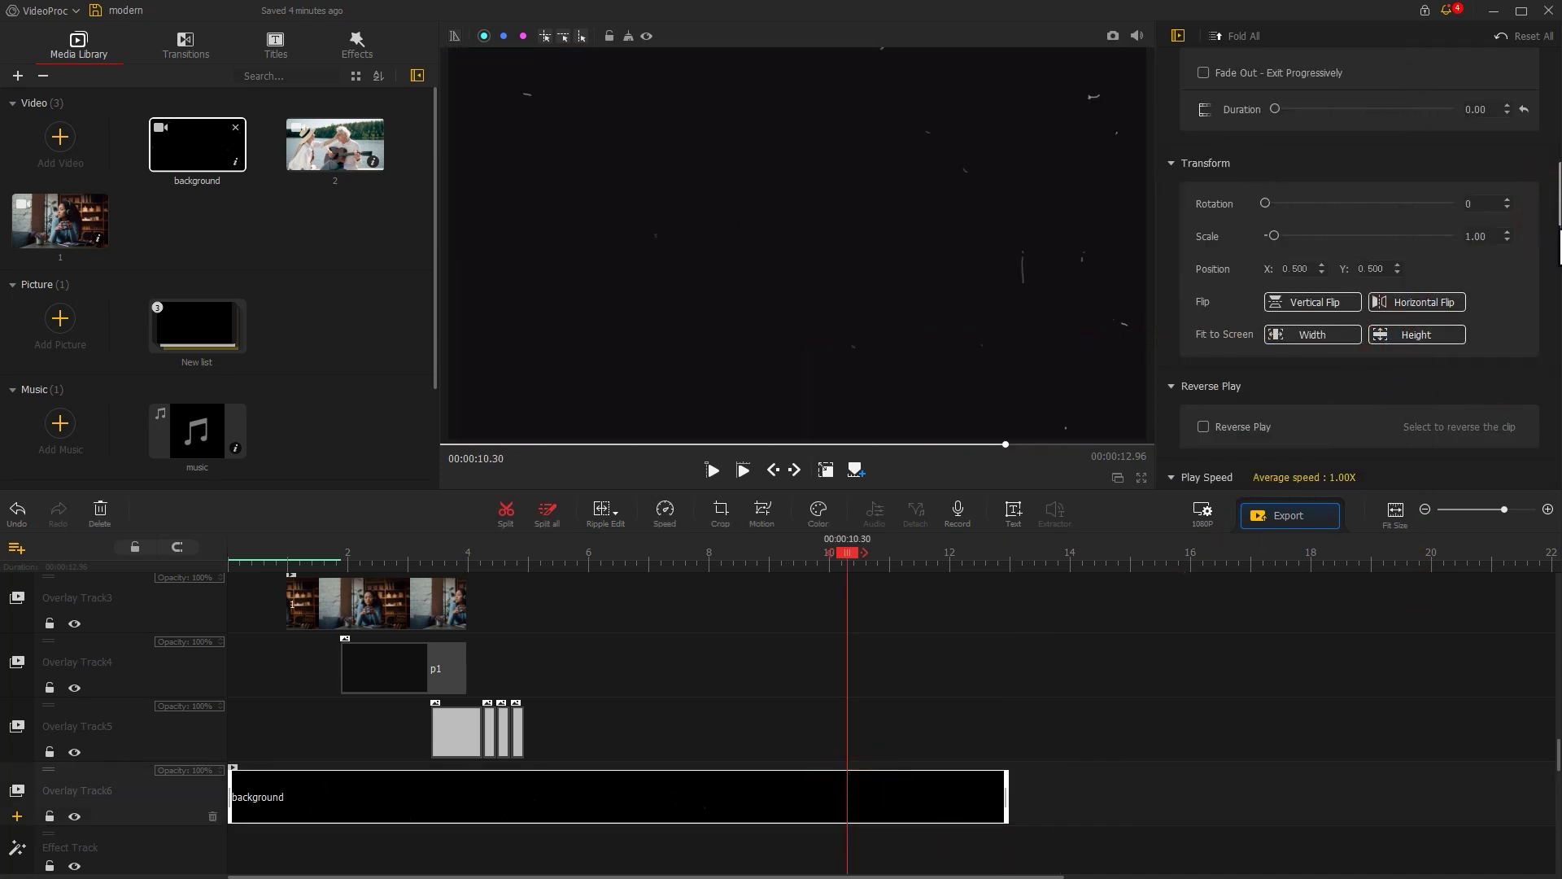
scroll(1535, 472, "down", 10)
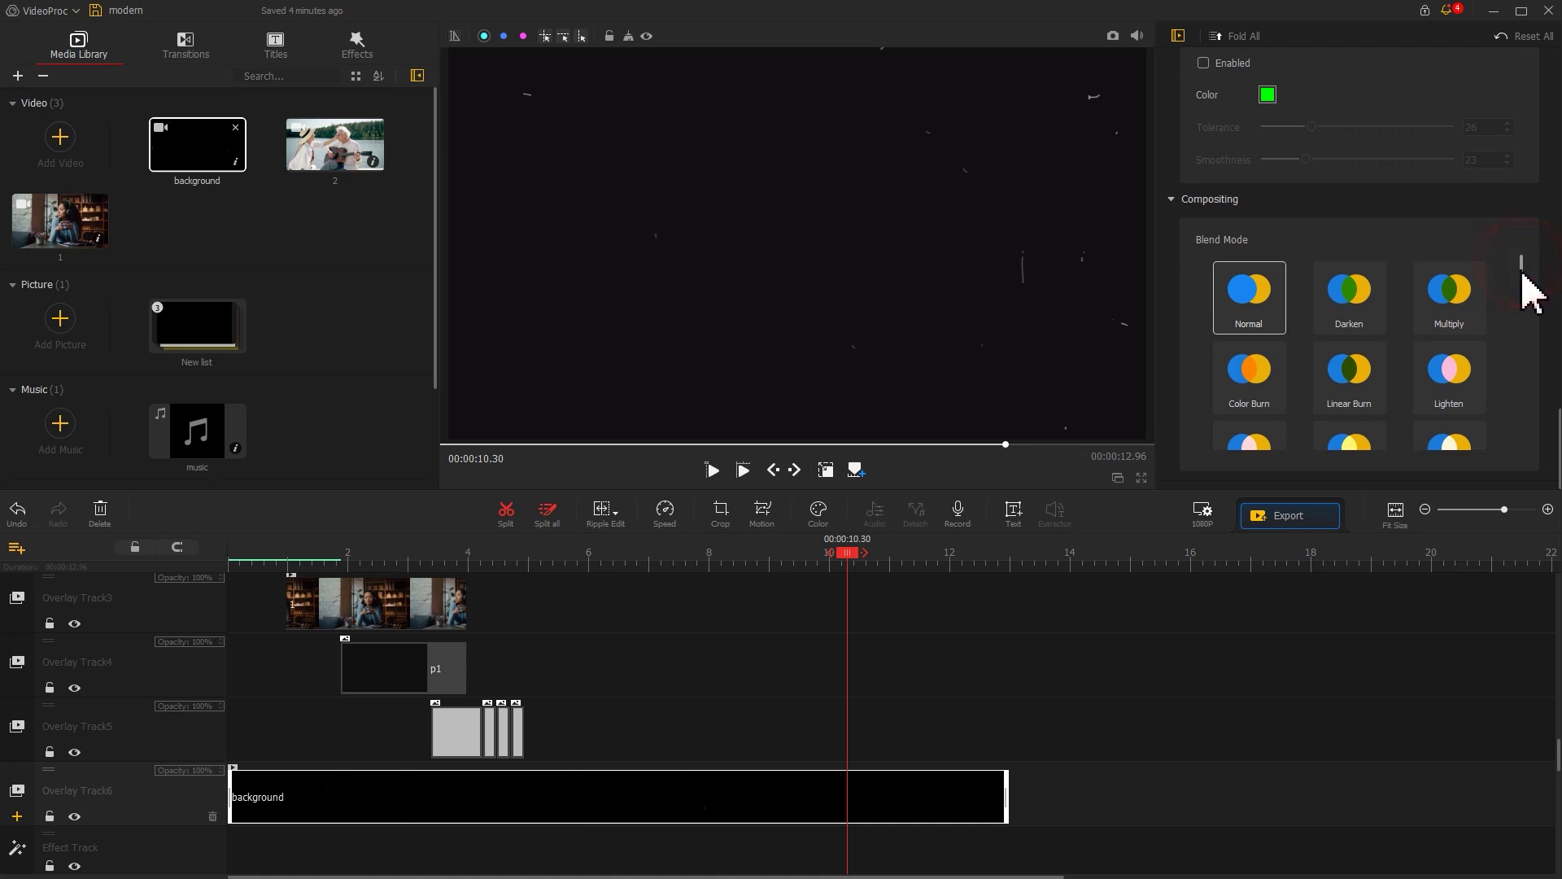
left_click_drag(1522, 274, 1523, 308)
left_click(1257, 346)
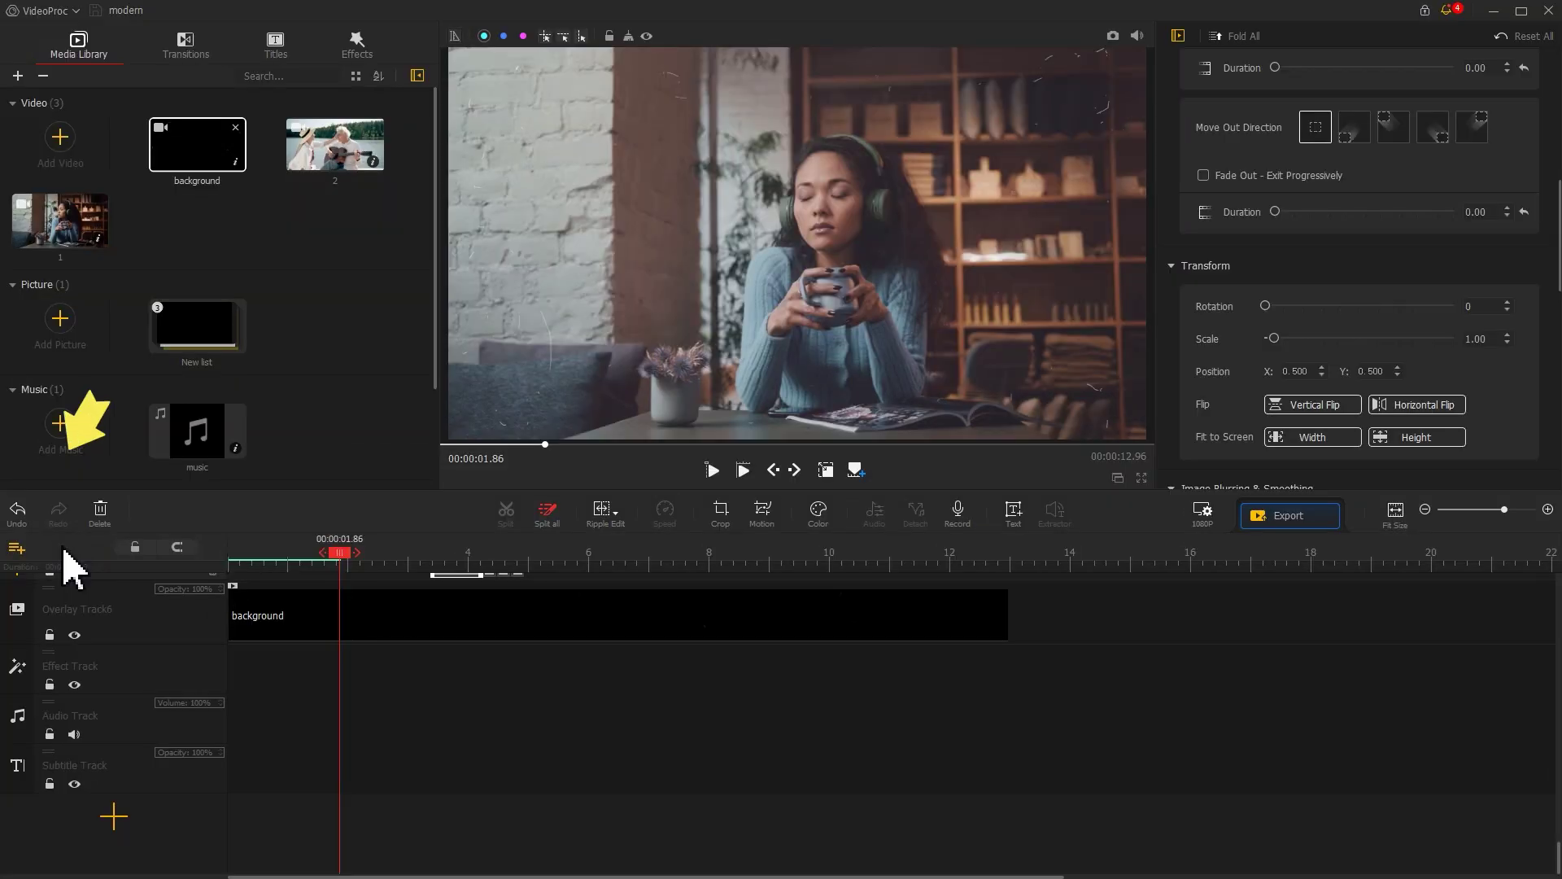
Step: Add three new subtitle tracks below the existing Subtitle Track
left_click(17, 547)
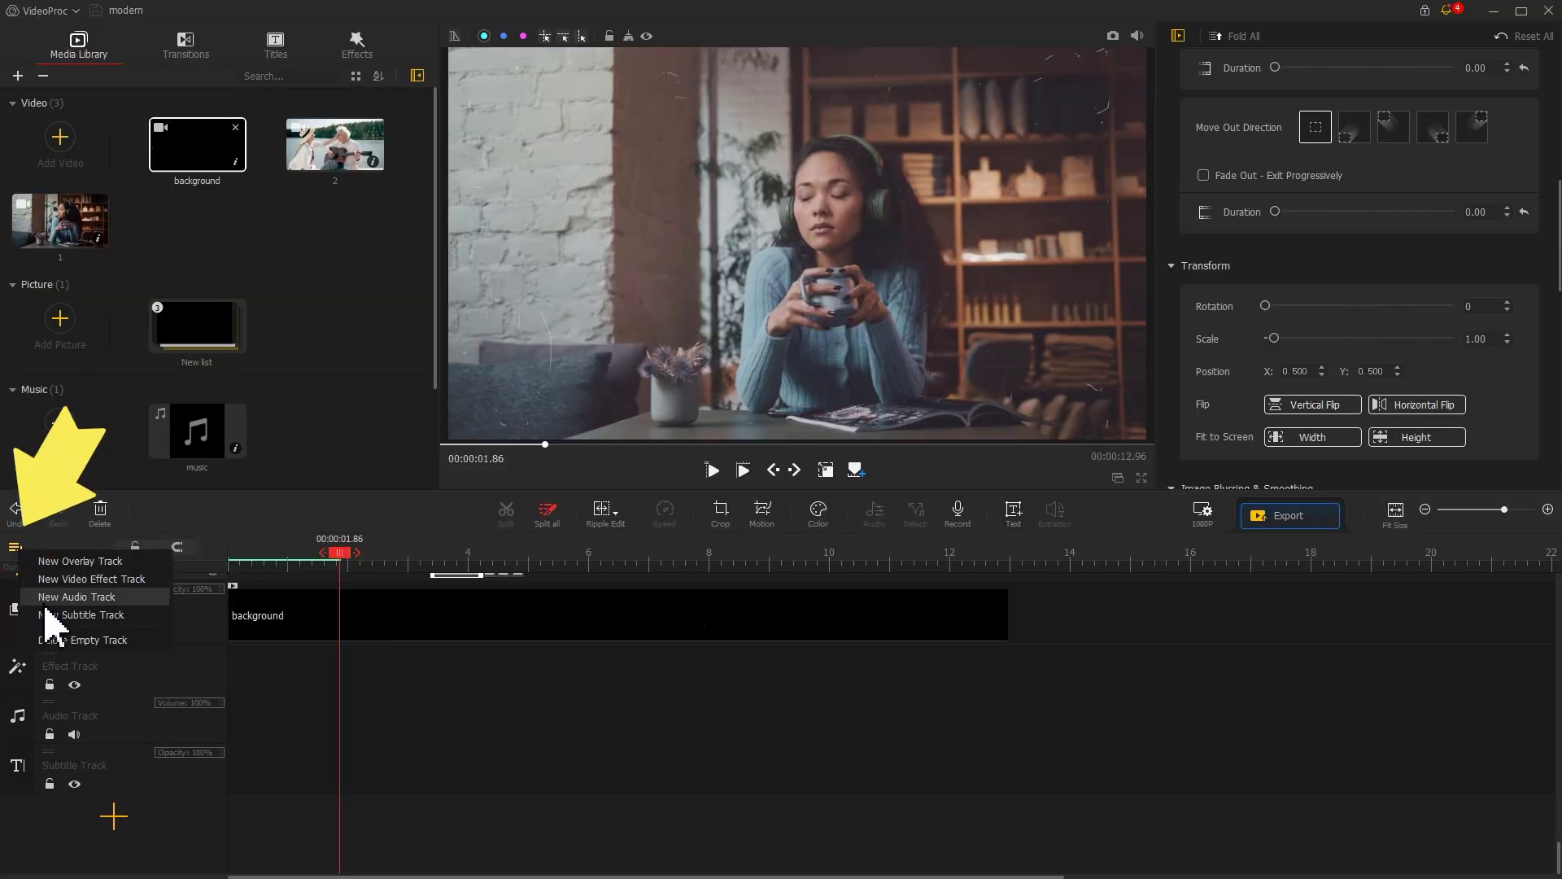
left_click(46, 611)
left_click(15, 548)
left_click(39, 610)
left_click(15, 547)
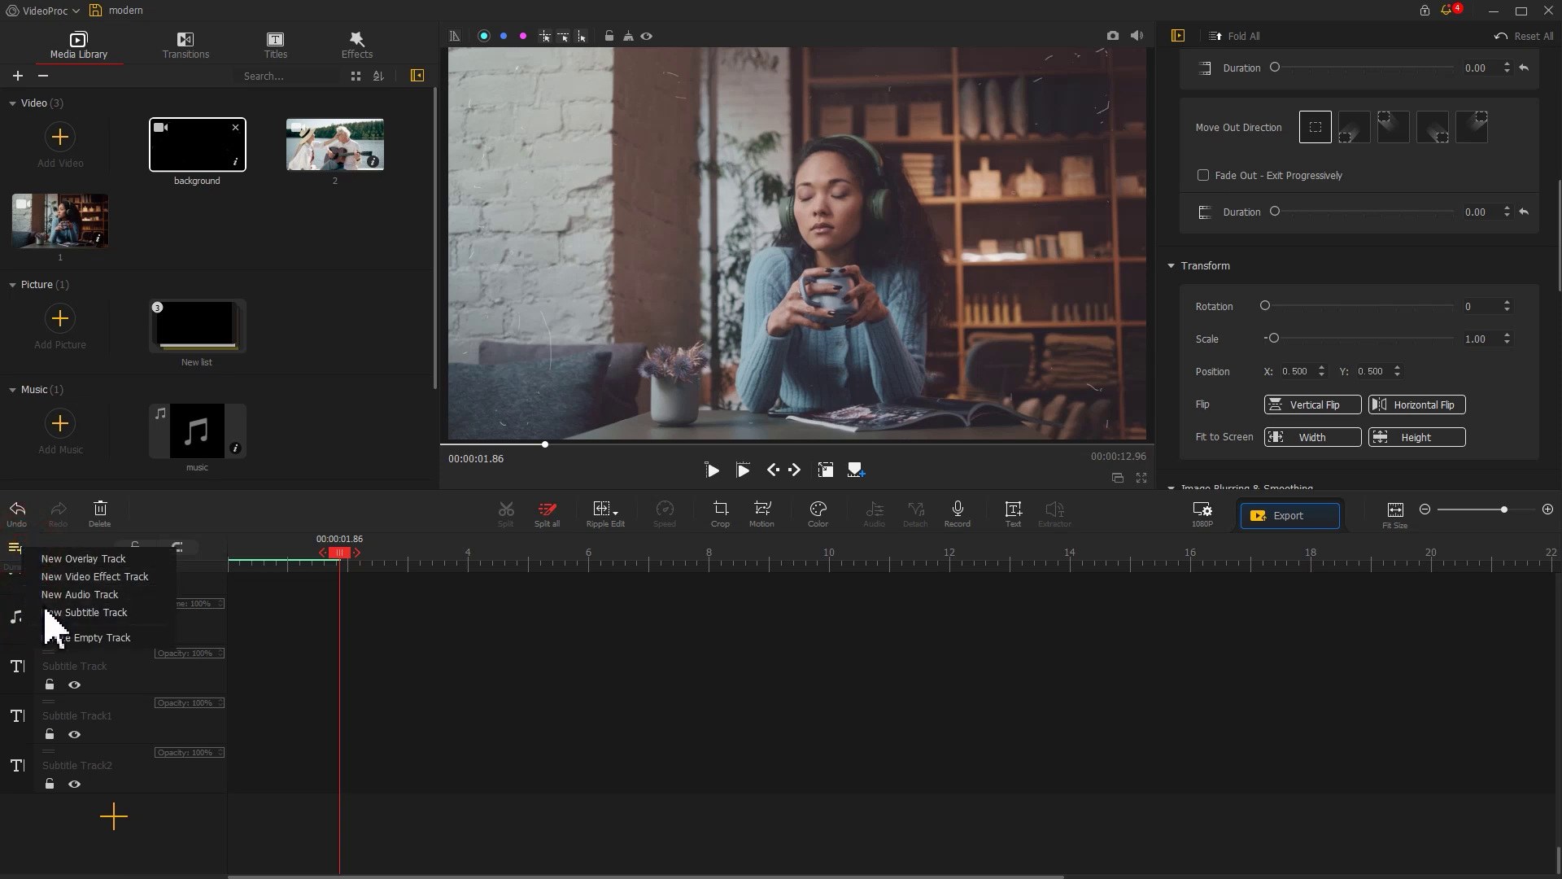
left_click(45, 612)
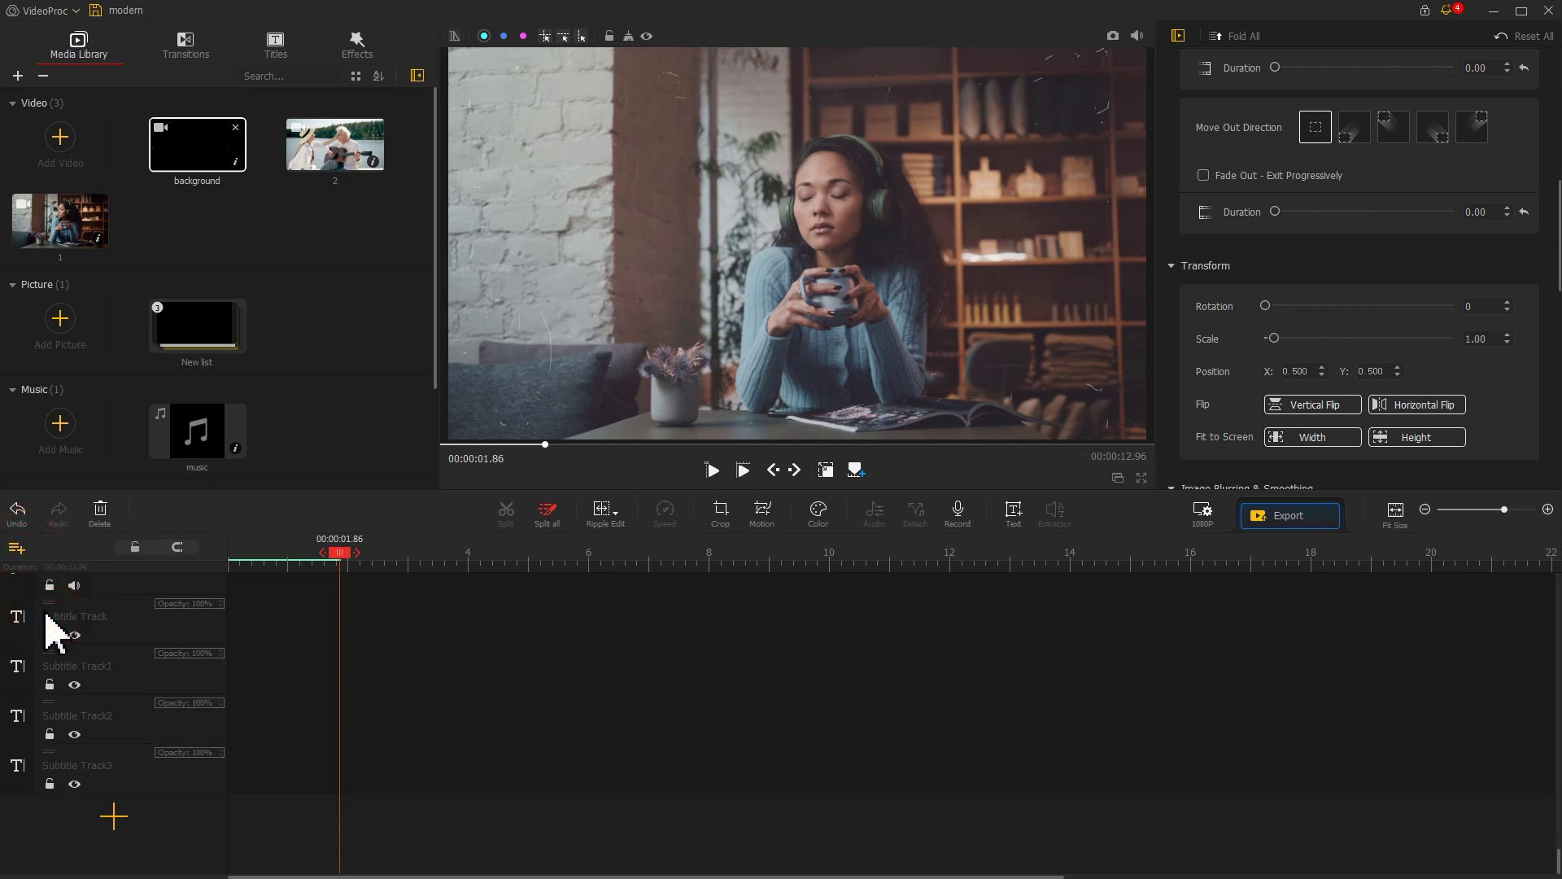
Step: Add a text clip at 1.86 s on Subtitle Track, trim it to end at 3.56 s, and change its text to MODERN
left_click(1012, 521)
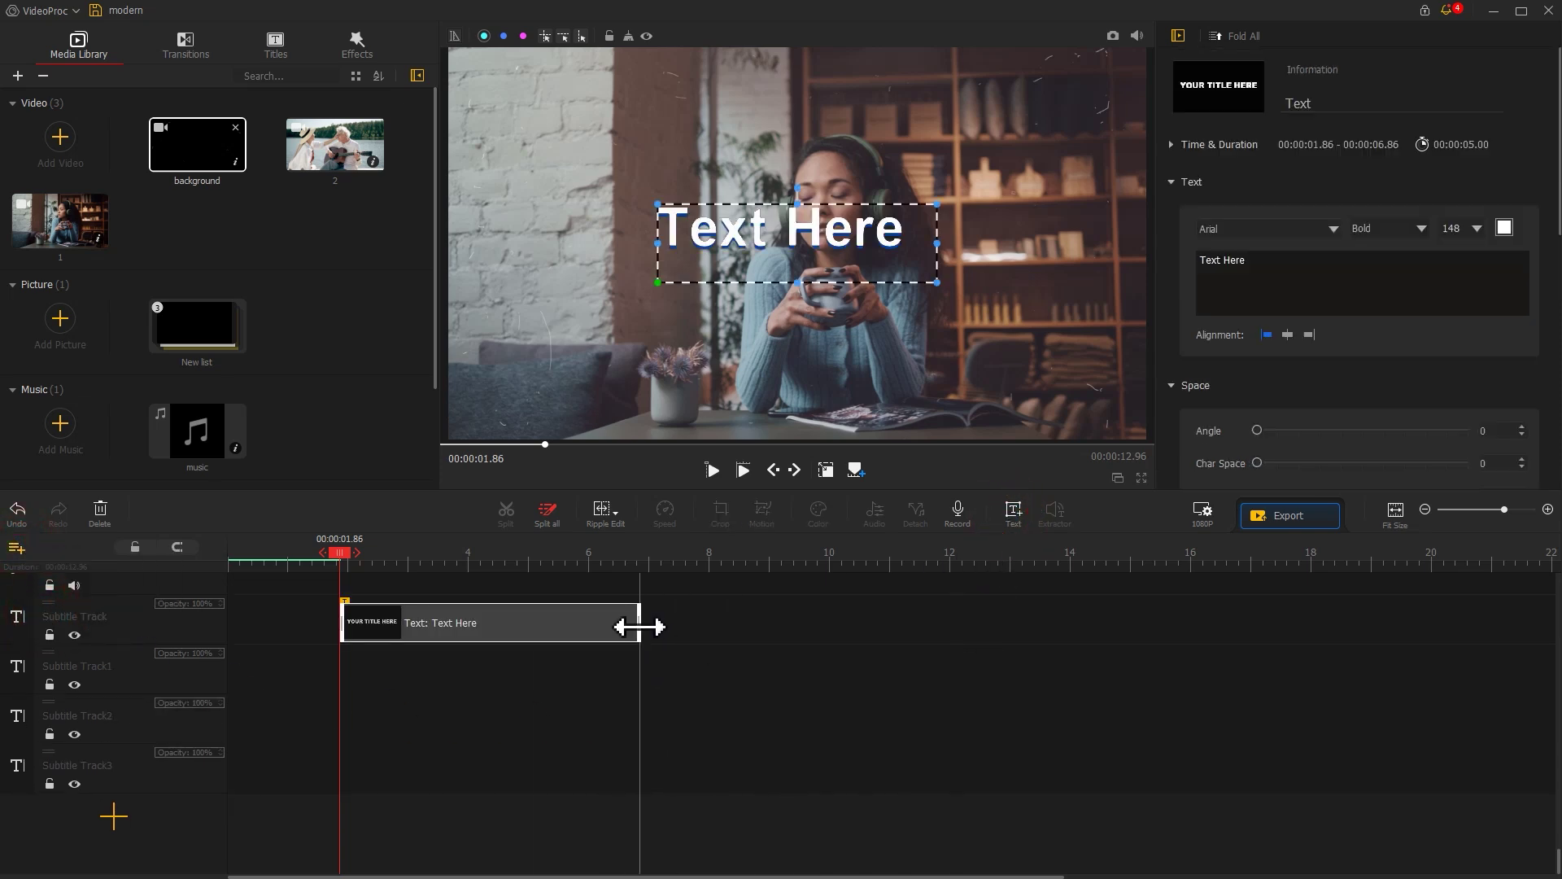
left_click_drag(639, 627, 441, 629)
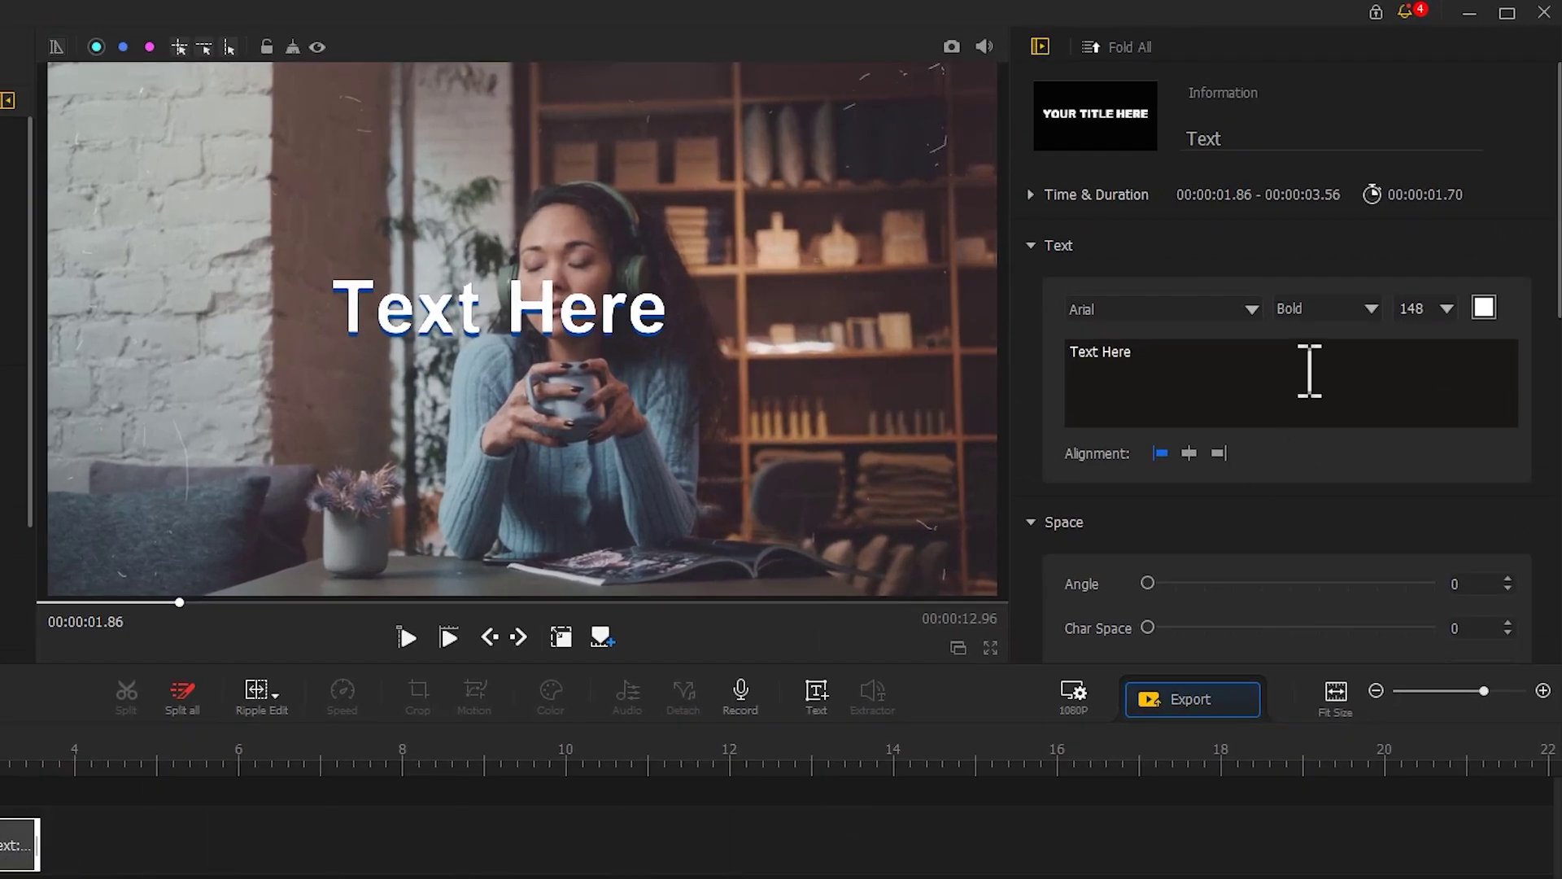
left_click(1346, 303)
key("ctrl+a")
type("MODERN")
Step: Set the MODERN text to Franklin Gothic Heavy, italic, size 200
left_click(1251, 308)
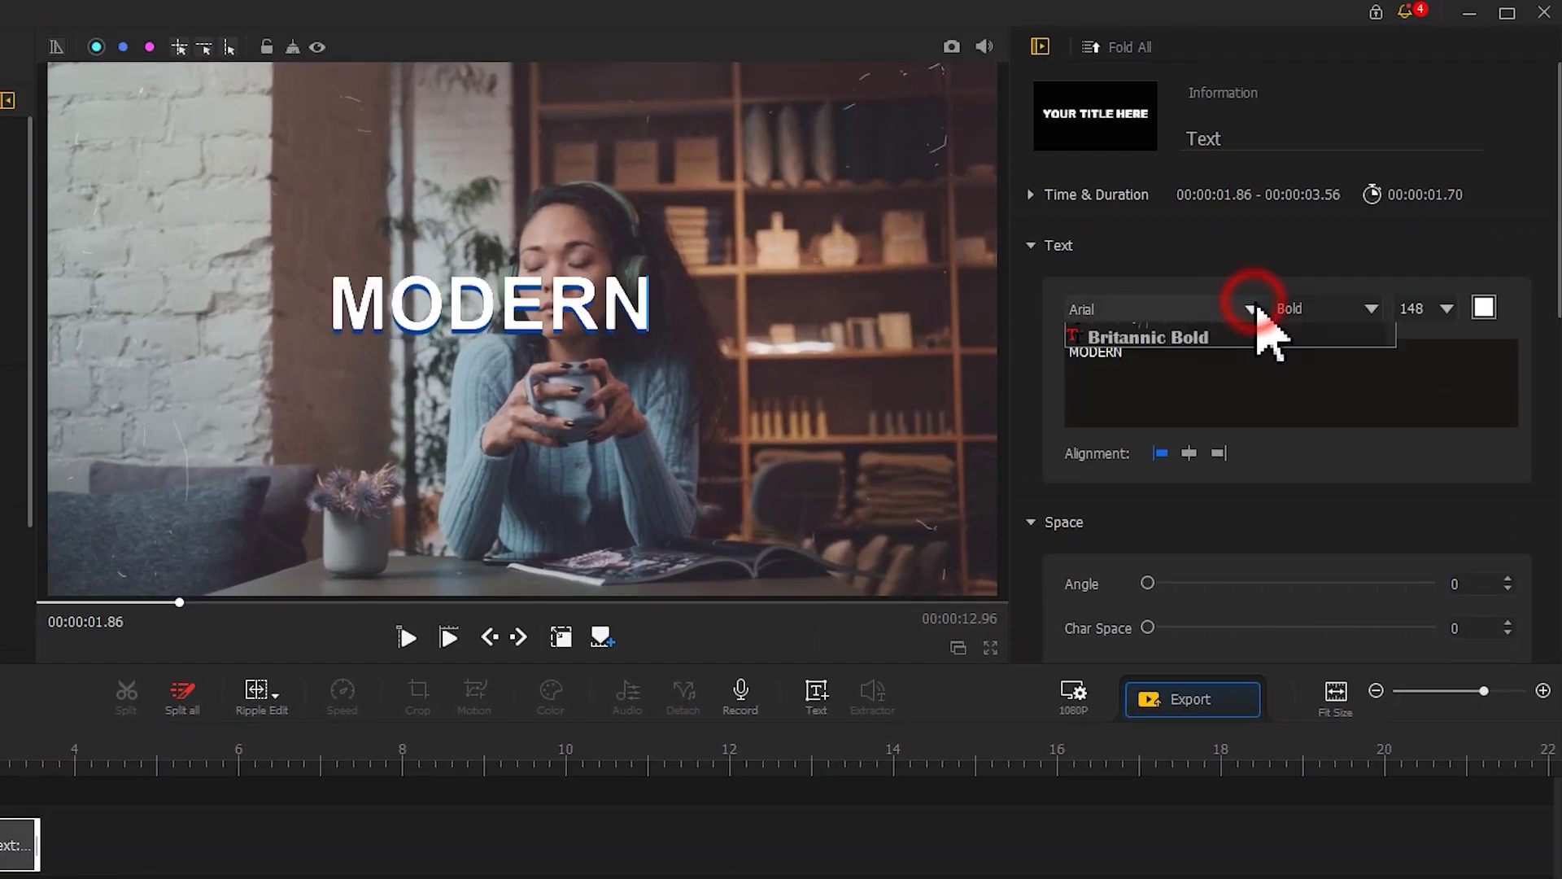
left_click_drag(1393, 335, 1370, 463)
left_click(1284, 334)
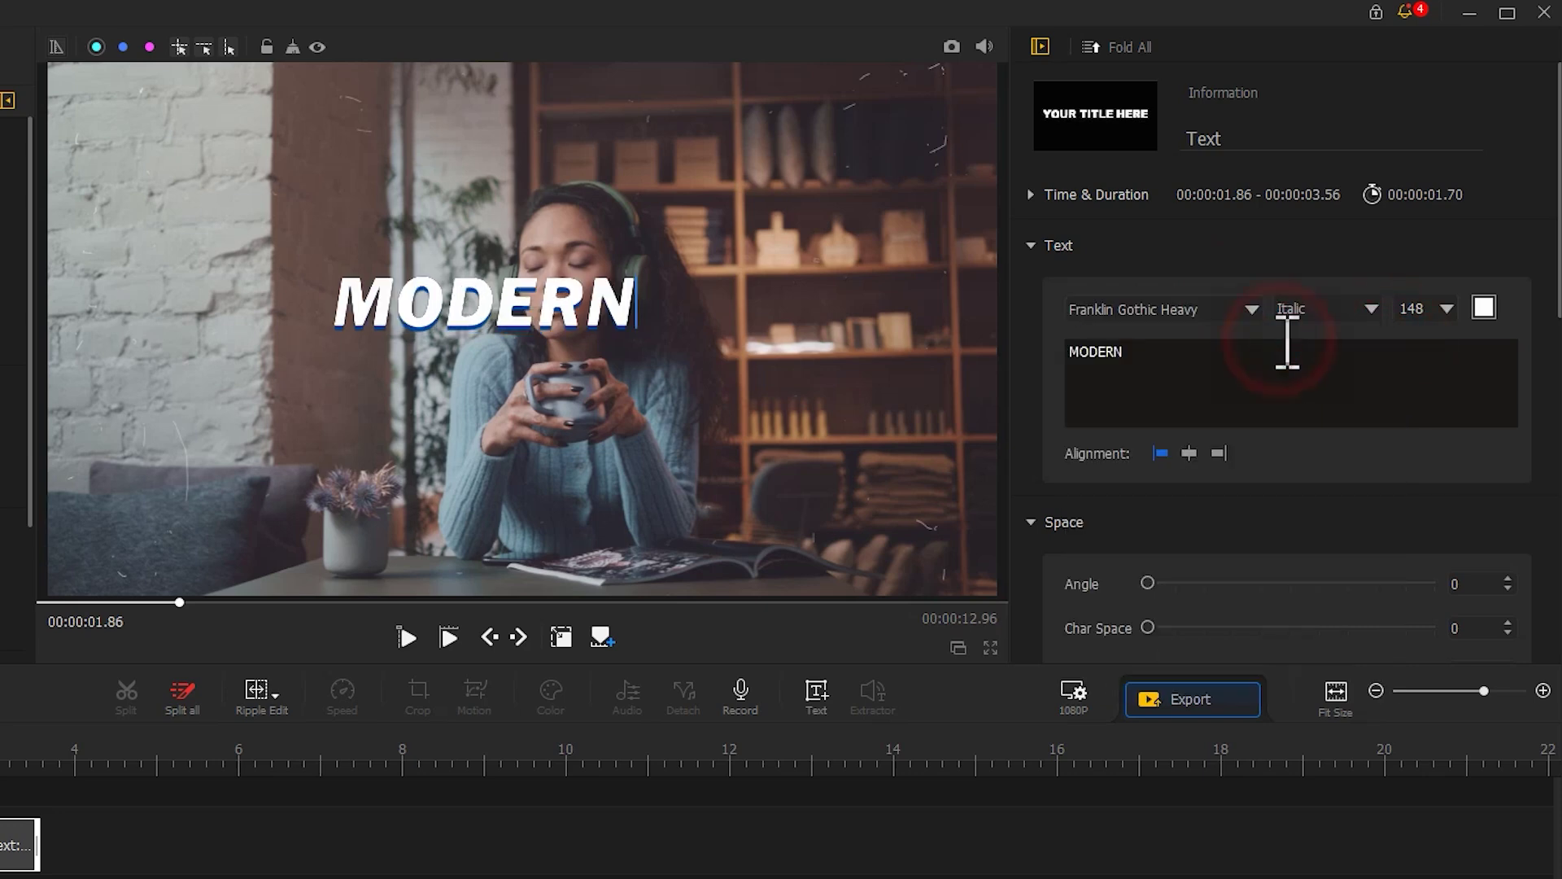
type("200")
key("Return")
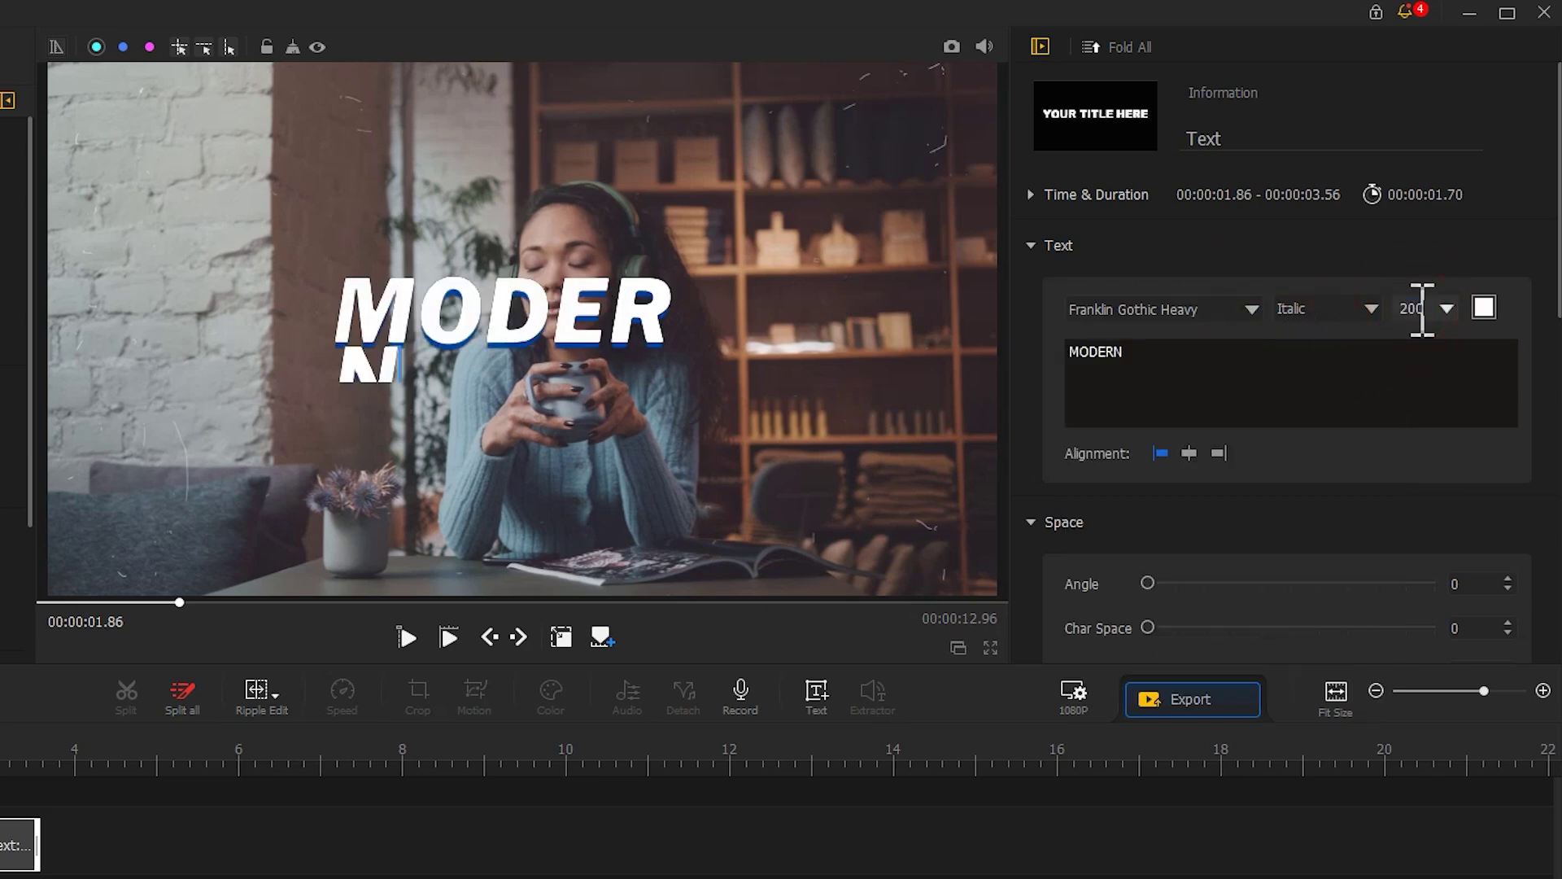
Step: Widen the MODERN text box so the word fits on one line and move it to the upper-left area of the frame
left_click(561, 637)
left_click_drag(713, 328, 750, 329)
left_click_drag(488, 334, 274, 236)
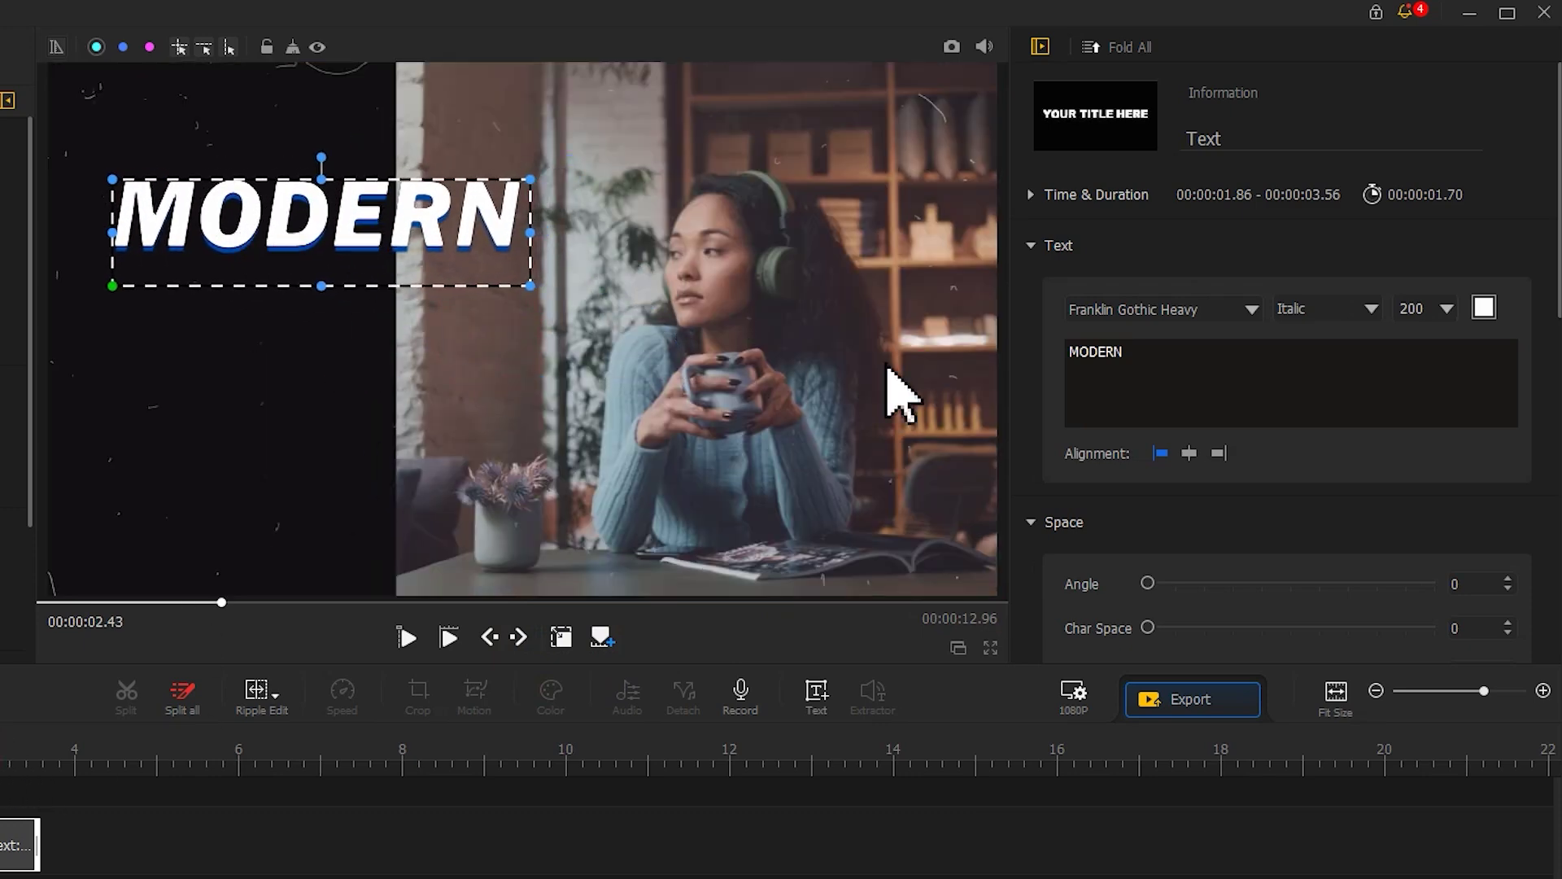
Step: Change the MODERN text color to yellow using the copied hex code
left_click(1484, 308)
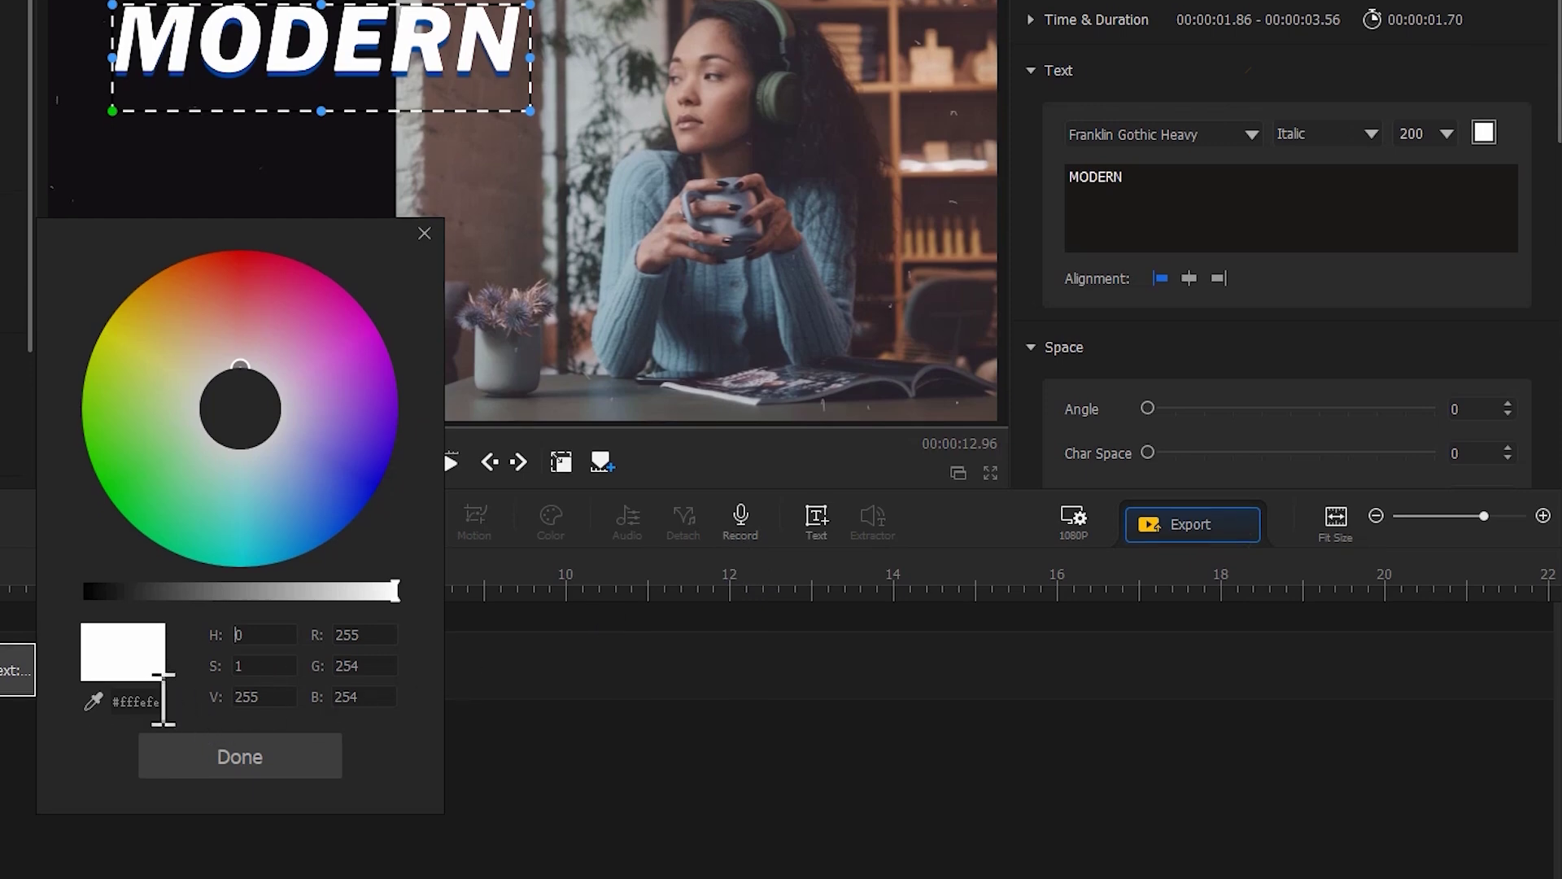
double_click(130, 702)
key("ctrl+v")
left_click(270, 761)
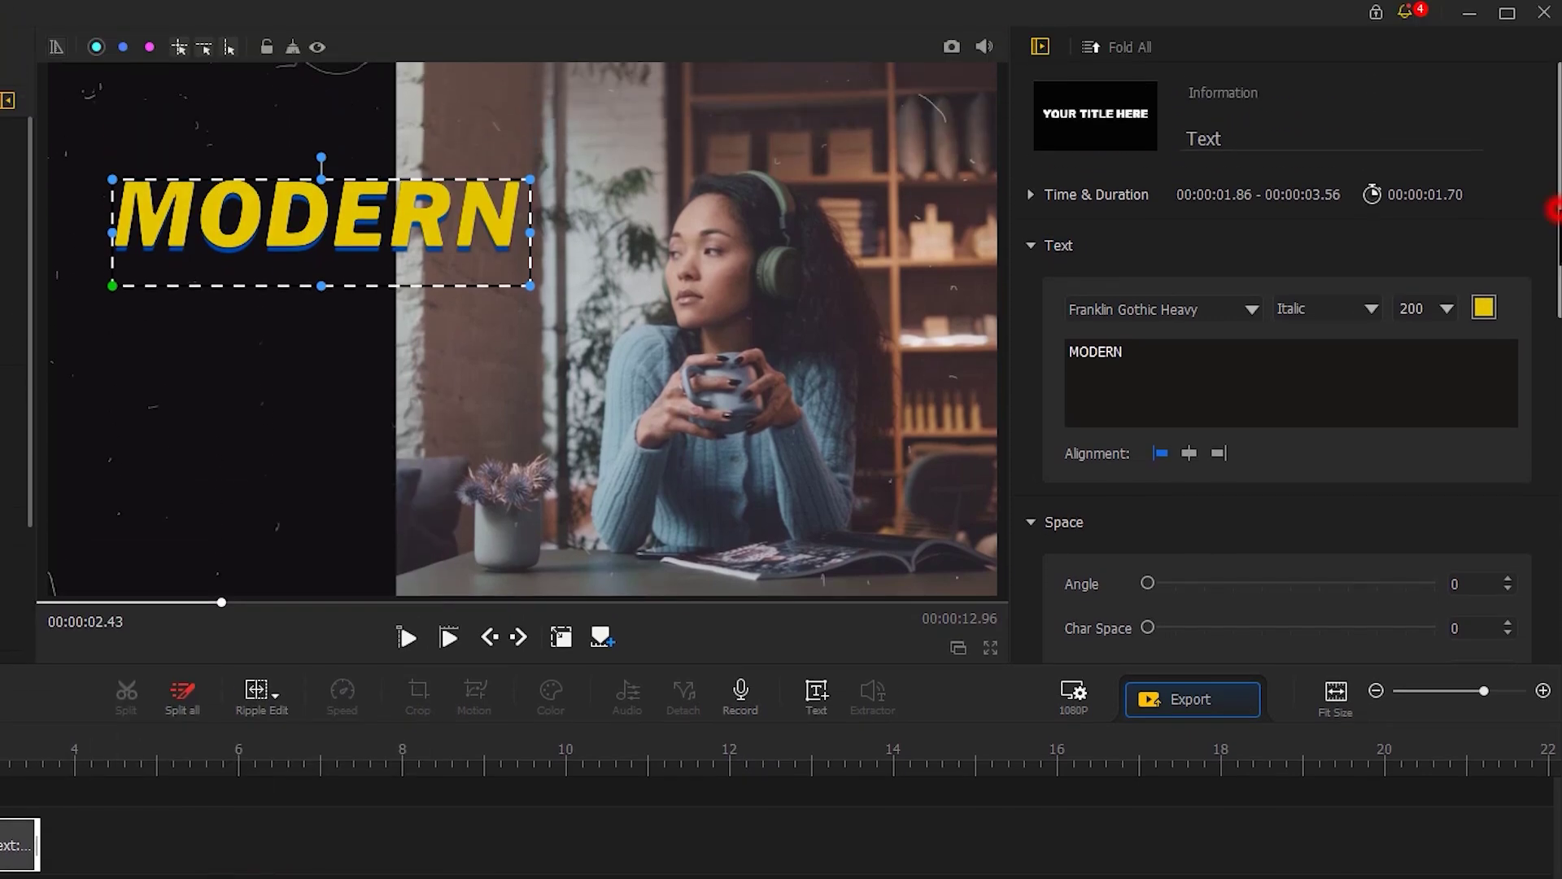
Step: Give MODERN a 0.58 s Wipe Right appear and a 0.35 s Fade Out disappear animation, with the text shadow offset at 0
left_click_drag(1556, 149, 1546, 386)
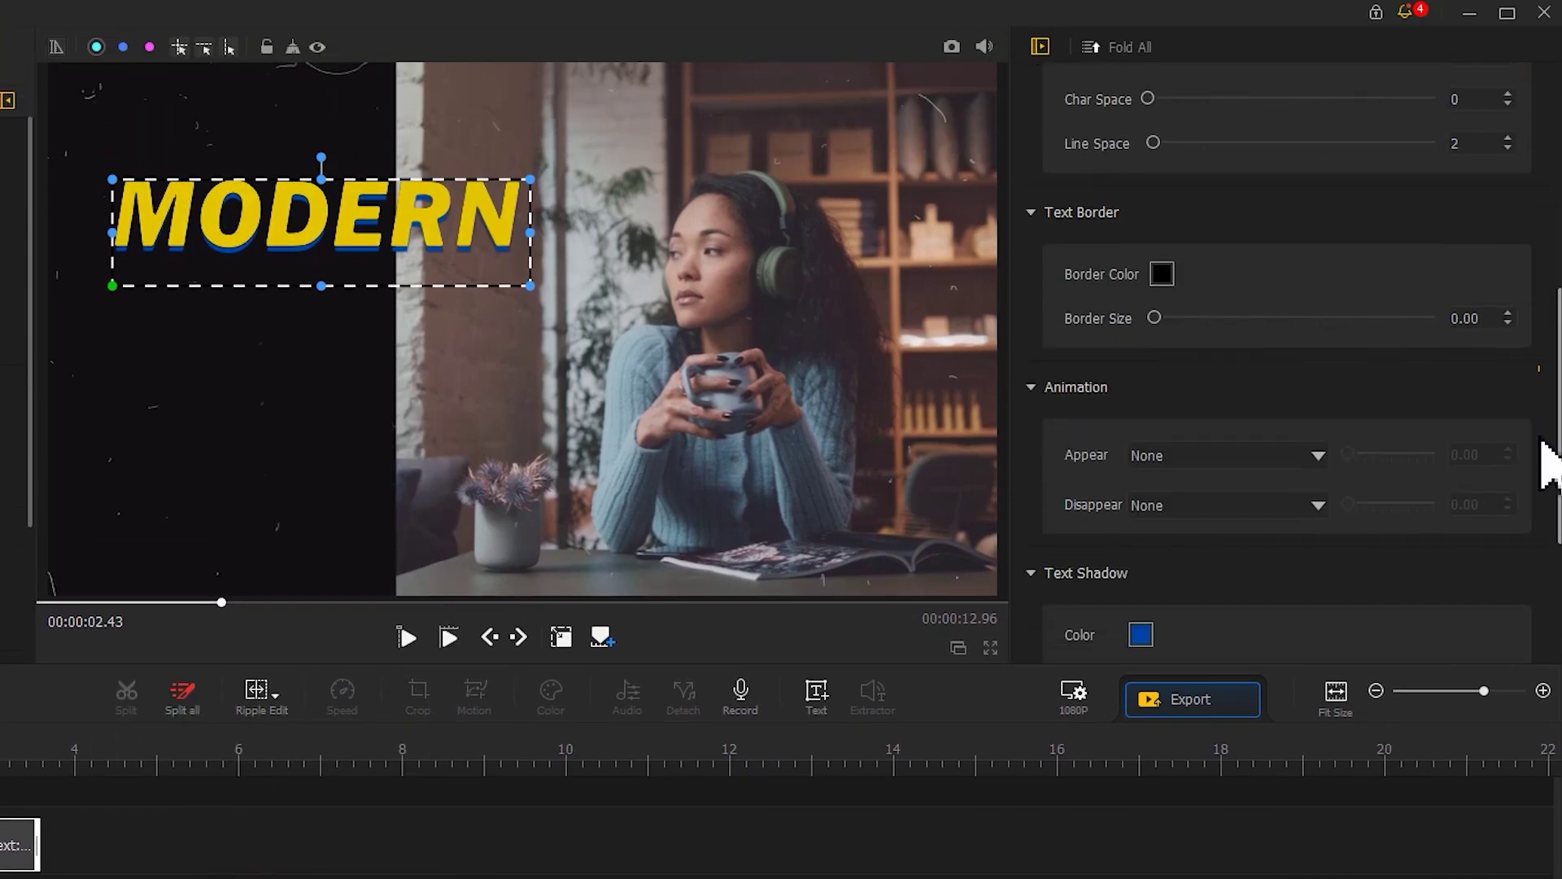
left_click(1257, 456)
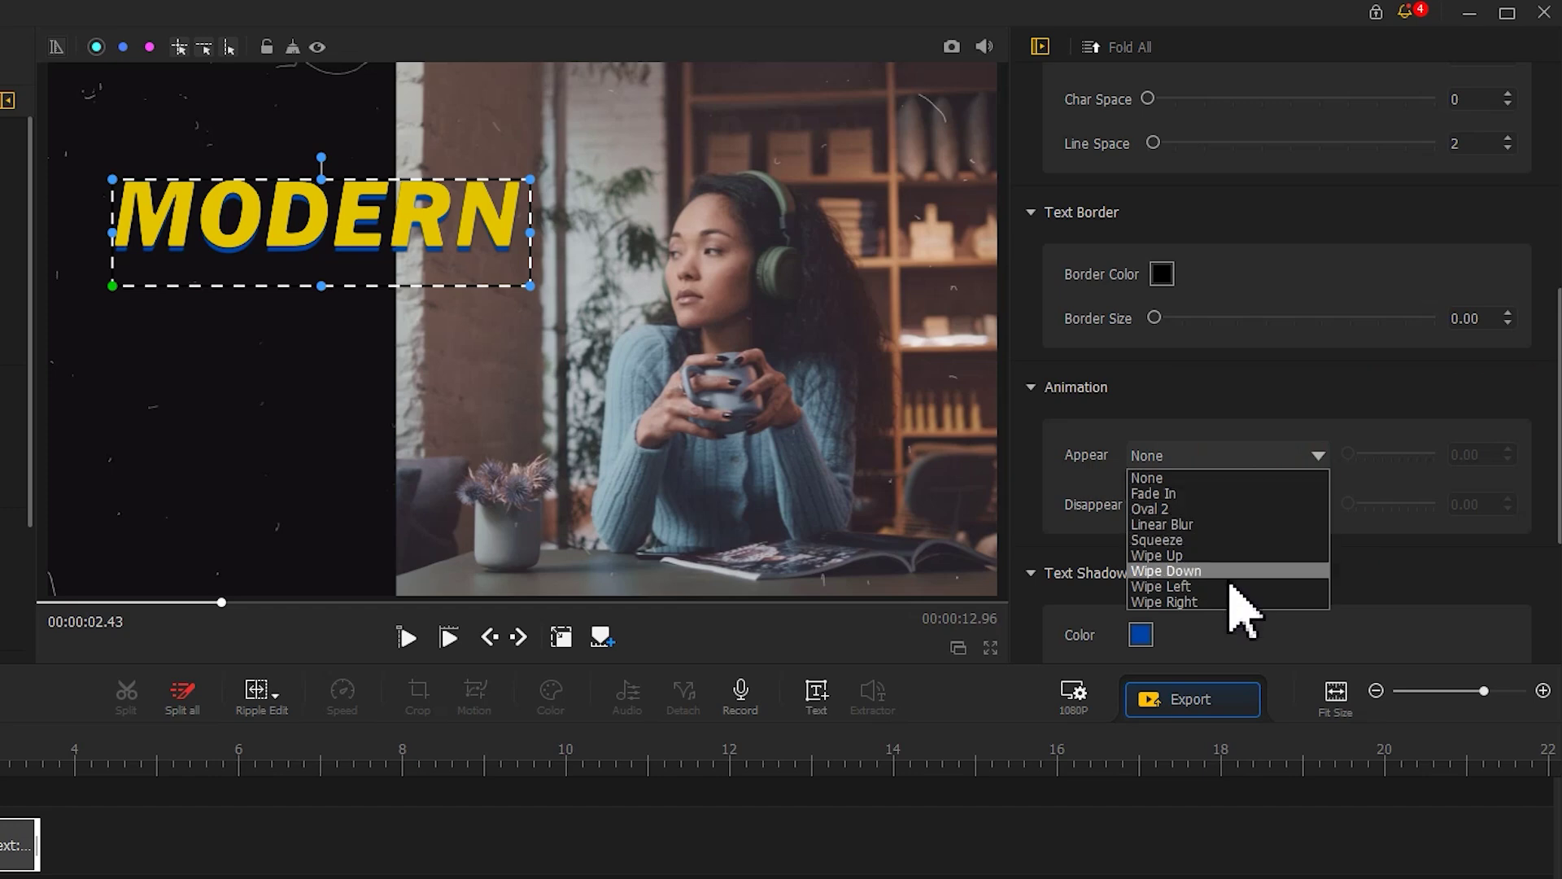
left_click(1204, 602)
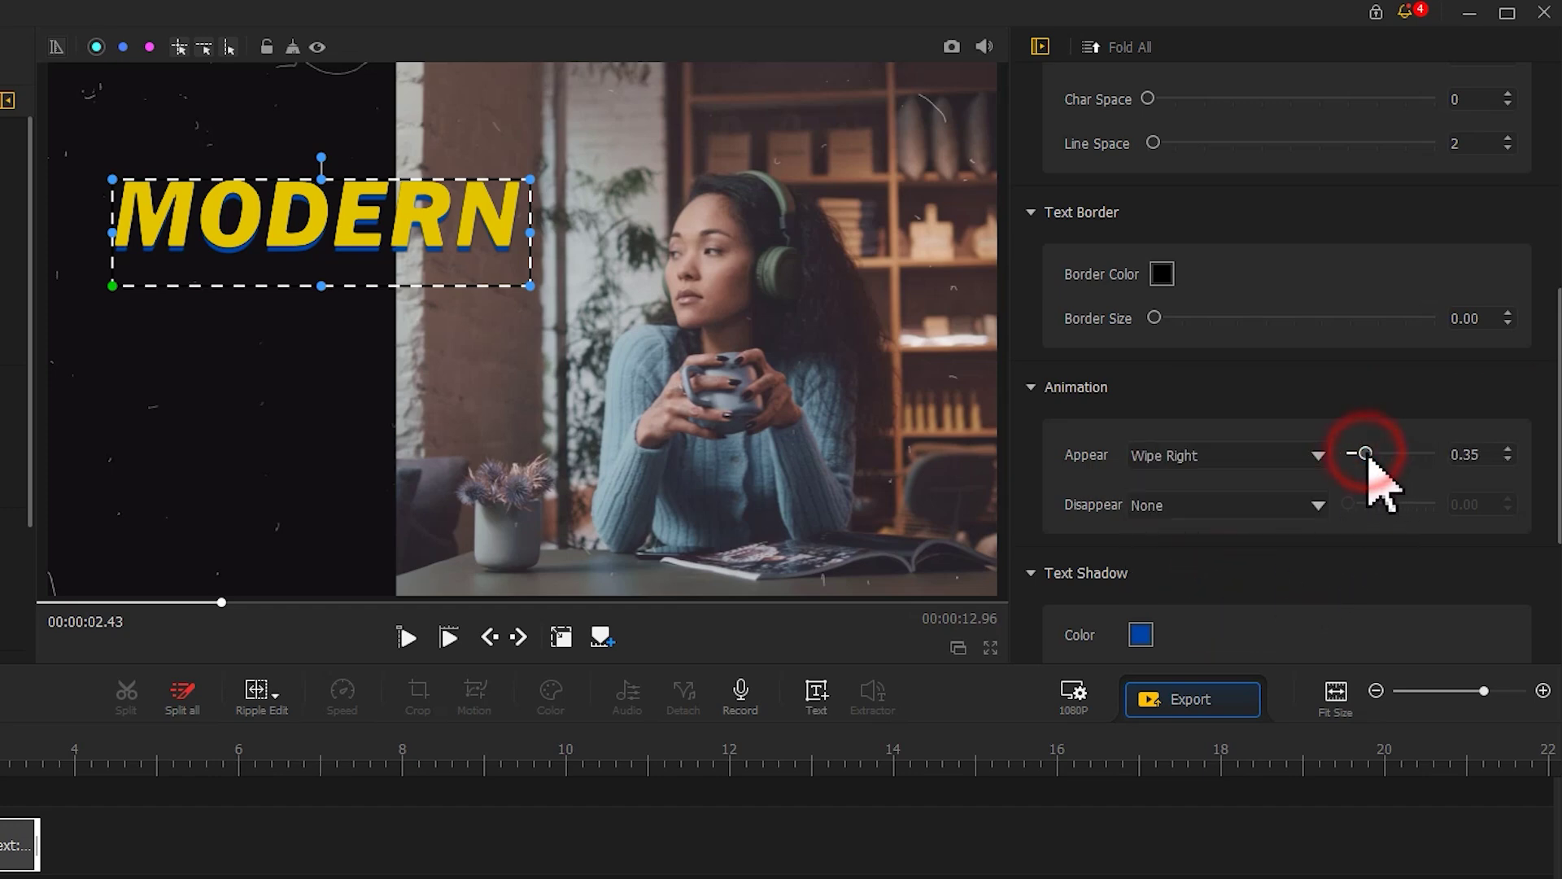
left_click(1508, 461)
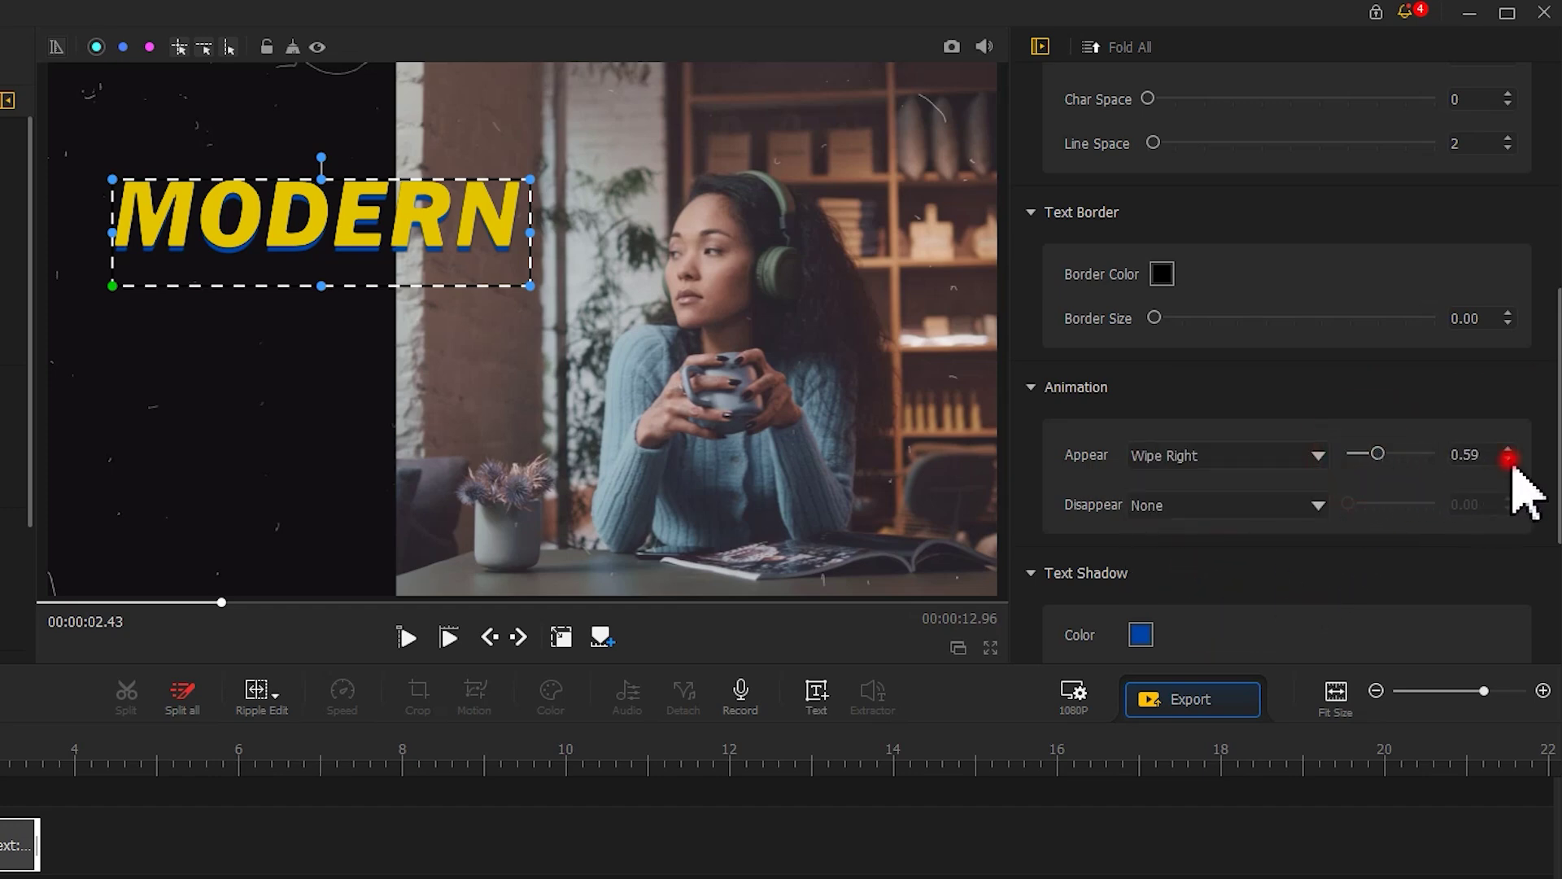
left_click(1312, 506)
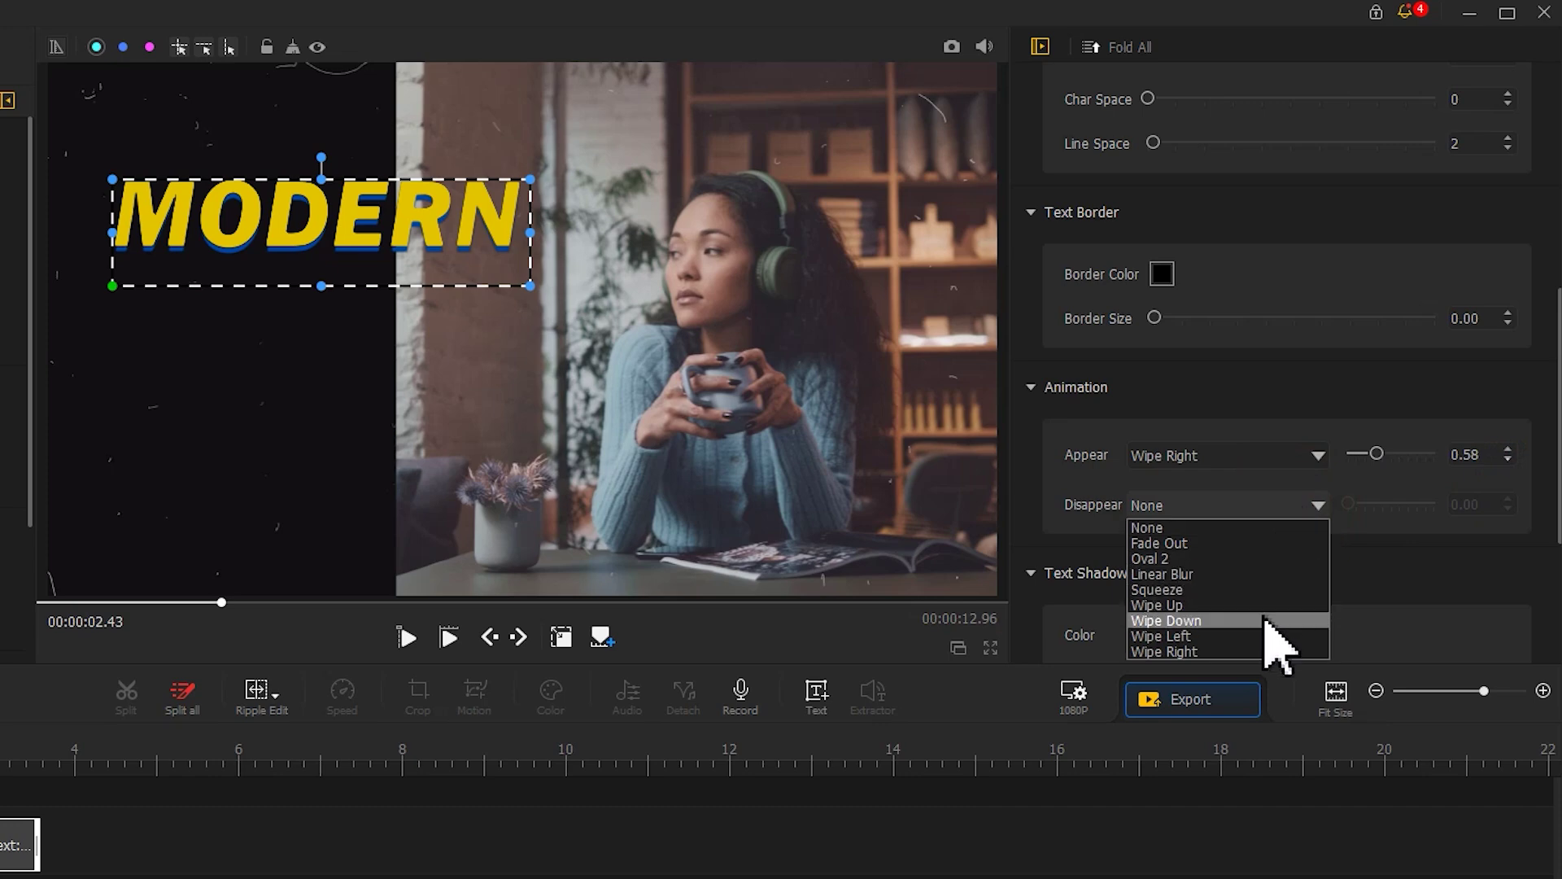
left_click(1249, 543)
left_click(1379, 504)
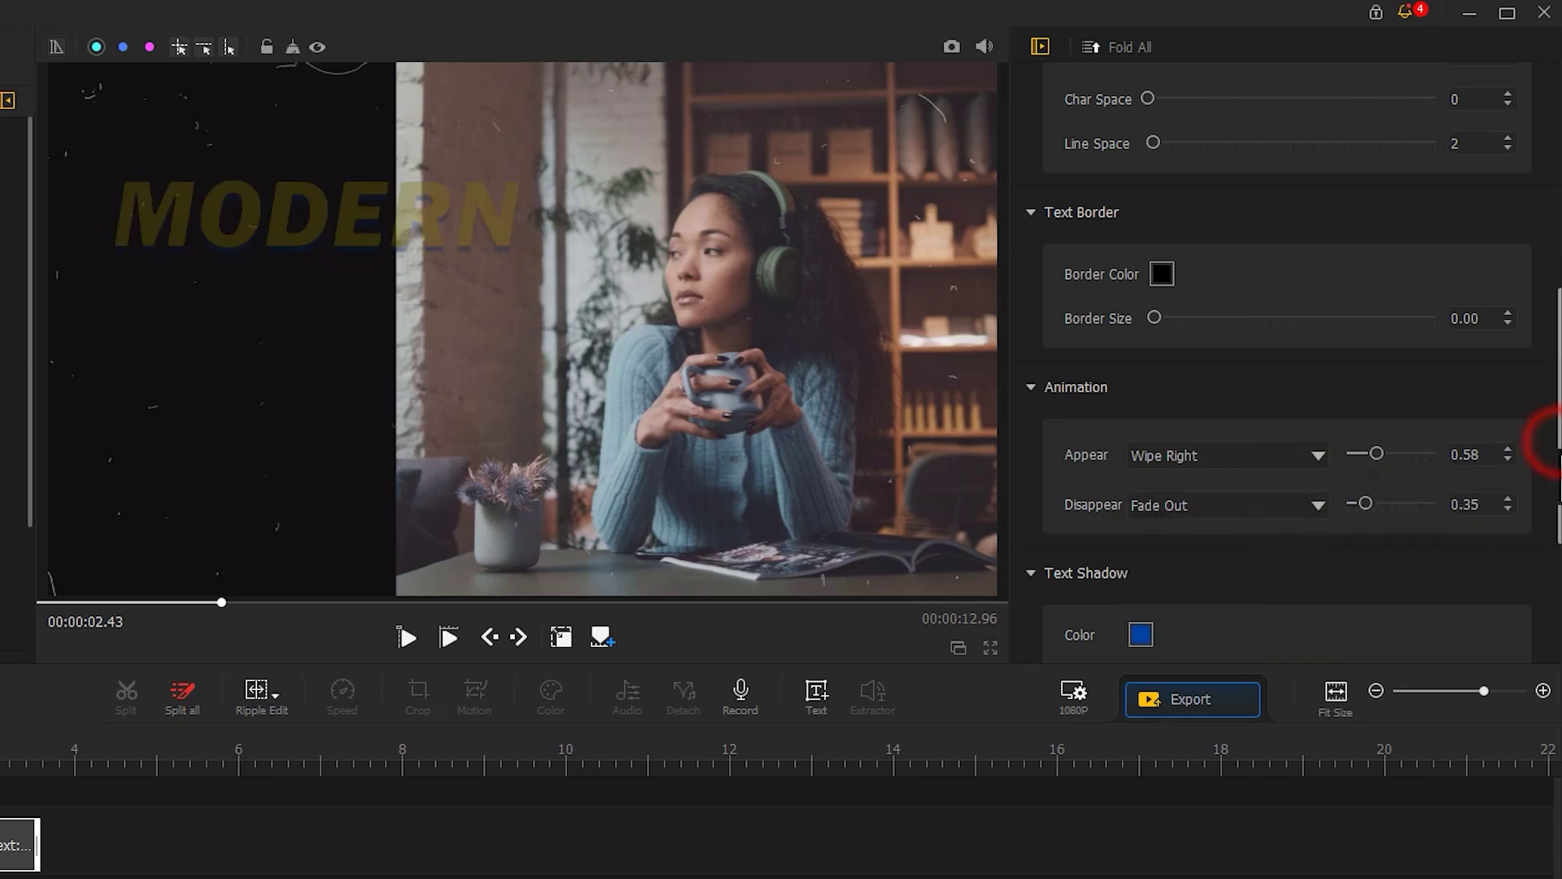
scroll(1482, 645, "down", 3)
left_click_drag(1186, 398, 1105, 413)
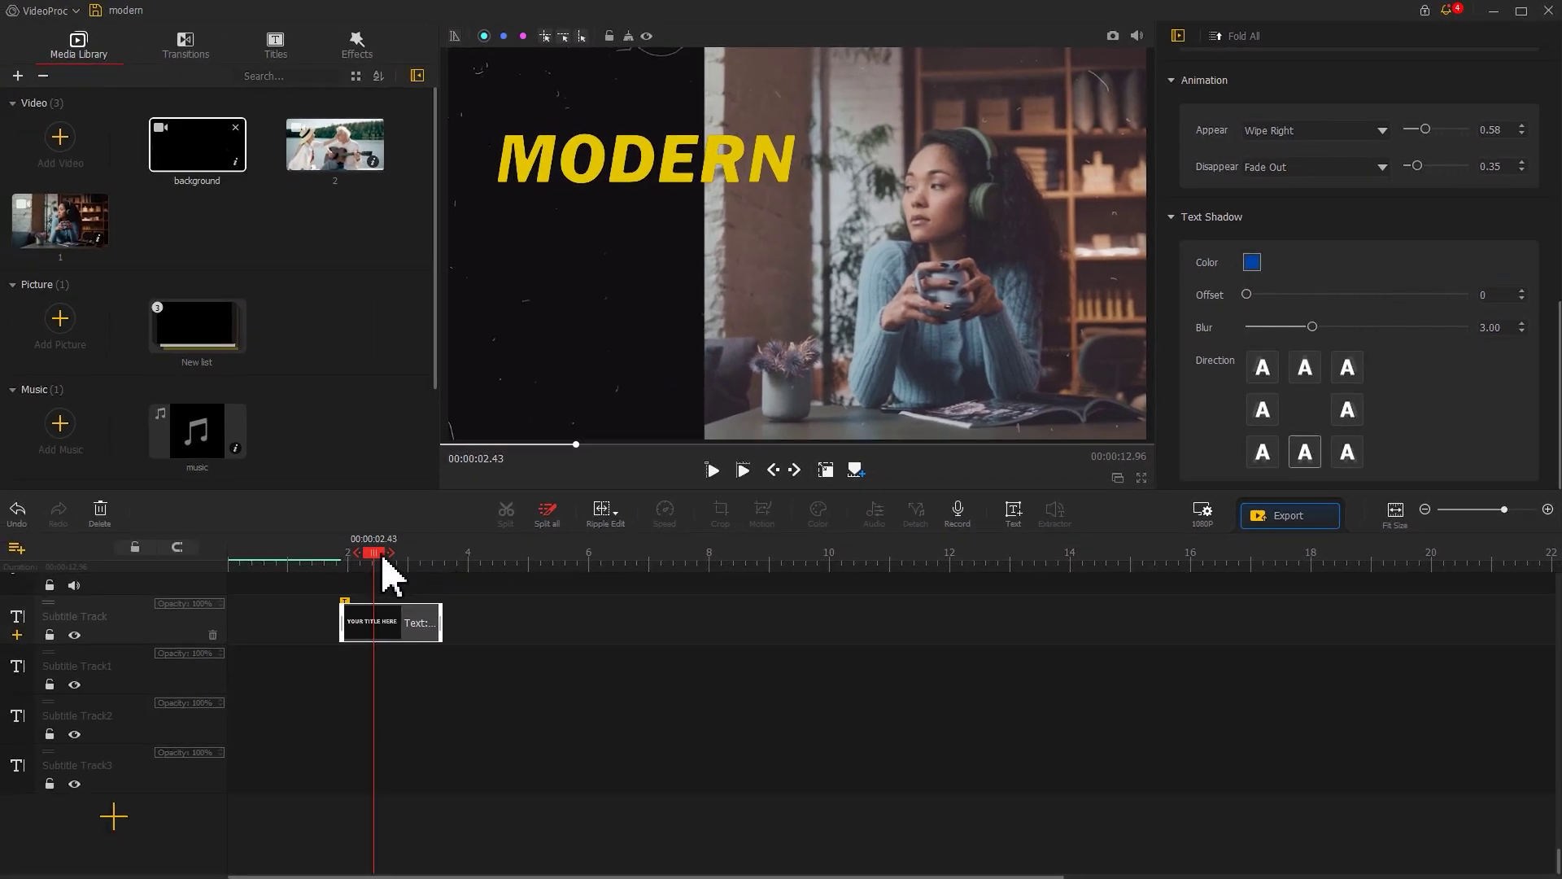
Step: Add text clips at 2.03 s on Subtitle Track1 and Subtitle Track2, both trimmed to end at 3.56 s
left_click_drag(376, 553, 359, 562)
left_click(1013, 514)
left_click_drag(440, 622, 440, 671)
left_click_drag(649, 670, 442, 730)
left_click(1013, 511)
Step: Replace the text of the Subtitle Track1 clip with URBAN and PROMO on two lines
left_click_drag(1554, 395, 1472, 164)
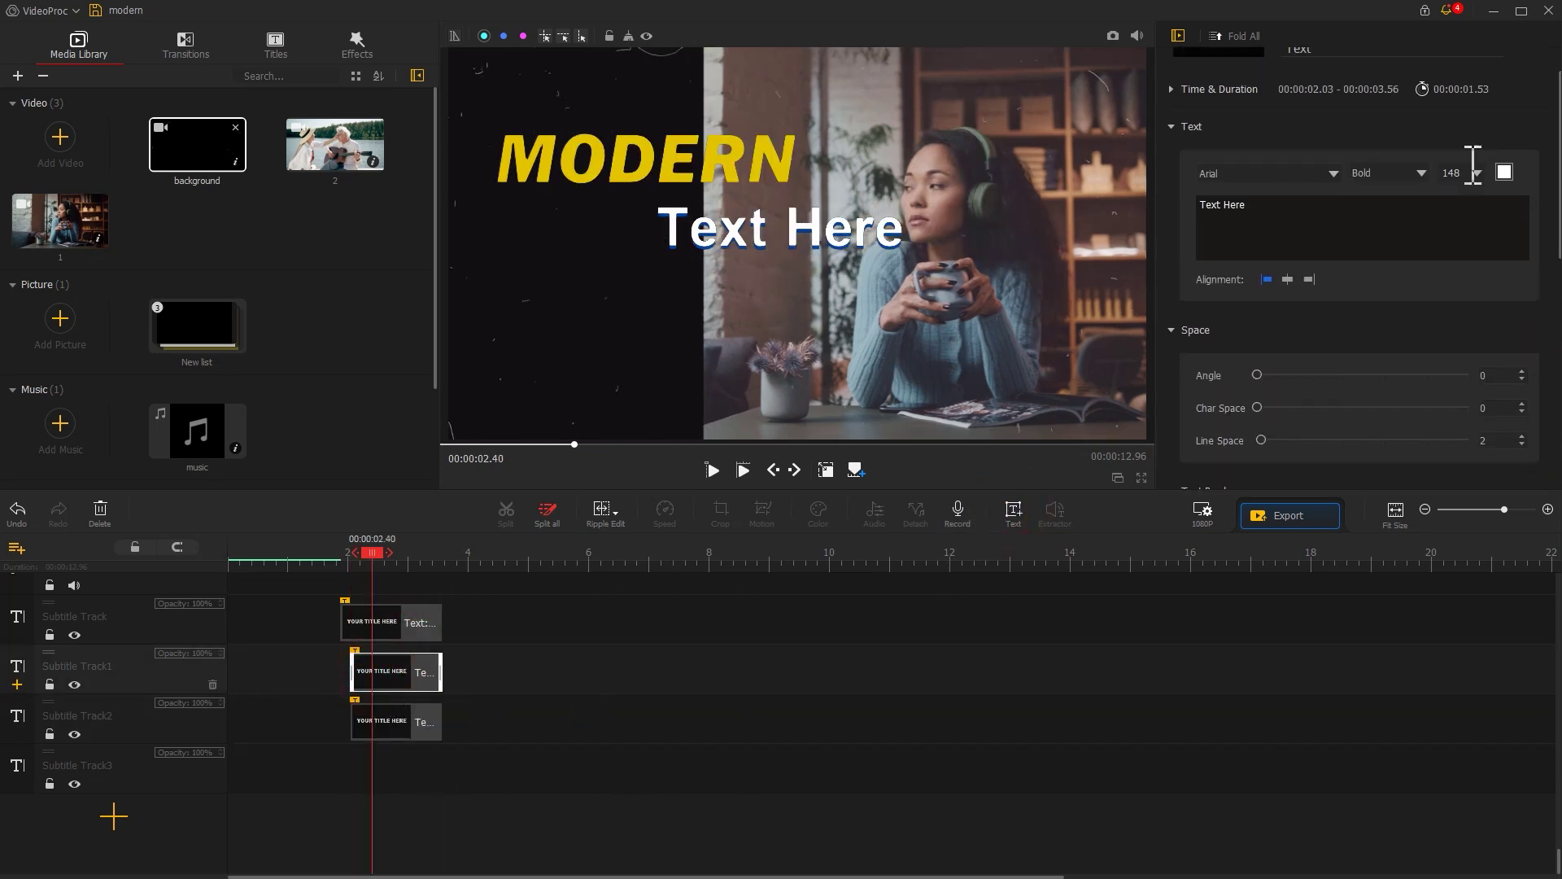
left_click_drag(1273, 202, 1175, 202)
type("URBAN")
key("Return")
type("PROMO")
Step: Set the URBAN PROMO text to Franklin Gothic Heavy, regular, size 115
left_click(1266, 174)
scroll(1384, 325, "down", 10)
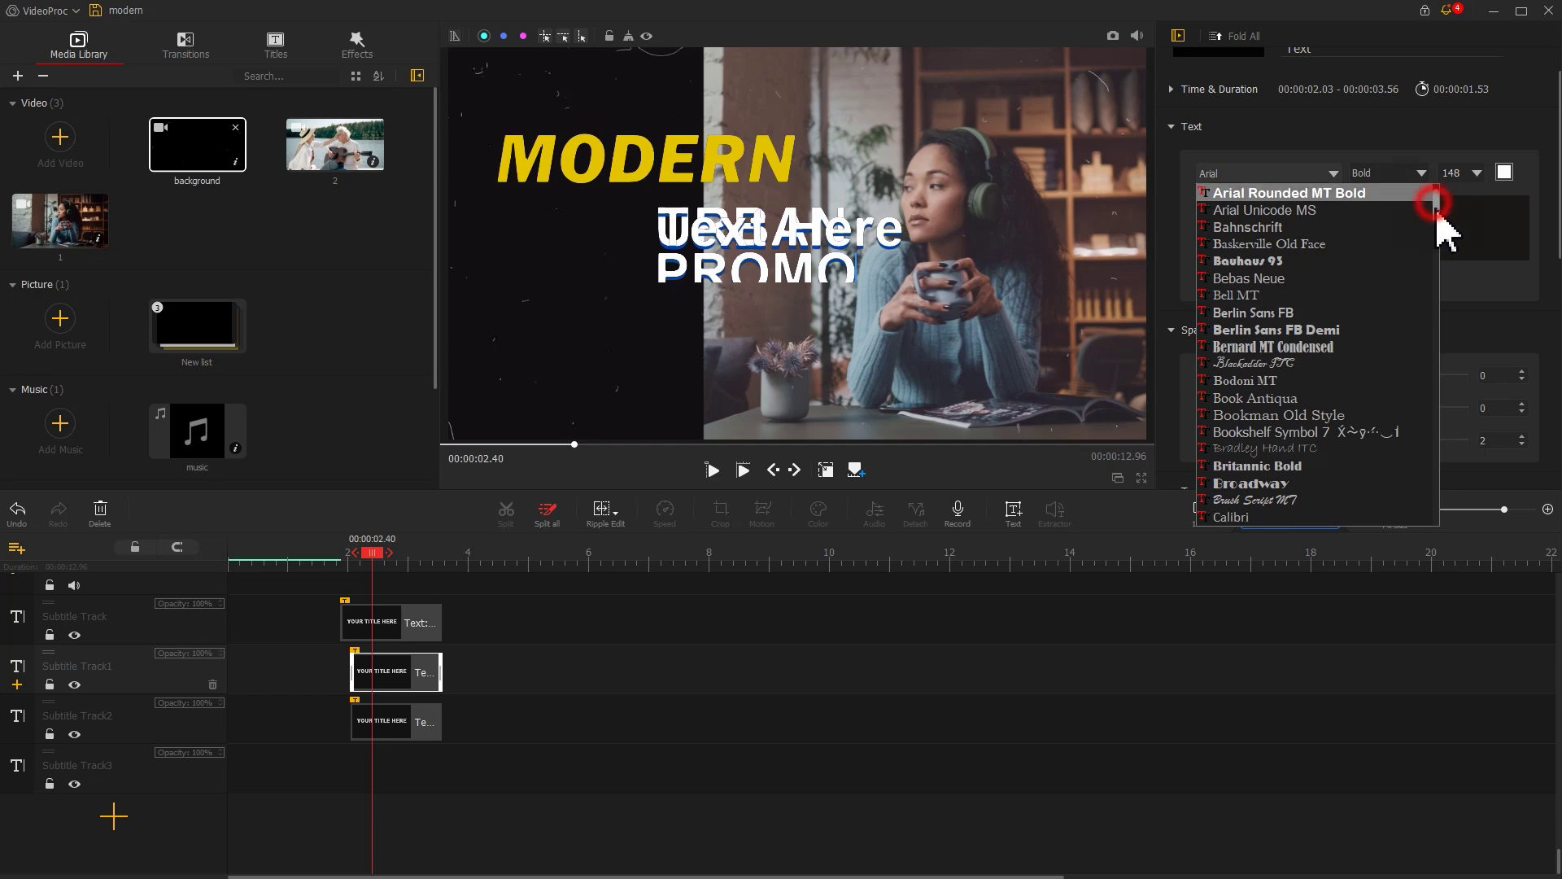
left_click(1406, 361)
left_click(1388, 200)
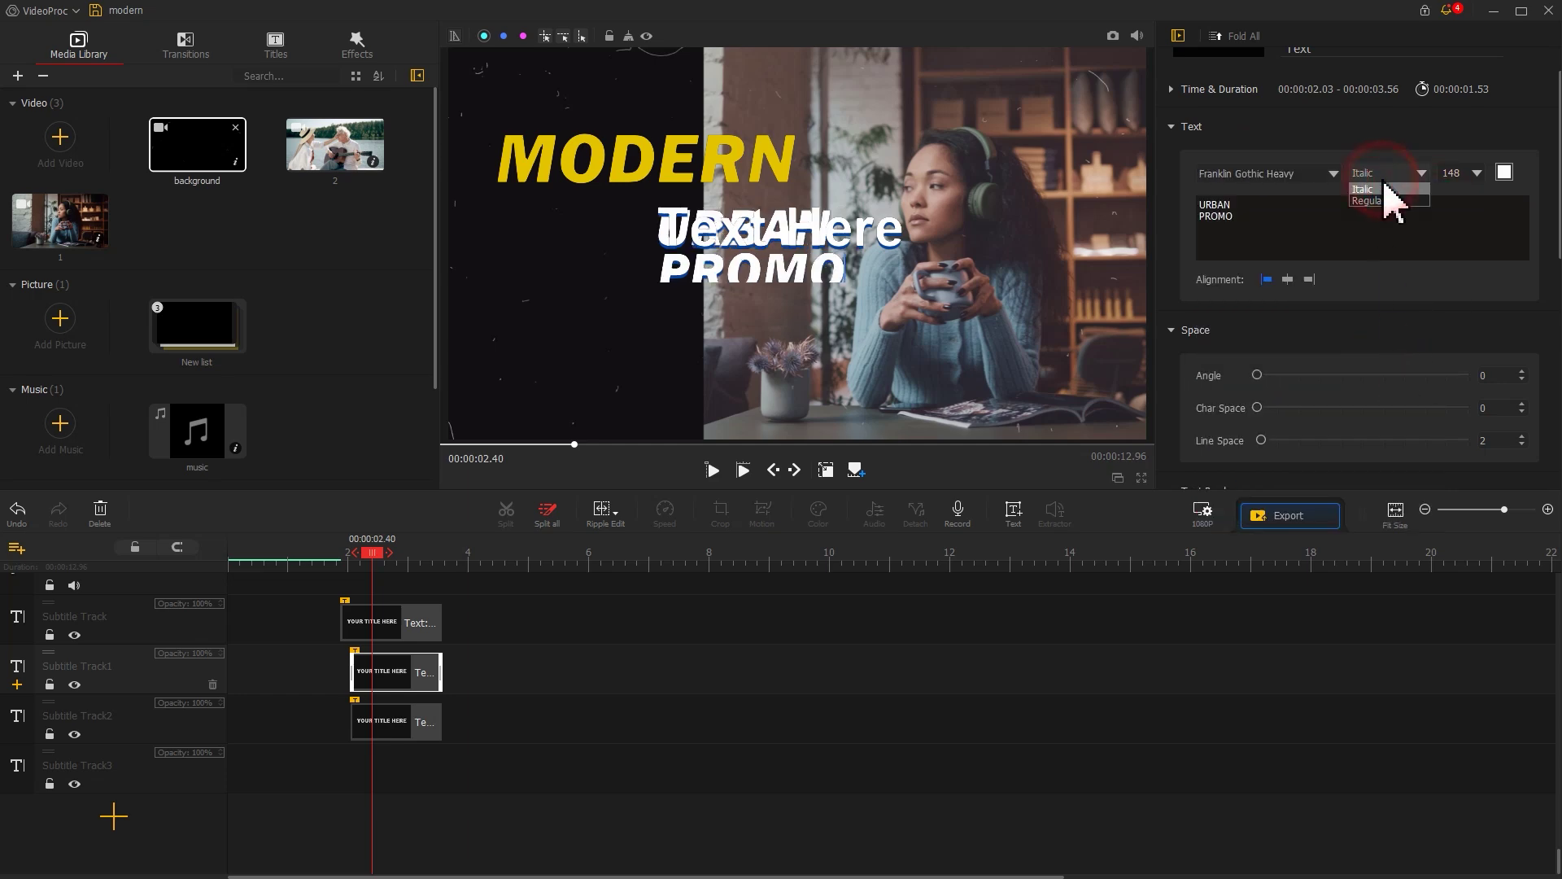
type("115")
Step: Give the URBAN PROMO text a Fade In appear and a Fade Out disappear animation, each lasting 0.35 s
scroll(1499, 209, "down", 5)
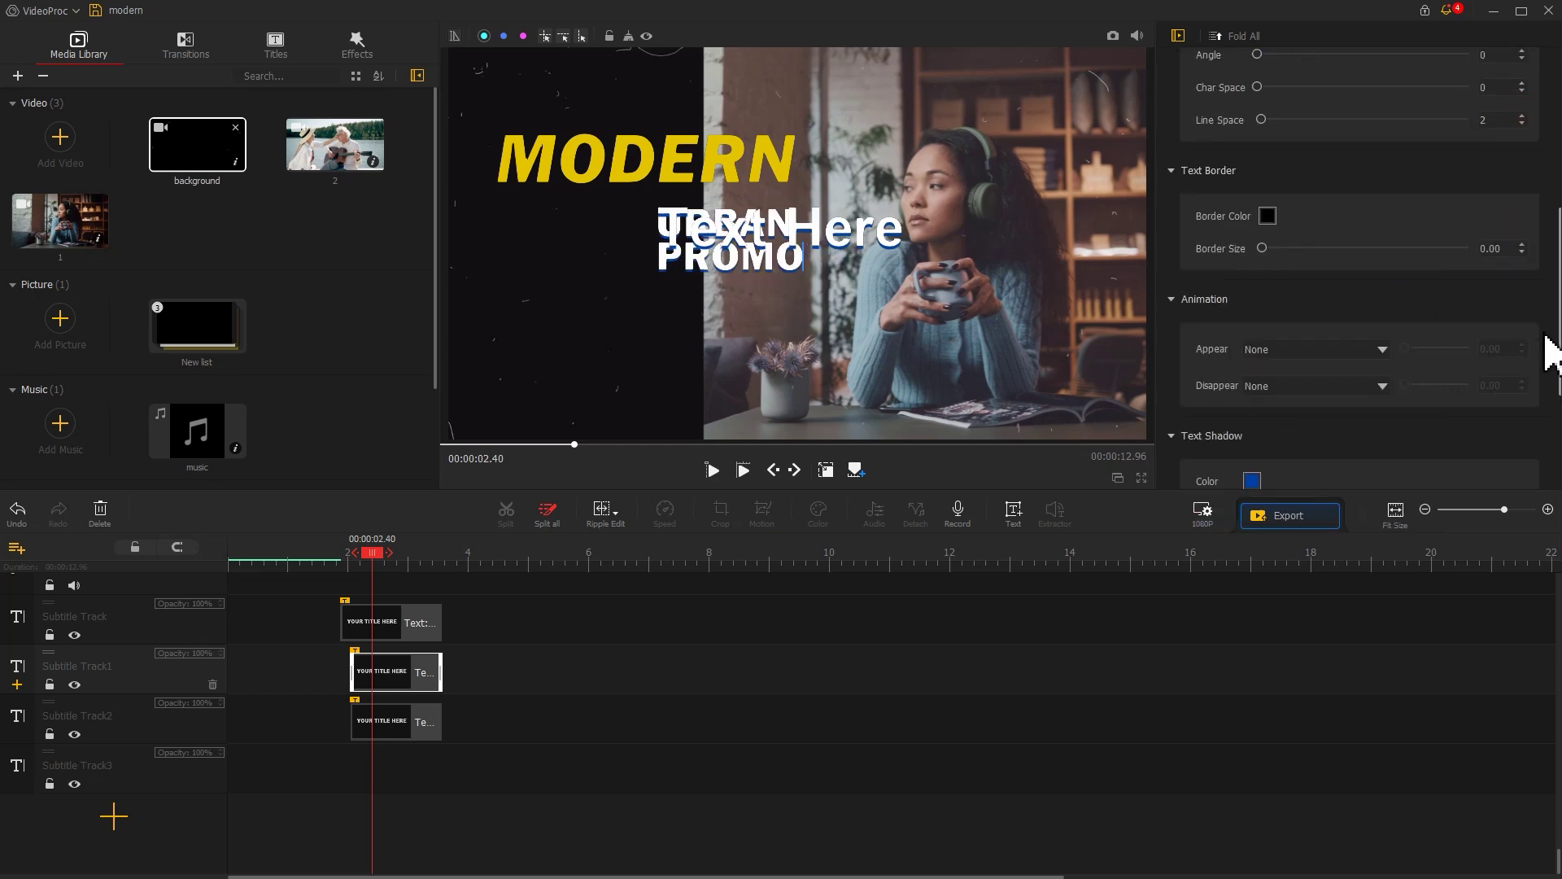
left_click(1351, 348)
left_click(1346, 378)
left_click(1411, 348)
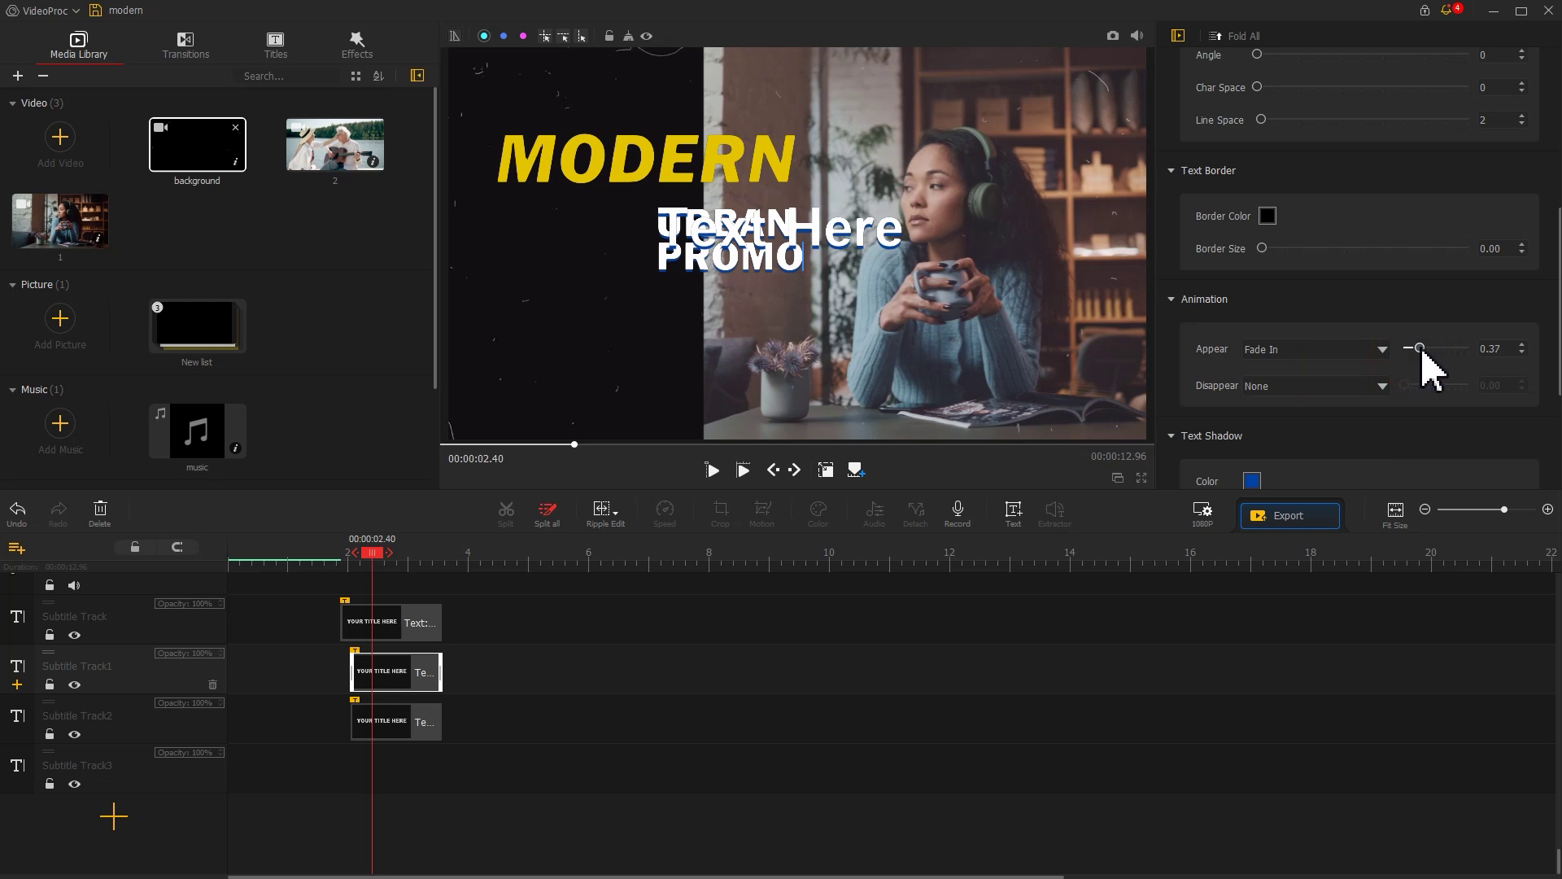
left_click(1380, 388)
left_click(1347, 414)
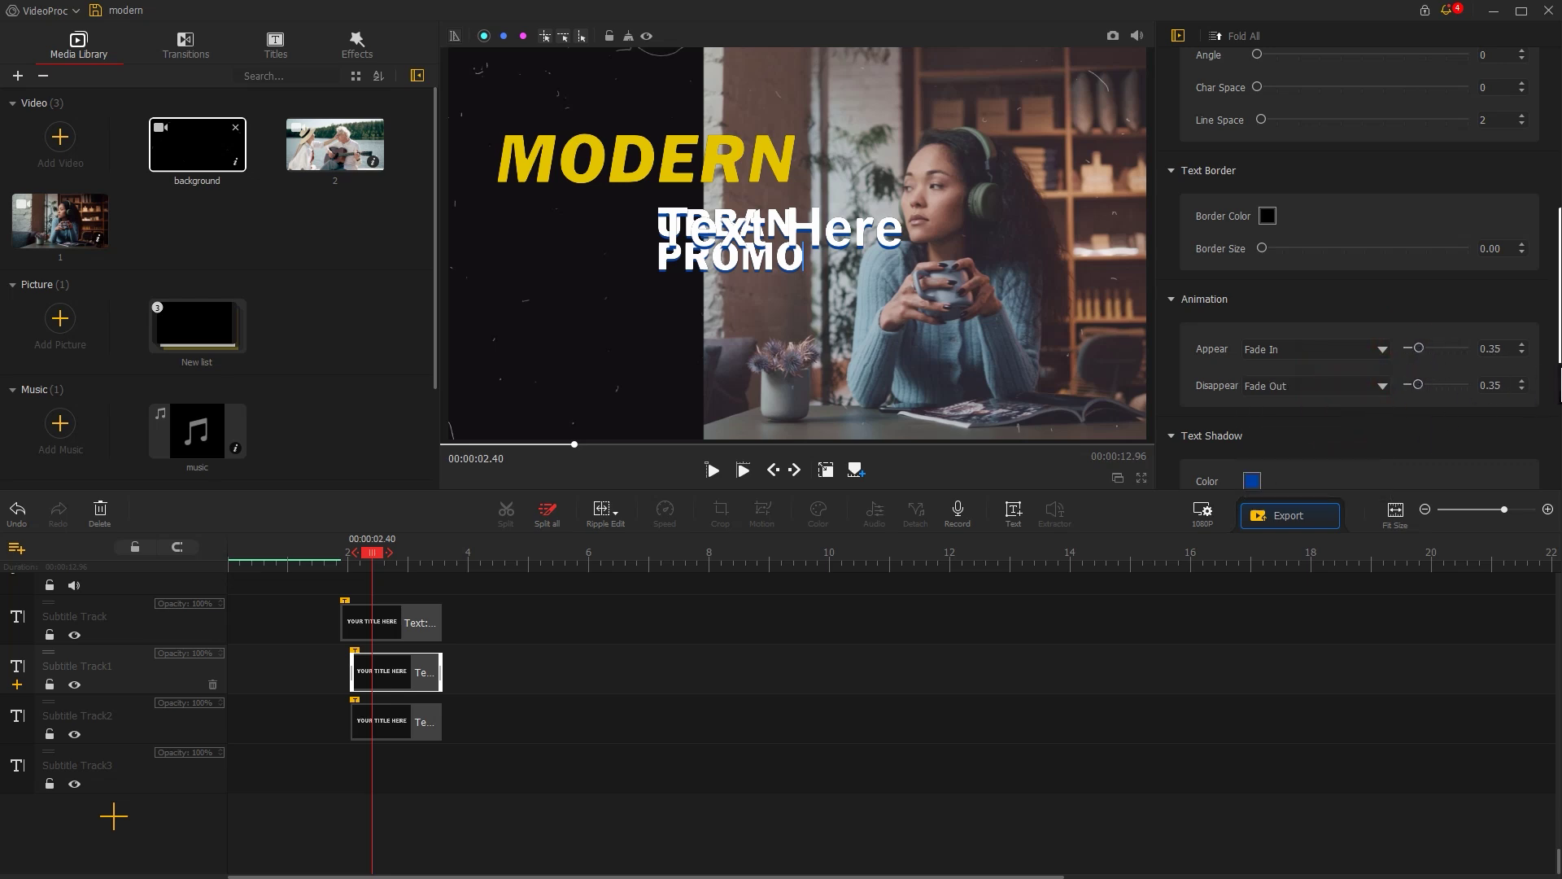
Step: Set the text shadow color of URBAN PROMO to black
scroll(1514, 472, "down", 3)
left_click(1253, 262)
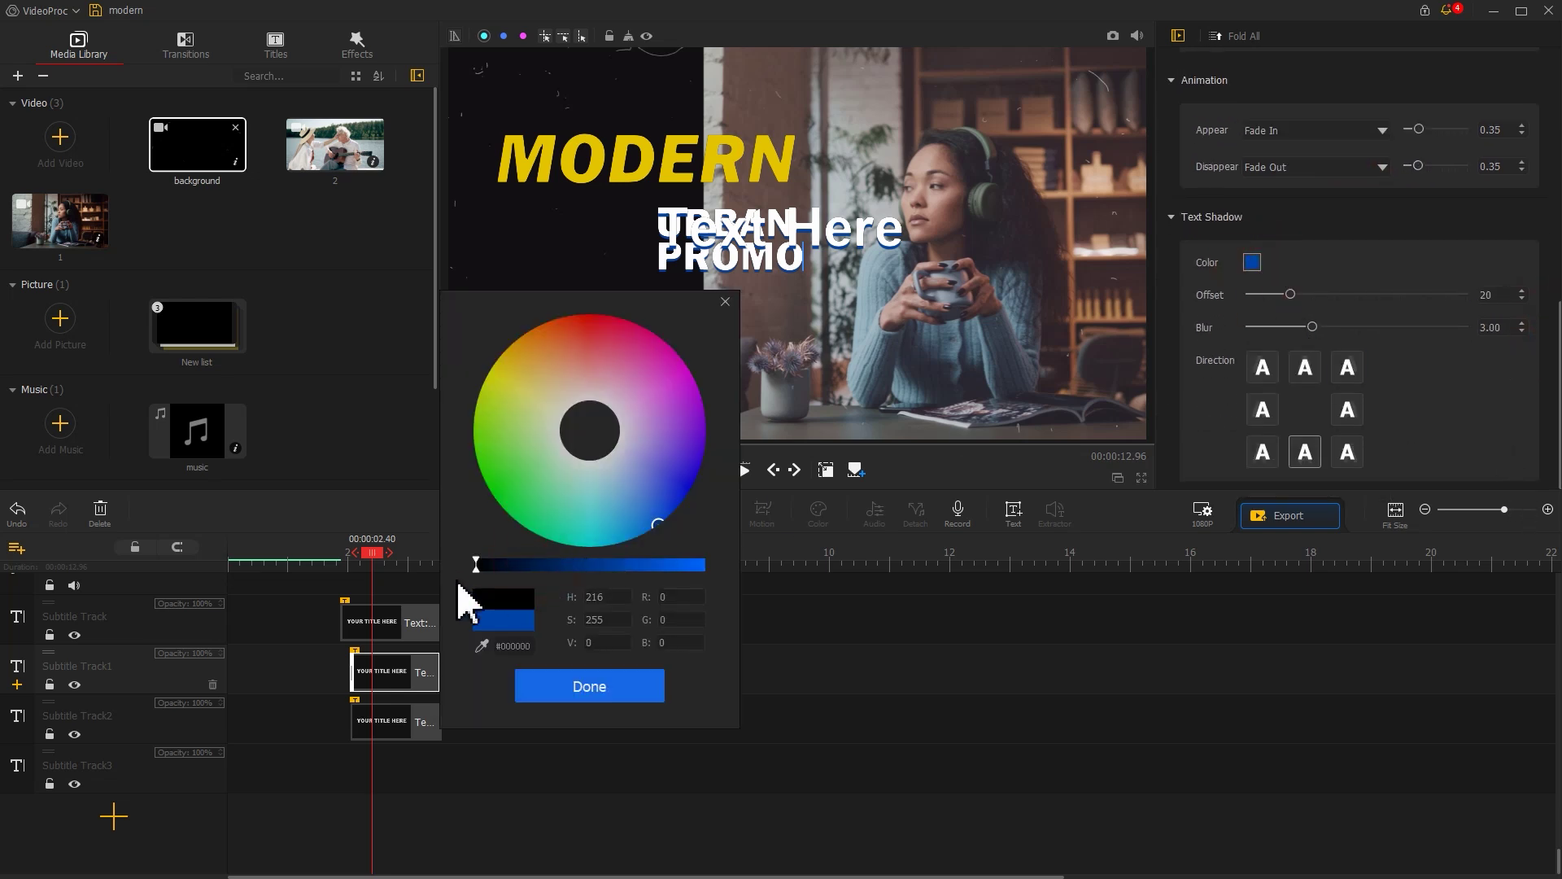
left_click(593, 684)
Step: Place the Title 6 preset on Subtitle Track at 5.26 s and trim it to end at 7.46 s
left_click(547, 565)
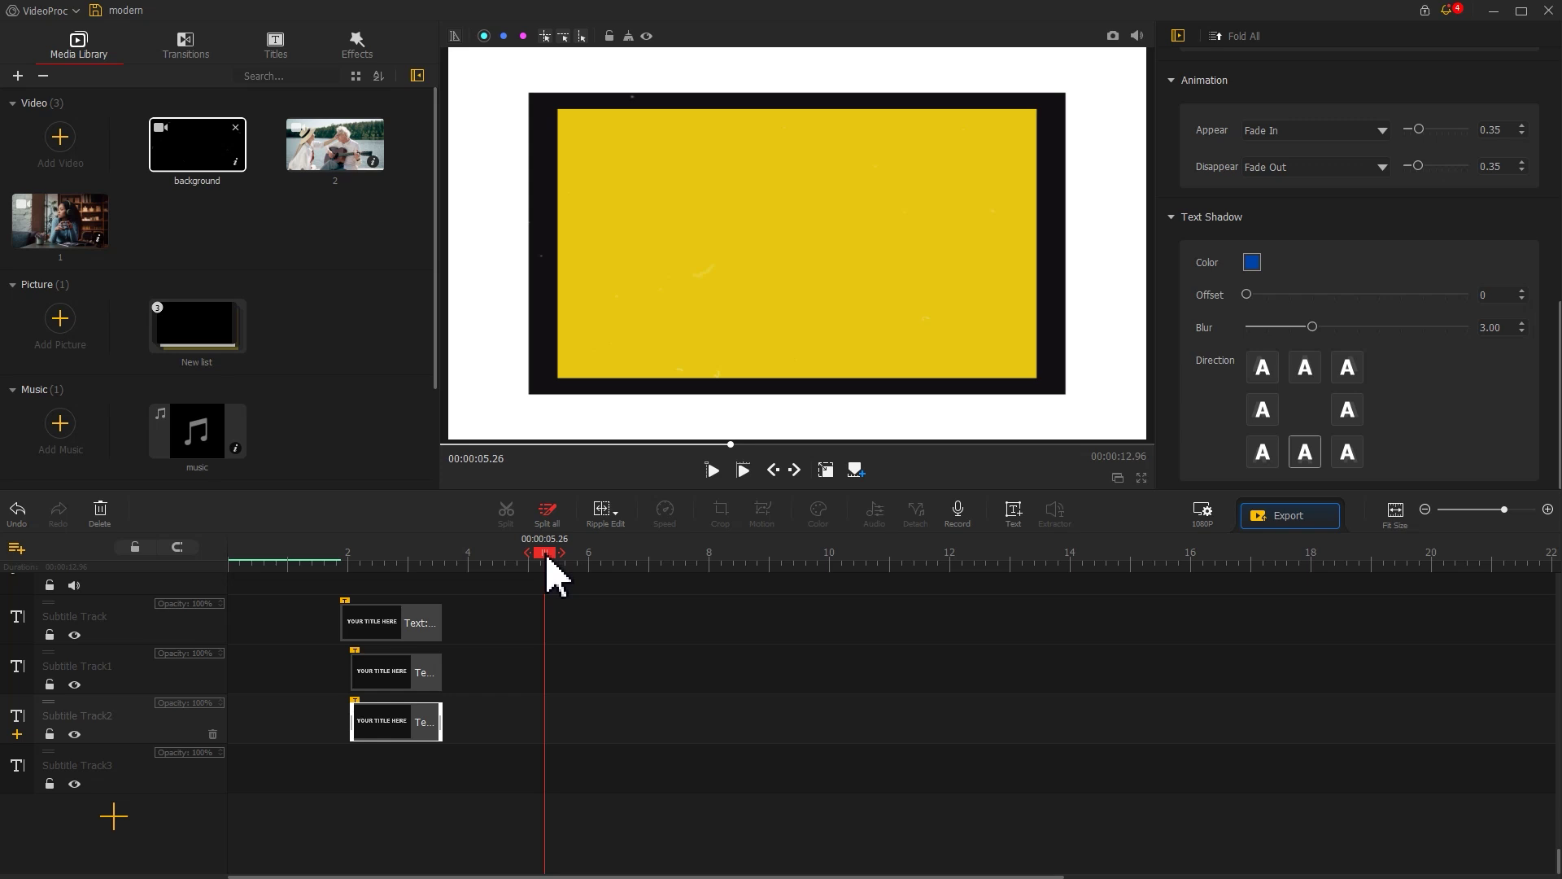
left_click(279, 42)
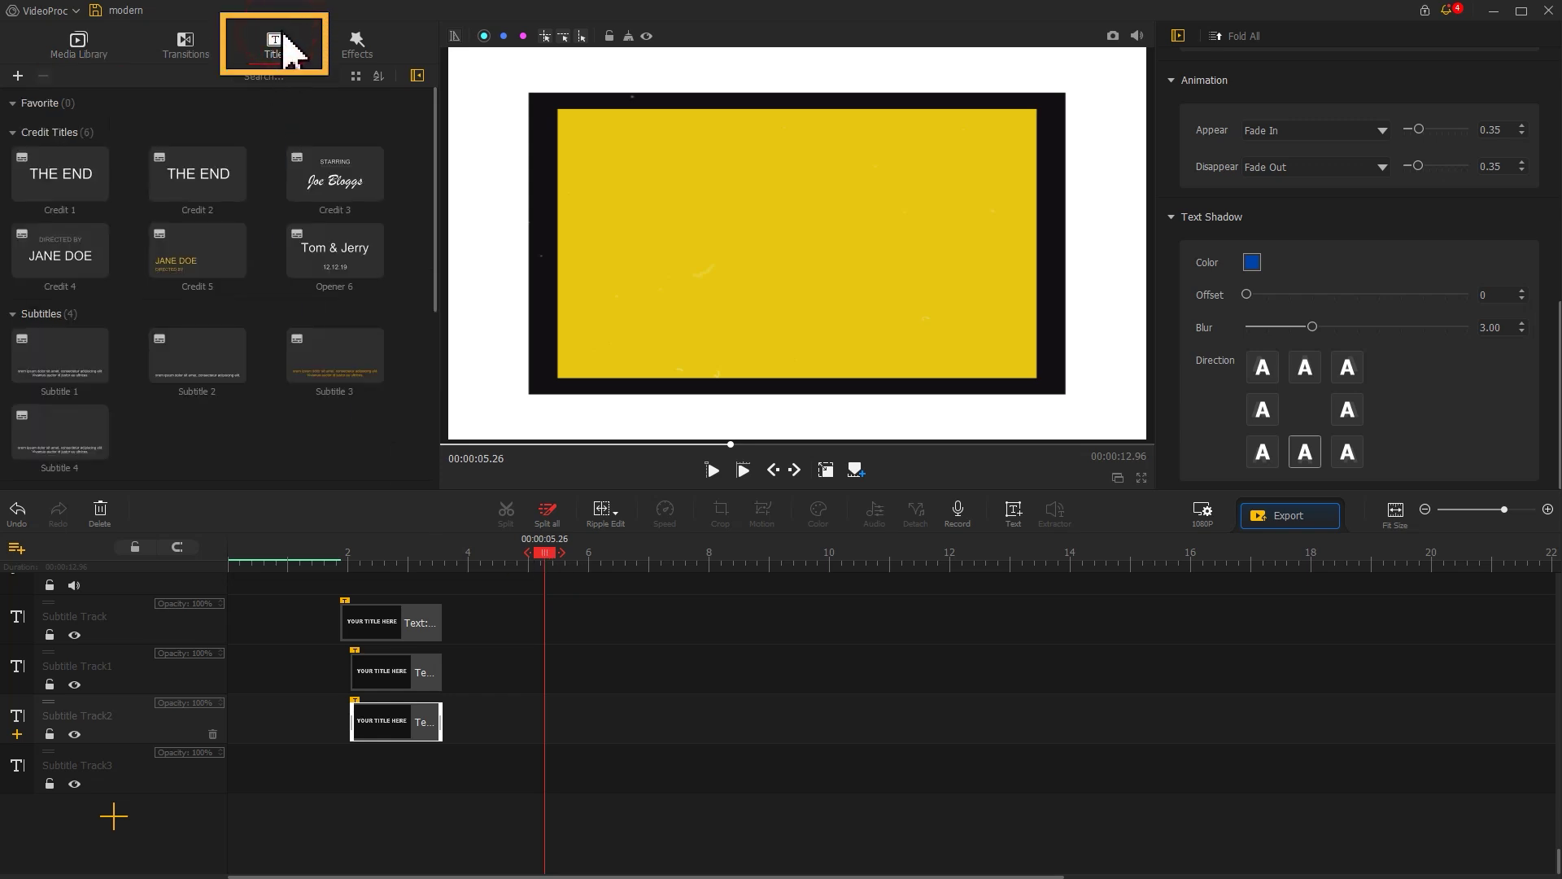
left_click_drag(438, 199, 409, 389)
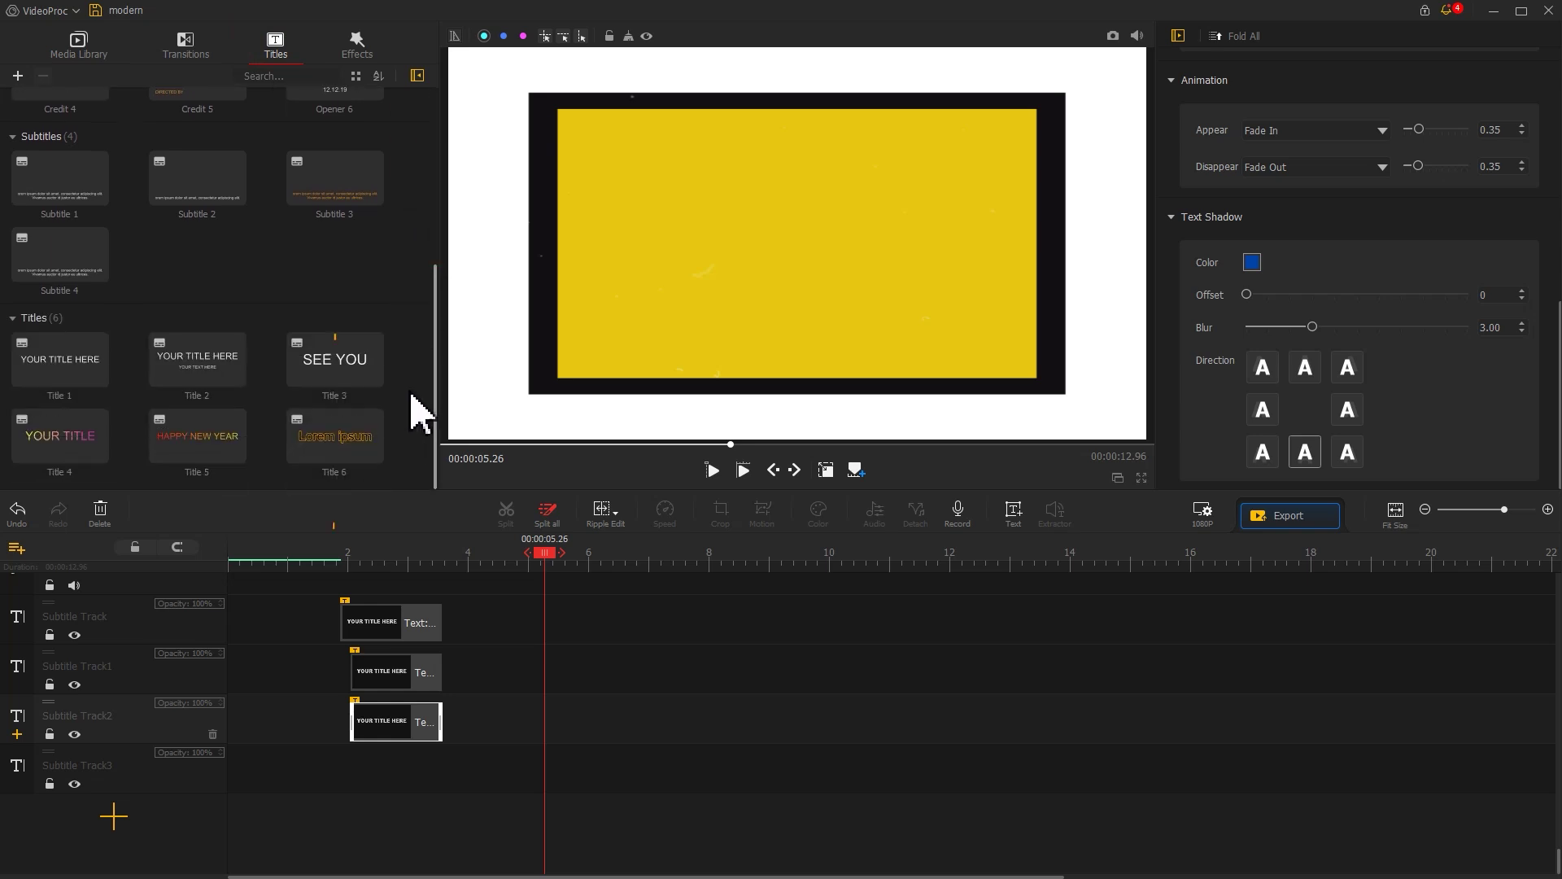
left_click_drag(379, 471, 564, 628)
left_click_drag(845, 625, 677, 626)
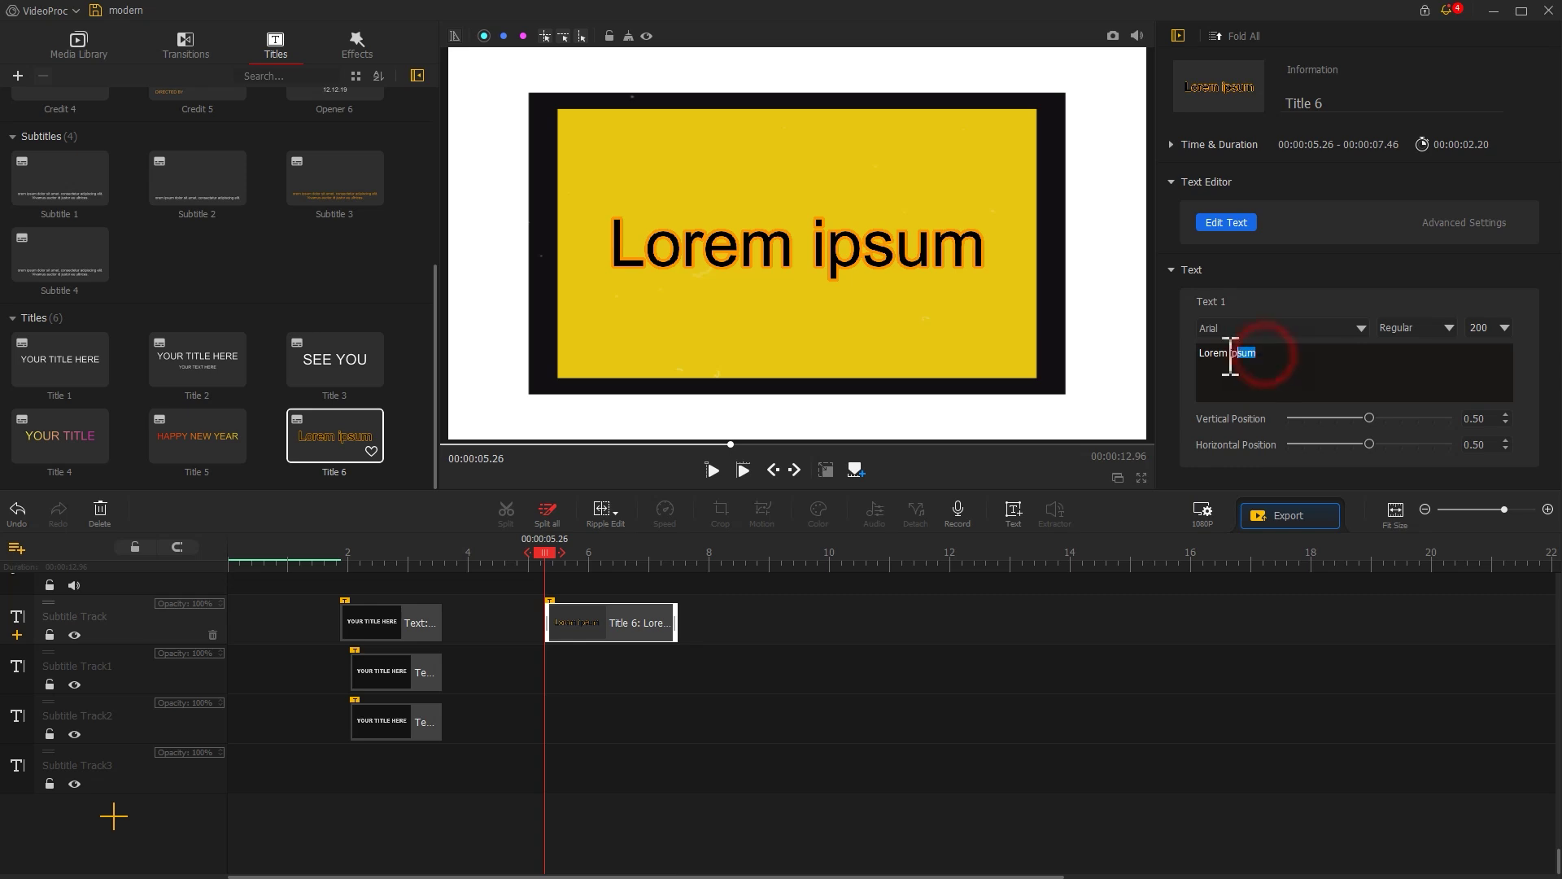
Step: Change the Title 6 text to MODERN URBAN in the Bodoni MT font at size 120
type("MODERN URBAN")
left_click(1243, 328)
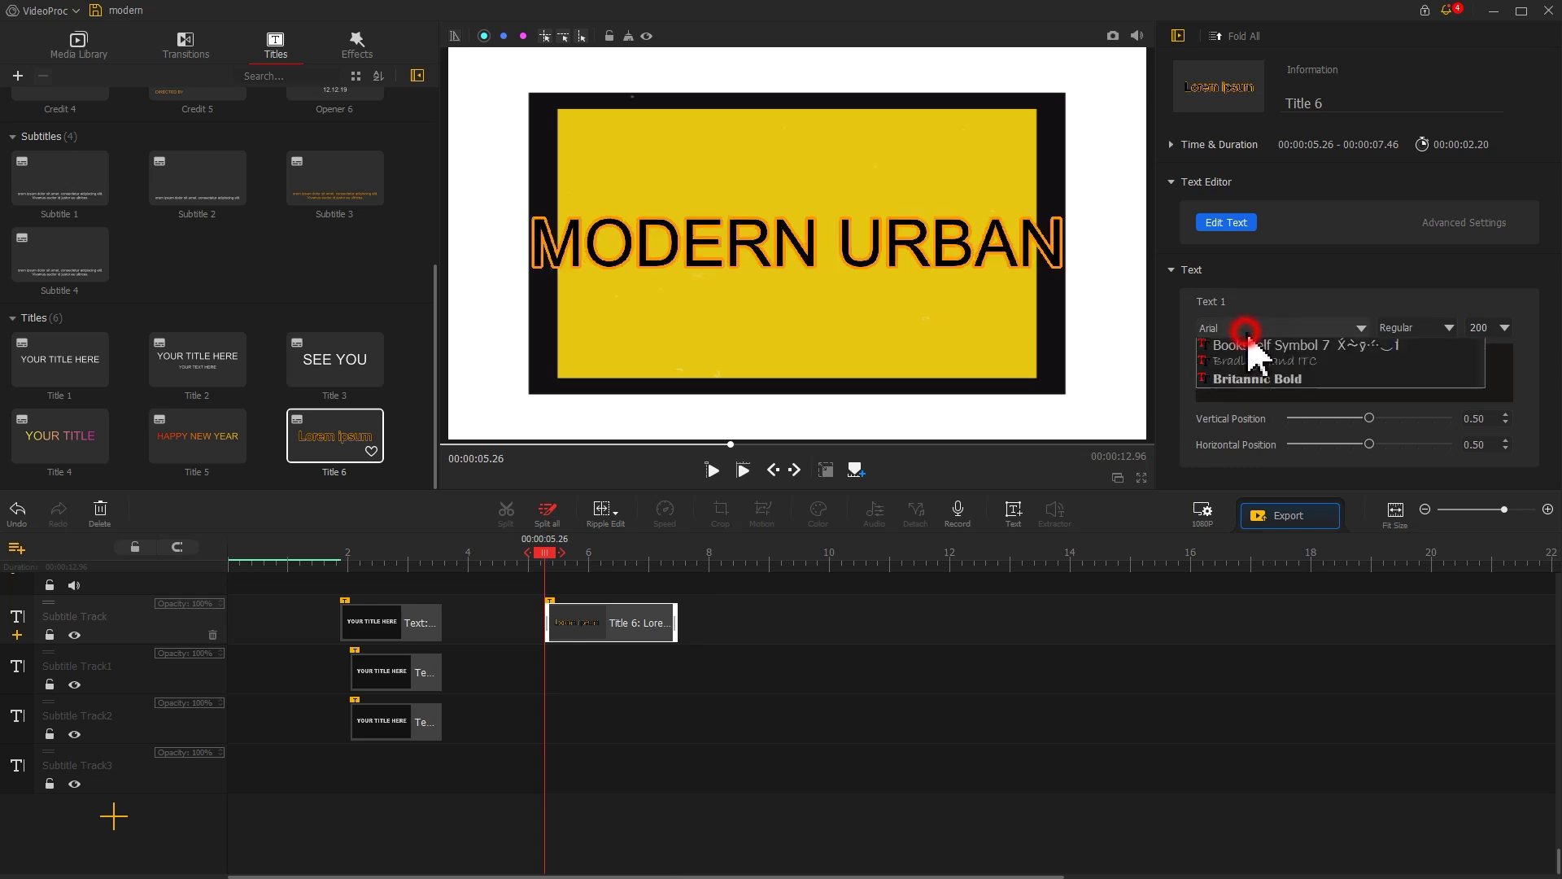
left_click(1259, 586)
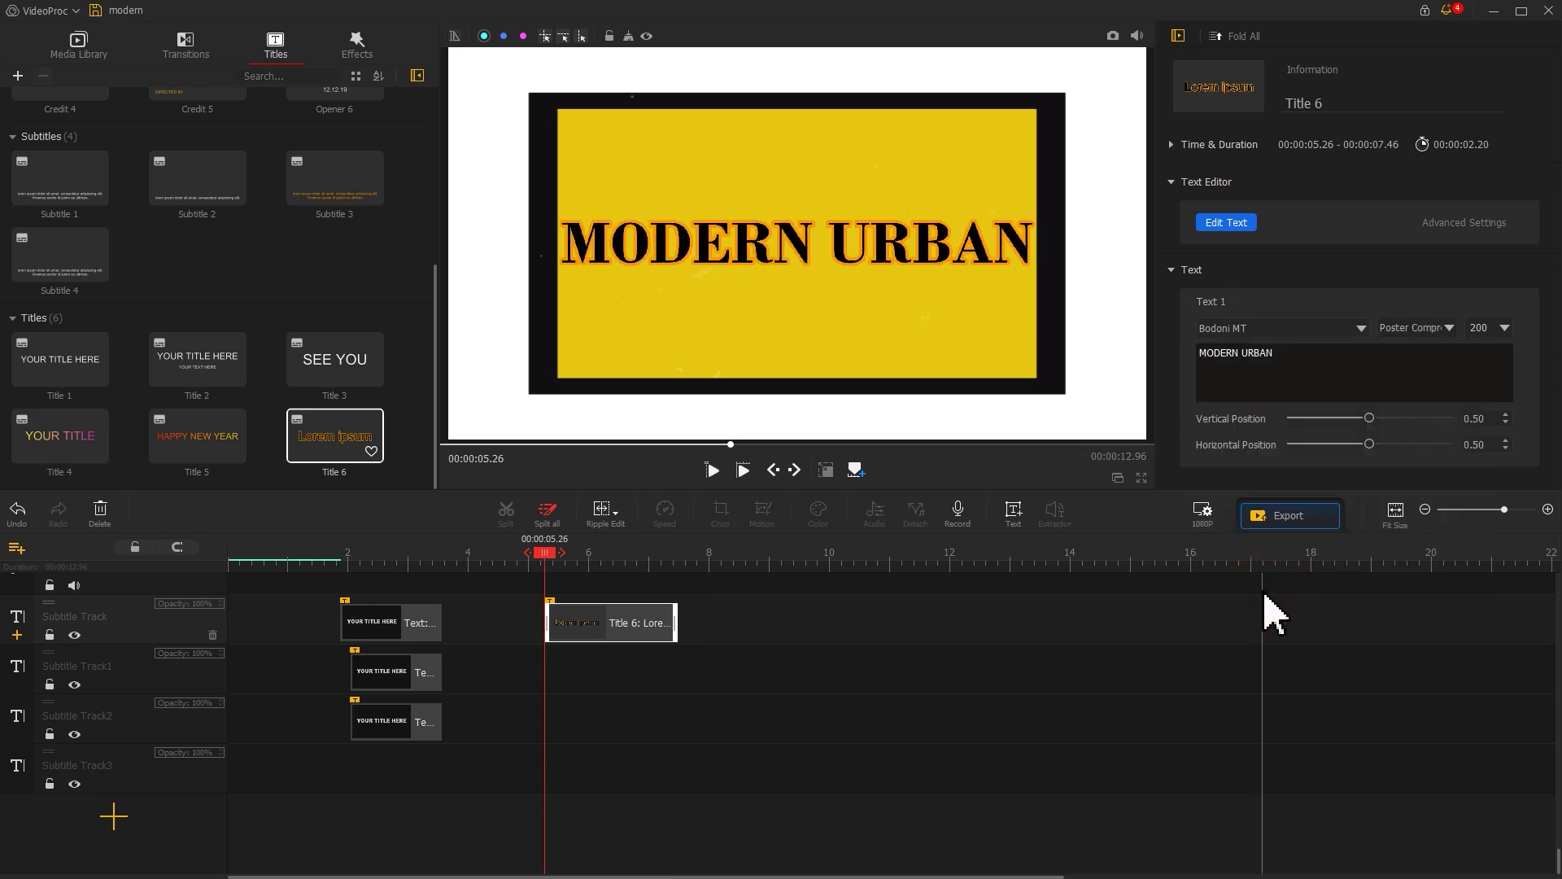
type("120")
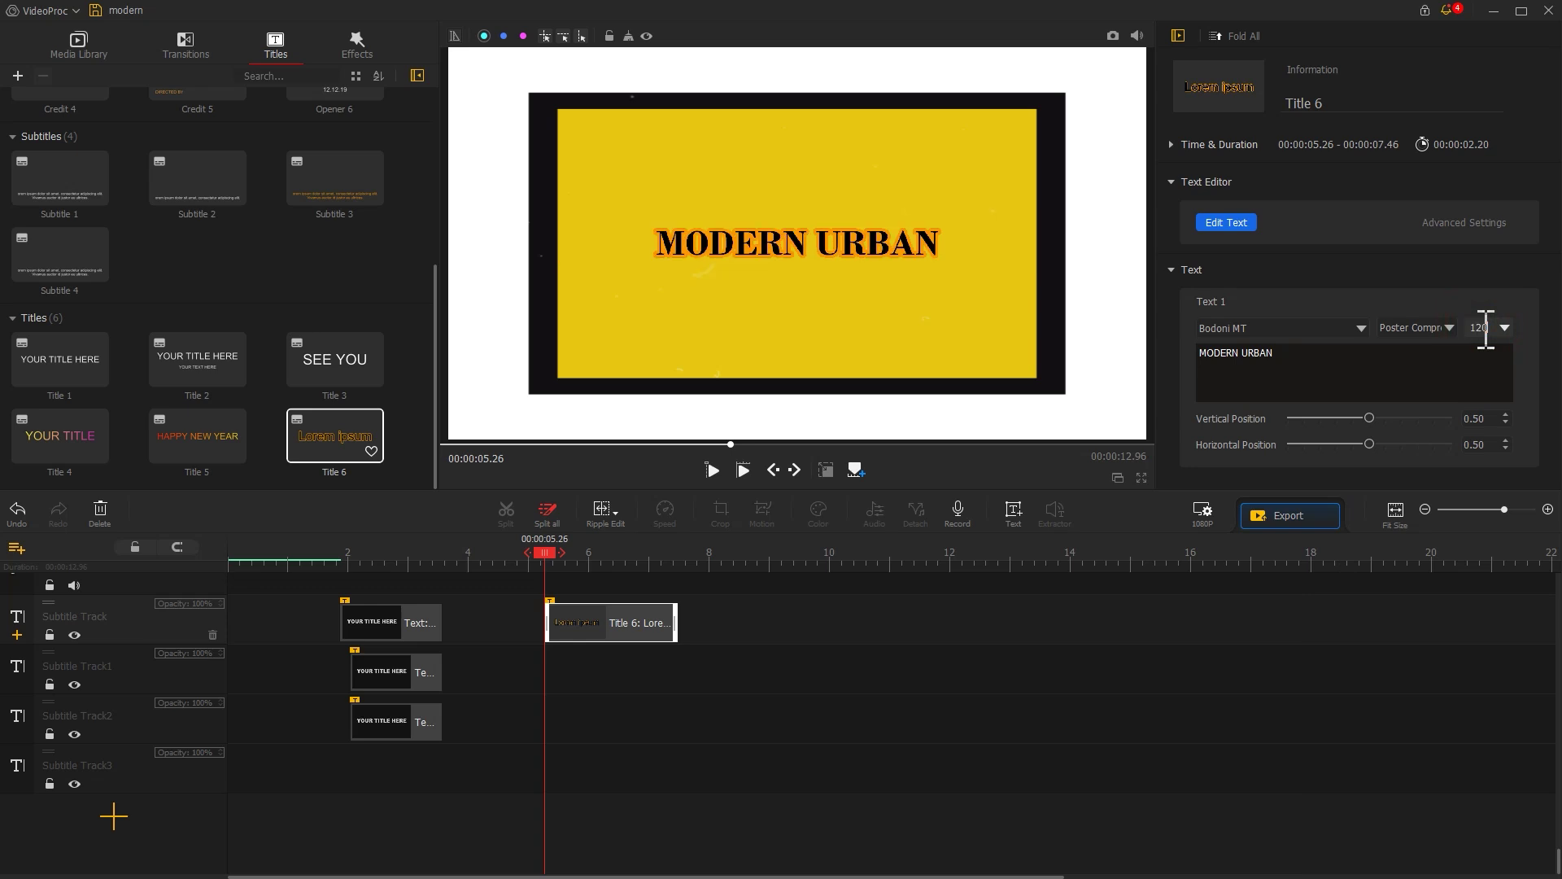
Step: Open the text editor for MODERN URBAN and set the character space to 3
left_click(1243, 226)
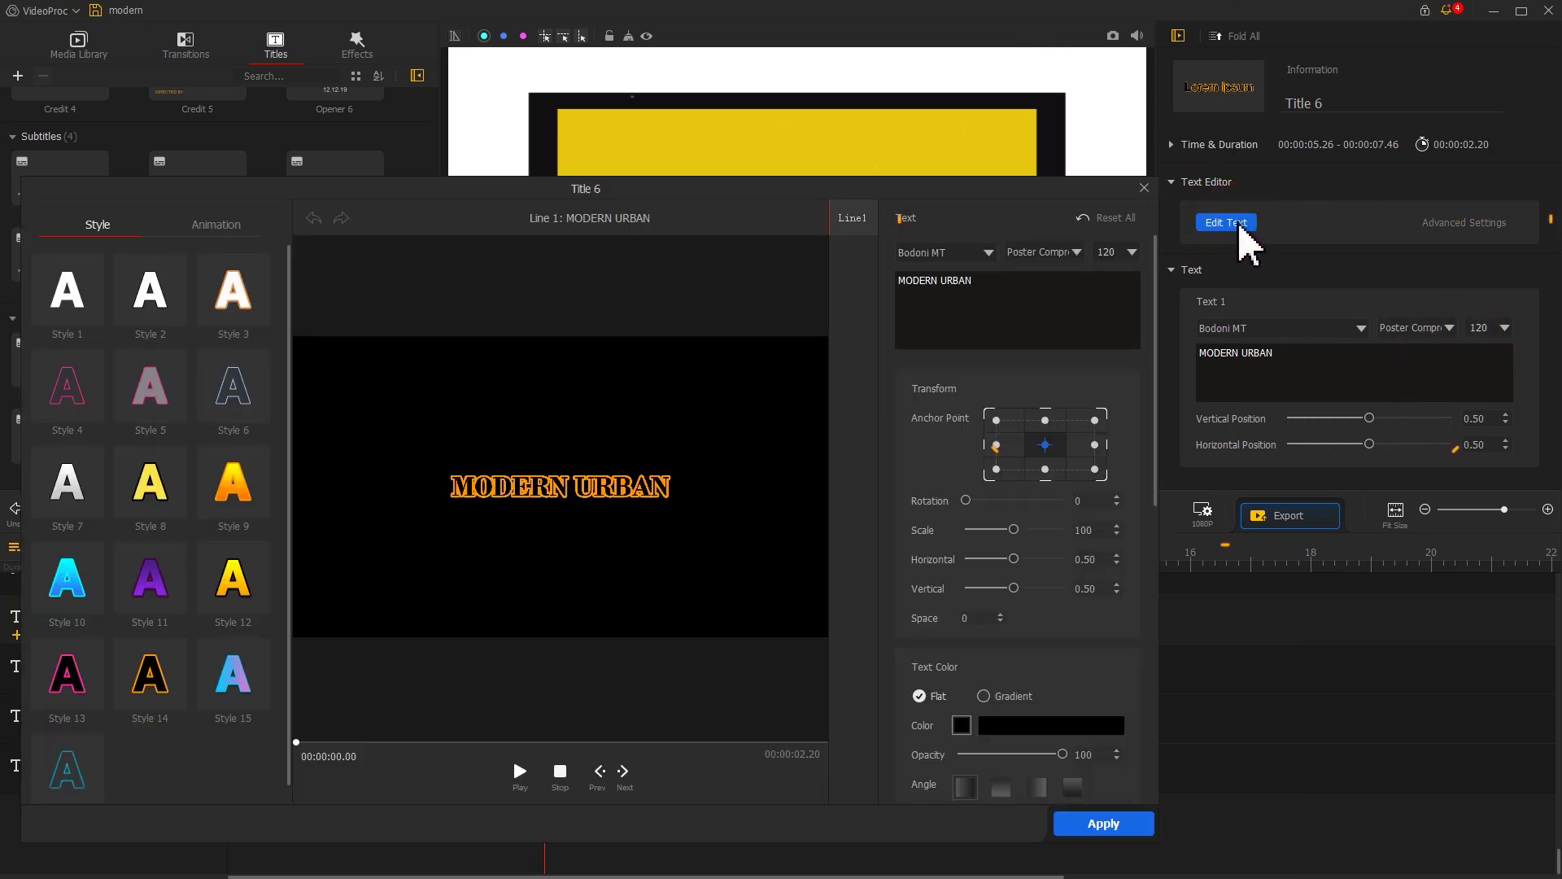
left_click_drag(913, 186, 1090, 100)
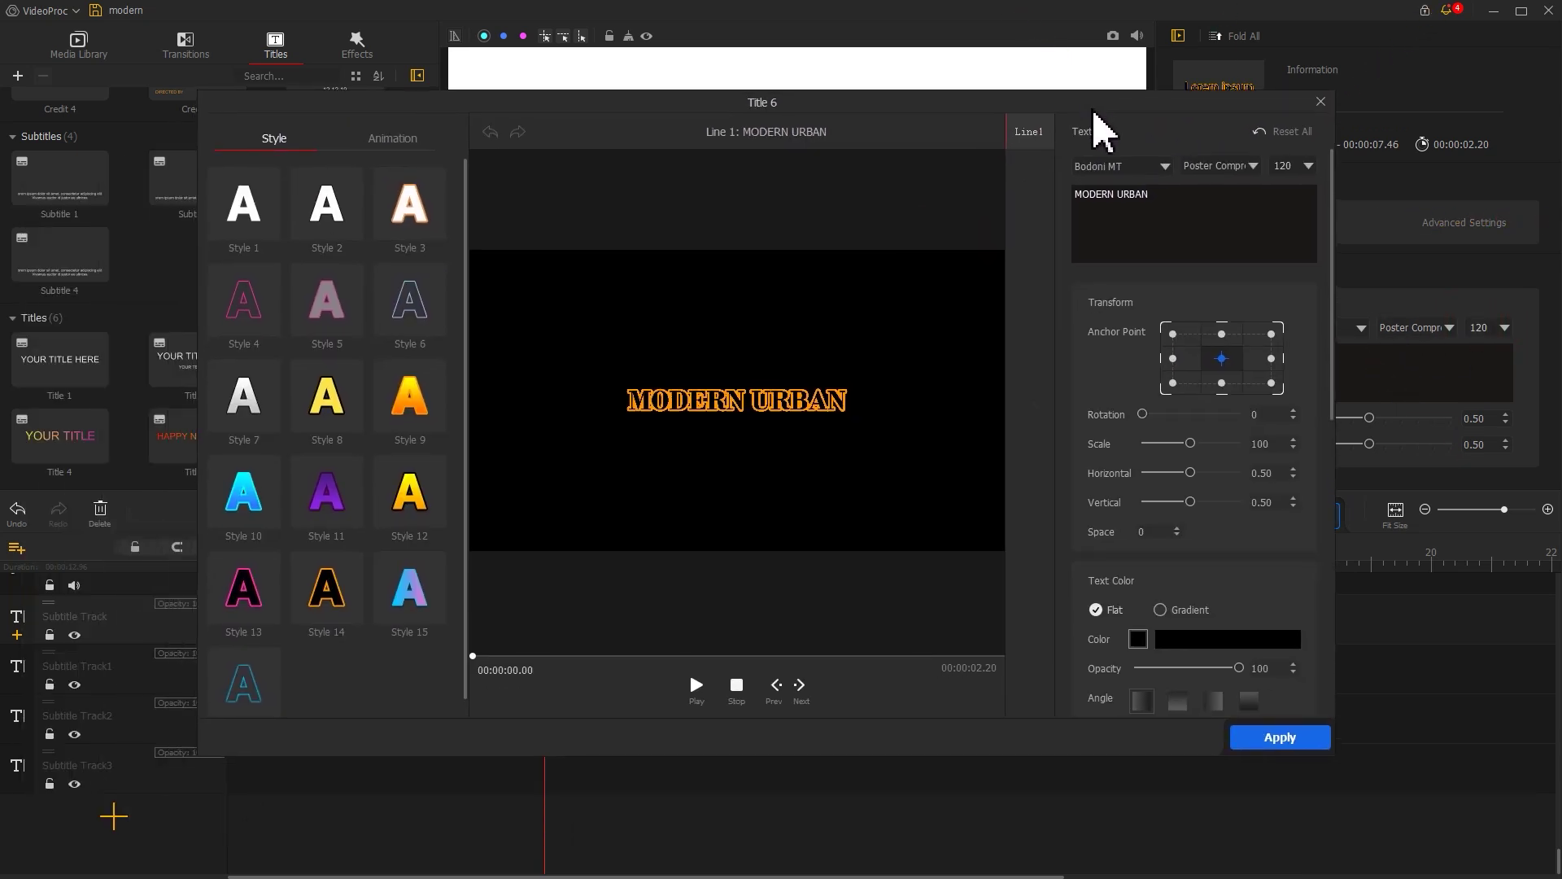
left_click(1161, 525)
type("3")
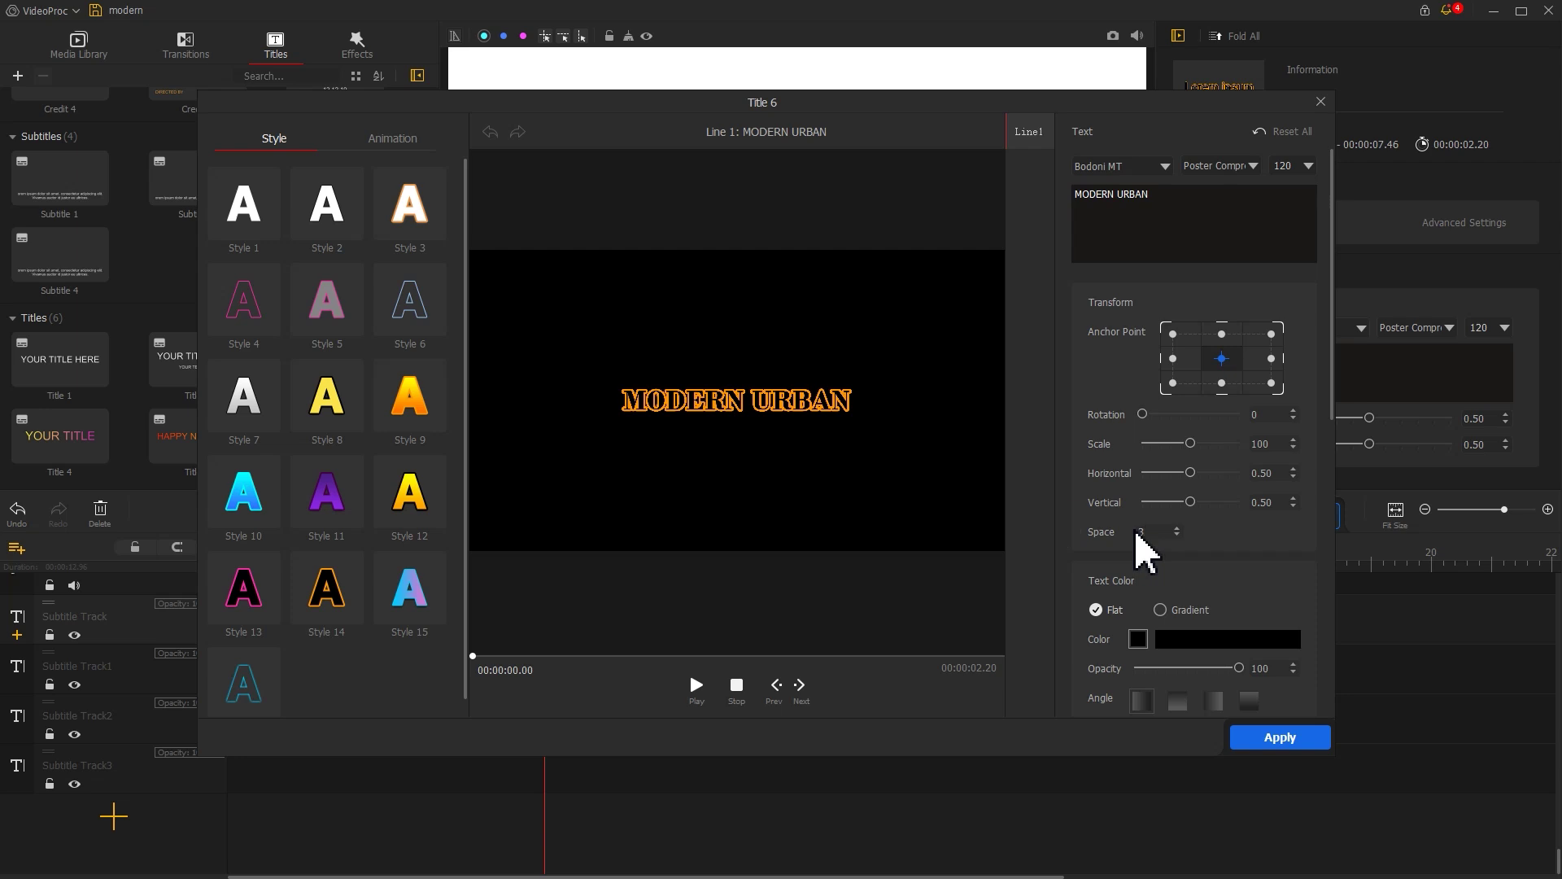
Step: Set the MODERN URBAN text color opacity to 0 and its text border color to near-black
left_click_drag(1326, 390, 1313, 520)
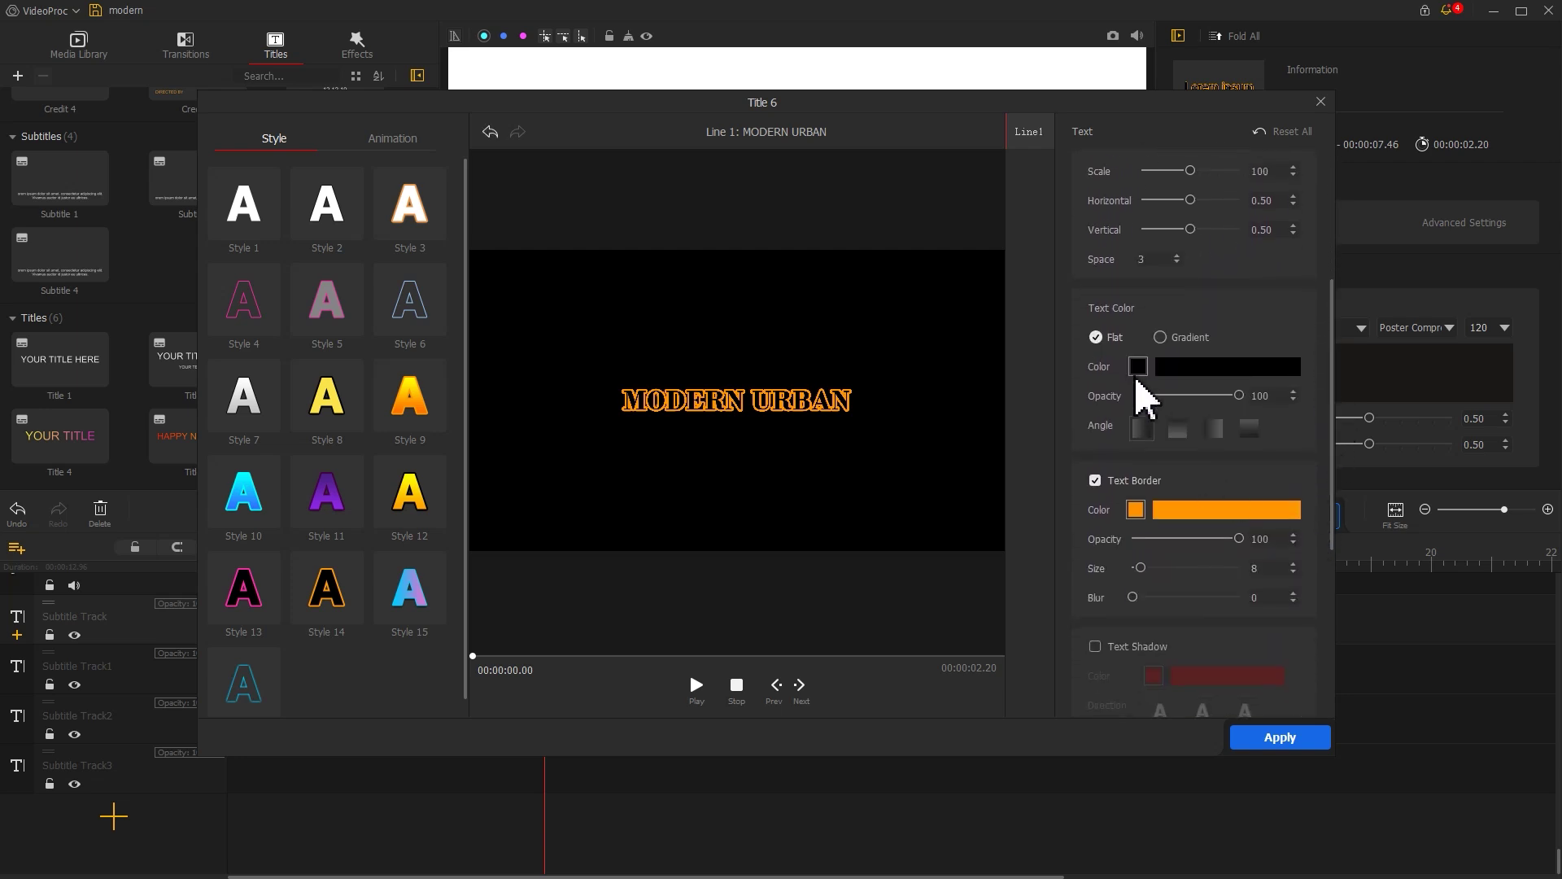
left_click(1135, 395)
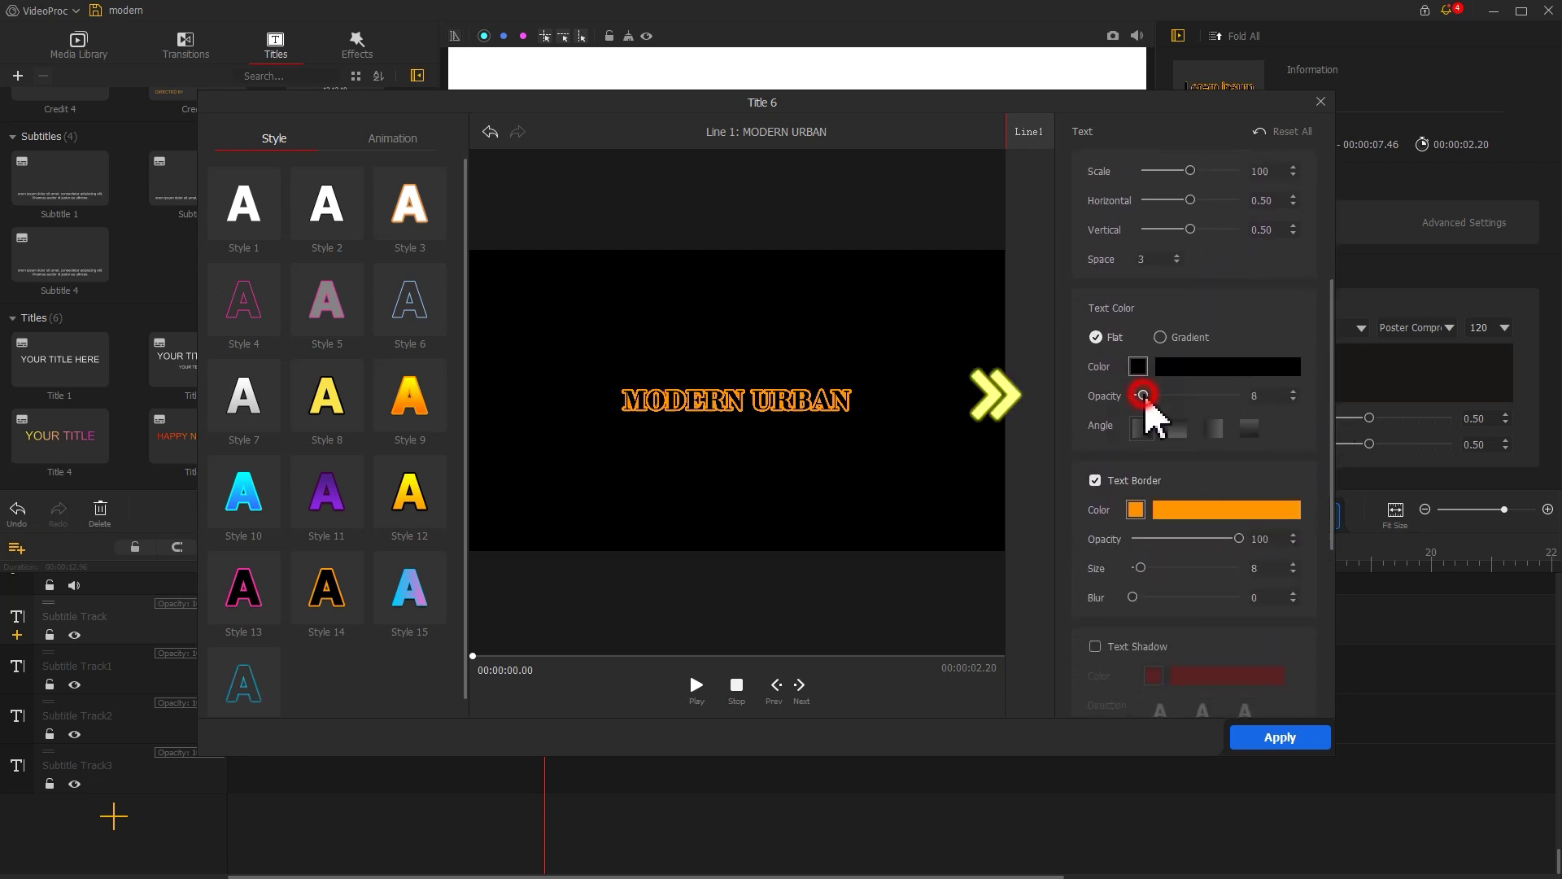
left_click(1136, 509)
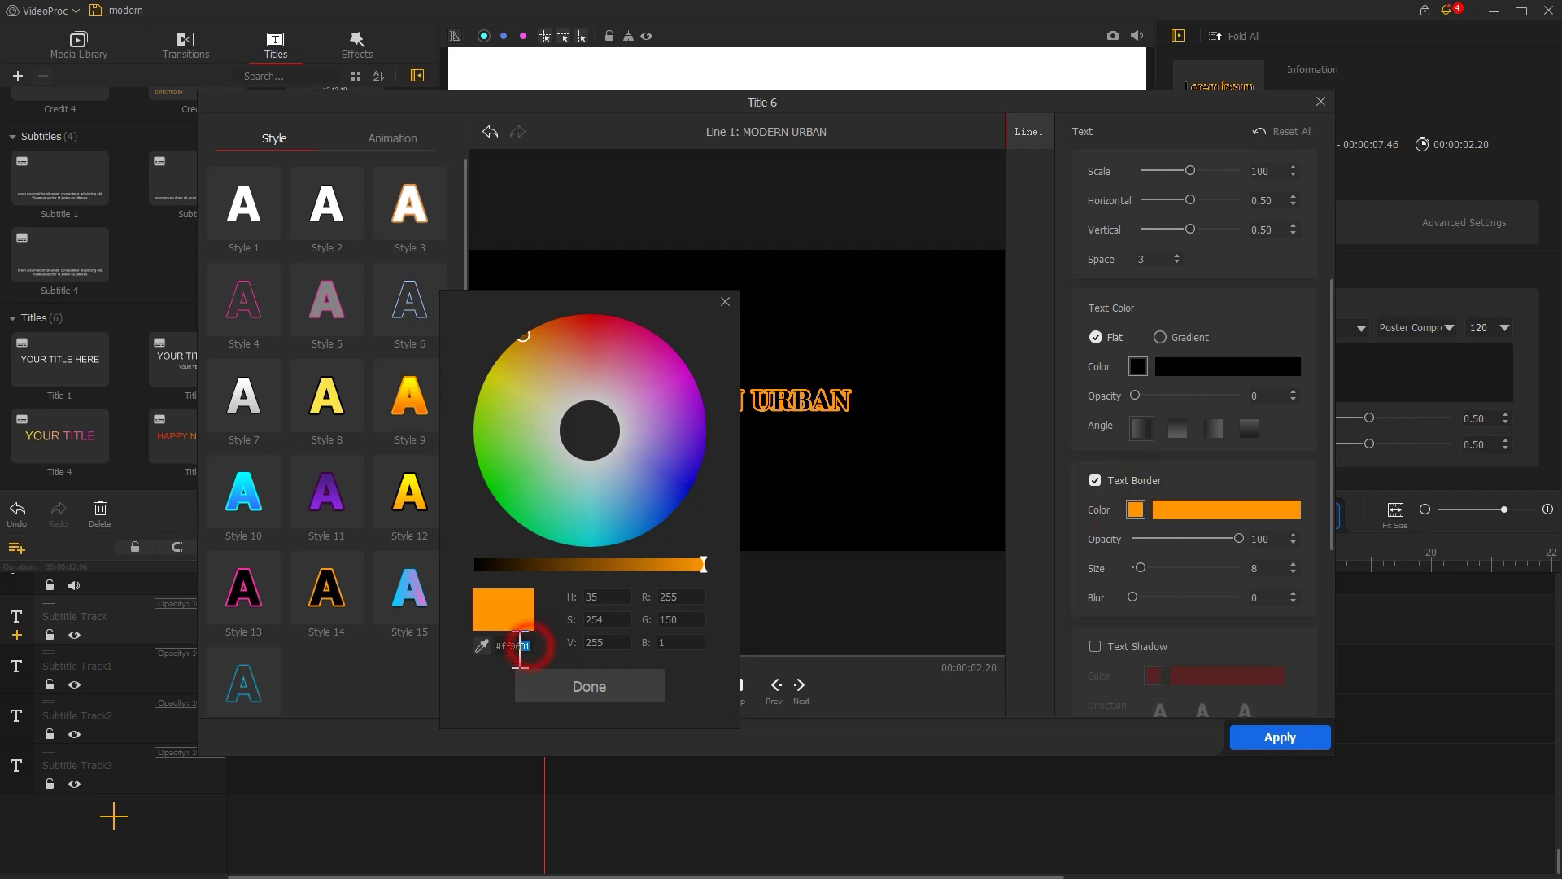
left_click(570, 683)
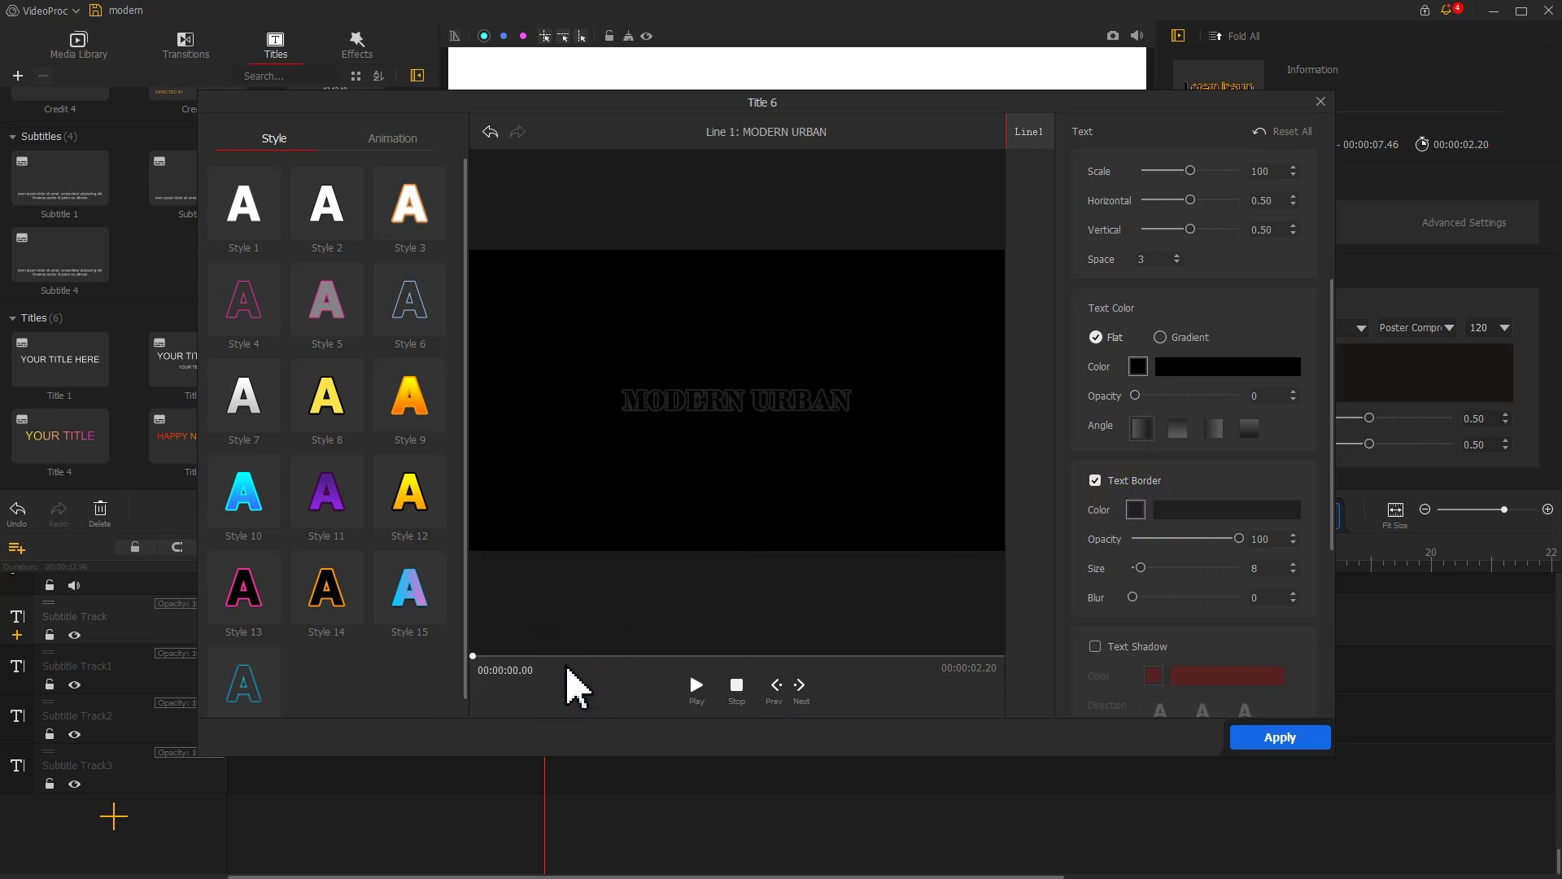
Step: Give MODERN URBAN the Clip Down Roll animation with a time of 300 ms and apply the title changes
left_click(402, 137)
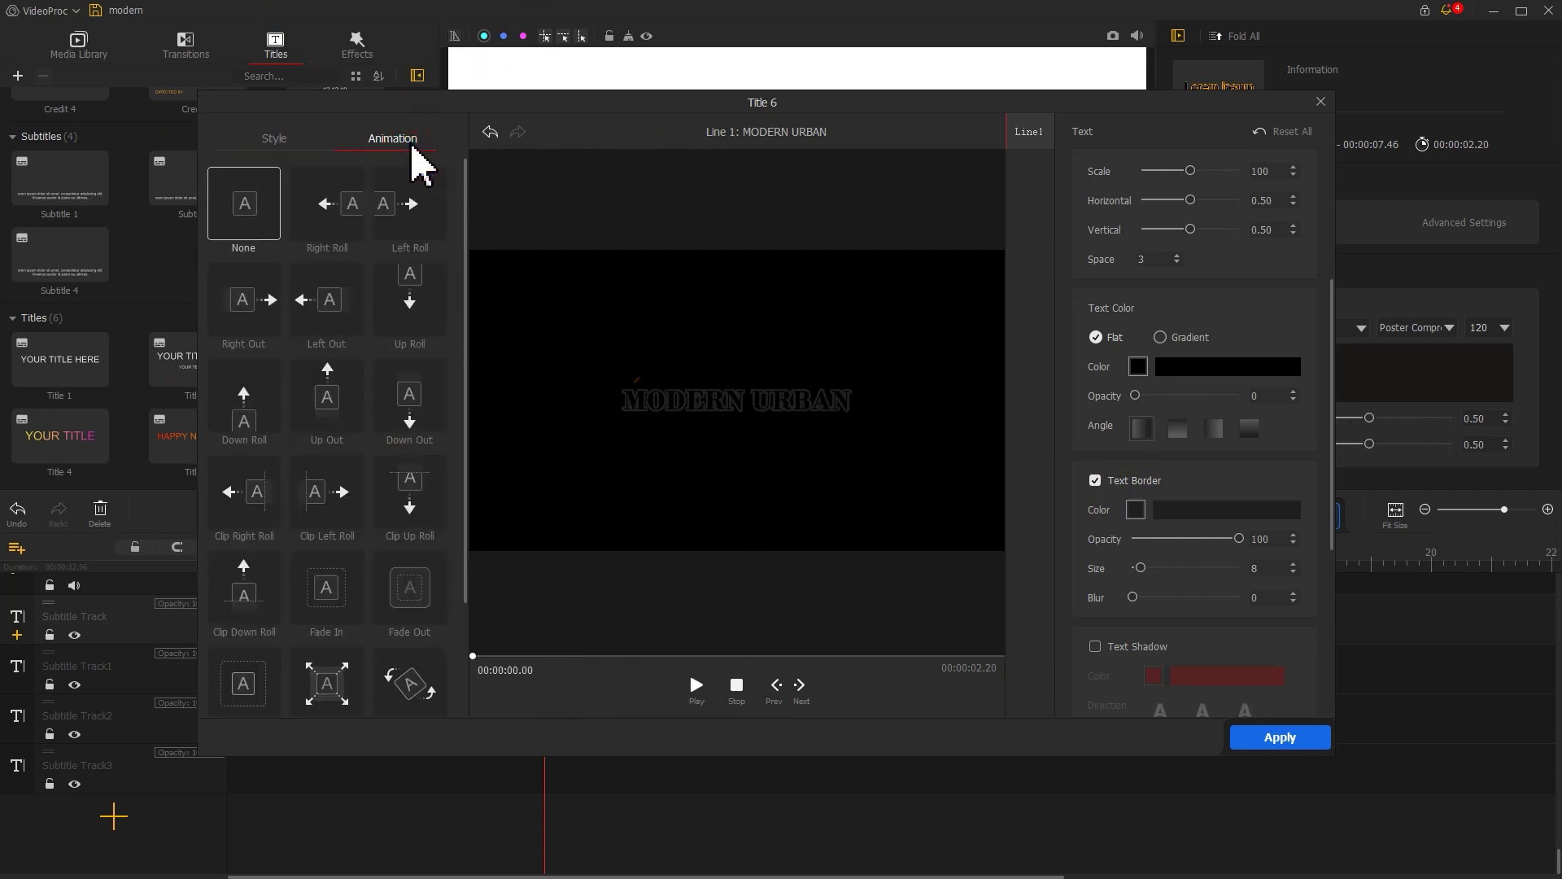
left_click(257, 575)
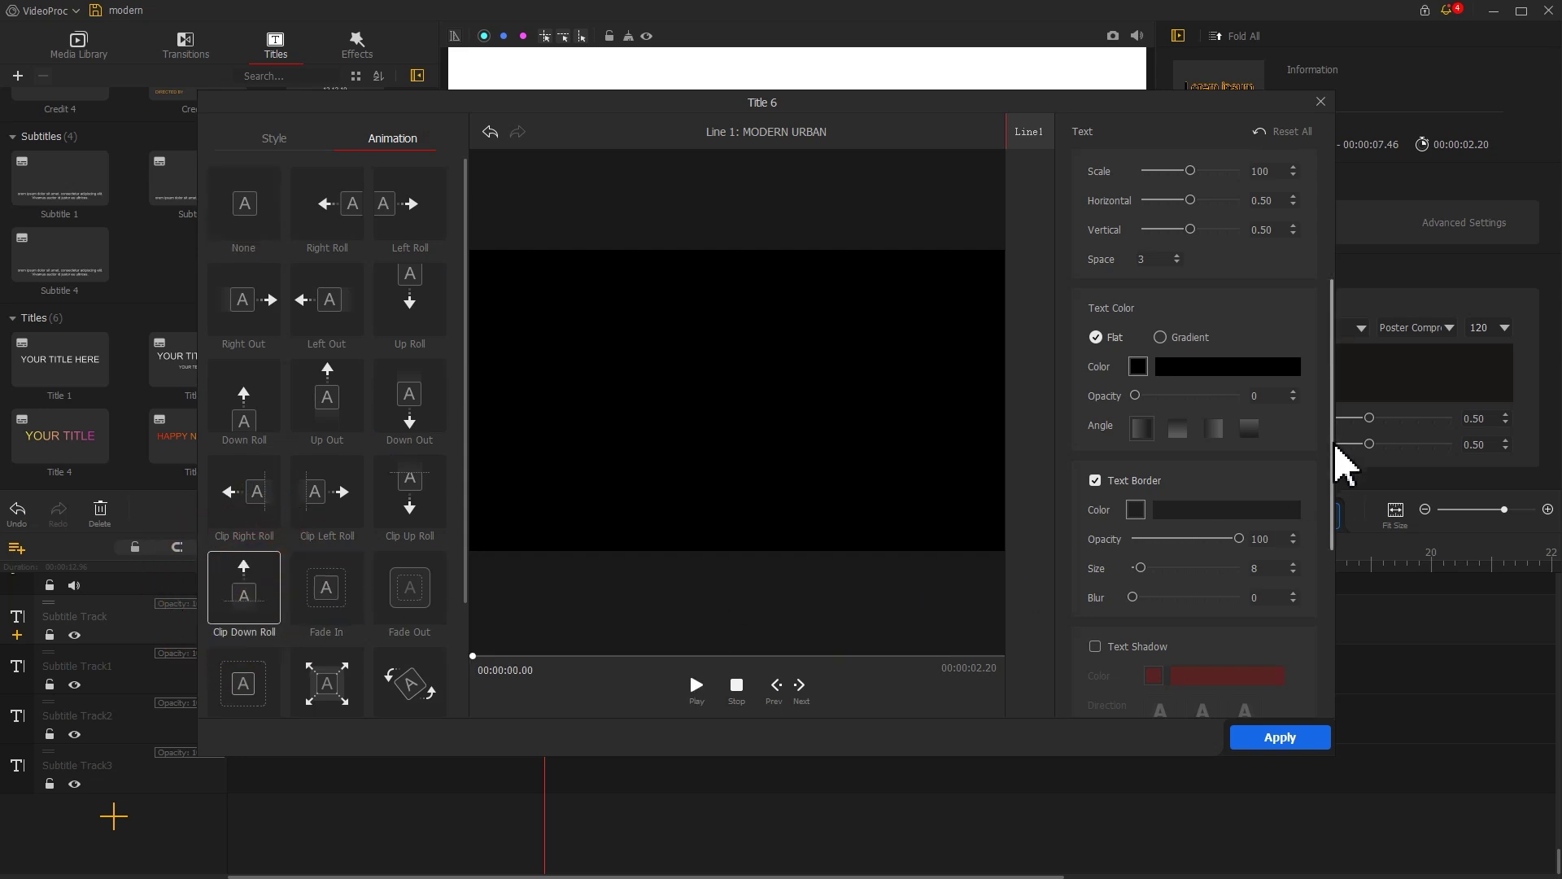
left_click_drag(1335, 453, 1331, 674)
left_click_drag(1165, 594, 1121, 593)
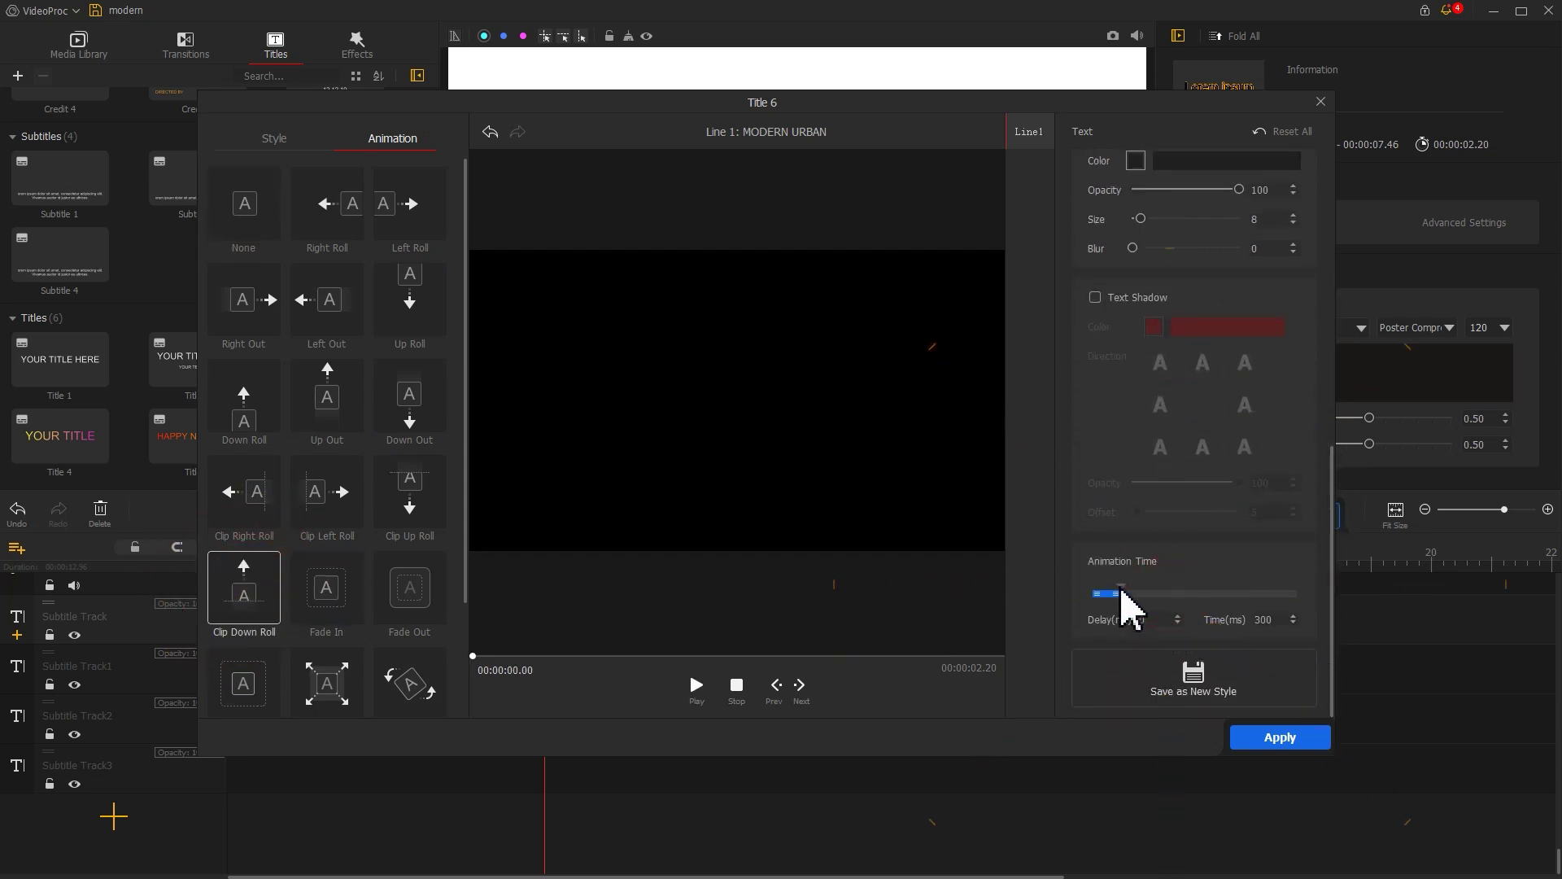
left_click(1282, 737)
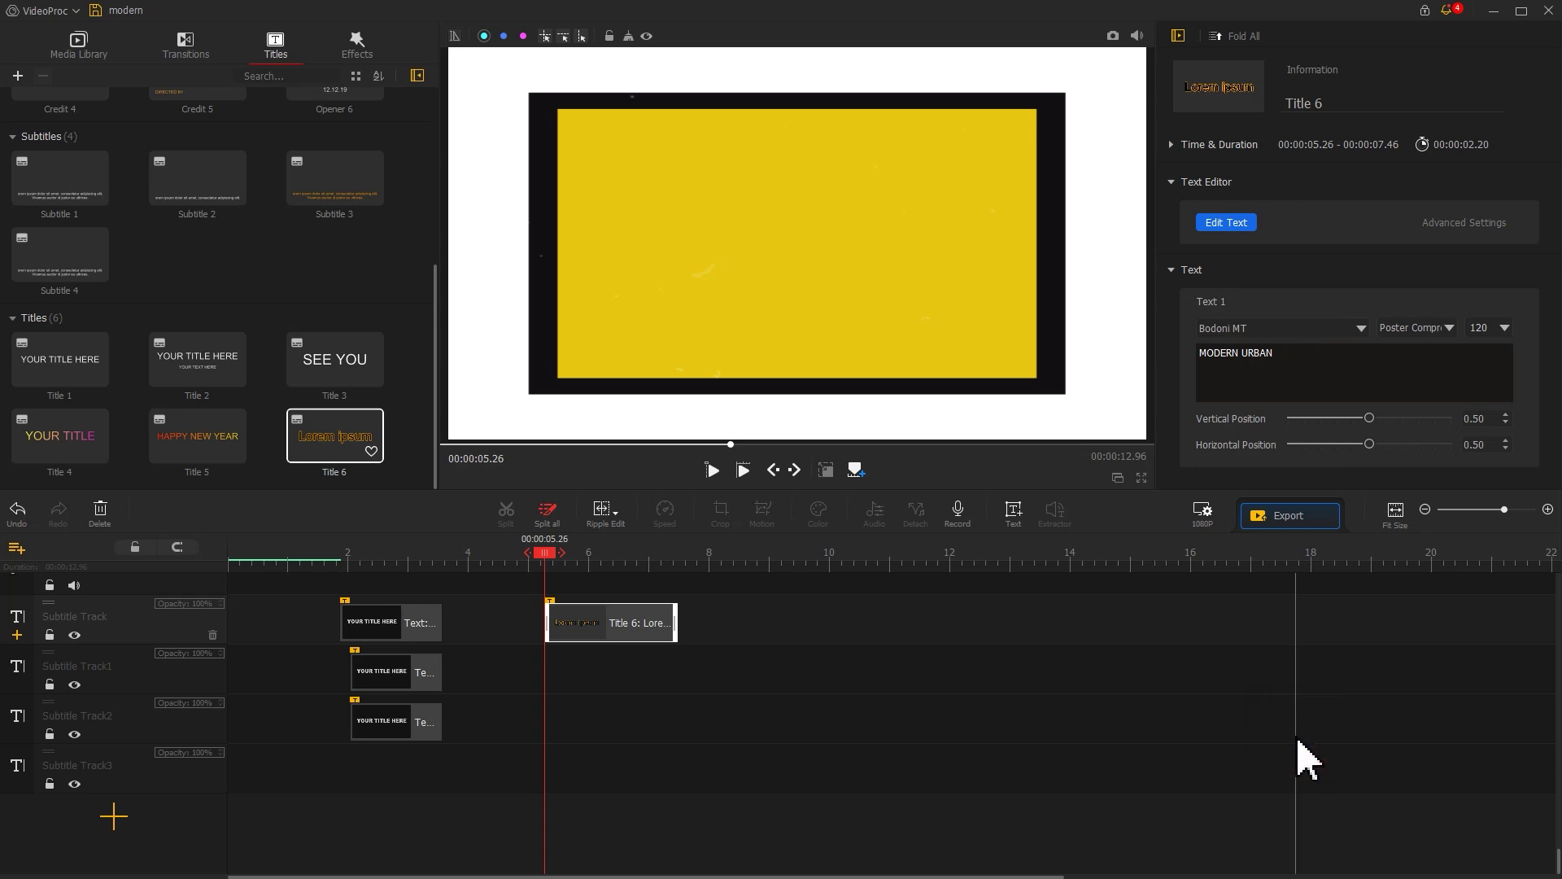
Step: Copy the MODERN URBAN title and paste staggered copies onto Subtitle Track1, Subtitle Track2 and Subtitle Track3
left_click(623, 633)
right_click(630, 669)
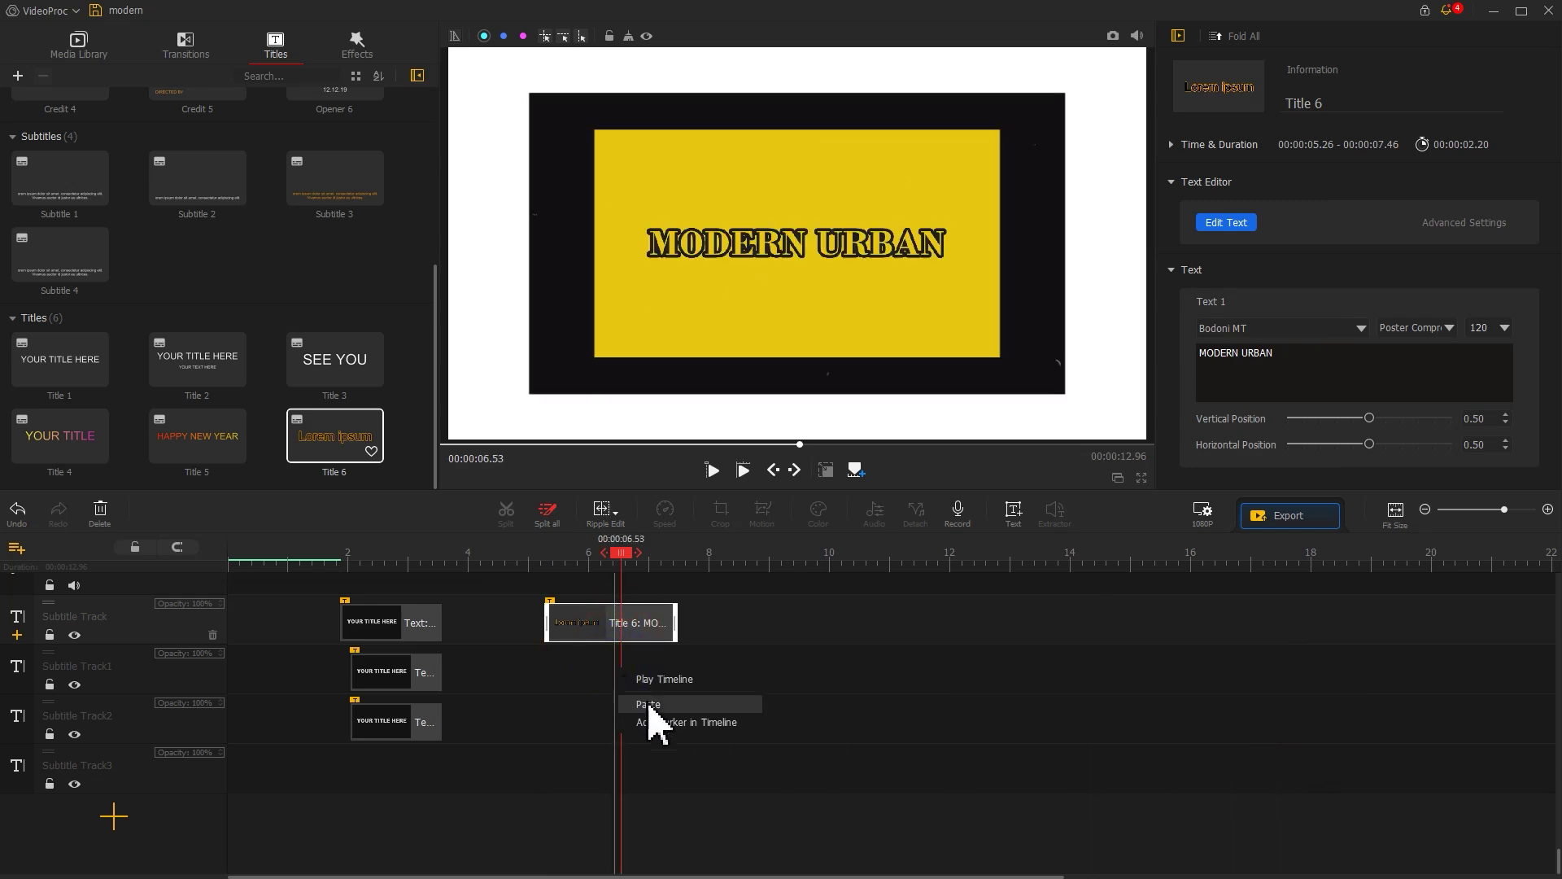
left_click(651, 682)
right_click(572, 715)
left_click(600, 740)
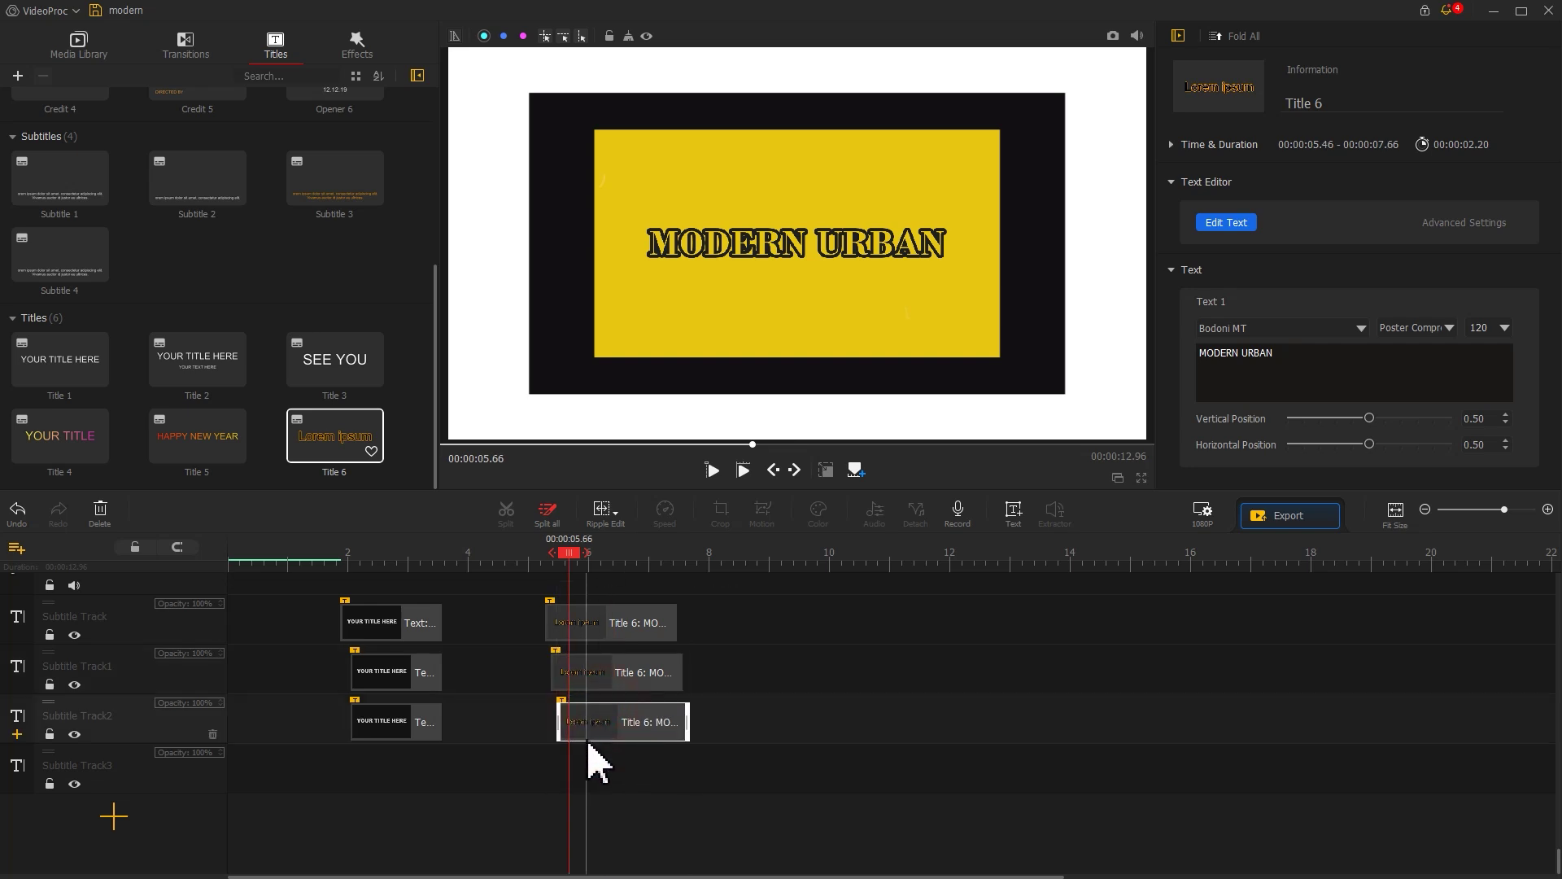
right_click(575, 760)
left_click(602, 783)
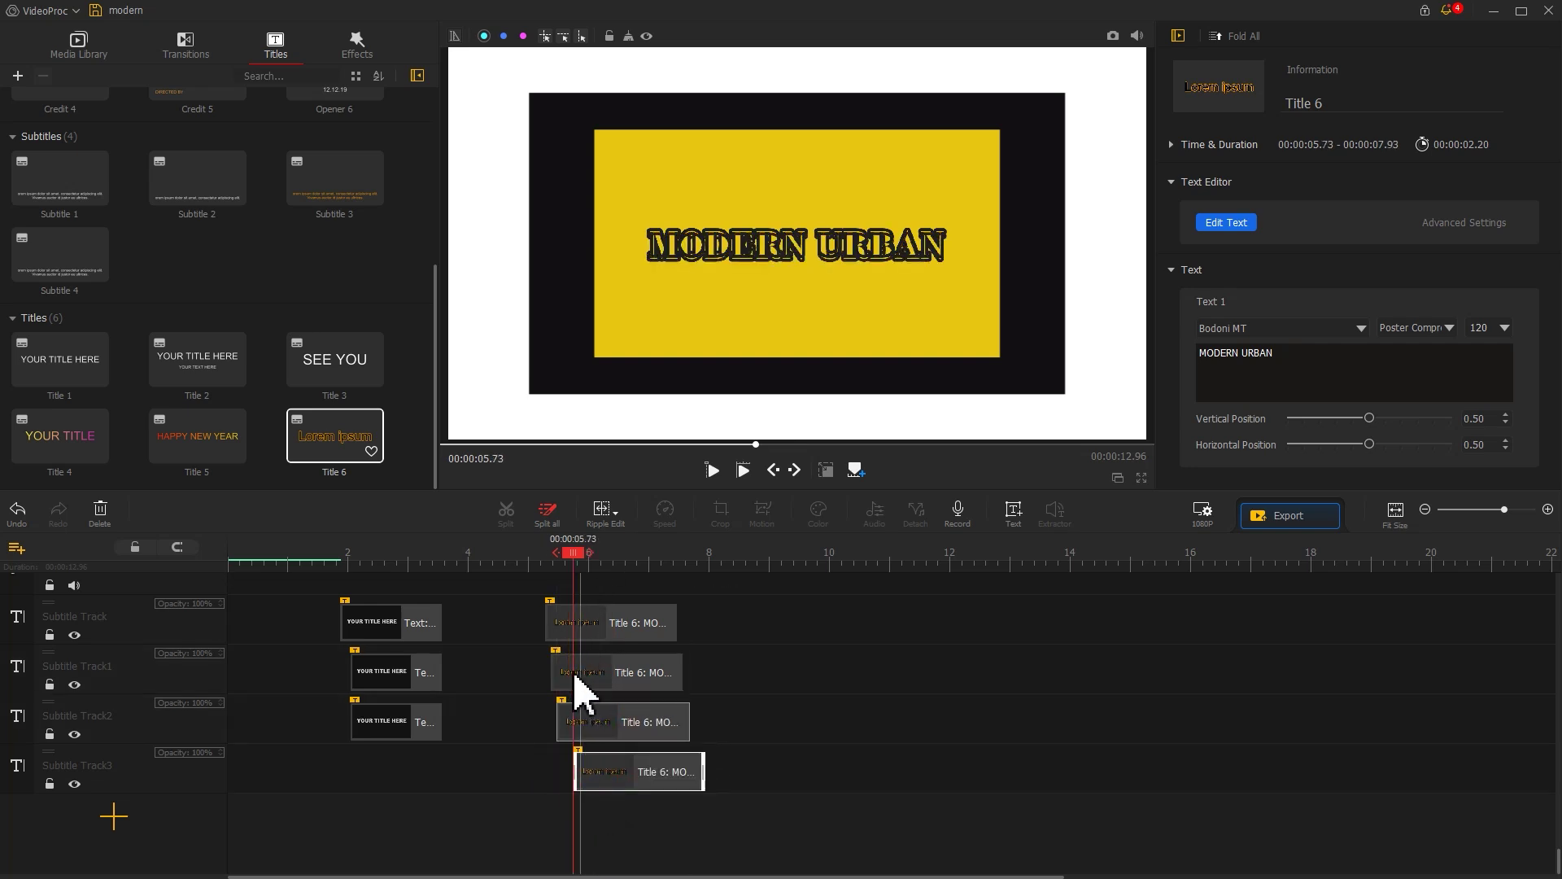
Step: Trim the MODERN URBAN copies to end at 7.46 s and offset the Subtitle Track3 copy to vertical position 0.47 and horizontal position 0.48
left_click(574, 555)
left_click_drag(574, 557, 552, 561)
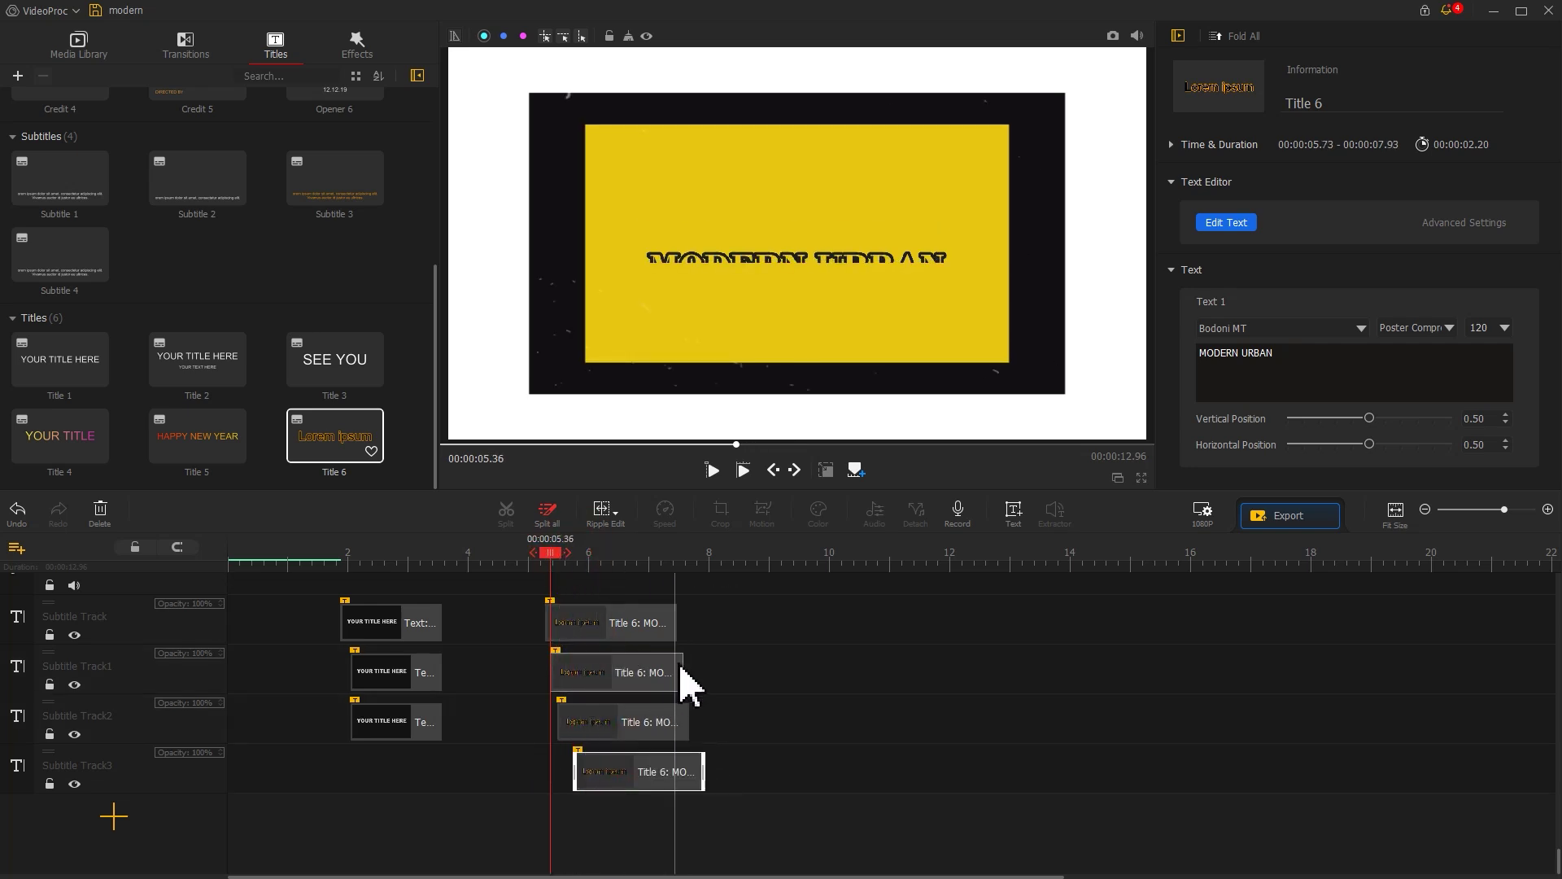
left_click_drag(587, 716, 588, 716)
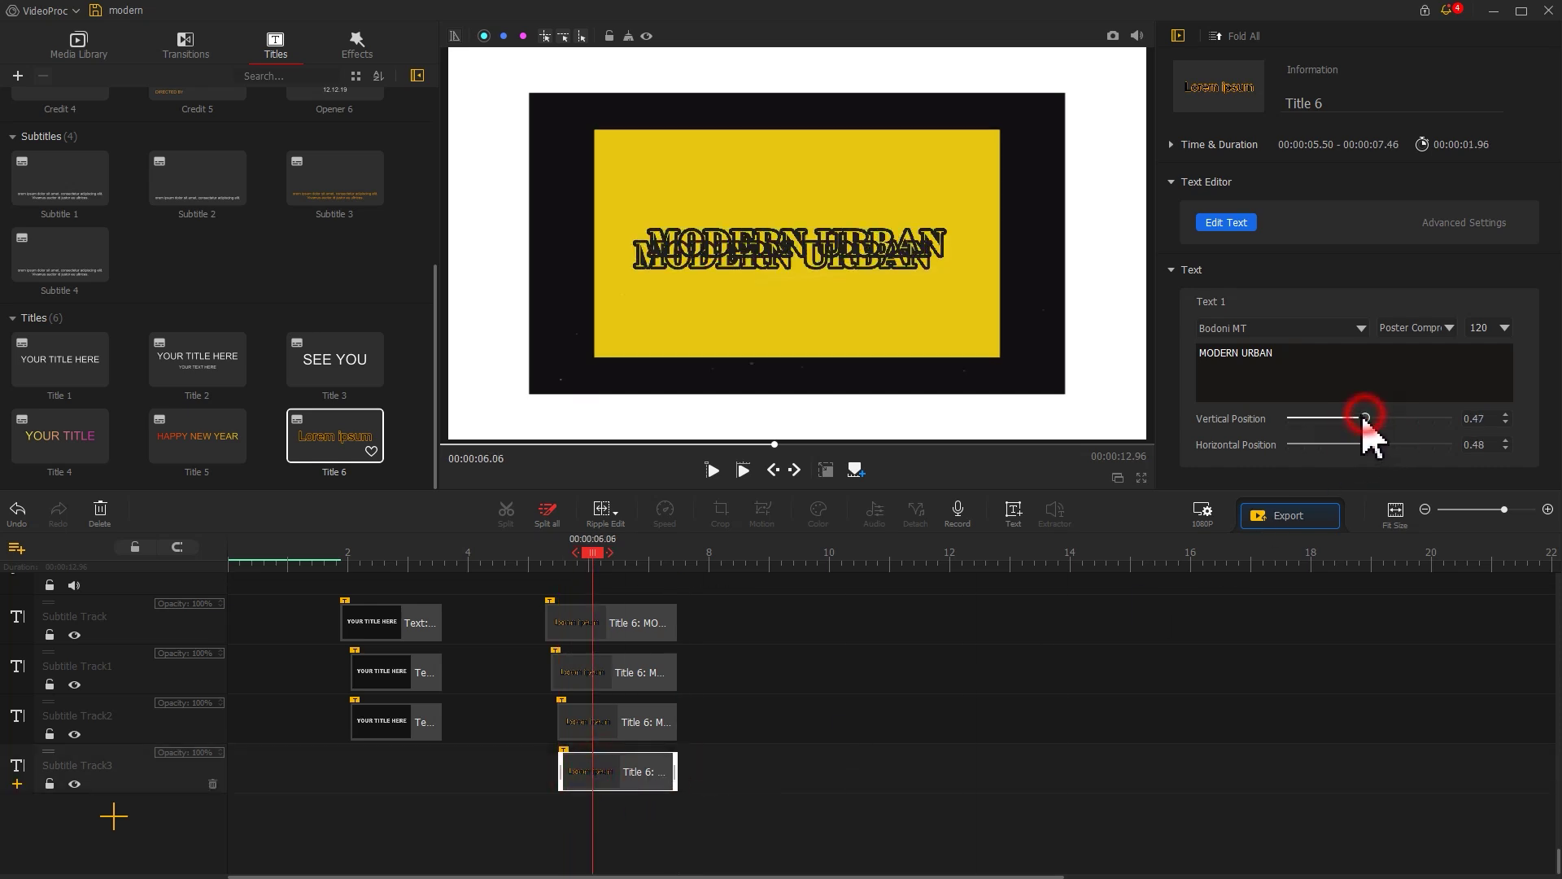
Step: Place the music clip from the media library at the start of the Audio Track
left_click(78, 45)
left_click_drag(196, 431, 265, 834)
scroll(757, 683, "up", 3)
Step: Split the music clip at 12.96 s, where the background clip ends, and delete the remainder
left_click(772, 554)
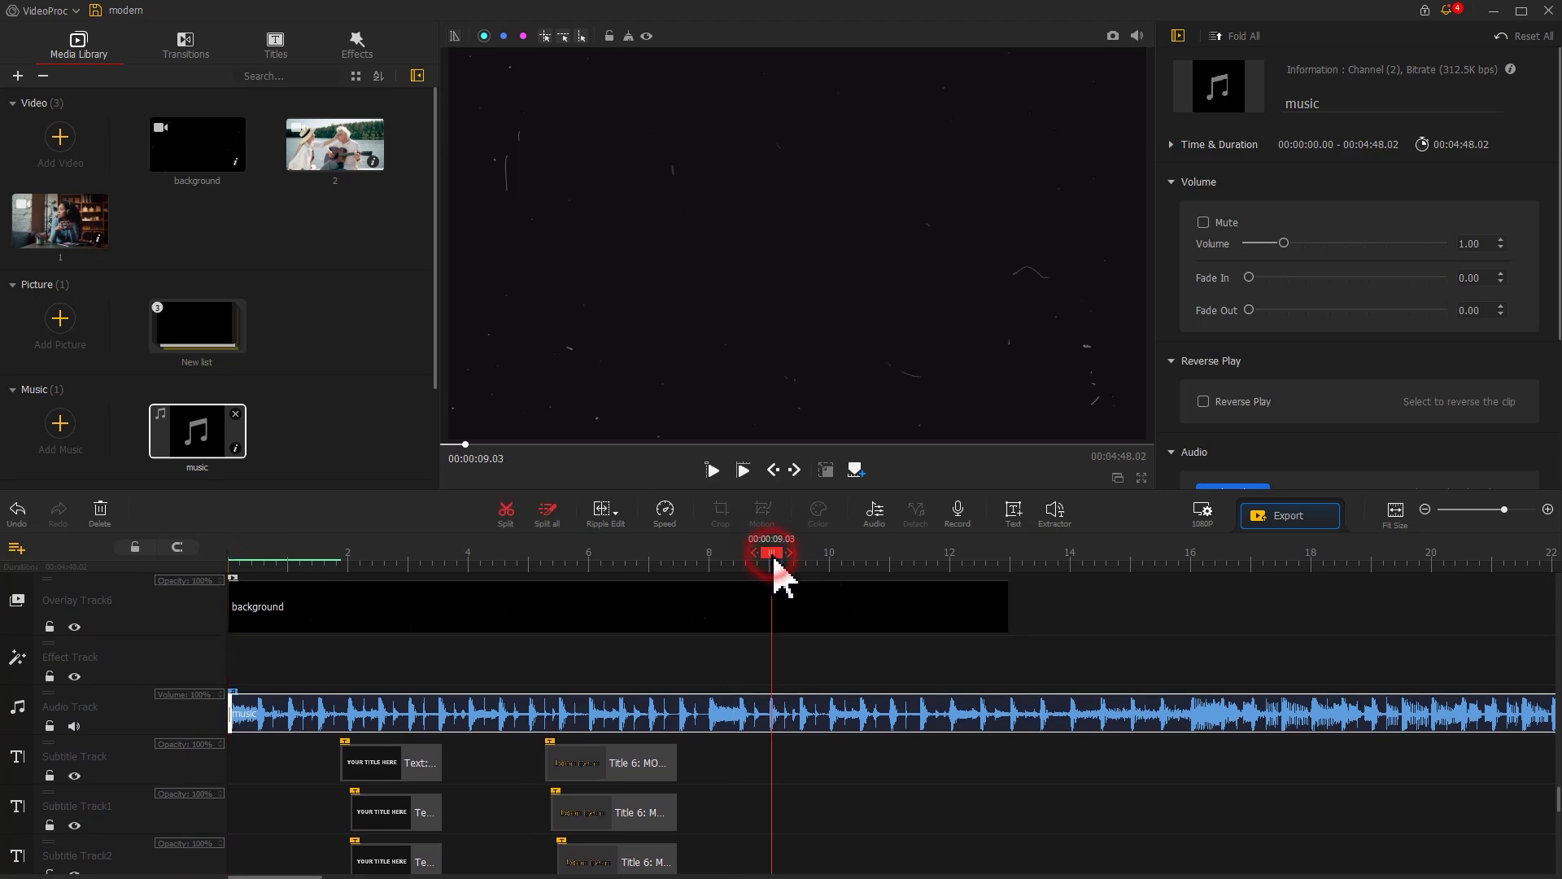
left_click(1009, 553)
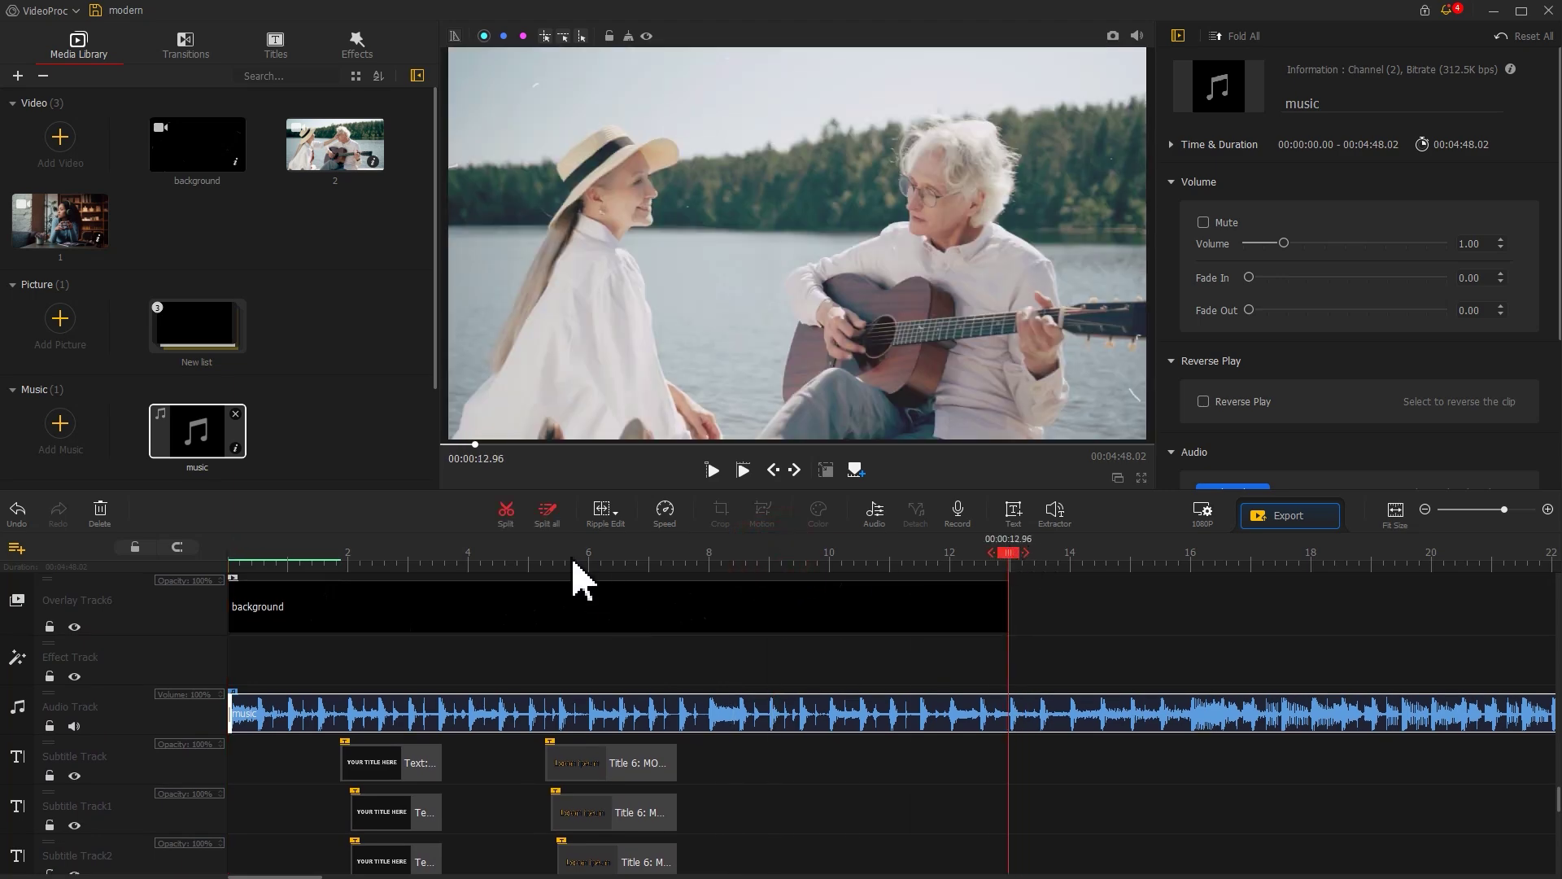
left_click(505, 514)
left_click(1057, 721)
key("Delete")
Step: Play the timeline from the start to review the layered clips, titles and music
left_click(941, 740)
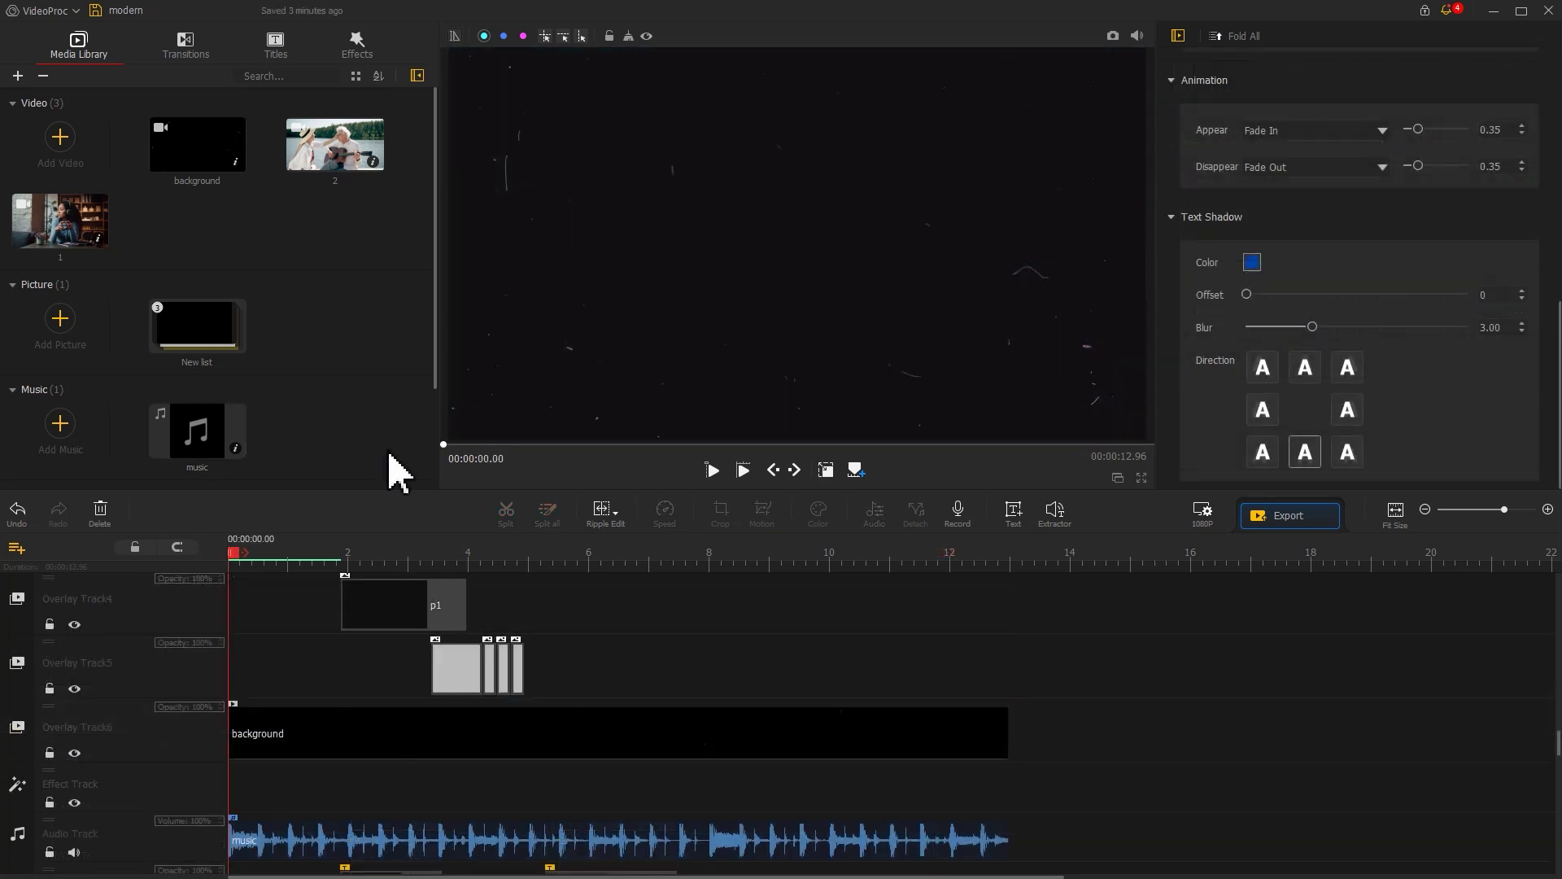
key("space")
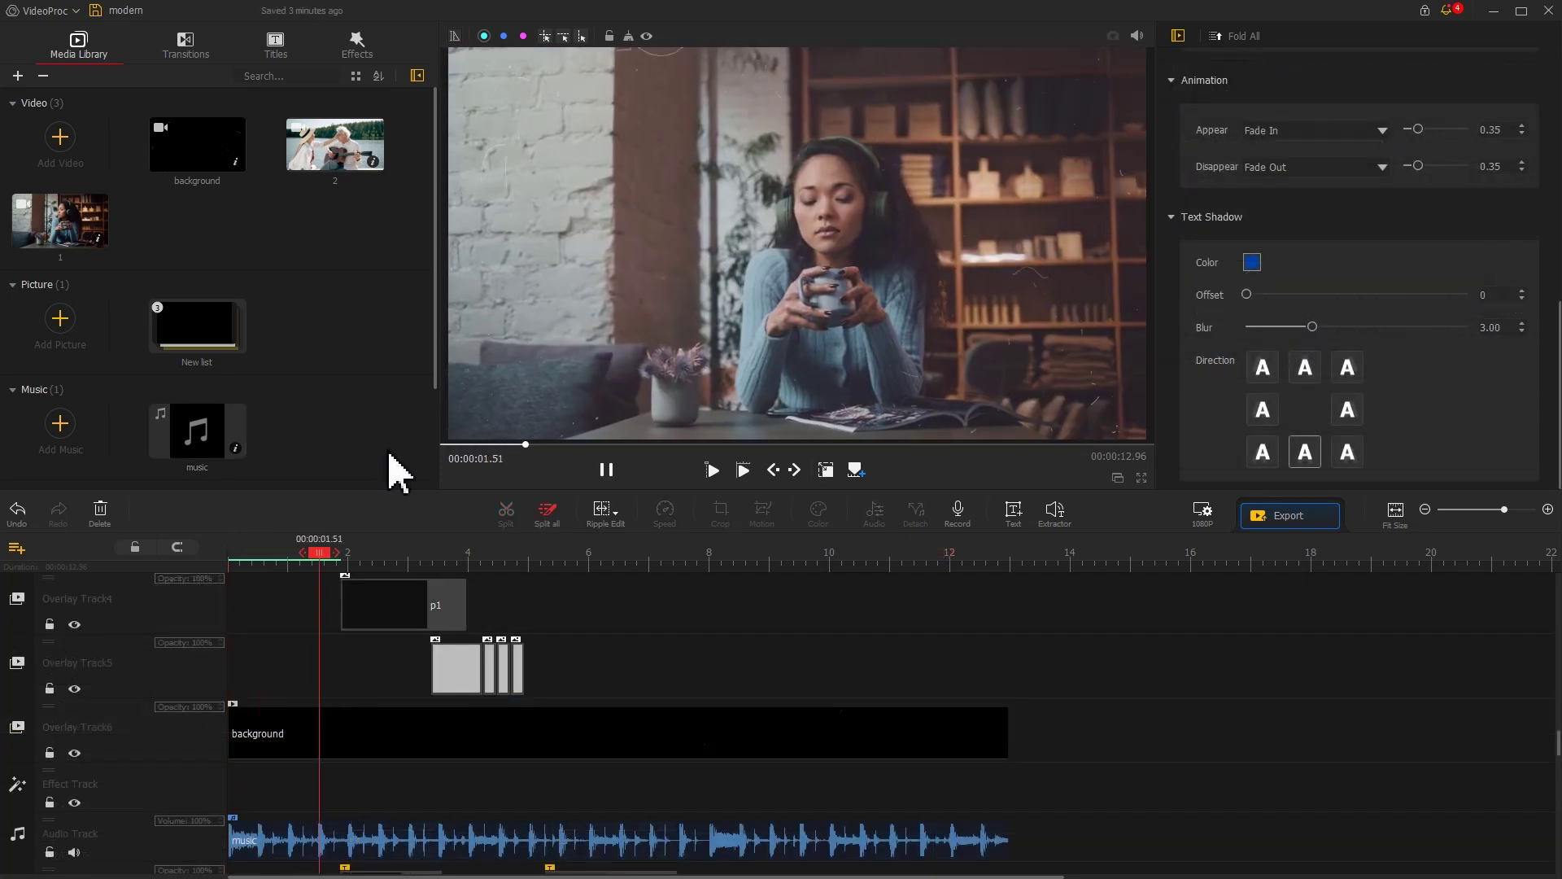